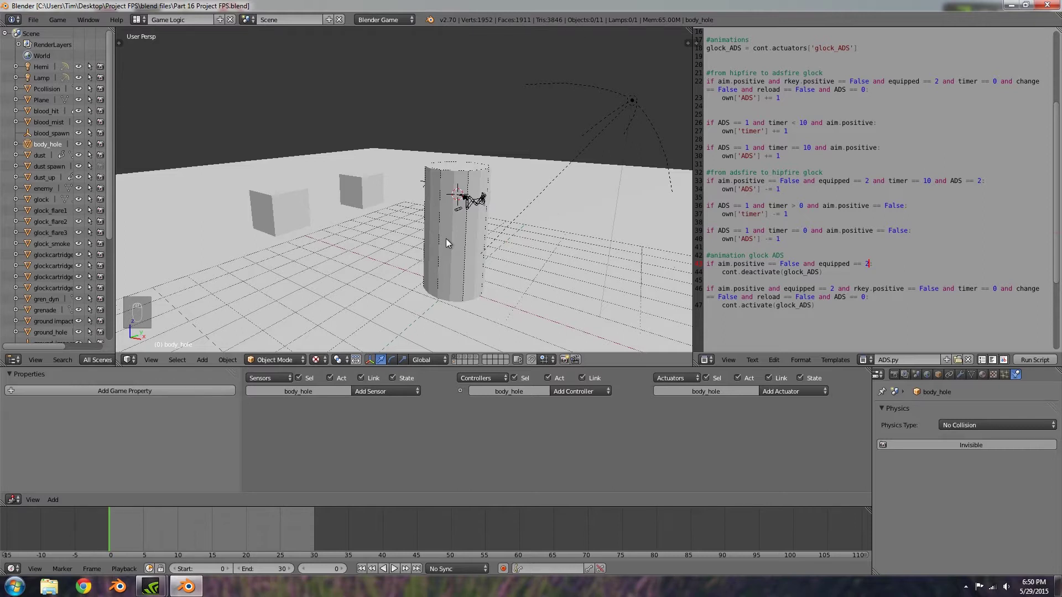
# Run the game from the camera view and test firing the glock at the cubes while moving sideways.
pyautogui.press('KP_0')
pyautogui.press('p')
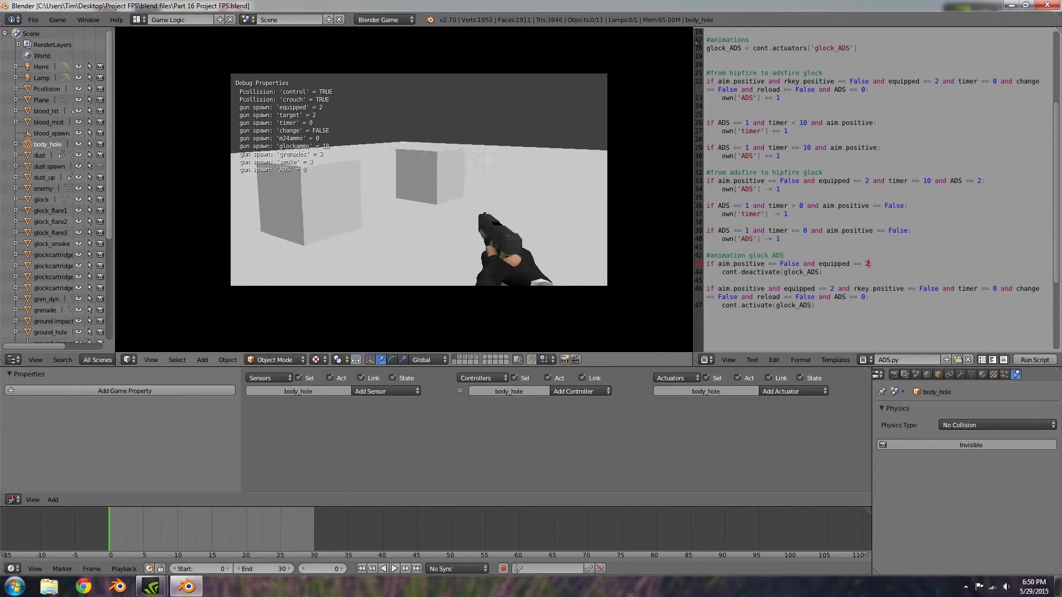
pyautogui.rightClick(419, 180)
pyautogui.click(419, 180)
pyautogui.click(419, 179)
pyautogui.click(418, 180)
pyautogui.click(419, 179)
pyautogui.press('a')
pyautogui.click(419, 179)
pyautogui.click(419, 180)
pyautogui.click(418, 179)
pyautogui.click(419, 180)
pyautogui.click(418, 180)
pyautogui.press('d')
pyautogui.click(419, 180)
pyautogui.click(419, 180)
pyautogui.click(418, 180)
pyautogui.click(418, 180)
pyautogui.click(419, 180)
pyautogui.click(419, 179)
pyautogui.click(419, 180)
pyautogui.click(418, 180)
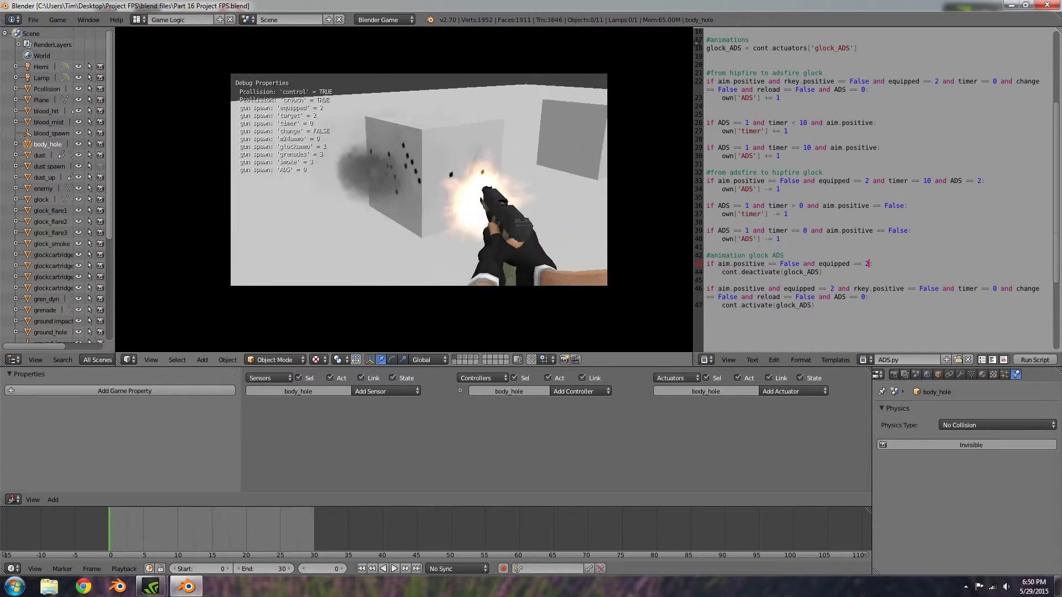
pyautogui.click(419, 180)
# Reload the glock, test moving and firing again in the running game, and stop the game.
pyautogui.press('r')
pyautogui.press('w')
pyautogui.click(419, 180)
pyautogui.press('s')
pyautogui.click(419, 179)
pyautogui.click(418, 180)
pyautogui.click(418, 179)
pyautogui.click(418, 180)
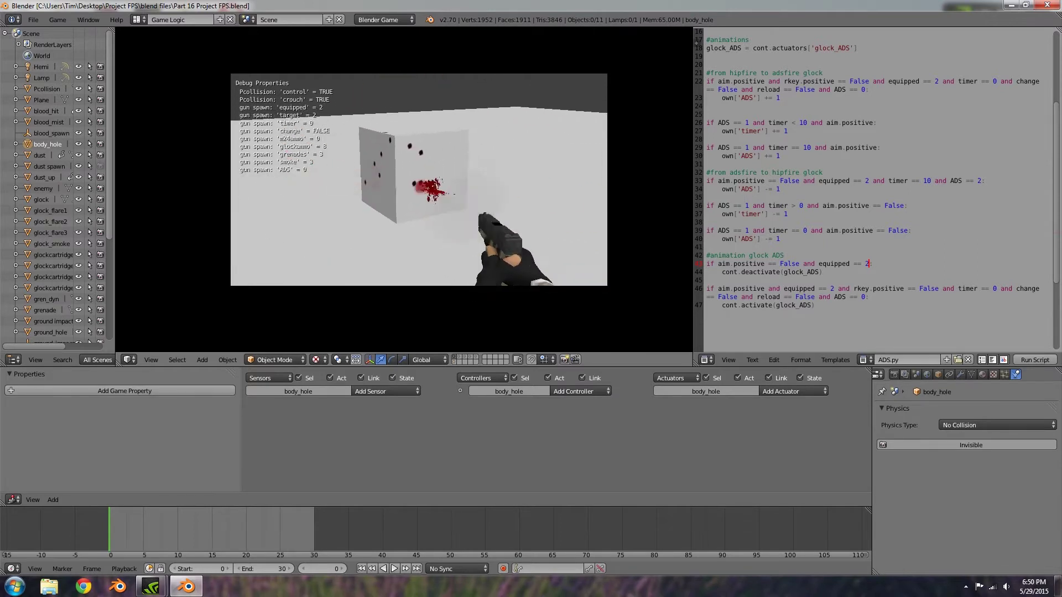
pyautogui.press('Escape')
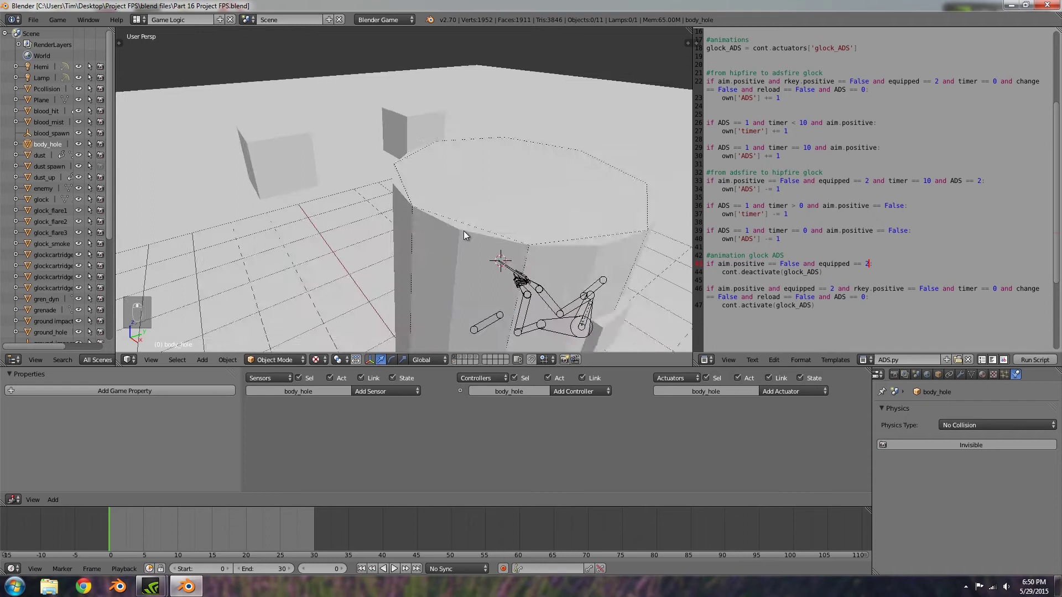
# Show the scene in wireframe and select the player rig inside the player cylinder.
pyautogui.moveTo(572, 263); pyautogui.dragTo(474, 233, button='middle')
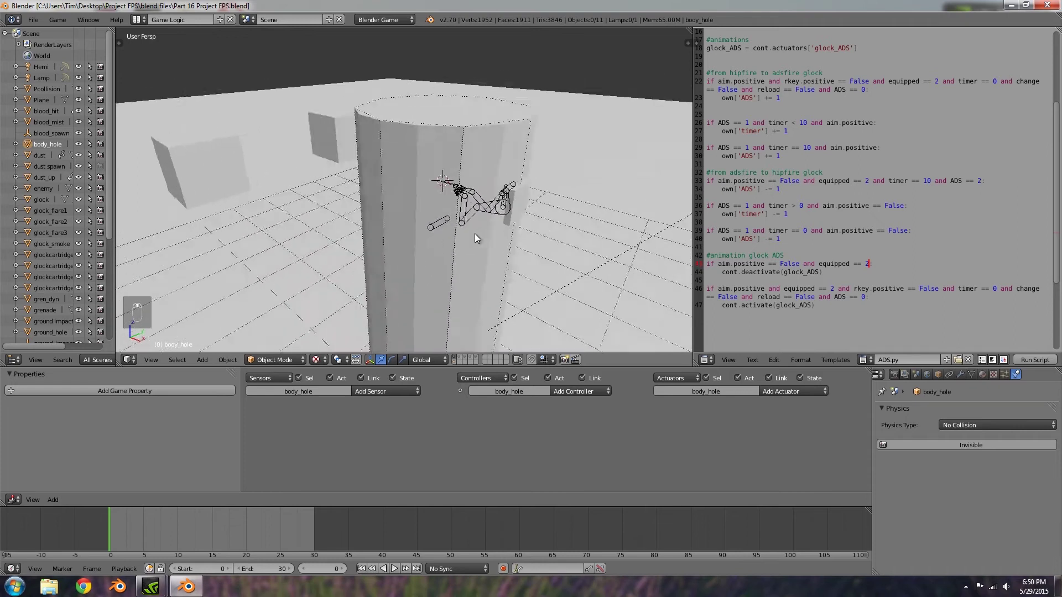
pyautogui.scroll(5, 450, 229)
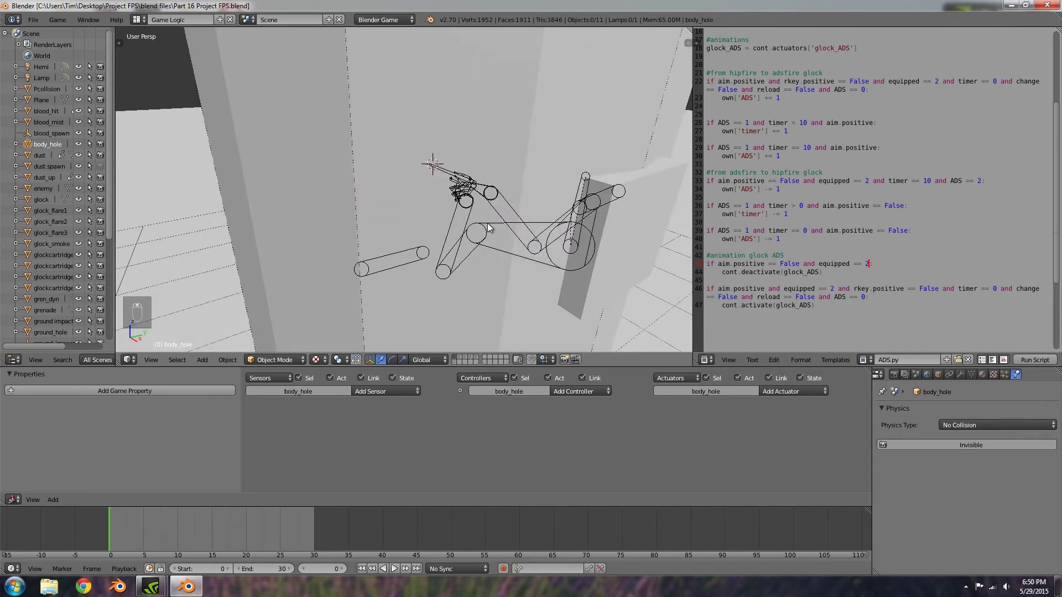
pyautogui.press('z')
pyautogui.rightClick(467, 202)
pyautogui.rightClick(467, 204)
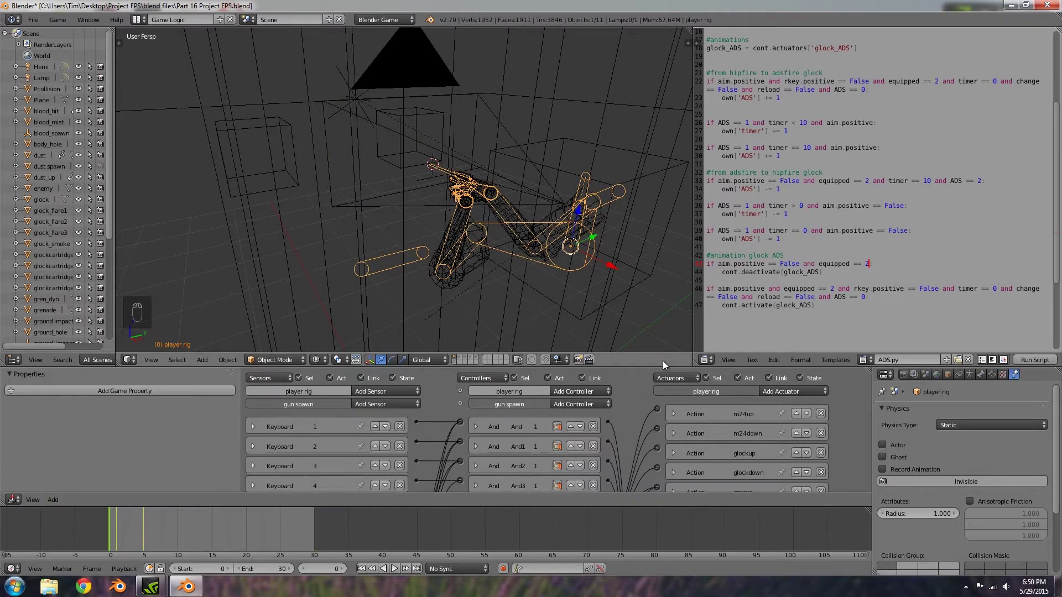
# Enlarge the logic editor and expand the player rig's glock_ADS_recoil action actuator.
pyautogui.moveTo(664, 366); pyautogui.dragTo(663, 199)
pyautogui.scroll(-10, 712, 319)
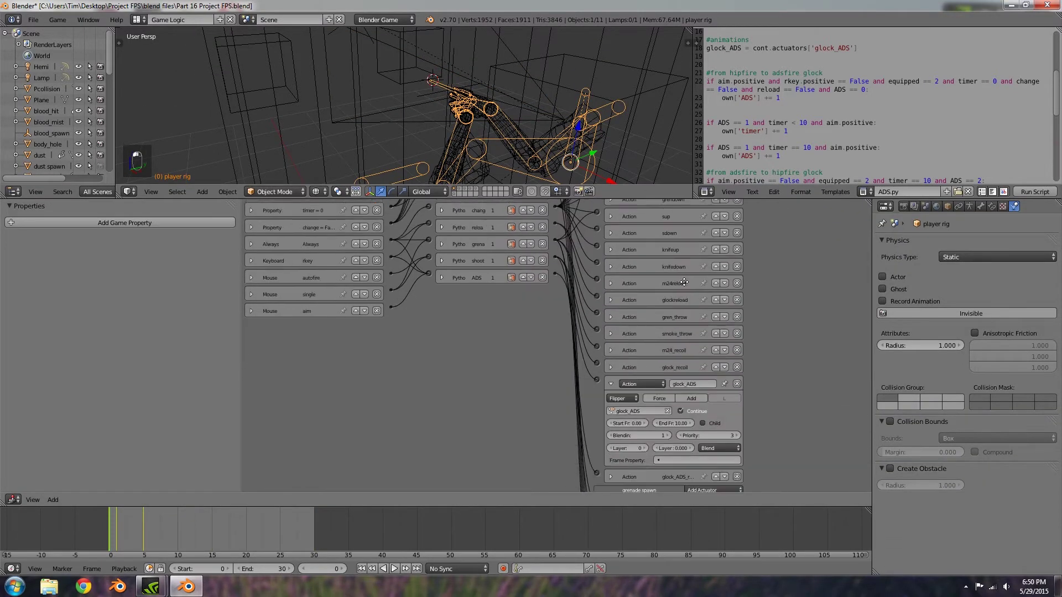
pyautogui.moveTo(672, 355); pyautogui.dragTo(661, 294, button='middle')
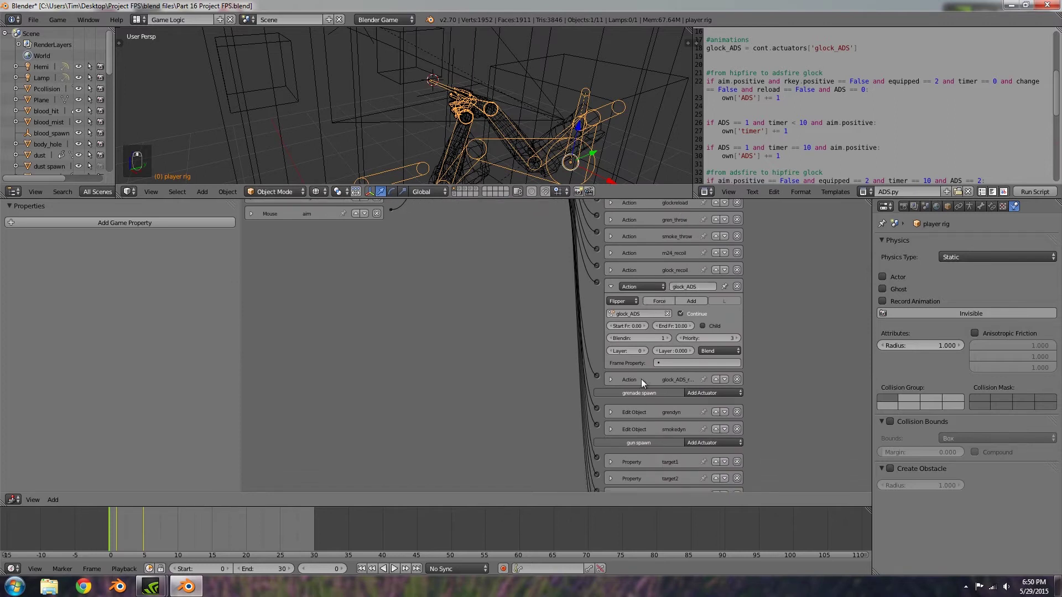
pyautogui.click(610, 379)
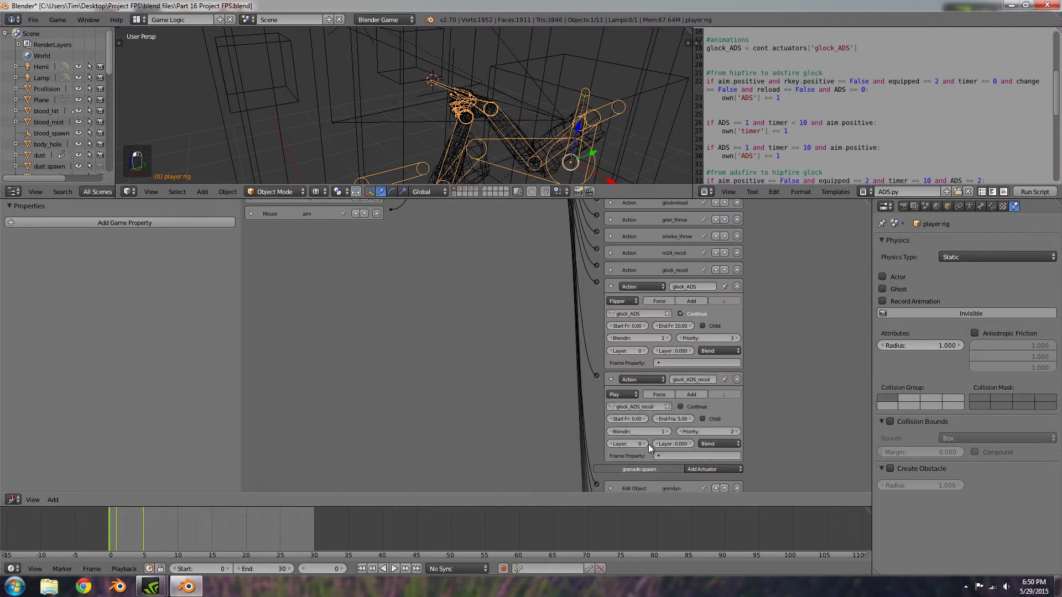
pyautogui.scroll(2, 549, 415)
pyautogui.scroll(-2, 607, 411)
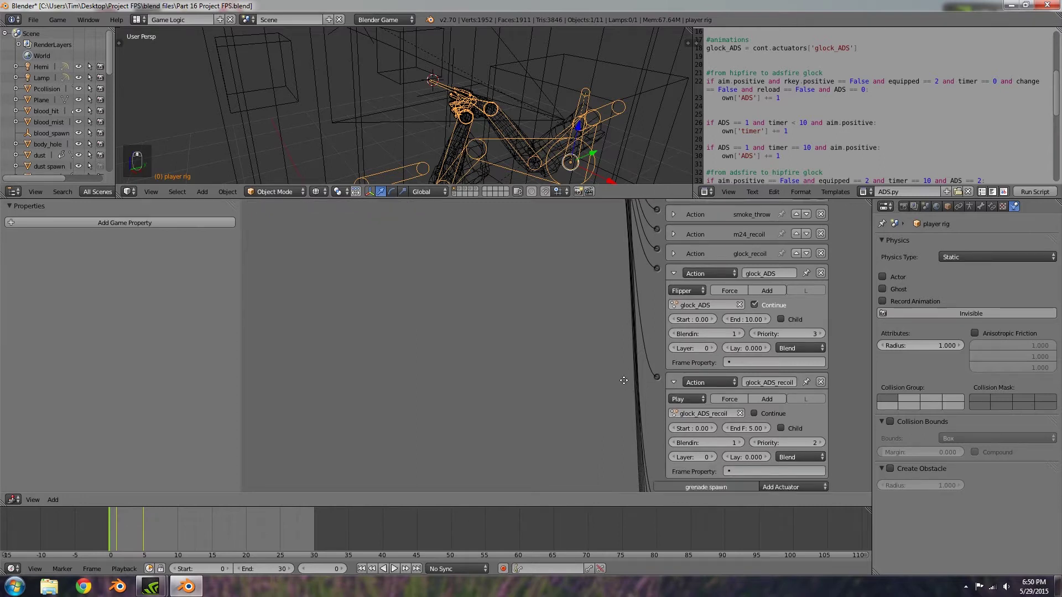
# Set the layer of the glock_ADS and glock_ADS_recoil actuators to 1, adjust their layer weights, and collapse both actuators.
pyautogui.click(712, 454)
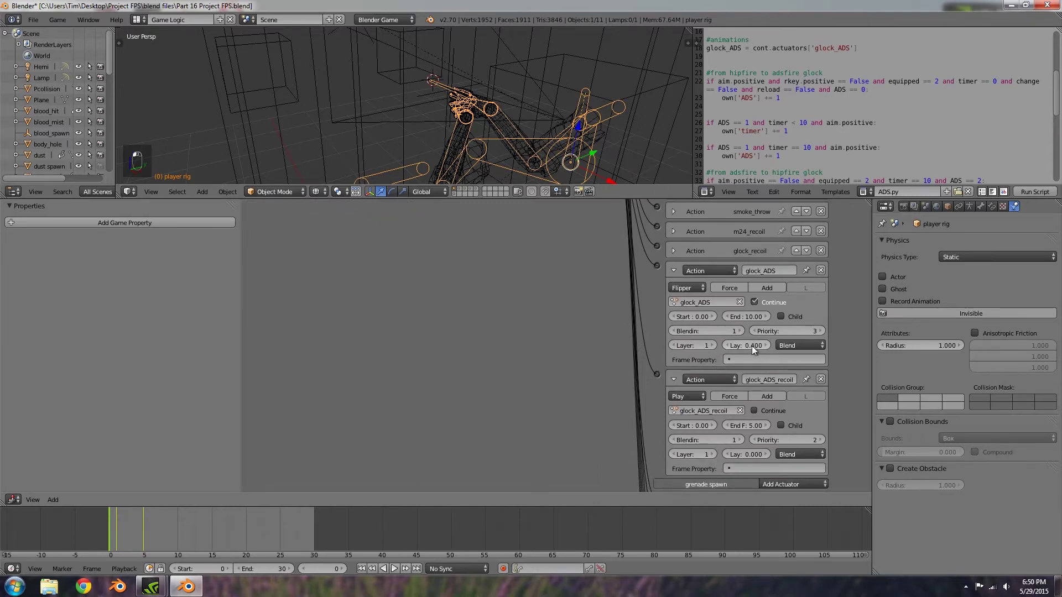
pyautogui.click(765, 454)
pyautogui.click(765, 455)
pyautogui.click(674, 270)
pyautogui.click(674, 290)
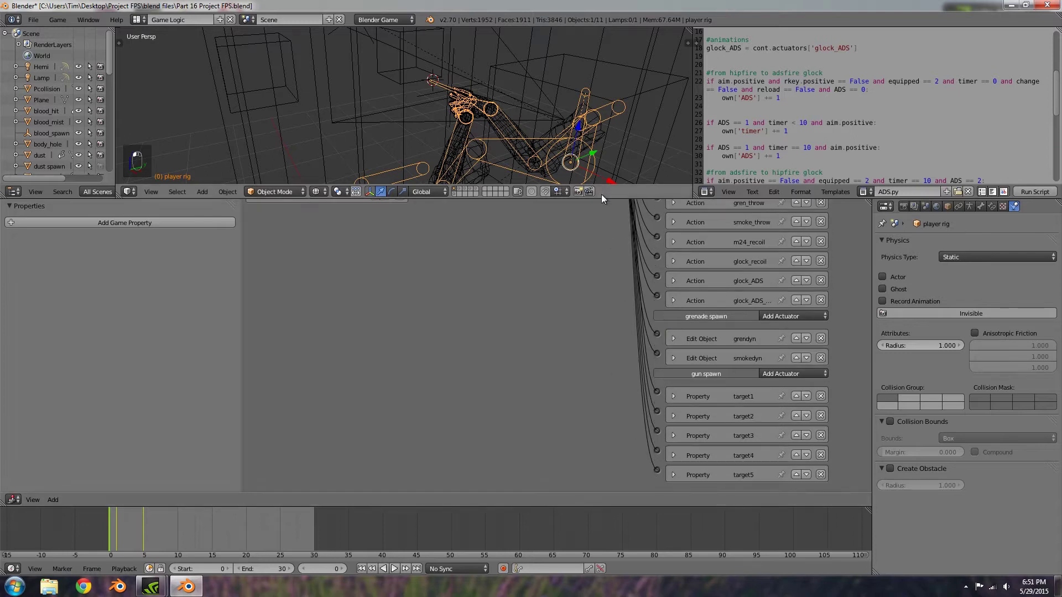
# Enlarge the 3D view again and show the shaded scene through the camera.
pyautogui.moveTo(600, 197); pyautogui.dragTo(599, 429)
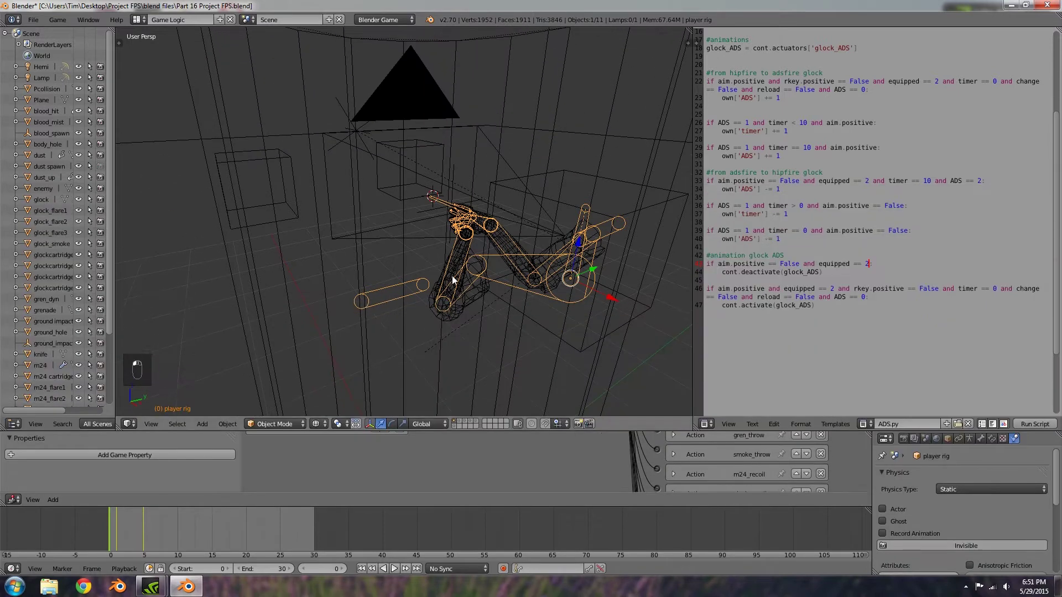
pyautogui.hotkey('alt', 'z')
pyautogui.scroll(-5, 466, 257)
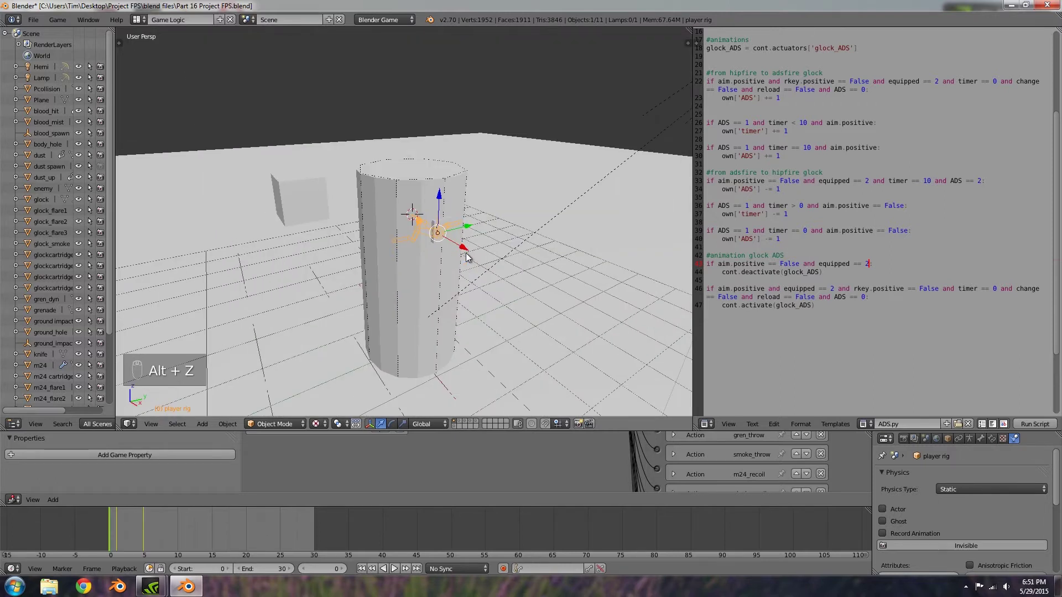
pyautogui.moveTo(466, 257)
pyautogui.mouseDown(button='middle')
pyautogui.moveTo(462, 283)
pyautogui.moveTo(471, 264)
pyautogui.mouseUp(button='middle')
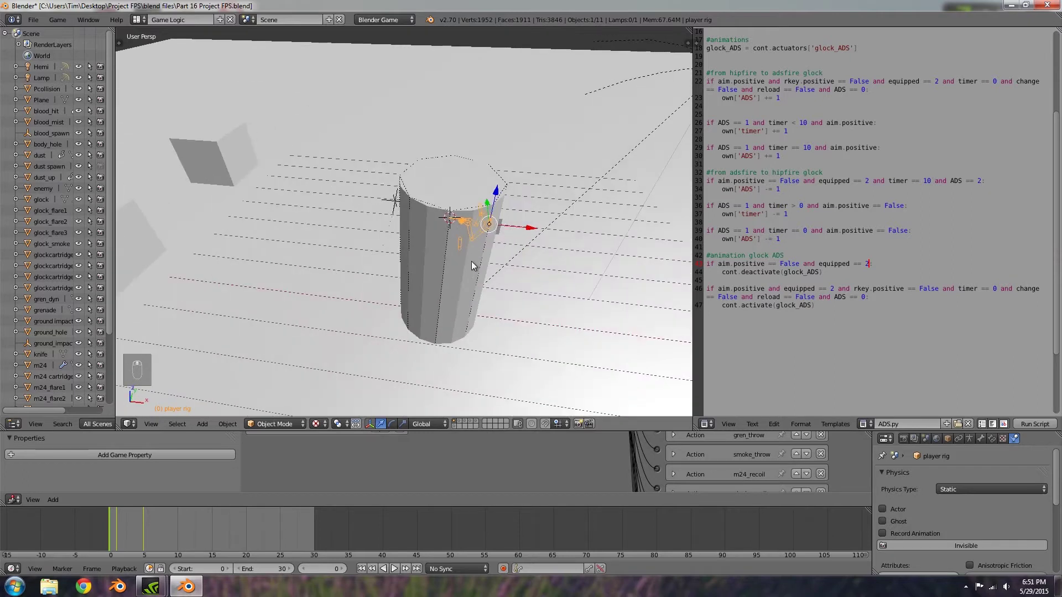
pyautogui.press('KP_0')
pyautogui.hotkey('alt', 'z')
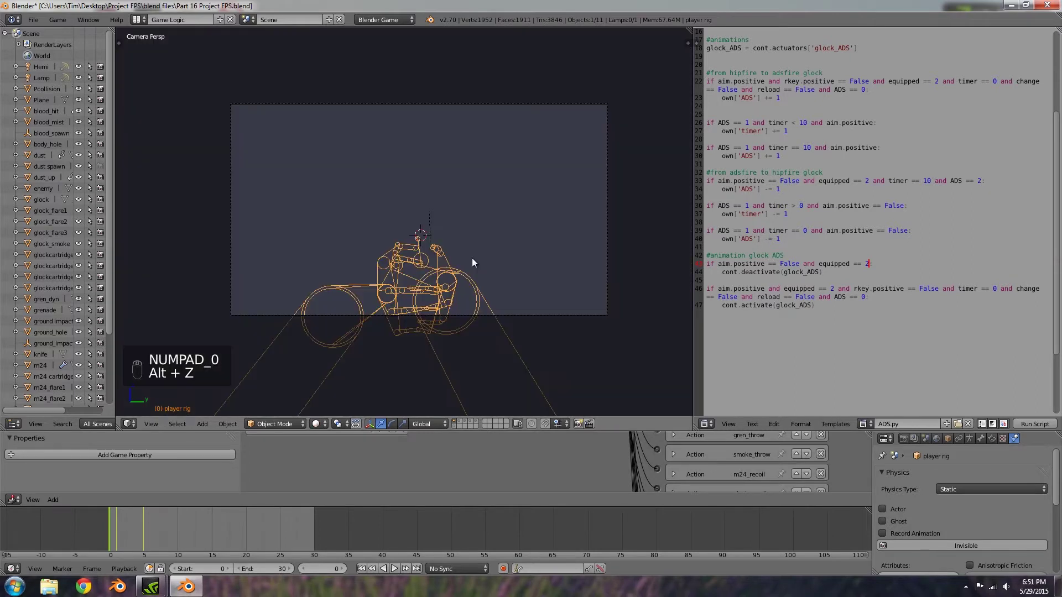
pyautogui.hotkey('alt', 'z')
# Run the game with the glock equipped, test aiming down sights and firing, and stop the game.
pyautogui.press('p')
pyautogui.press('2')
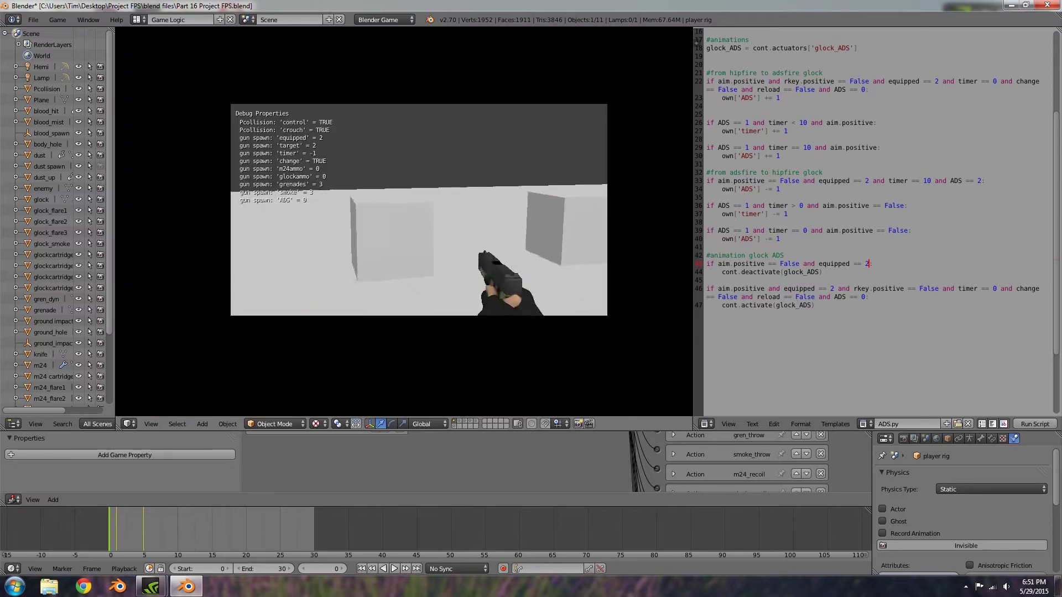
pyautogui.rightClick(419, 210)
pyautogui.click(418, 210)
pyautogui.click(419, 209)
pyautogui.rightClick(418, 210)
pyautogui.click(418, 209)
pyautogui.click(418, 209)
pyautogui.click(419, 210)
pyautogui.click(419, 210)
pyautogui.click(419, 210)
pyautogui.click(418, 210)
pyautogui.rightClick(418, 209)
pyautogui.click(418, 210)
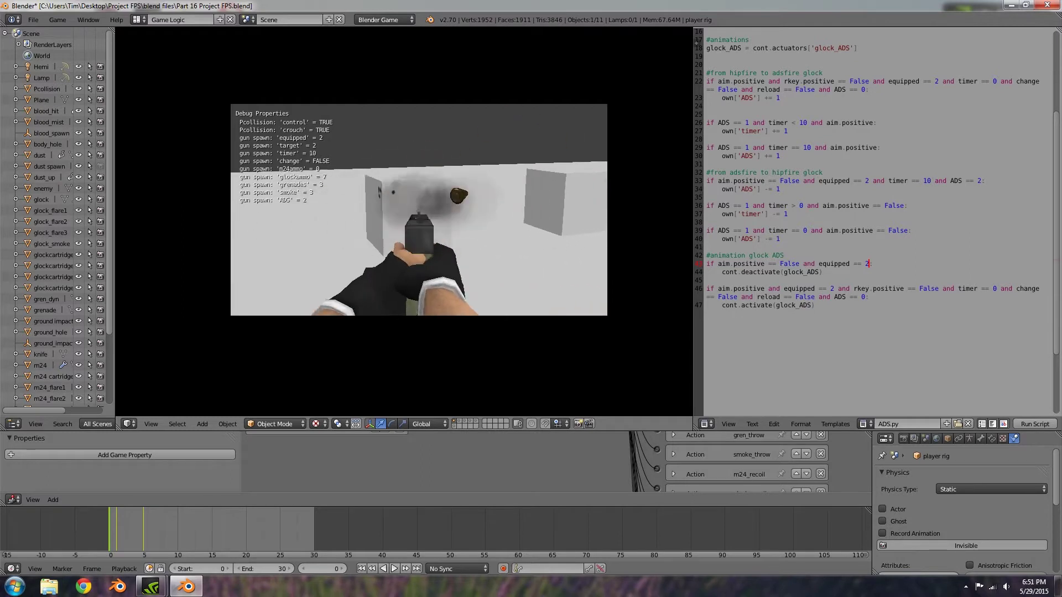
pyautogui.press('Escape')
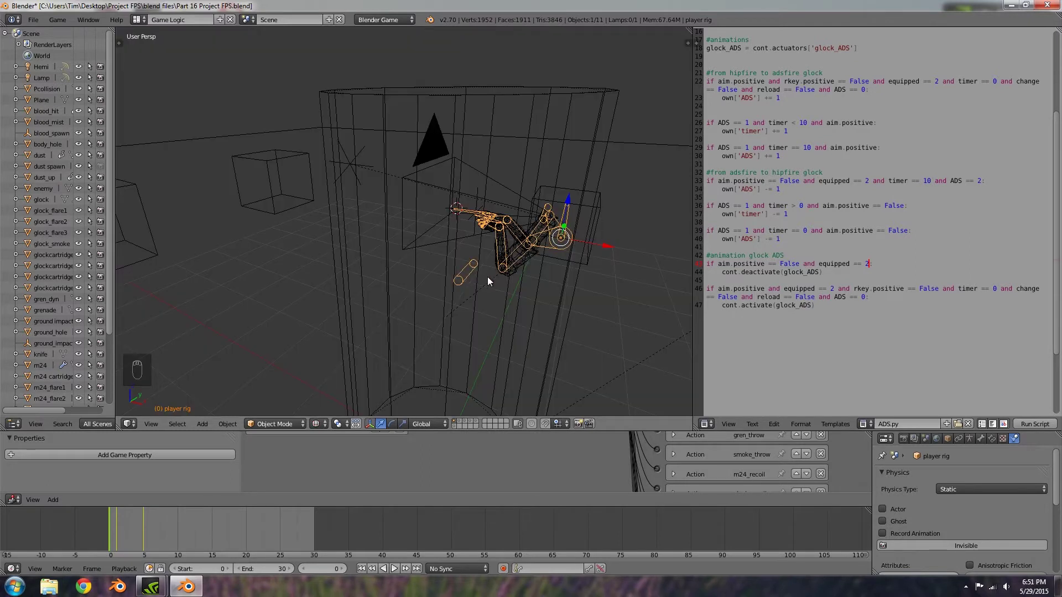
# Move the m24 rifle with its parts and empties from layer 2 to layer 1, and display layer 1.
pyautogui.click(460, 421)
pyautogui.moveTo(326, 244); pyautogui.dragTo(334, 296, button='middle')
pyautogui.scroll(4, 381, 273)
pyautogui.rightClick(380, 273)
pyautogui.press('c')
pyautogui.moveTo(340, 290); pyautogui.dragTo(321, 271)
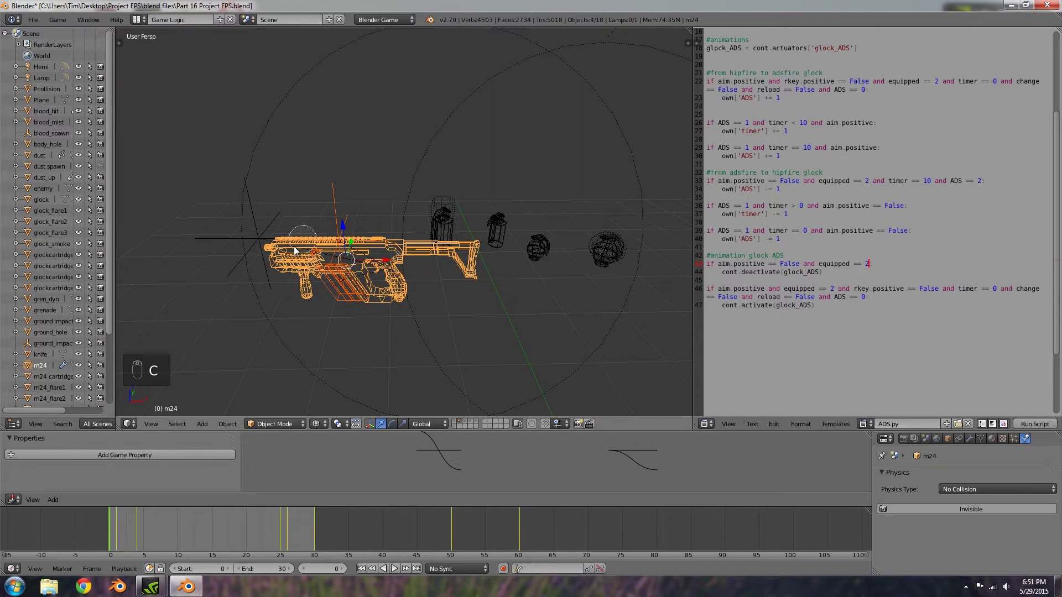
pyautogui.click(270, 242)
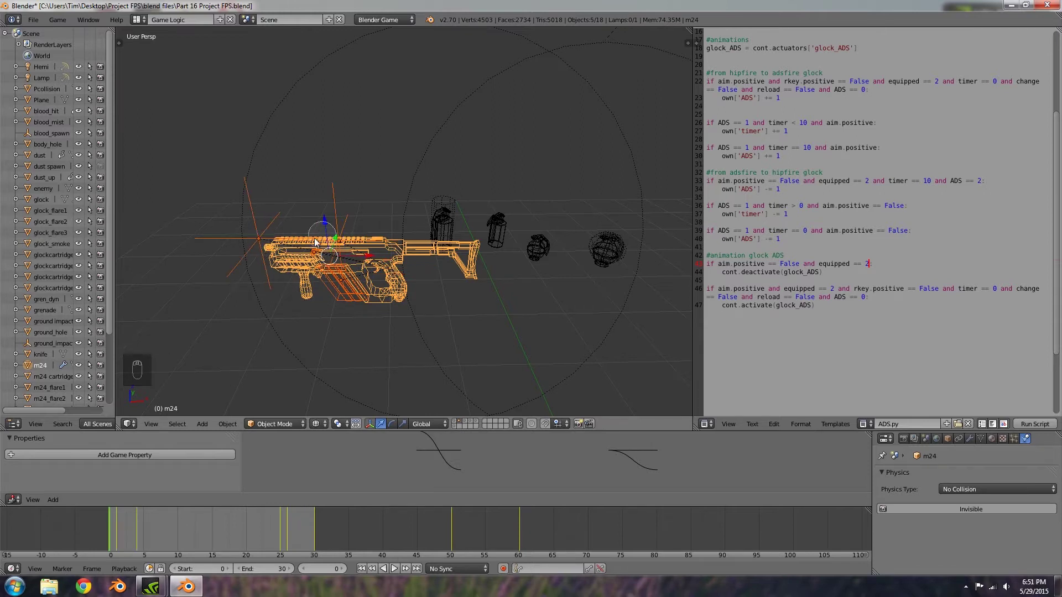
pyautogui.rightClick(376, 275)
pyautogui.moveTo(421, 275); pyautogui.dragTo(355, 281, button='middle')
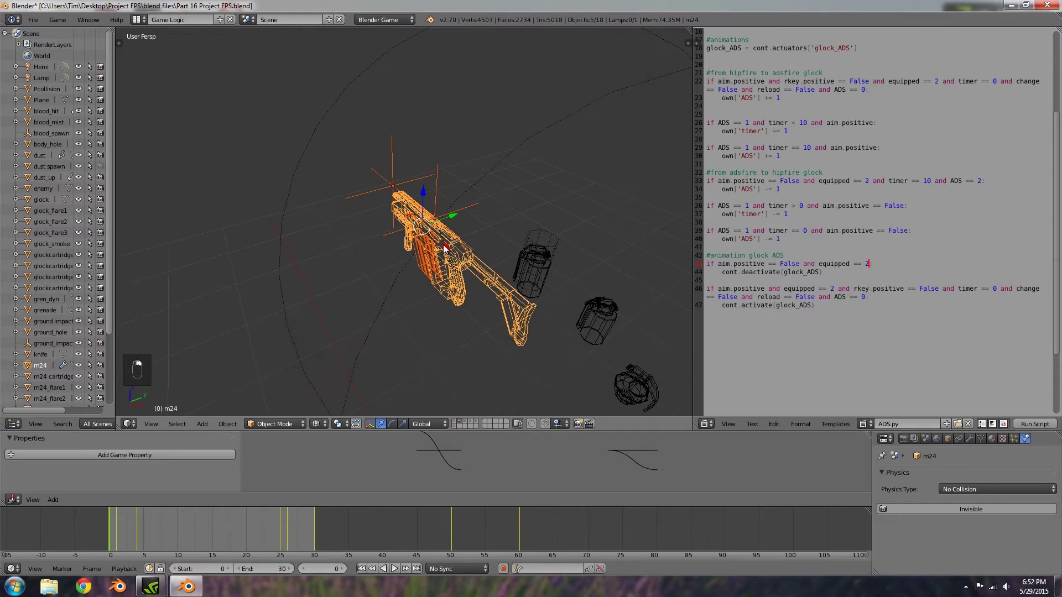
pyautogui.press('m')
pyautogui.click(534, 269)
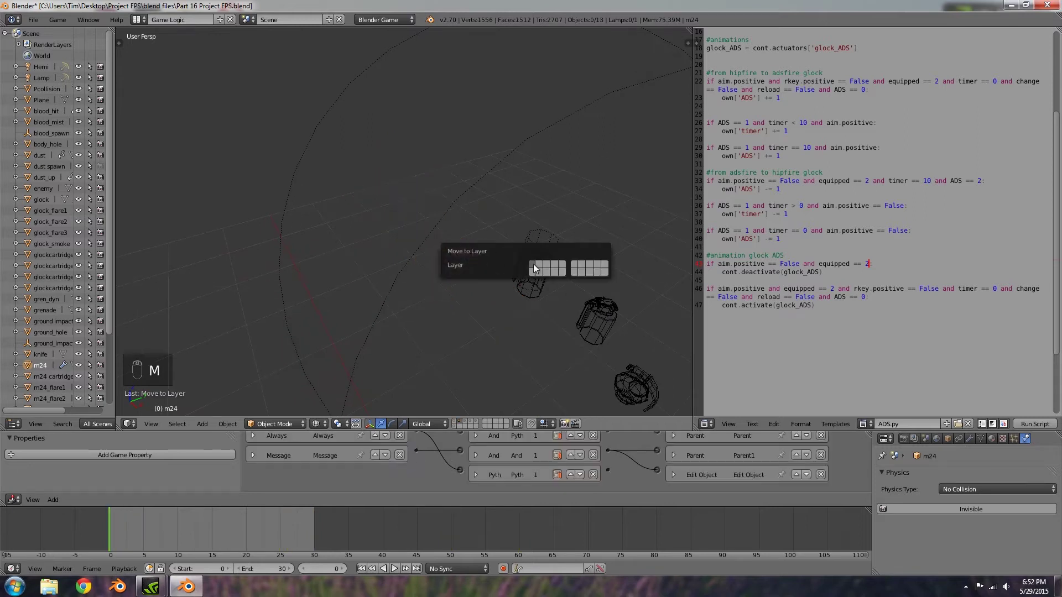
pyautogui.press('1')
# Select the player rig, change the text editor to a Dope Sheet, and enlarge the logic editor below it.
pyautogui.moveTo(363, 241); pyautogui.dragTo(417, 235, button='middle')
pyautogui.scroll(-2, 458, 237)
pyautogui.scroll(3, 417, 235)
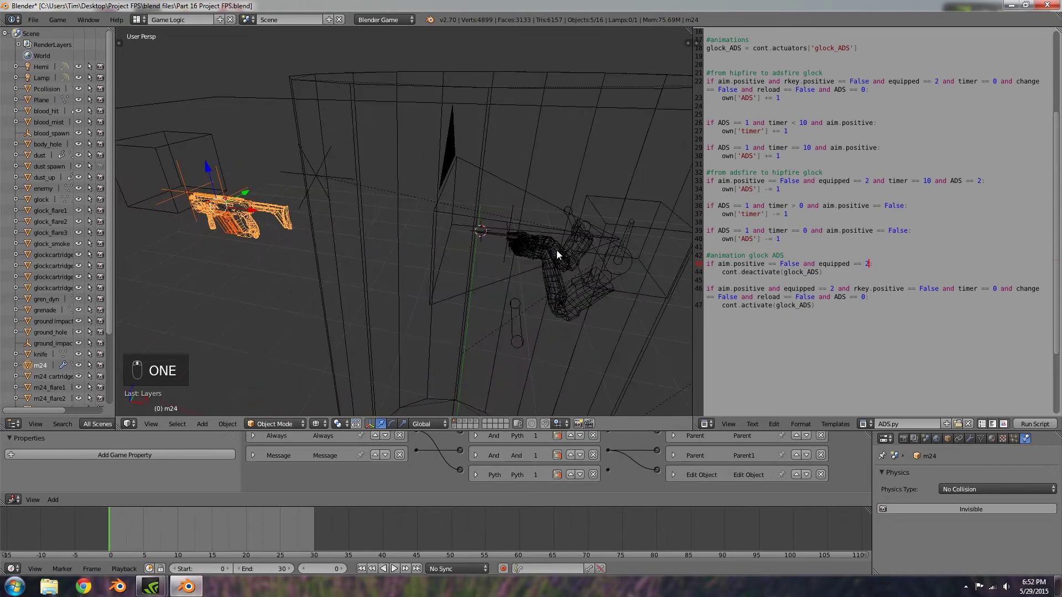
pyautogui.rightClick(571, 219)
pyautogui.click(705, 424)
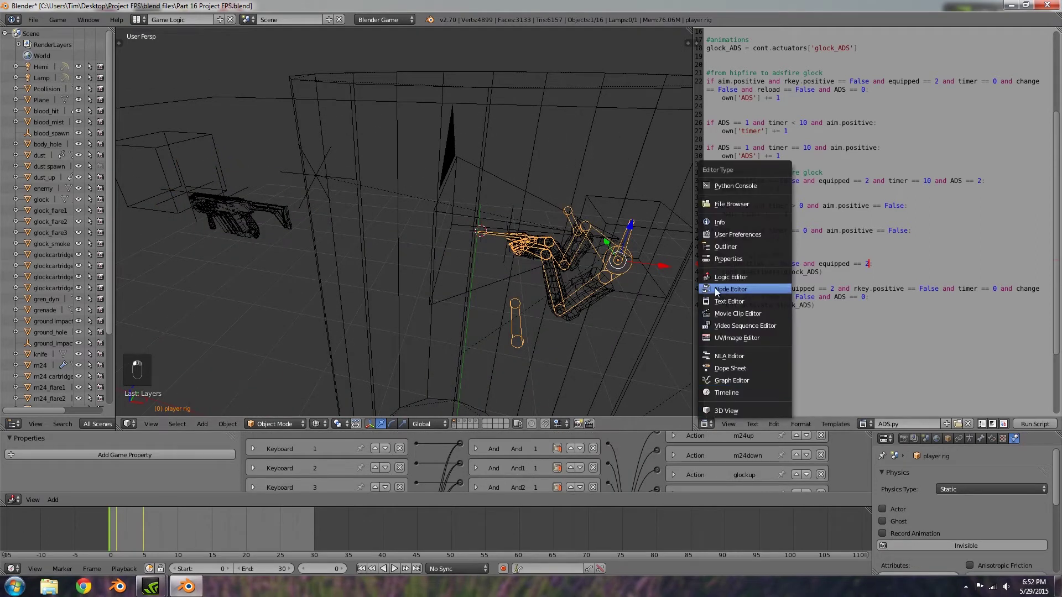
pyautogui.click(722, 369)
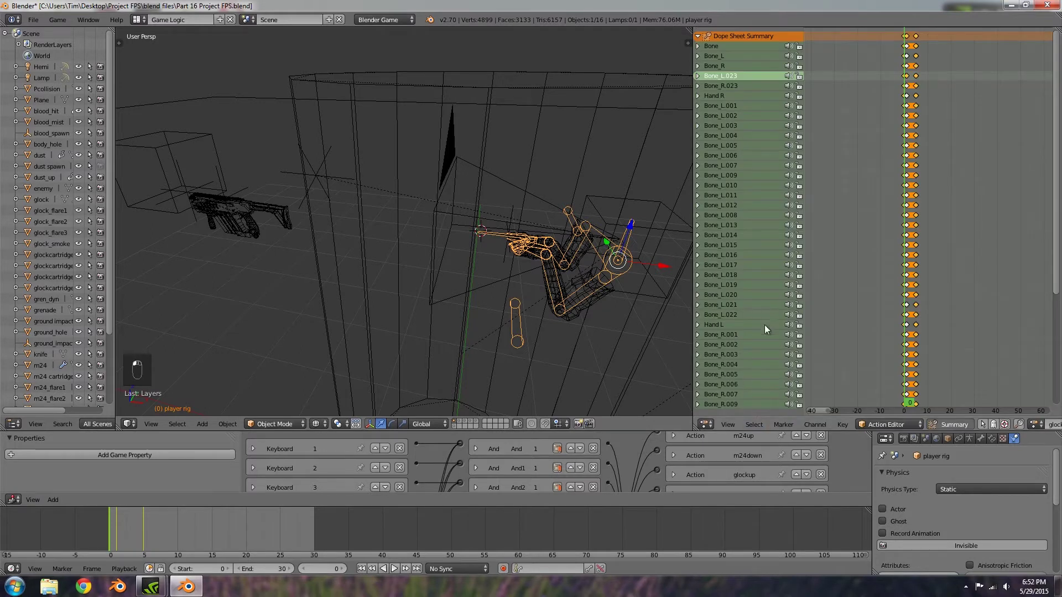
pyautogui.moveTo(769, 432); pyautogui.dragTo(818, 306)
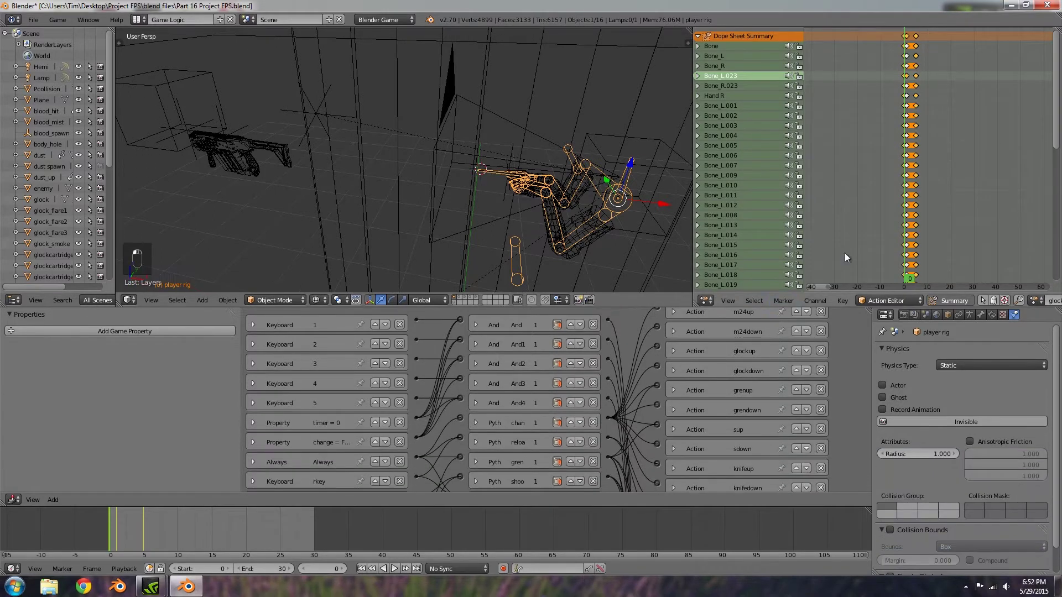
# Load the m24_recoil action for the player rig in the Action Editor.
pyautogui.scroll(-3, 874, 184)
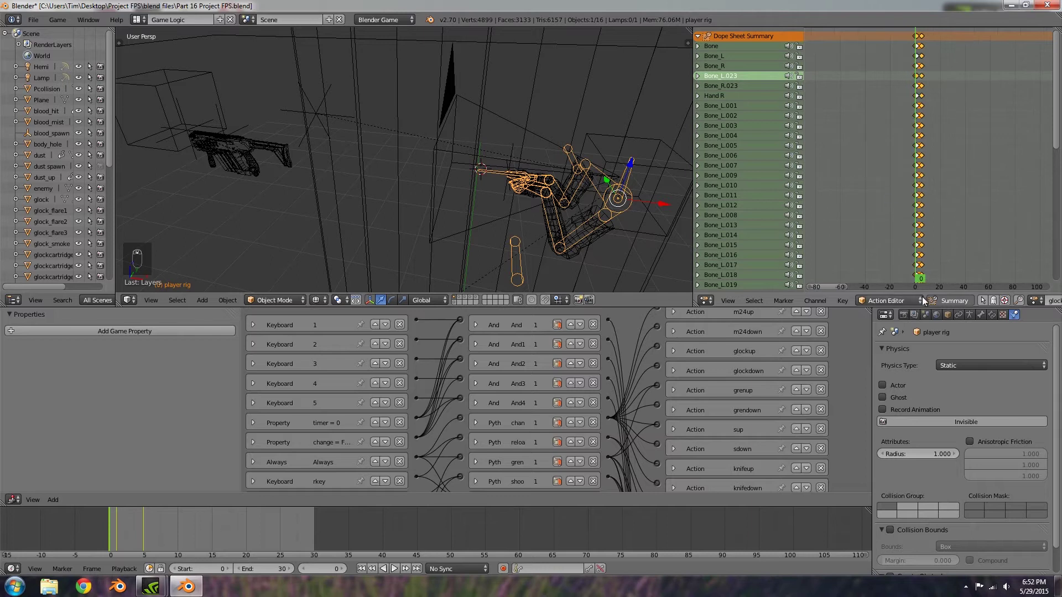
pyautogui.scroll(-5, 923, 299)
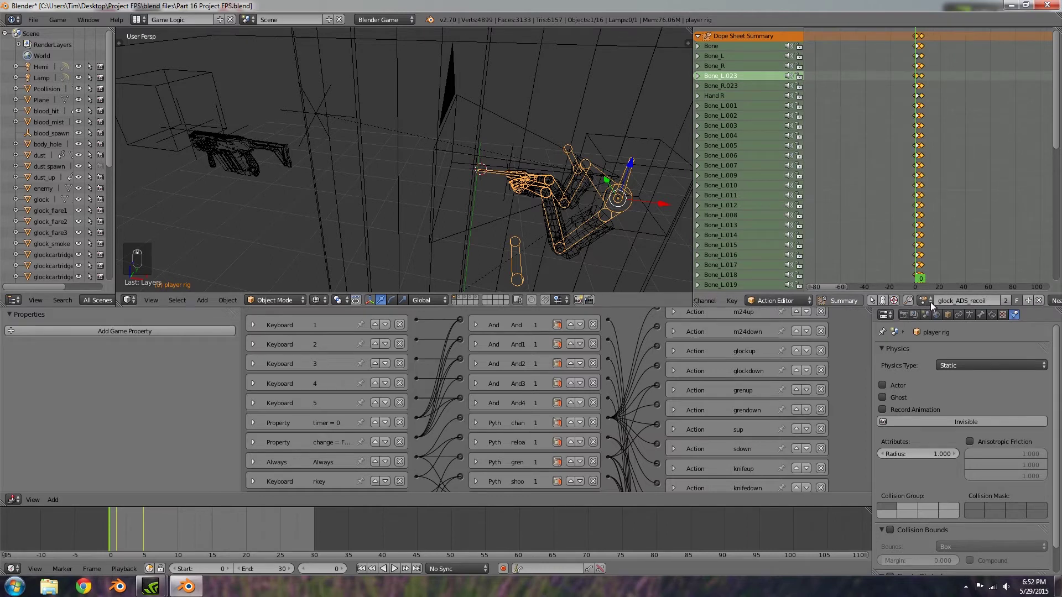
pyautogui.click(931, 303)
pyautogui.scroll(-7, 849, 424)
pyautogui.scroll(-4, 850, 419)
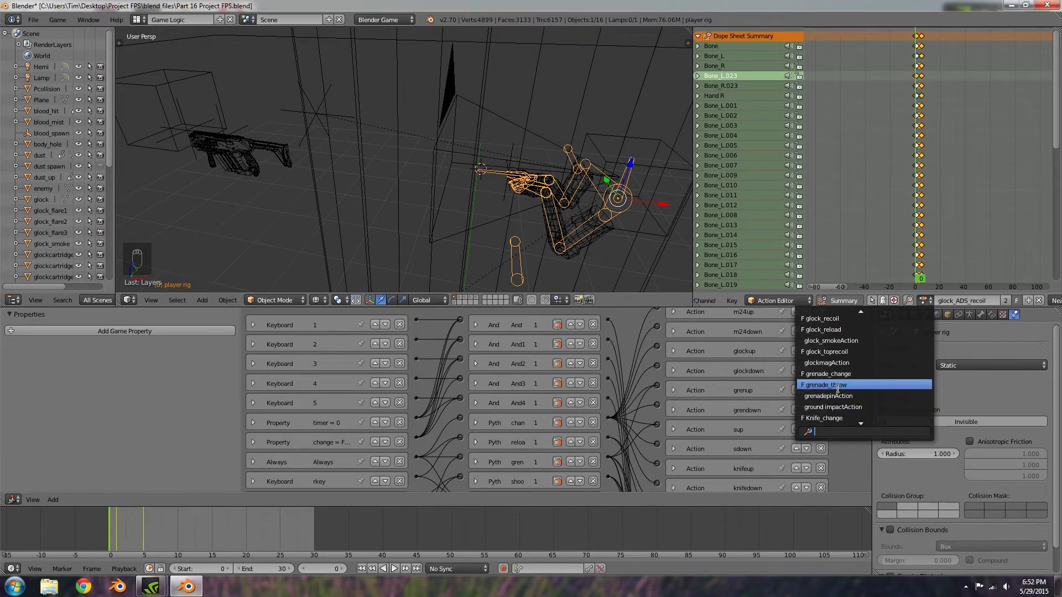
pyautogui.scroll(-1, 835, 409)
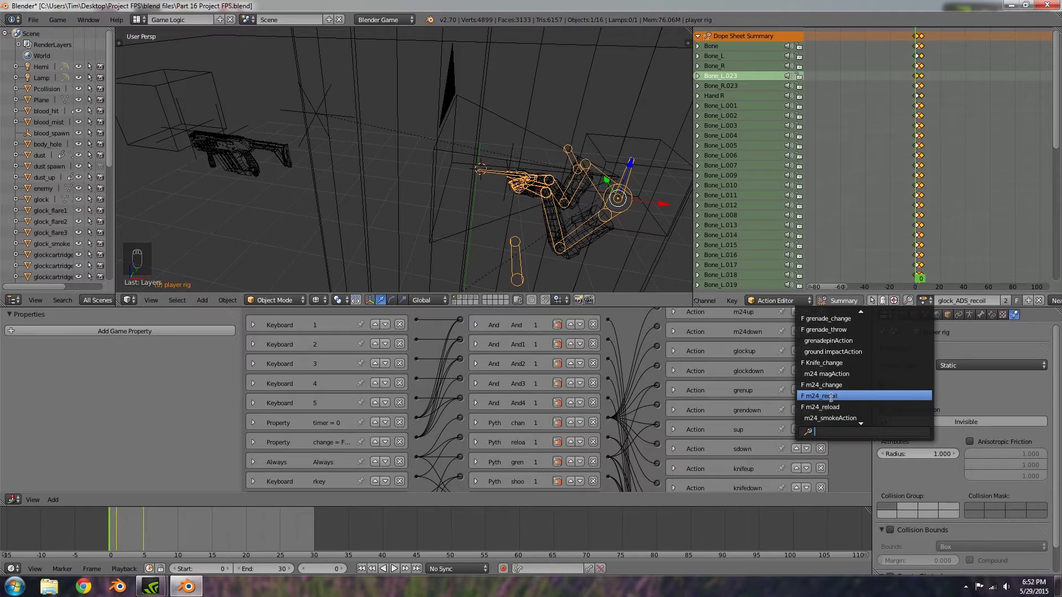
pyautogui.click(831, 395)
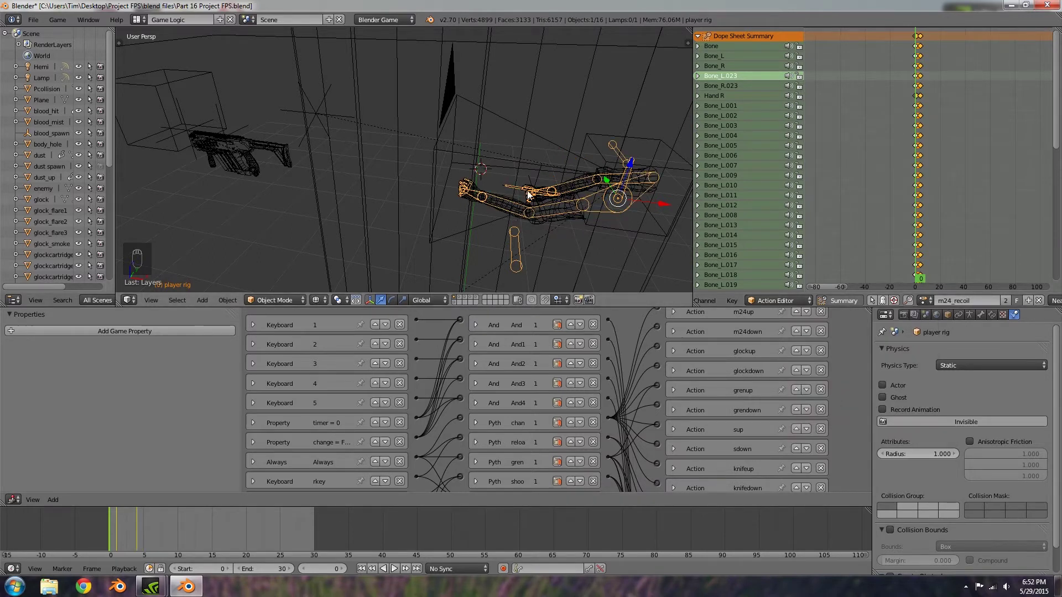
# Clear the rotation of the player rig's gunbone in Pose Mode, and return to Object Mode.
pyautogui.click(276, 301)
pyautogui.click(285, 261)
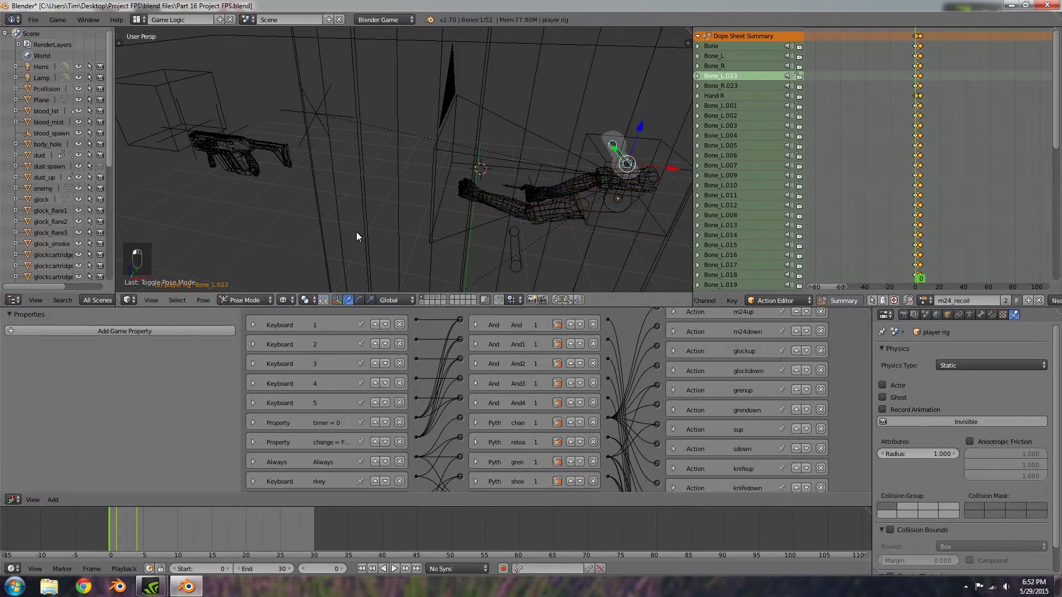
pyautogui.scroll(4, 611, 185)
pyautogui.rightClick(499, 192)
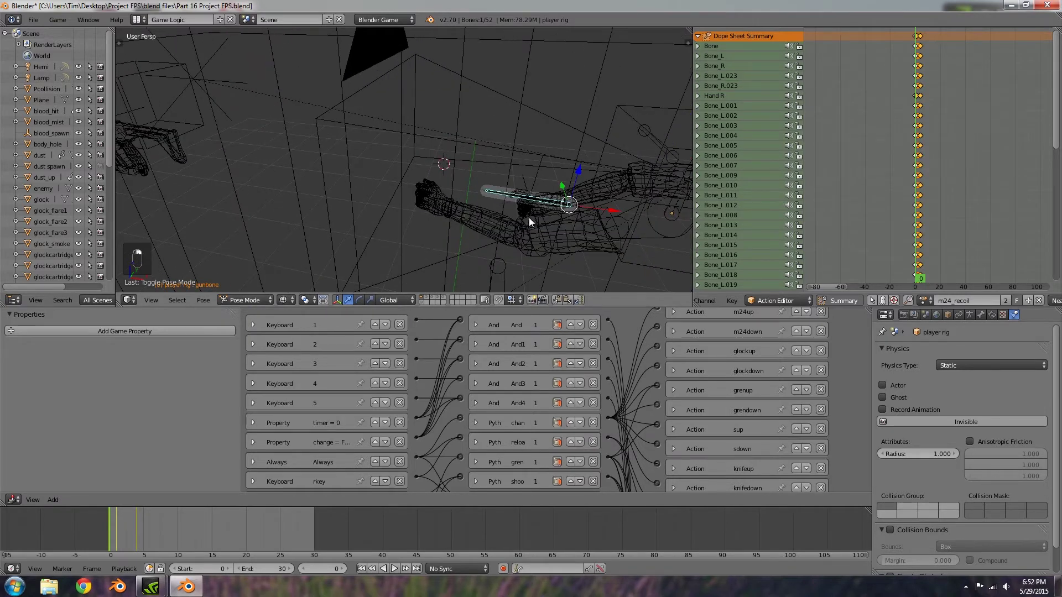
pyautogui.moveTo(528, 217); pyautogui.dragTo(419, 171, button='middle')
pyautogui.hotkey('alt', 'r')
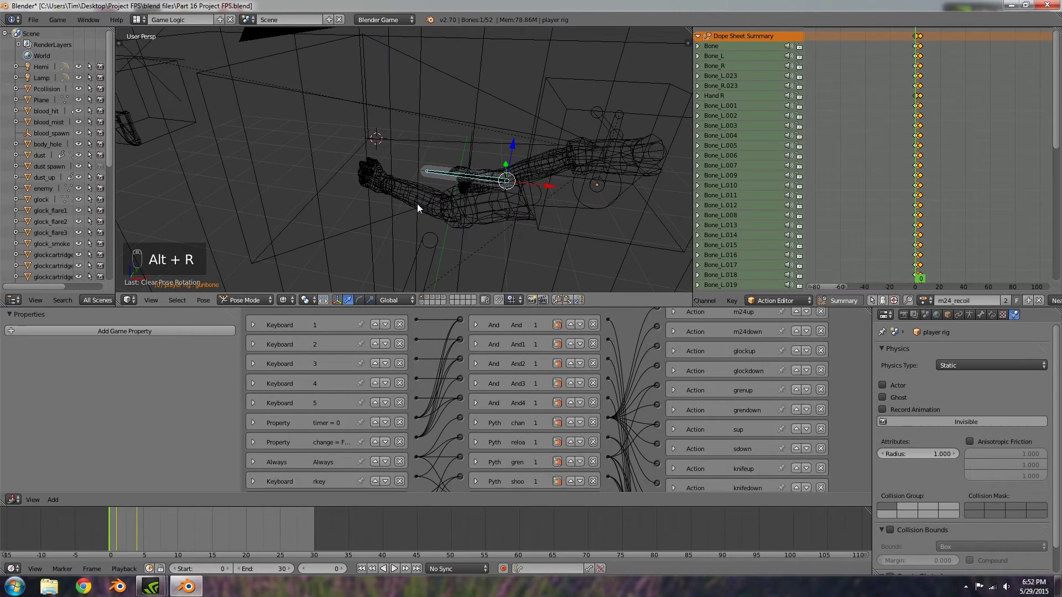
pyautogui.scroll(-3, 387, 203)
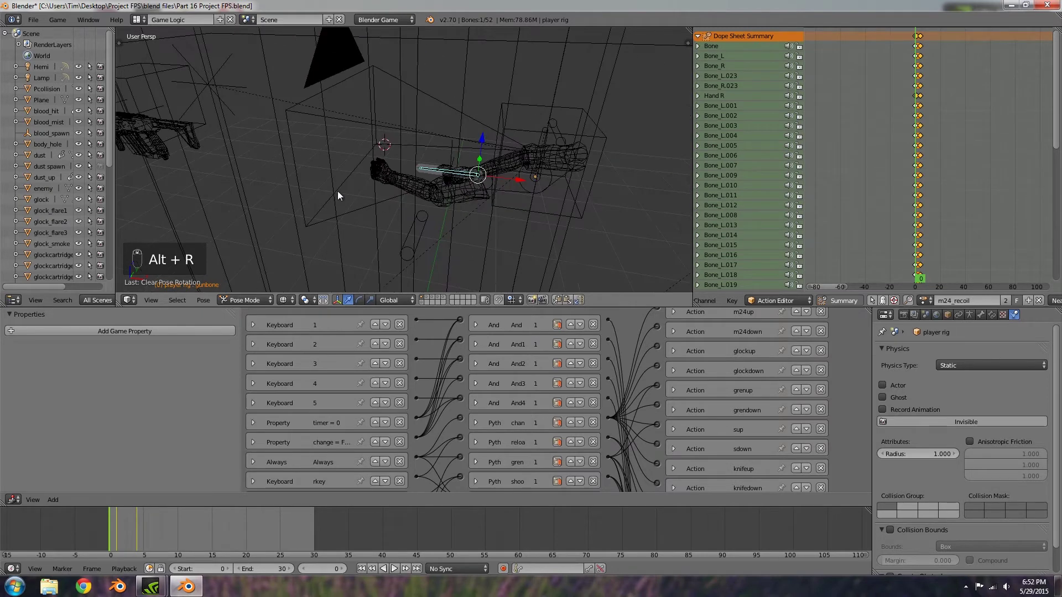
pyautogui.click(254, 300)
pyautogui.click(254, 287)
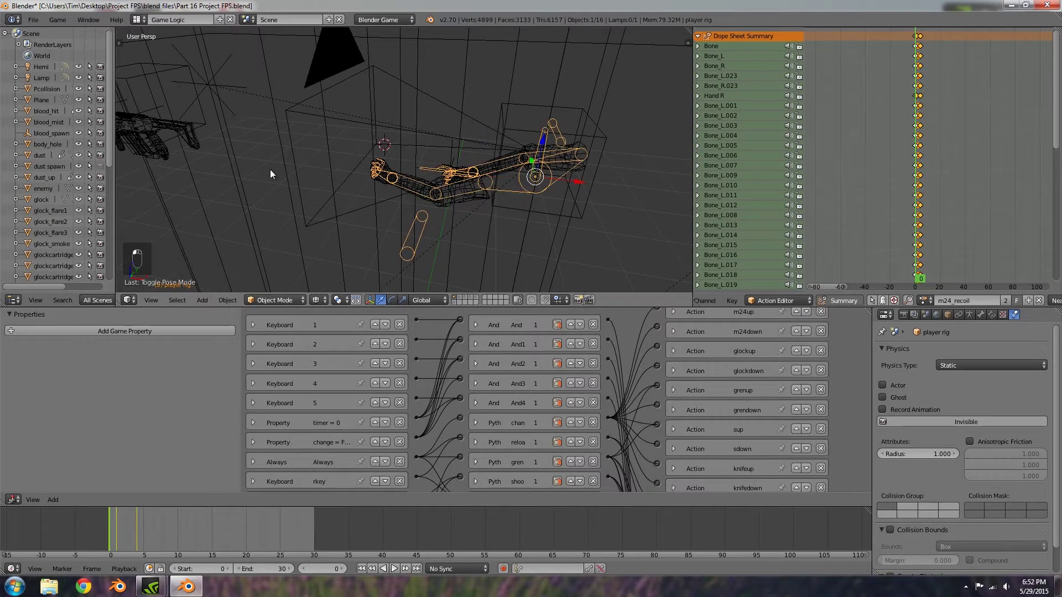
# Select the gun spawn object at the rig's hands and snap the 3D cursor to it.
pyautogui.moveTo(271, 170); pyautogui.dragTo(214, 161, button='middle')
pyautogui.rightClick(440, 159)
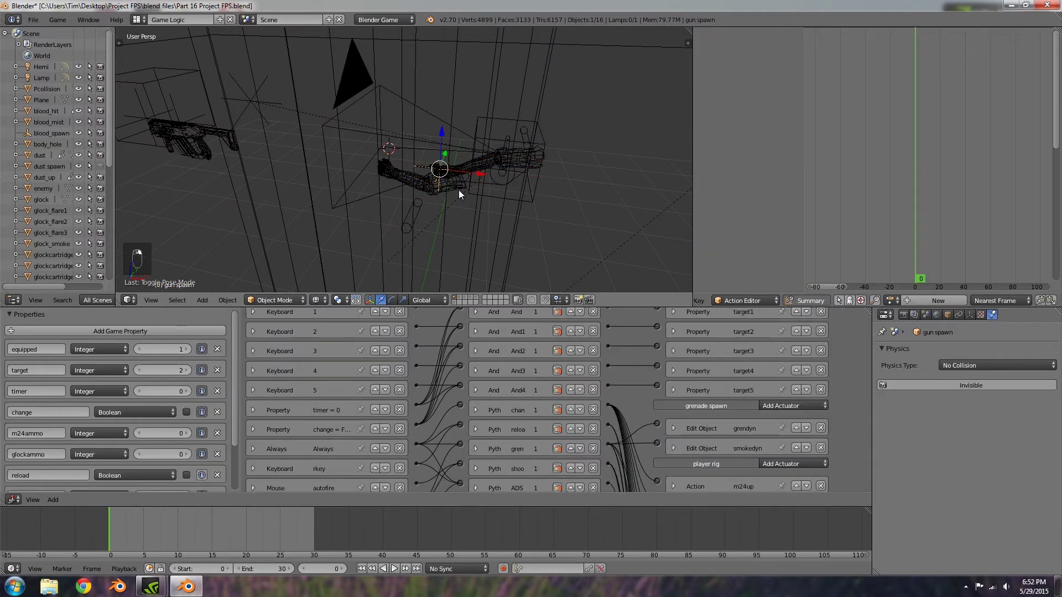
pyautogui.scroll(3, 455, 182)
pyautogui.moveTo(481, 189)
pyautogui.mouseDown(button='middle')
pyautogui.moveTo(492, 192)
pyautogui.moveTo(494, 181)
pyautogui.mouseUp(button='middle')
pyautogui.hotkey('shift', 's')
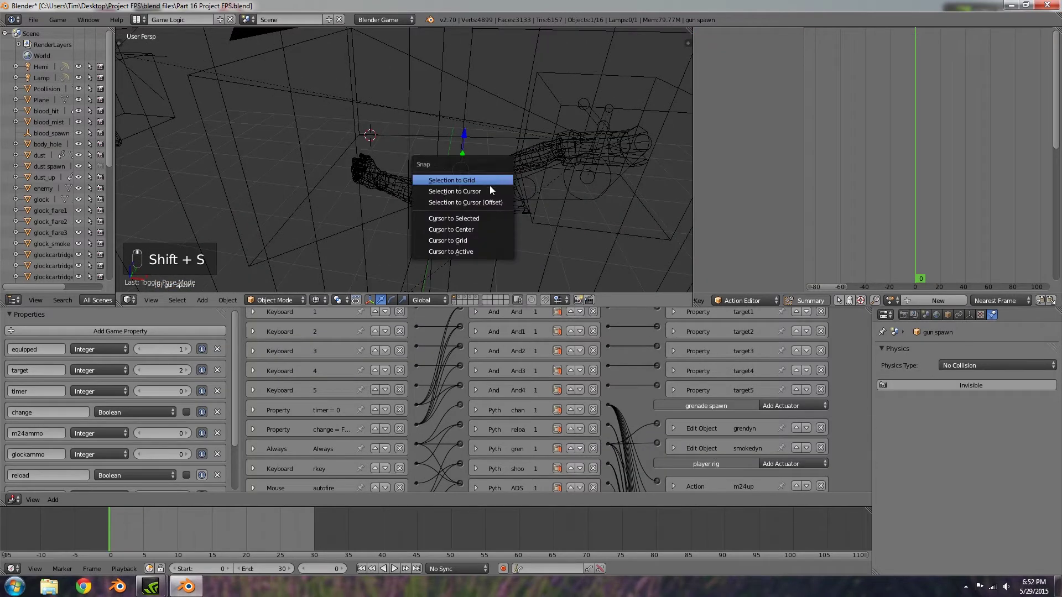
pyautogui.click(476, 217)
pyautogui.moveTo(476, 217); pyautogui.dragTo(300, 183, button='middle')
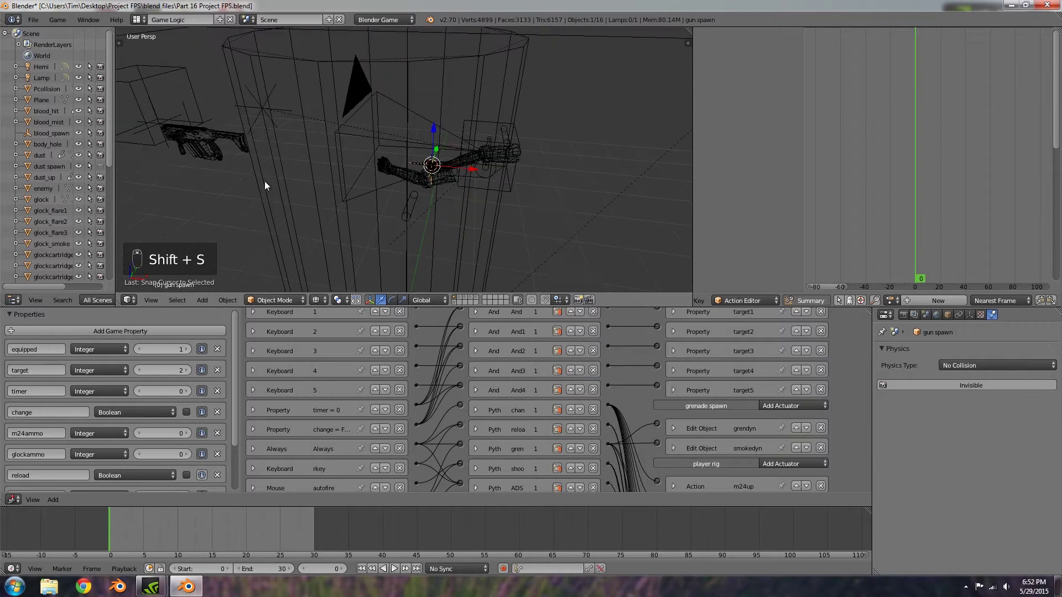
# Select the m24 rifle and snap it to the 3D cursor at the gun spawn.
pyautogui.rightClick(218, 154)
pyautogui.press('g')
pyautogui.rightClick(326, 155)
pyautogui.hotkey('shift', 's')
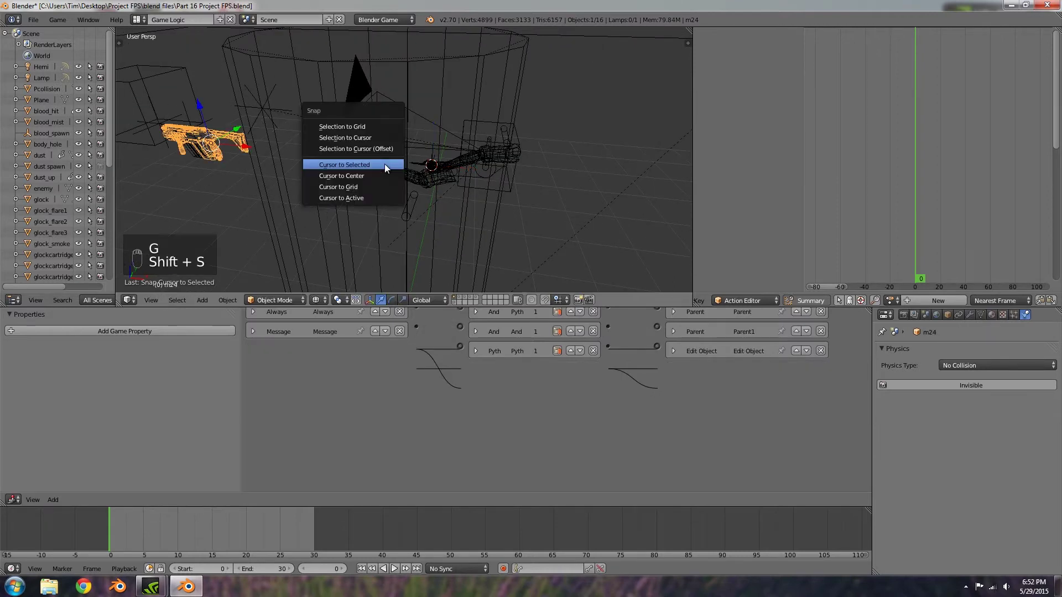
pyautogui.click(367, 138)
pyautogui.scroll(6, 367, 138)
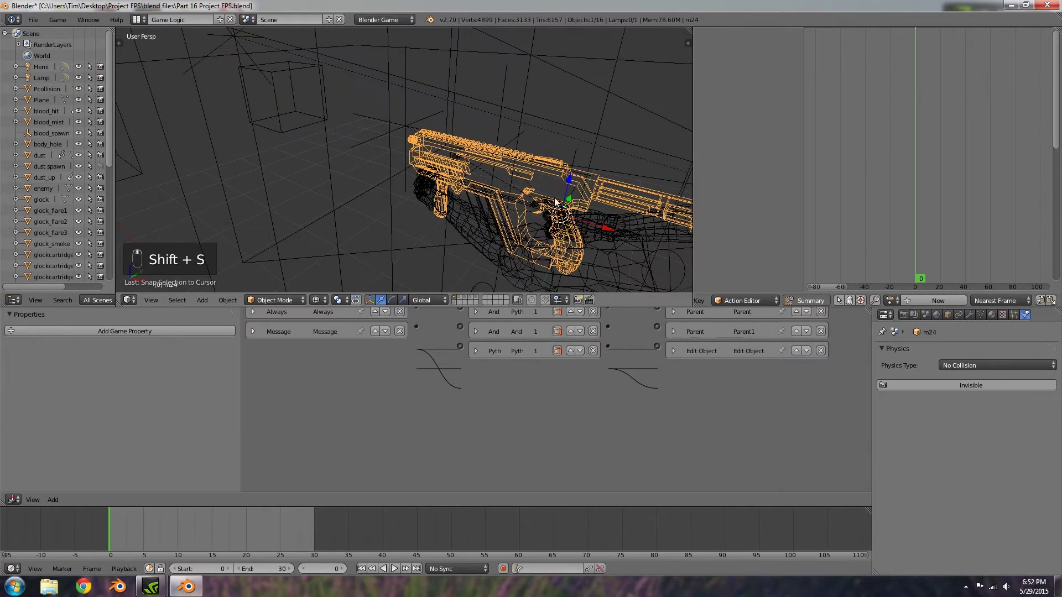
pyautogui.moveTo(533, 195); pyautogui.dragTo(510, 184, button='middle')
# Parent the m24 rifle to the gun spawn, check it through the camera, and deselect everything.
pyautogui.keyDown('shift'); pyautogui.rightClick(538, 146); pyautogui.keyUp('shift')
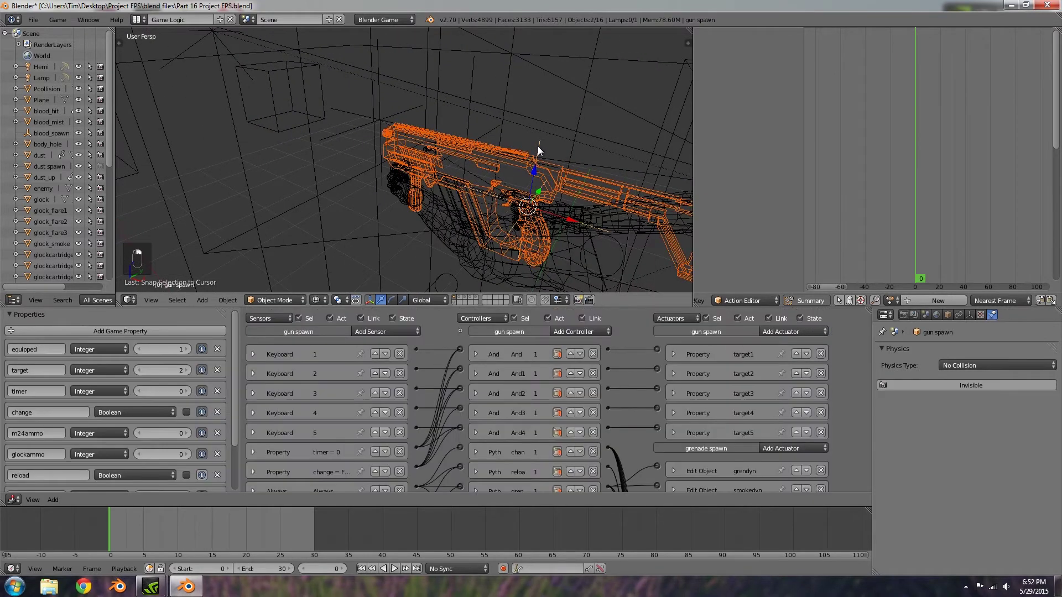
pyautogui.hotkey('ctrl', 'p')
pyautogui.click(539, 177)
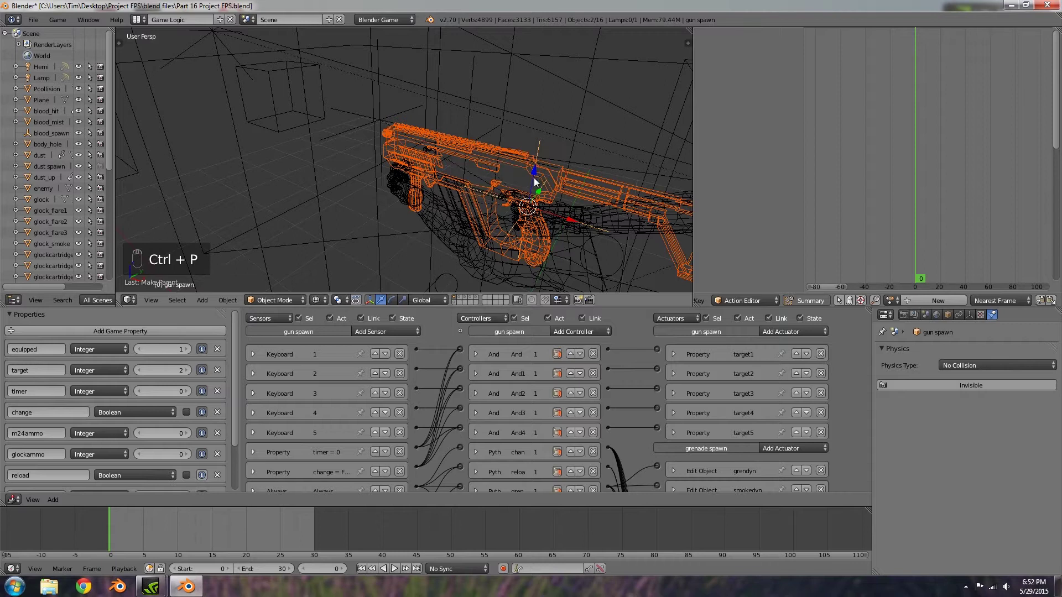
pyautogui.press('KP_0')
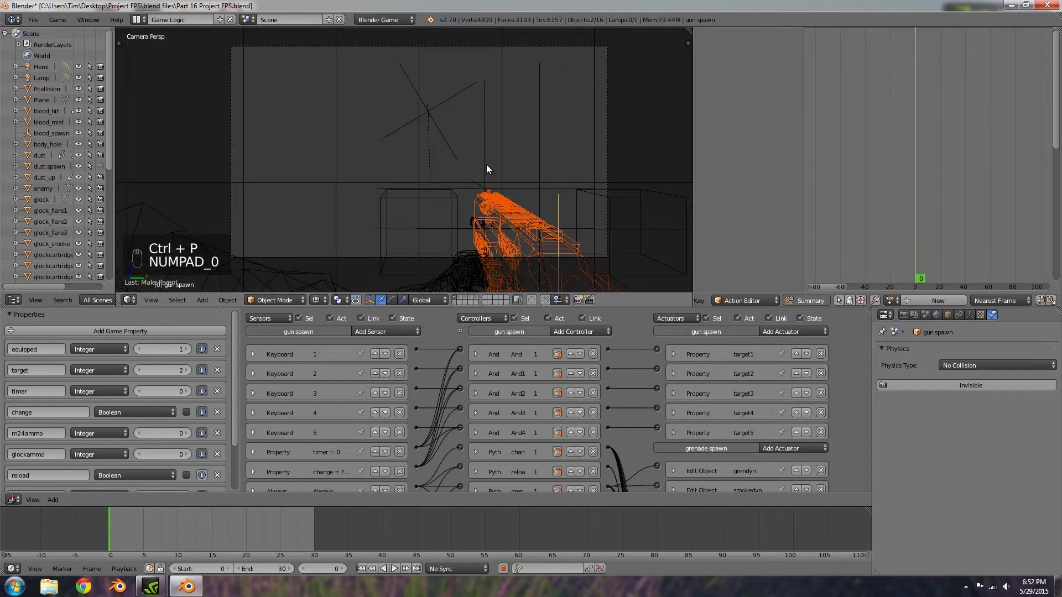
pyautogui.press('a')
pyautogui.press('a')
pyautogui.moveTo(445, 232)
pyautogui.mouseDown(button='middle')
pyautogui.moveTo(447, 206)
pyautogui.moveTo(436, 232)
pyautogui.mouseUp(button='middle')
pyautogui.moveTo(113, 524)
pyautogui.mouseDown()
pyautogui.moveTo(144, 516)
pyautogui.moveTo(106, 514)
pyautogui.mouseUp()
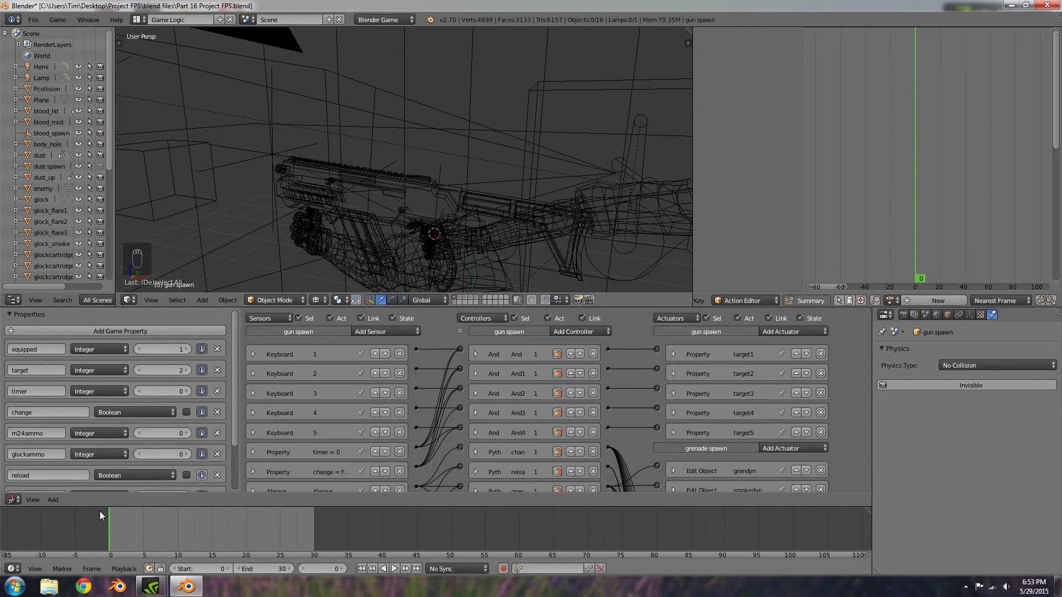
pyautogui.moveTo(324, 260); pyautogui.dragTo(462, 165, button='middle')
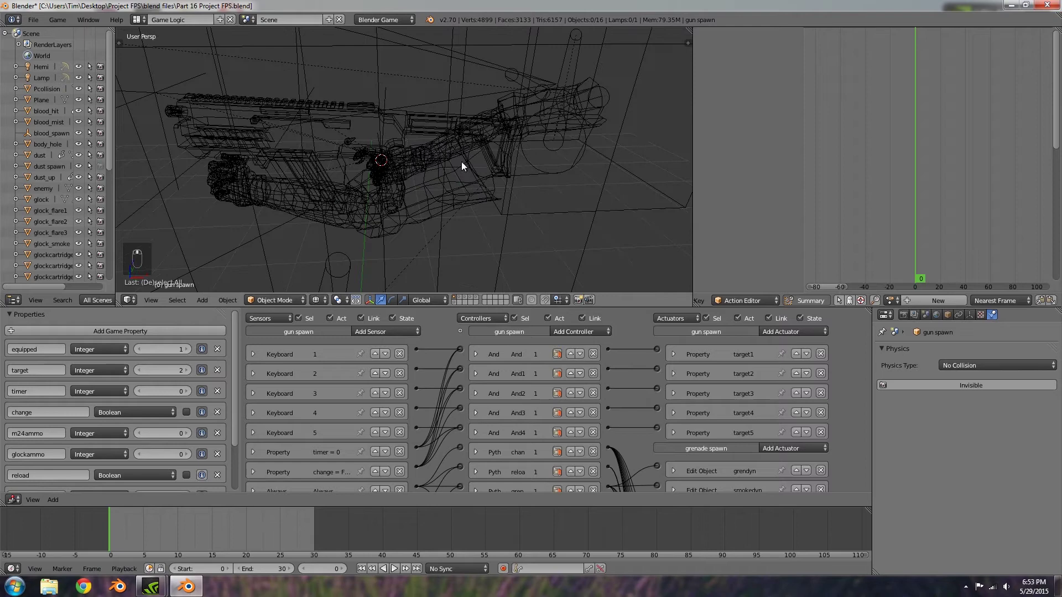
# Select the player rig, duplicate its m24_recoil action as m24_ADS, and give the new action a fake user.
pyautogui.rightClick(398, 127)
pyautogui.moveTo(261, 183); pyautogui.dragTo(336, 177, button='middle')
pyautogui.rightClick(398, 210)
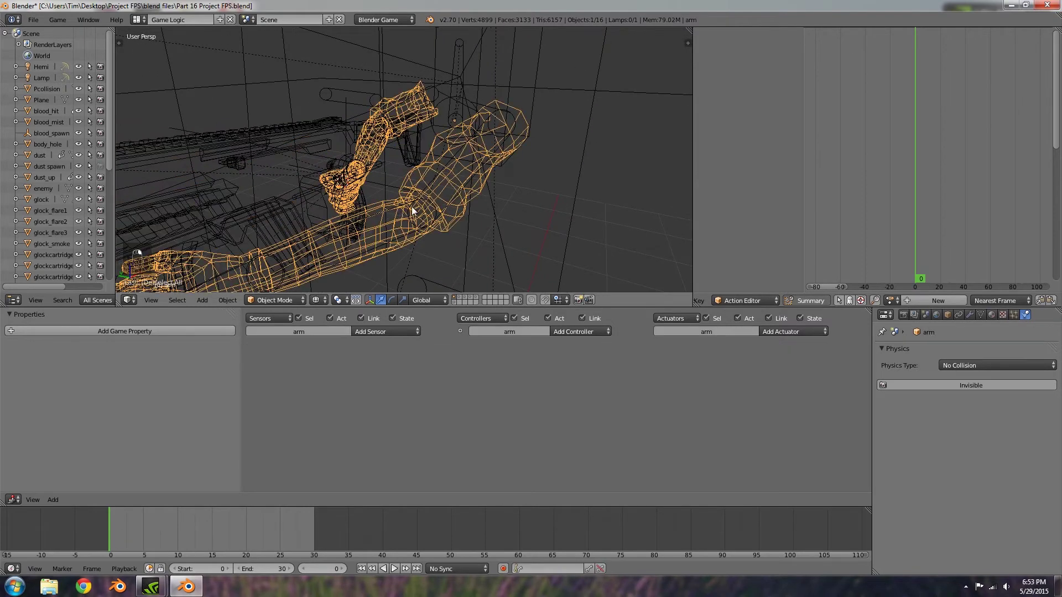
pyautogui.rightClick(398, 210)
pyautogui.moveTo(930, 302); pyautogui.dragTo(896, 301, button='middle')
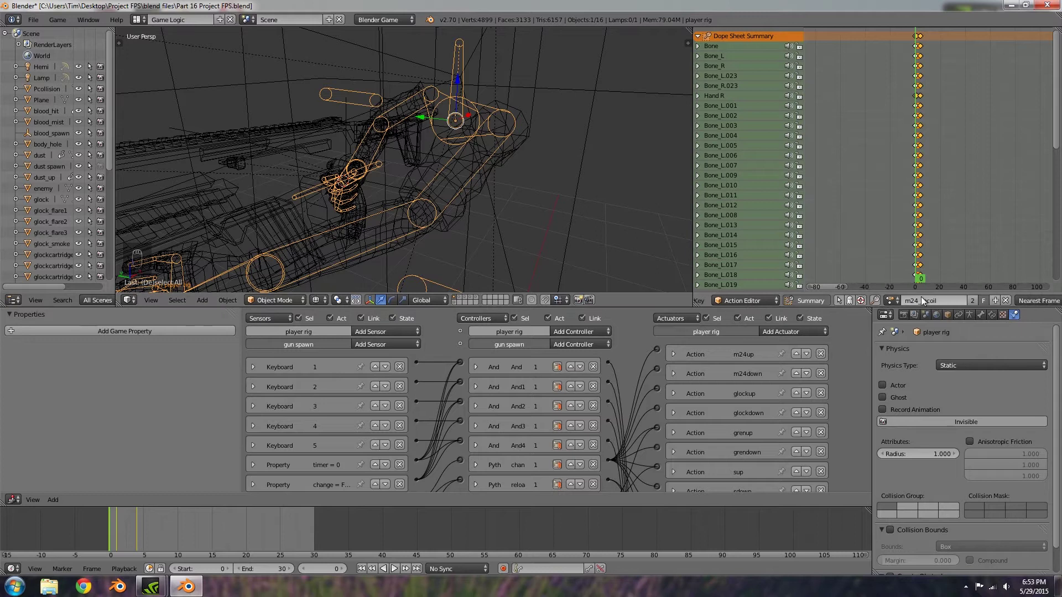
pyautogui.click(995, 300)
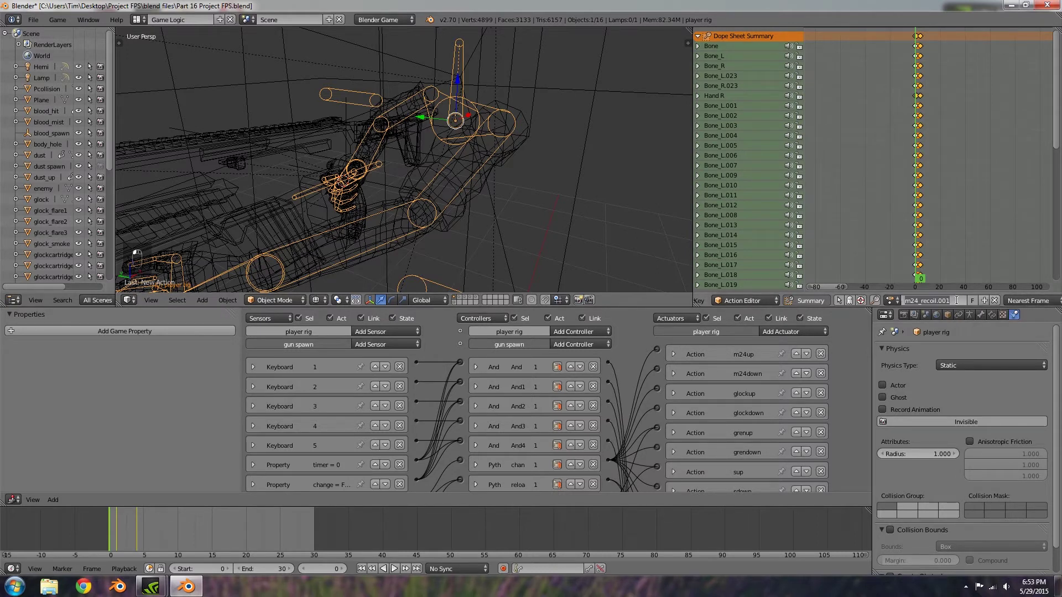
pyautogui.click(933, 305)
pyautogui.moveTo(936, 306); pyautogui.dragTo(922, 305)
pyautogui.write('ADS')
pyautogui.press('Return')
pyautogui.click(971, 300)
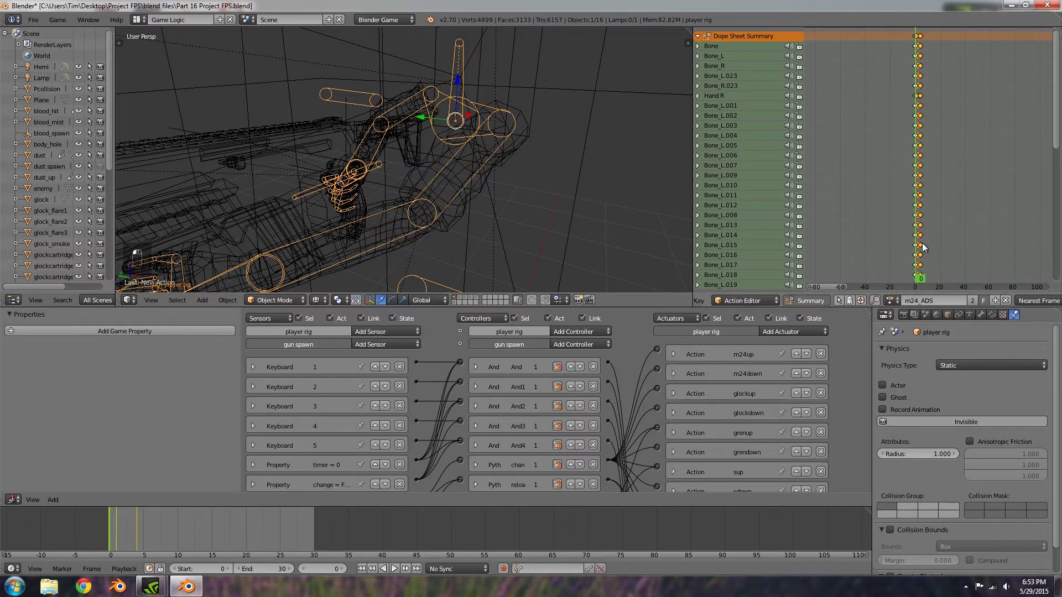
# Delete every keyframe of the m24_ADS action except the column at frame 0.
pyautogui.click(916, 199)
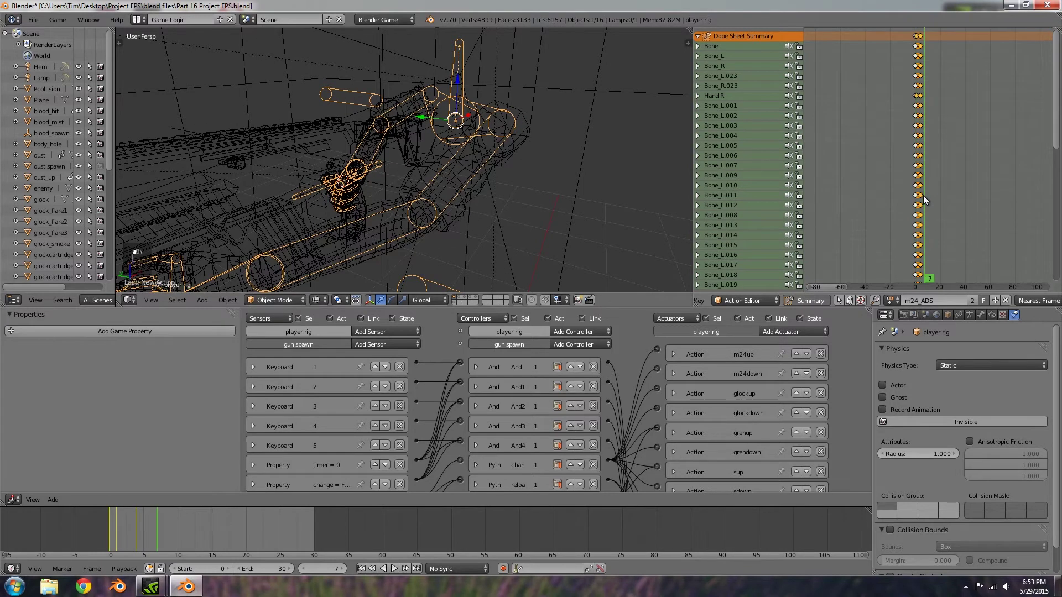
pyautogui.moveTo(916, 199); pyautogui.dragTo(920, 194)
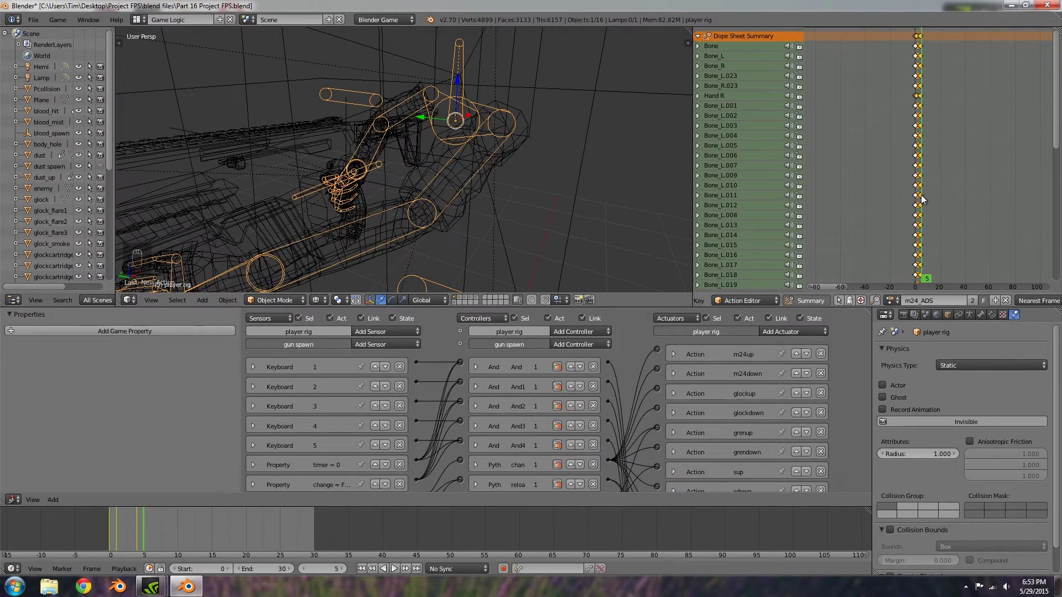
pyautogui.press('a')
pyautogui.press('Down')
pyautogui.press('Down')
pyautogui.press('Down')
pyautogui.press('Down')
pyautogui.press('Down')
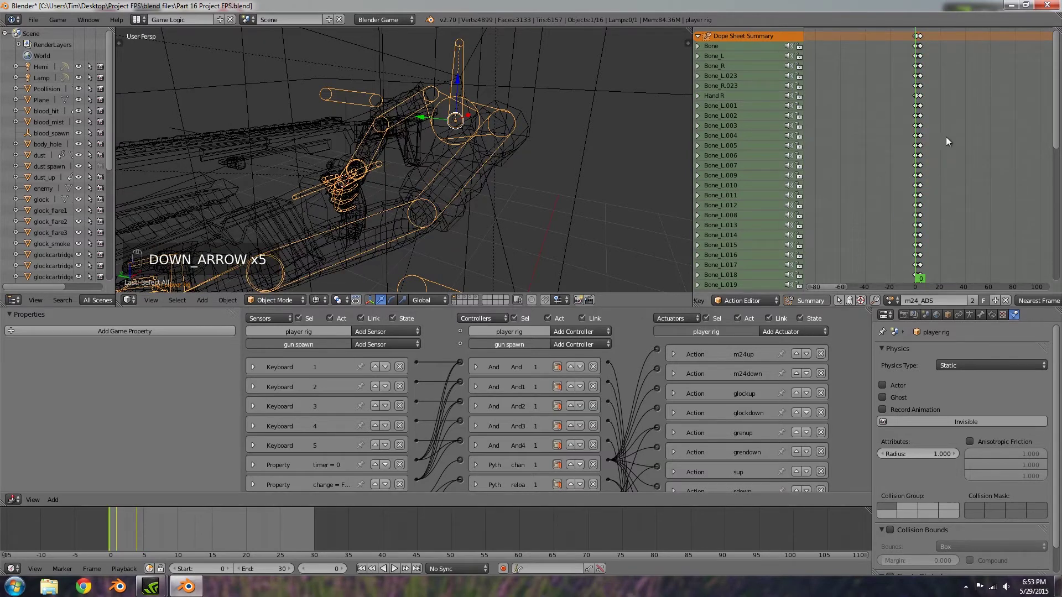
pyautogui.press('a')
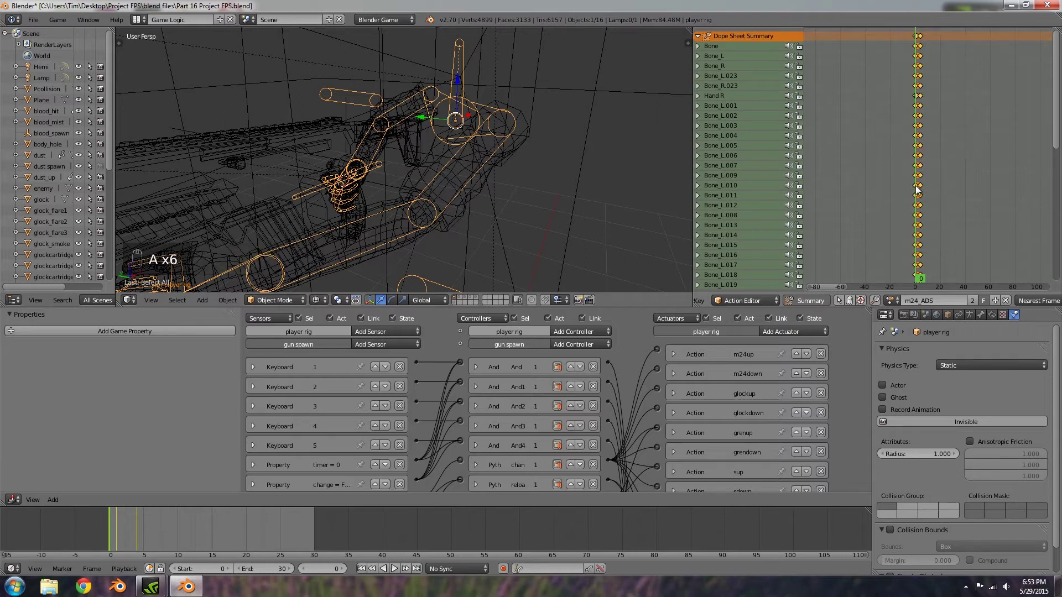
pyautogui.press('a')
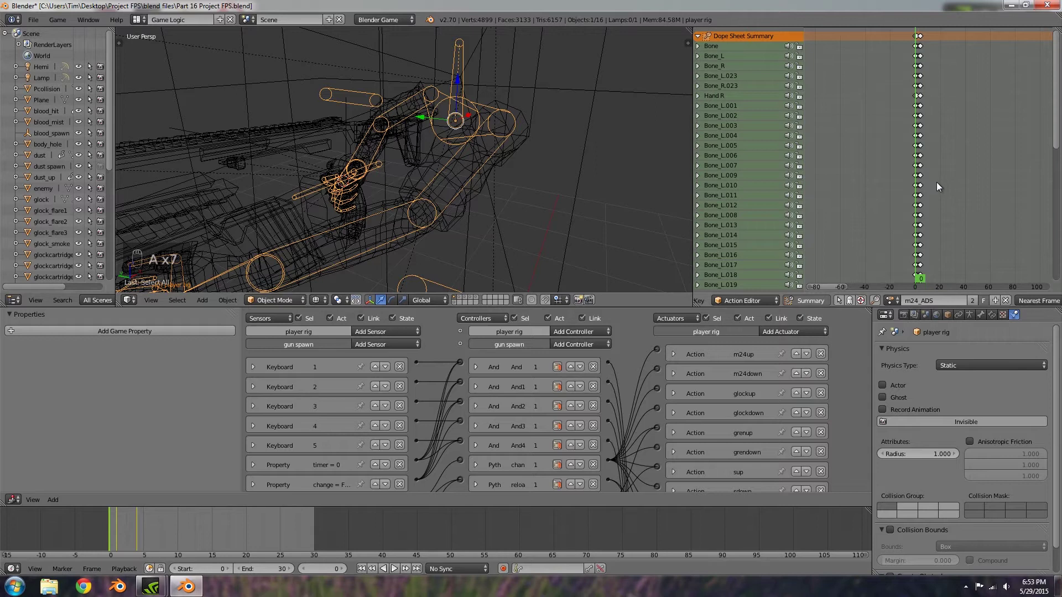
pyautogui.hotkey('ctrl', 'k')
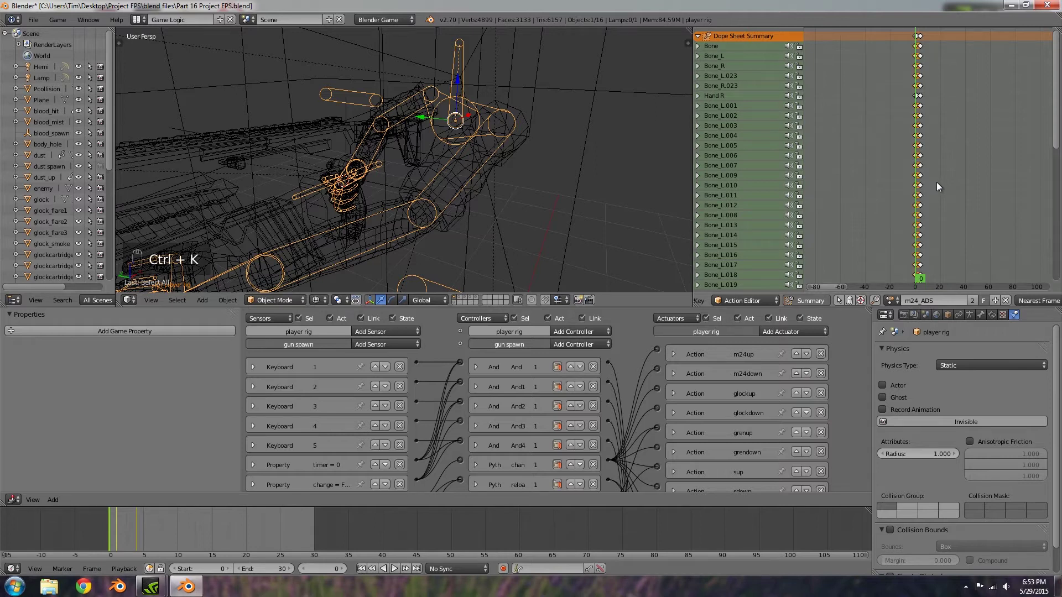
pyautogui.hotkey('ctrl', 'i')
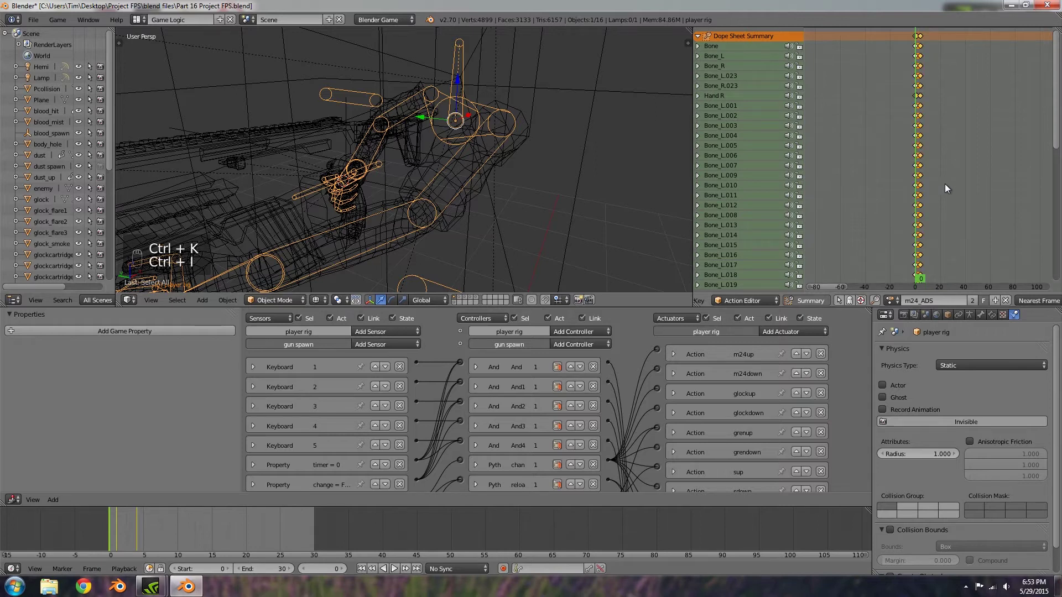
pyautogui.press('x')
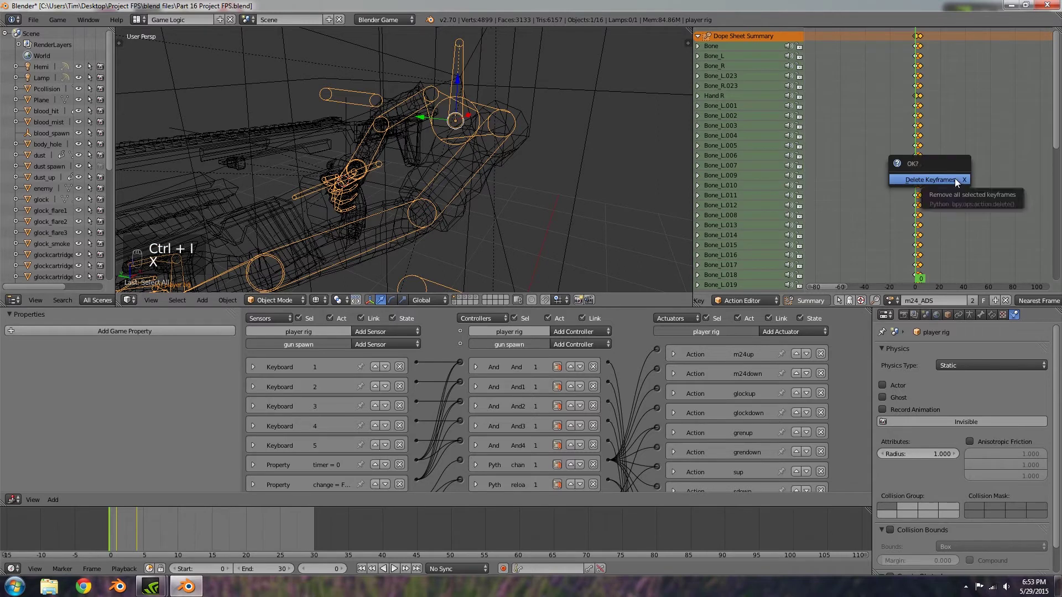
pyautogui.click(954, 178)
# View the player rig through the camera in Pose Mode with nothing selected, and set the current frame to 10.
pyautogui.moveTo(118, 537)
pyautogui.mouseDown()
pyautogui.moveTo(132, 533)
pyautogui.moveTo(110, 526)
pyautogui.mouseUp()
pyautogui.scroll(-5, 315, 166)
pyautogui.moveTo(332, 181); pyautogui.dragTo(479, 198, button='middle')
pyautogui.scroll(4, 442, 199)
pyautogui.press('KP_0')
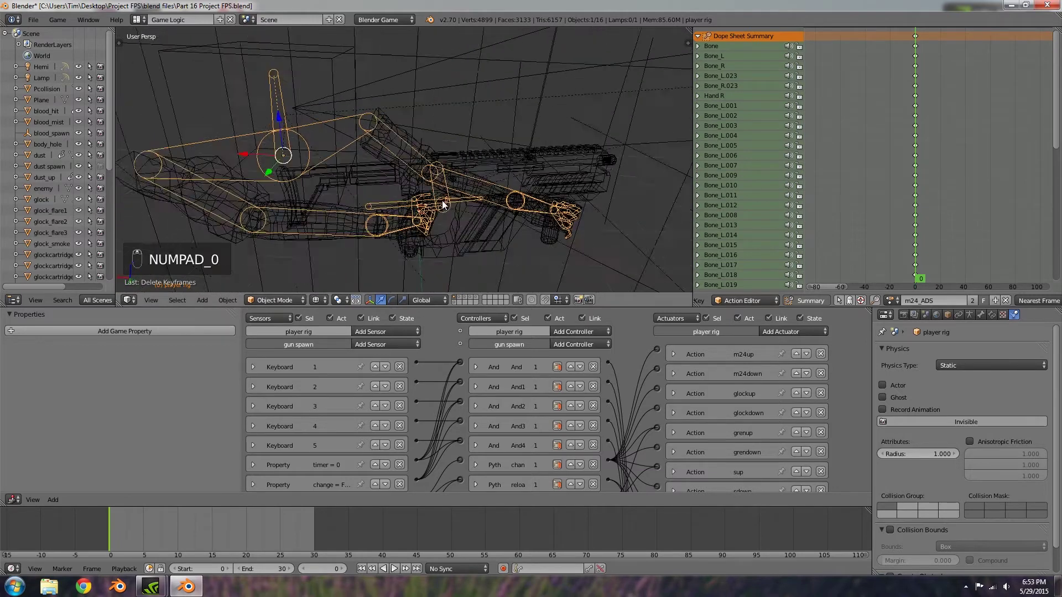
pyautogui.moveTo(159, 526)
pyautogui.mouseDown()
pyautogui.moveTo(126, 522)
pyautogui.moveTo(156, 522)
pyautogui.mouseUp()
pyautogui.moveTo(195, 523)
pyautogui.mouseDown()
pyautogui.moveTo(167, 527)
pyautogui.moveTo(178, 531)
pyautogui.mouseUp()
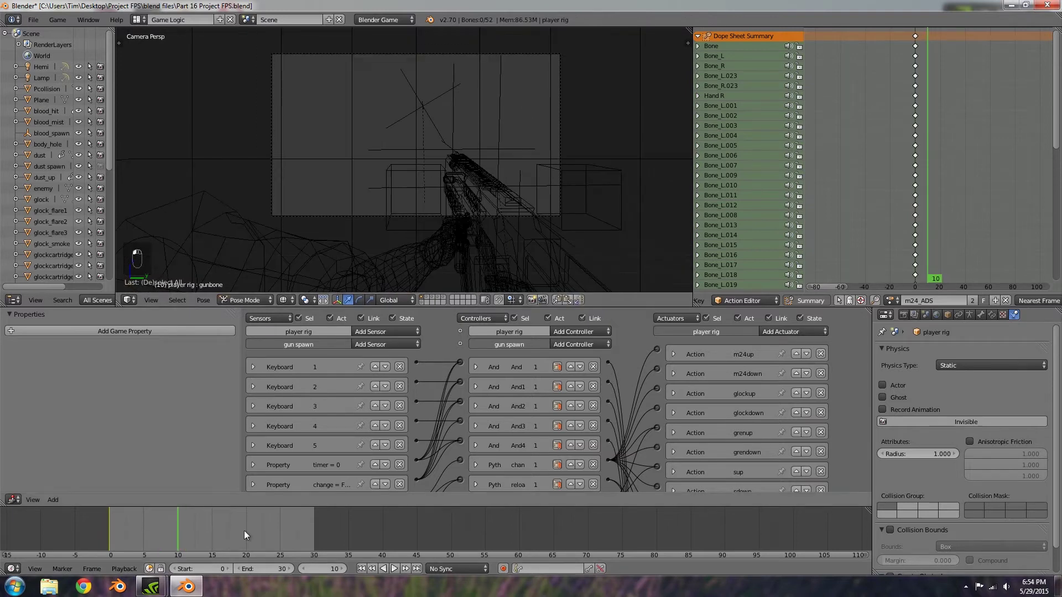
# Select the gunbone together with the right and left hand bones of the player rig in Pose Mode.
pyautogui.scroll(-3, 460, 180)
pyautogui.moveTo(455, 214); pyautogui.dragTo(287, 306, button='middle')
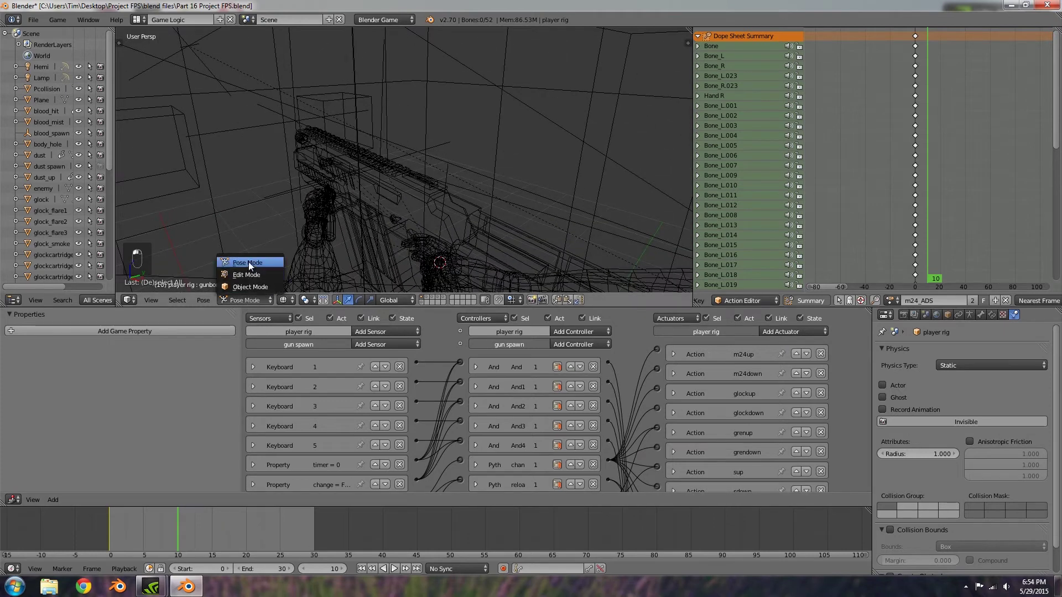
pyautogui.press('a')
pyautogui.click(254, 299)
pyautogui.click(266, 284)
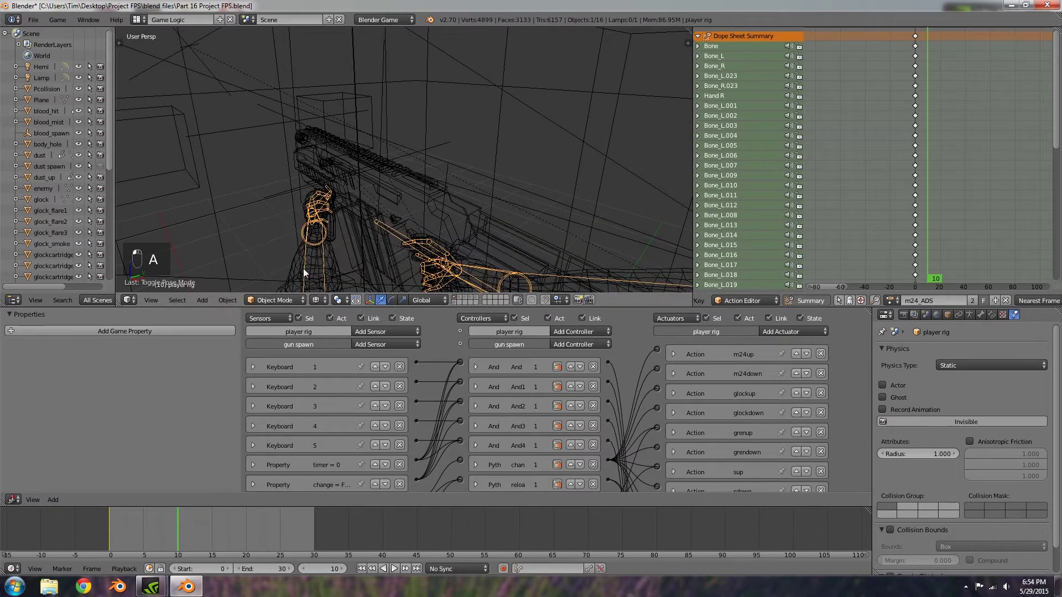
pyautogui.click(268, 299)
pyautogui.click(273, 263)
pyautogui.moveTo(361, 217); pyautogui.dragTo(483, 208, button='middle')
pyautogui.press('a')
pyautogui.rightClick(433, 174)
pyautogui.keyDown('shift'); pyautogui.rightClick(455, 227); pyautogui.keyUp('shift')
pyautogui.moveTo(325, 221); pyautogui.dragTo(327, 244, button='middle')
pyautogui.keyDown('shift'); pyautogui.rightClick(376, 248); pyautogui.keyUp('shift')
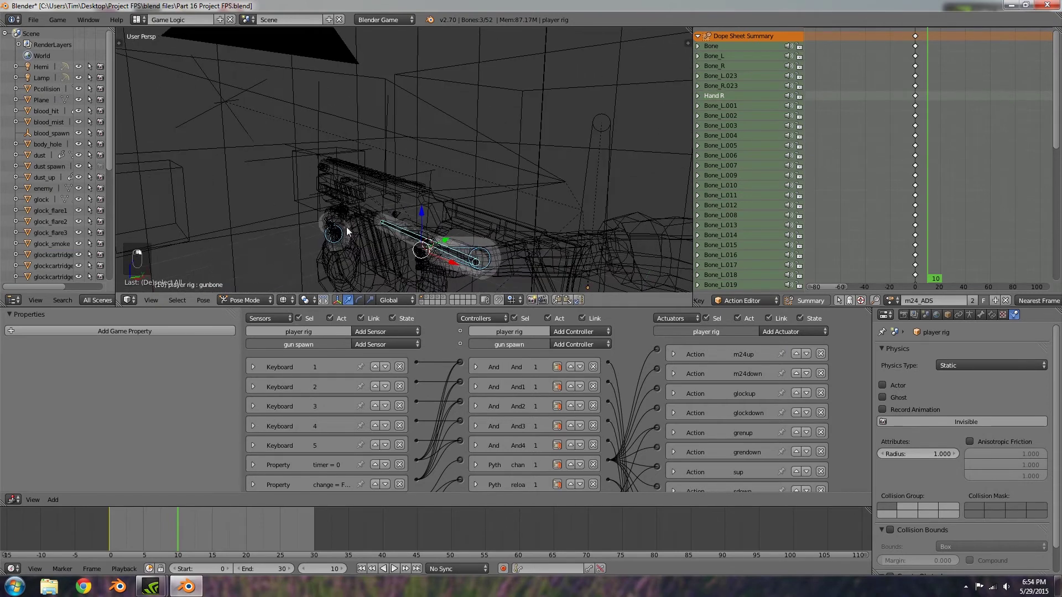
pyautogui.press('KP_0')
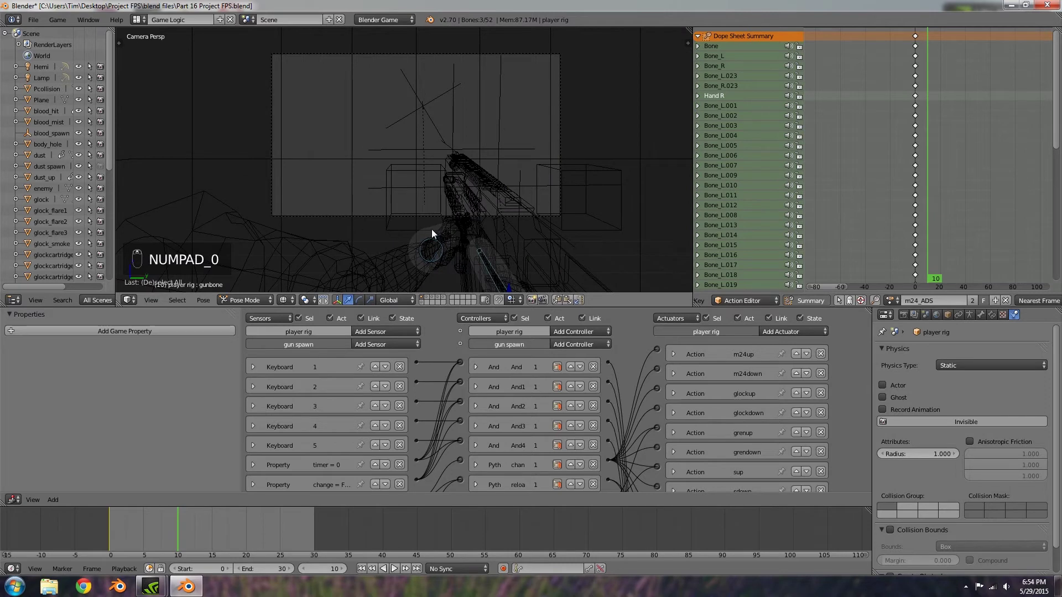
pyautogui.press('g')
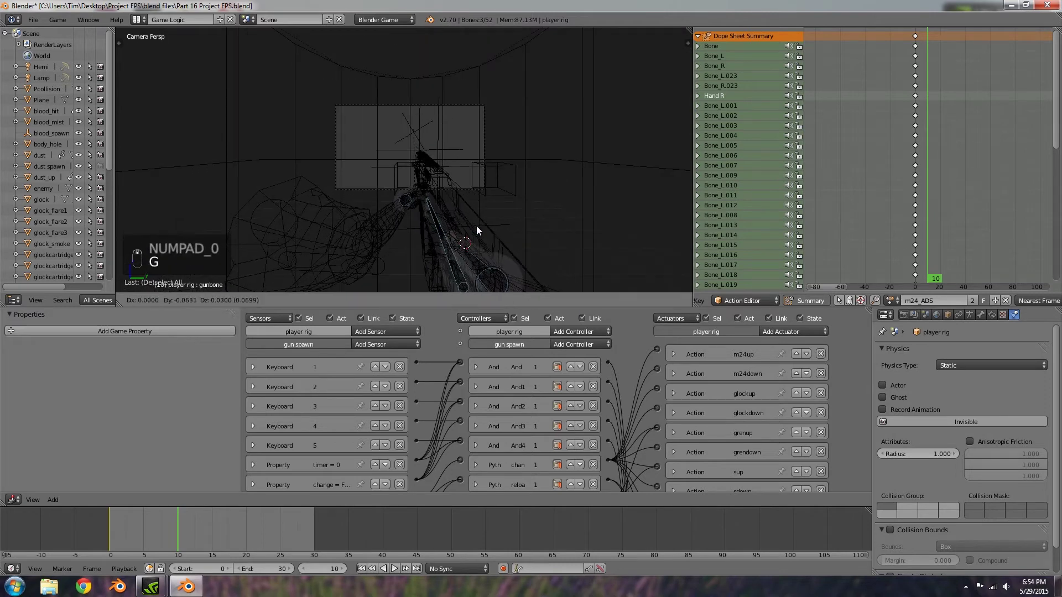
pyautogui.rightClick(443, 208)
# Return the player rig to Object Mode and show the whole player setup outside the camera view.
pyautogui.moveTo(477, 202); pyautogui.dragTo(505, 174, button='middle')
pyautogui.scroll(-5, 505, 175)
pyautogui.click(247, 299)
pyautogui.click(249, 287)
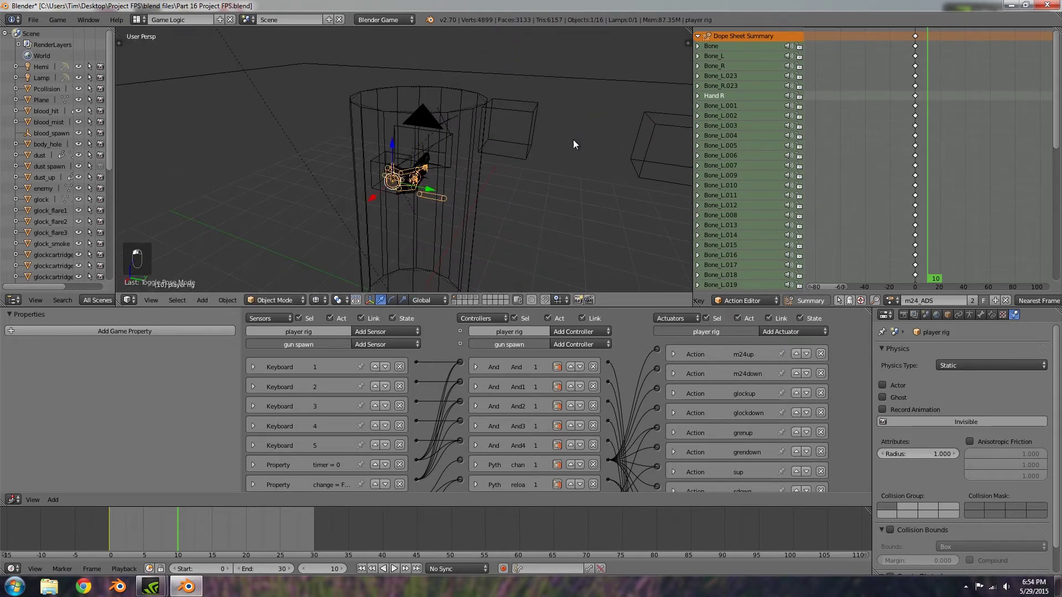
# Hide the Pcollision cylinder and the head cube that surround the player's arms and gun.
pyautogui.rightClick(471, 108)
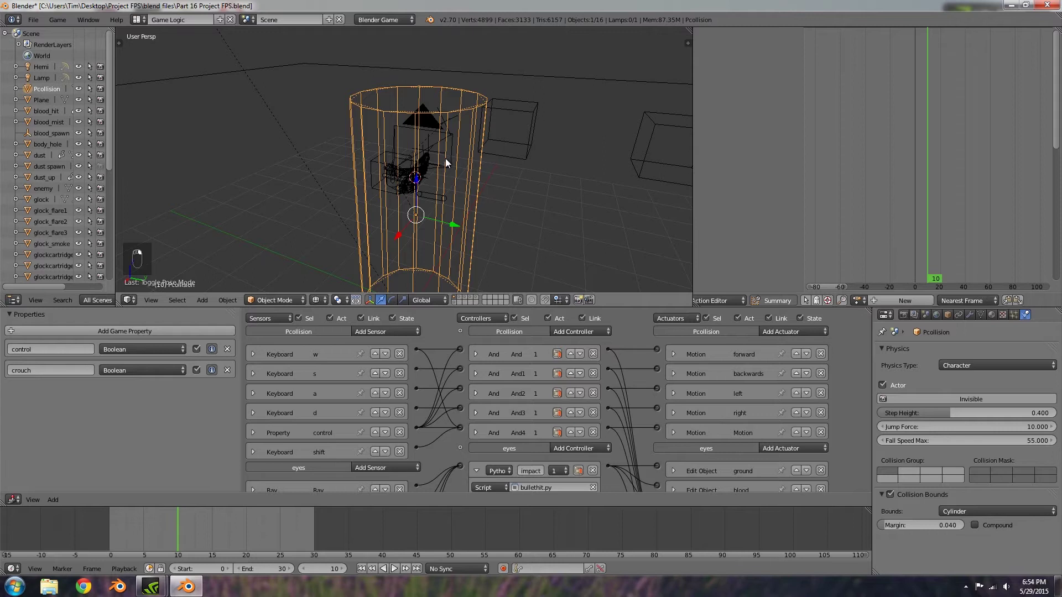
pyautogui.press('h')
pyautogui.scroll(3, 463, 172)
pyautogui.rightClick(350, 139)
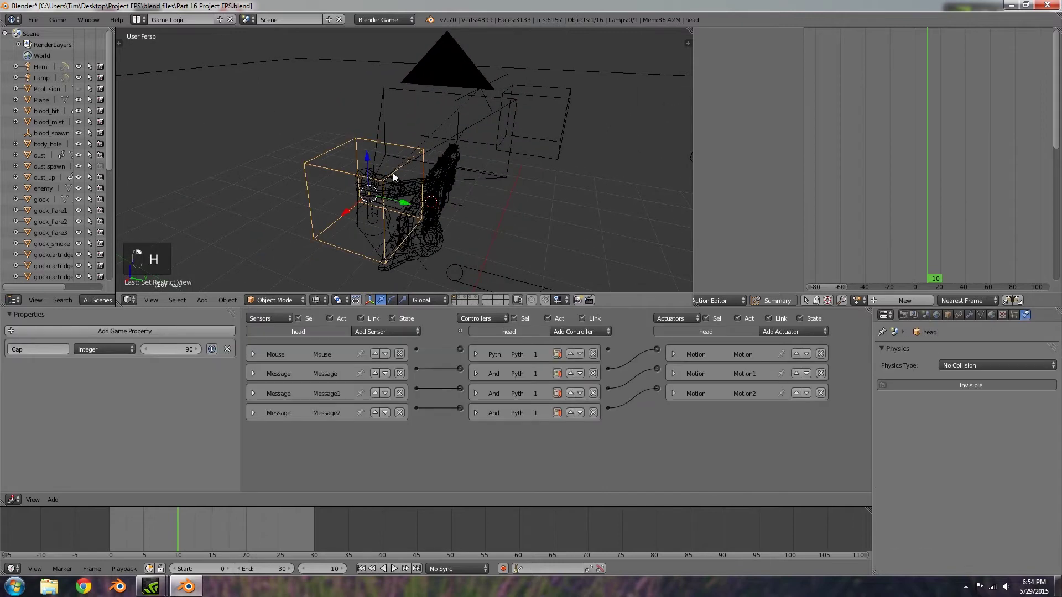
pyautogui.press('h')
pyautogui.scroll(3, 397, 184)
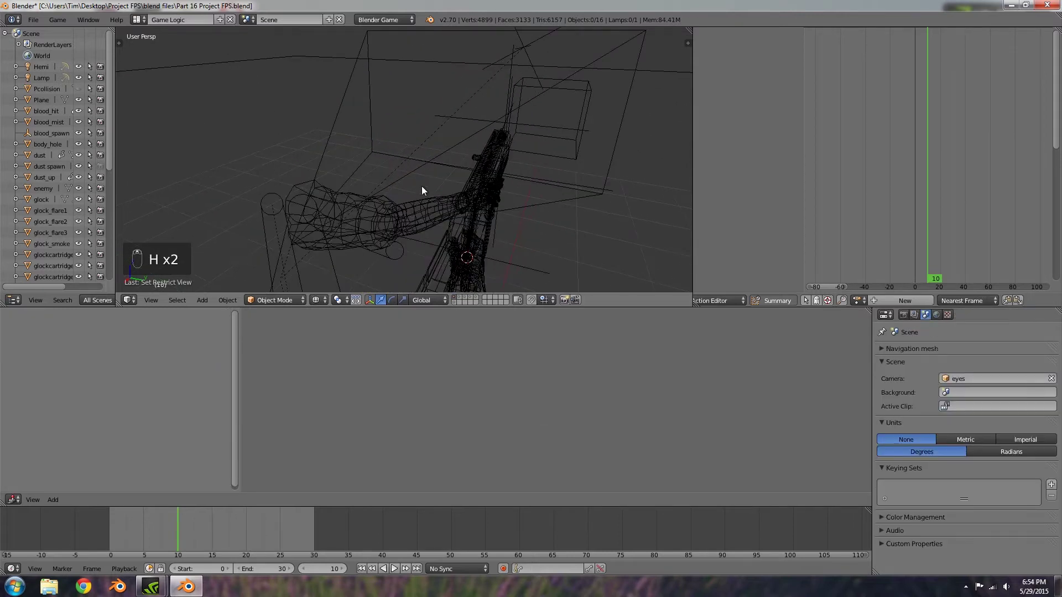
# View the scene through the camera and put the player rig into Pose Mode.
pyautogui.press('KP_0')
pyautogui.click(292, 299)
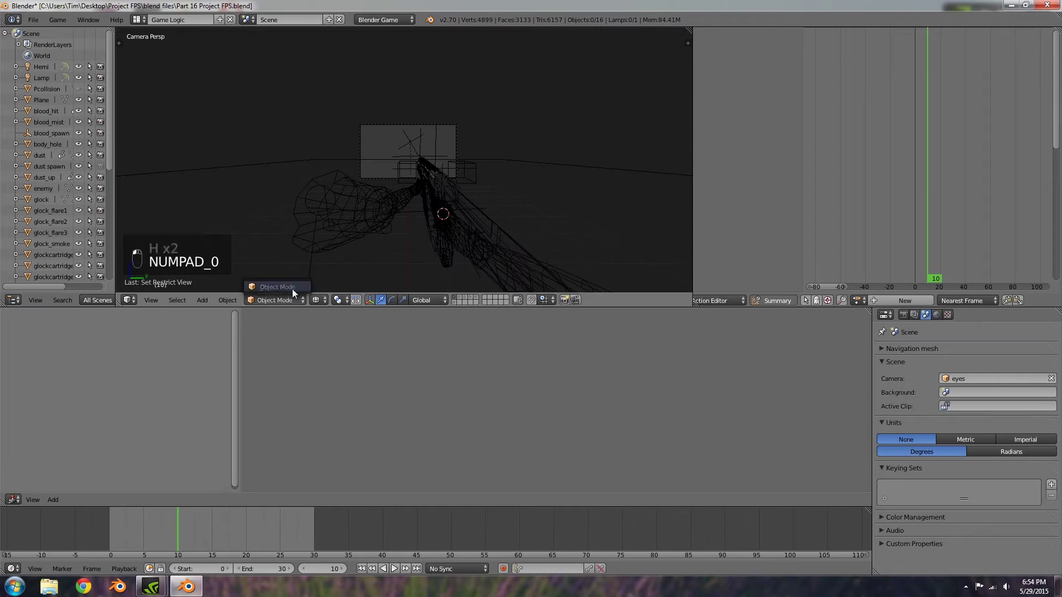
pyautogui.scroll(4, 469, 197)
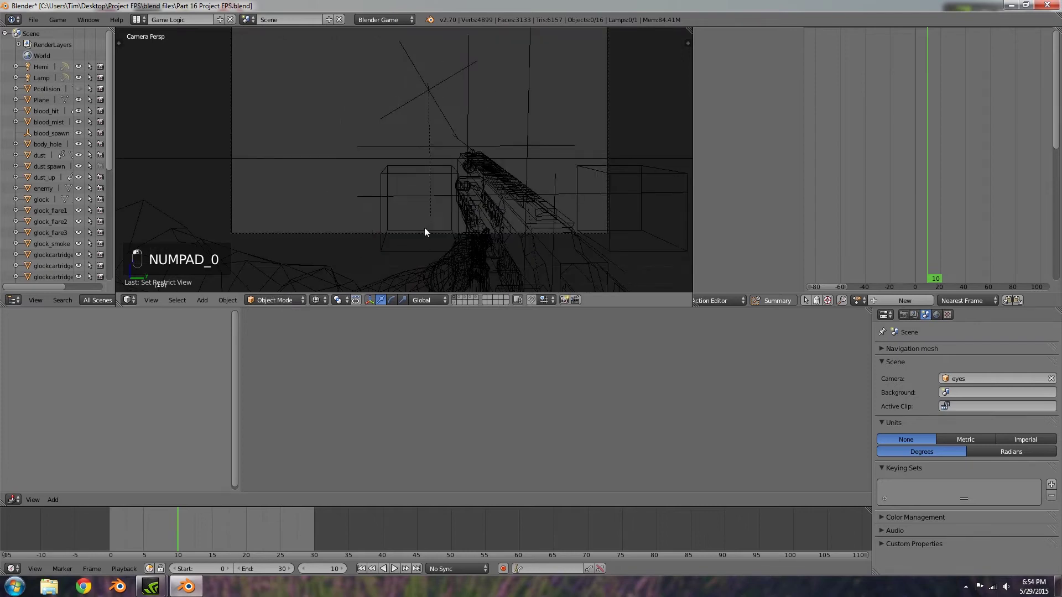
pyautogui.rightClick(473, 246)
pyautogui.click(293, 300)
pyautogui.click(295, 264)
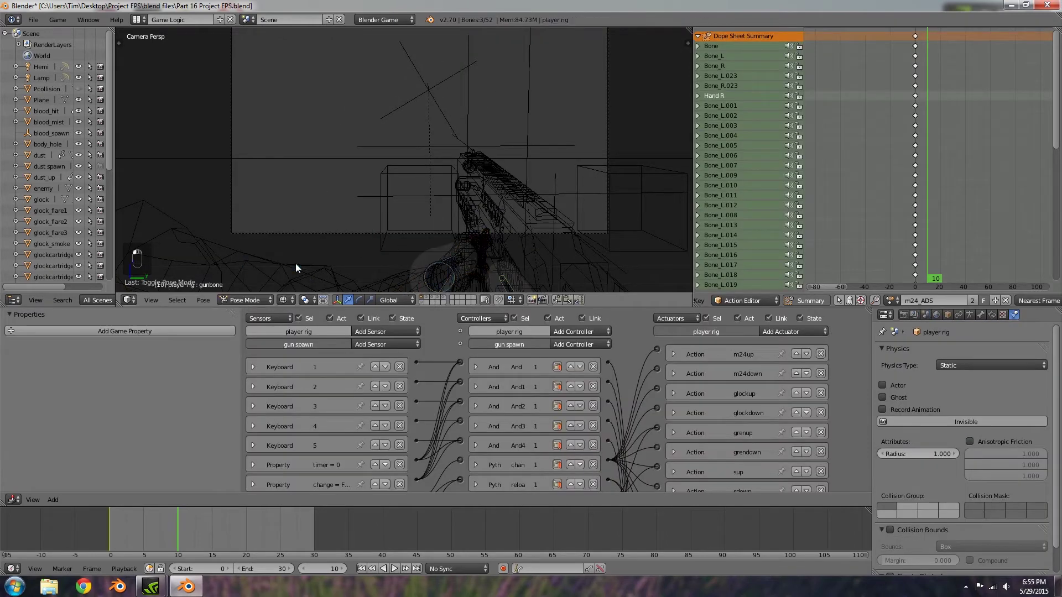
# Switch the 3D view from wireframe to textured shading.
pyautogui.click(286, 300)
pyautogui.click(304, 262)
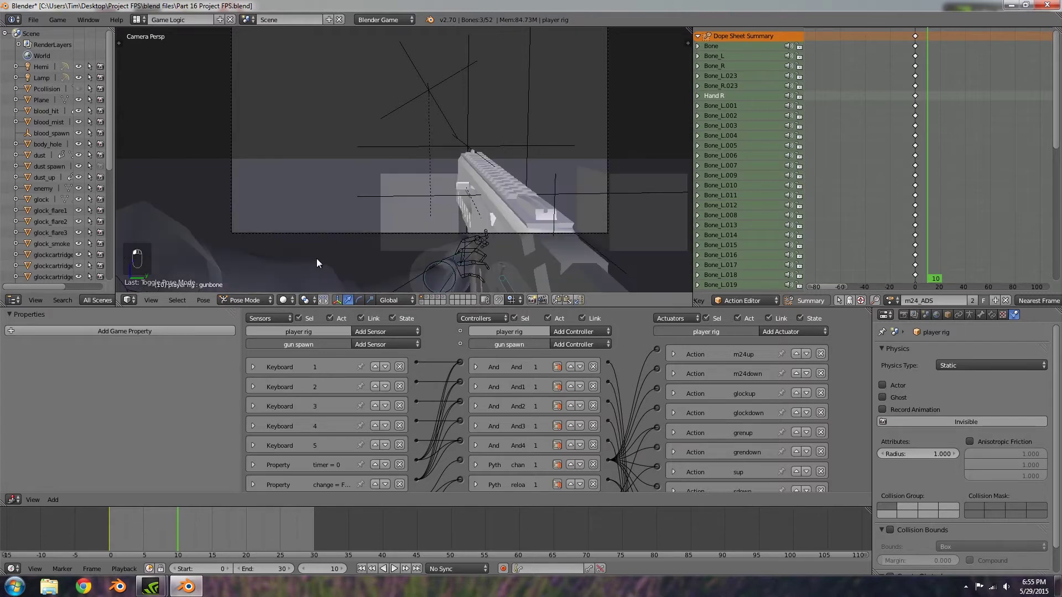
pyautogui.click(283, 299)
pyautogui.click(302, 251)
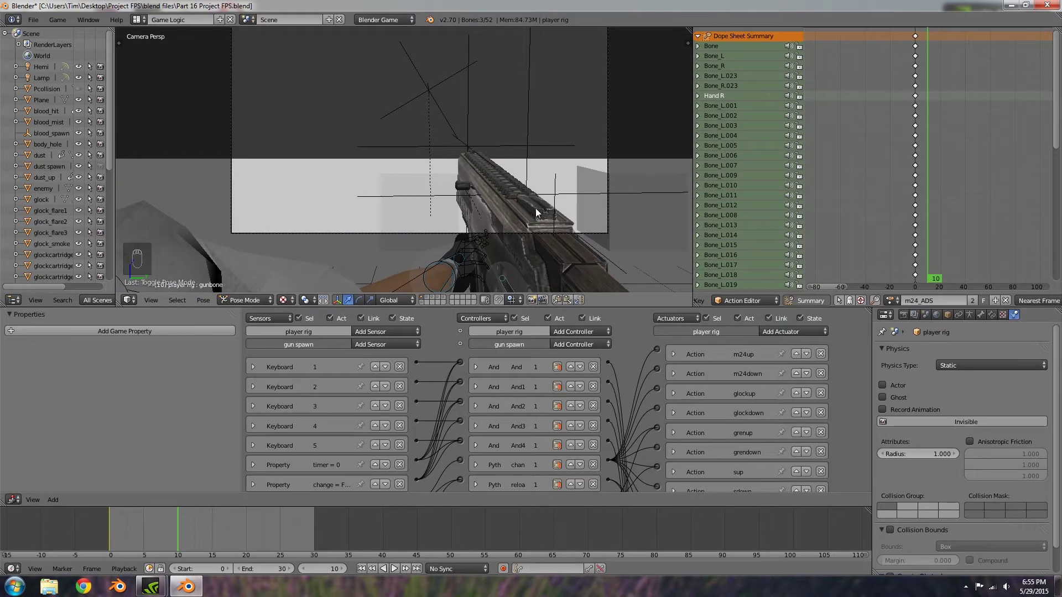
# Move the selected gunbone and hand bones about 0.13 along global Y toward the centre of the camera frame.
pyautogui.scroll(-6, 535, 208)
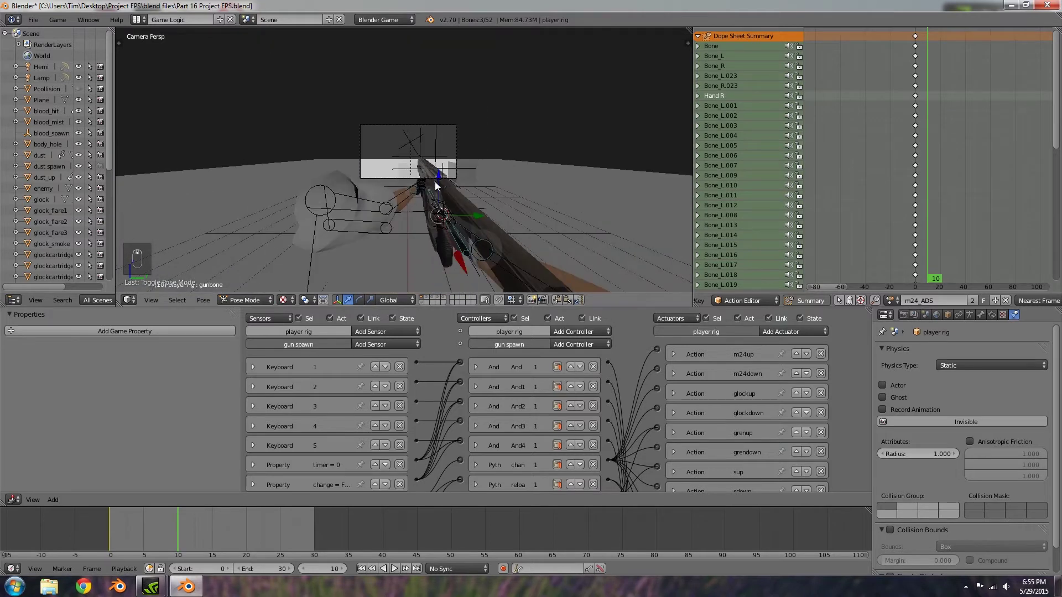
pyautogui.scroll(8, 476, 213)
pyautogui.scroll(-5, 518, 225)
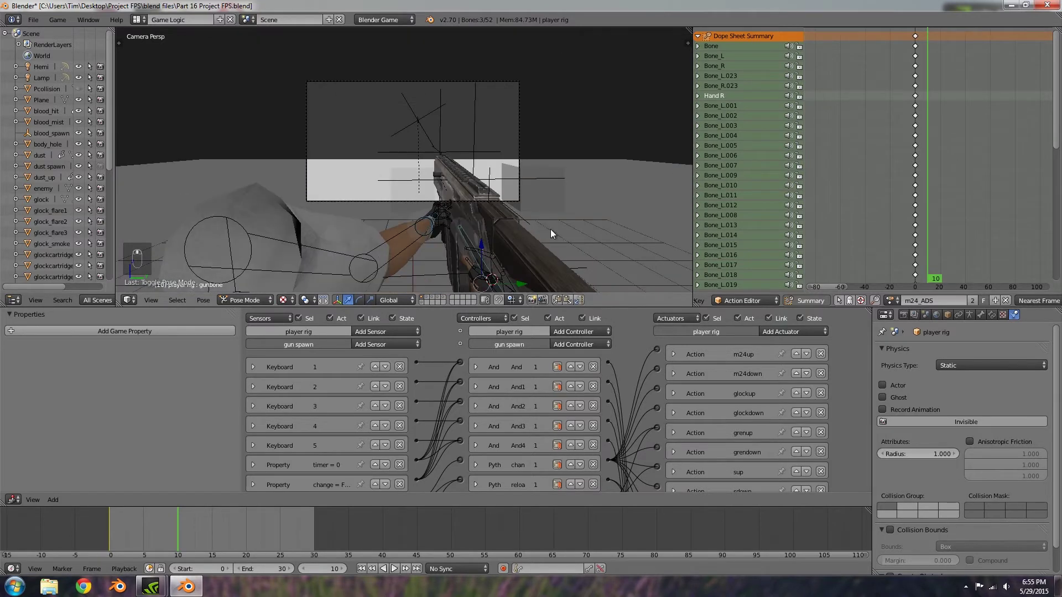
pyautogui.press('g')
pyautogui.press('y')
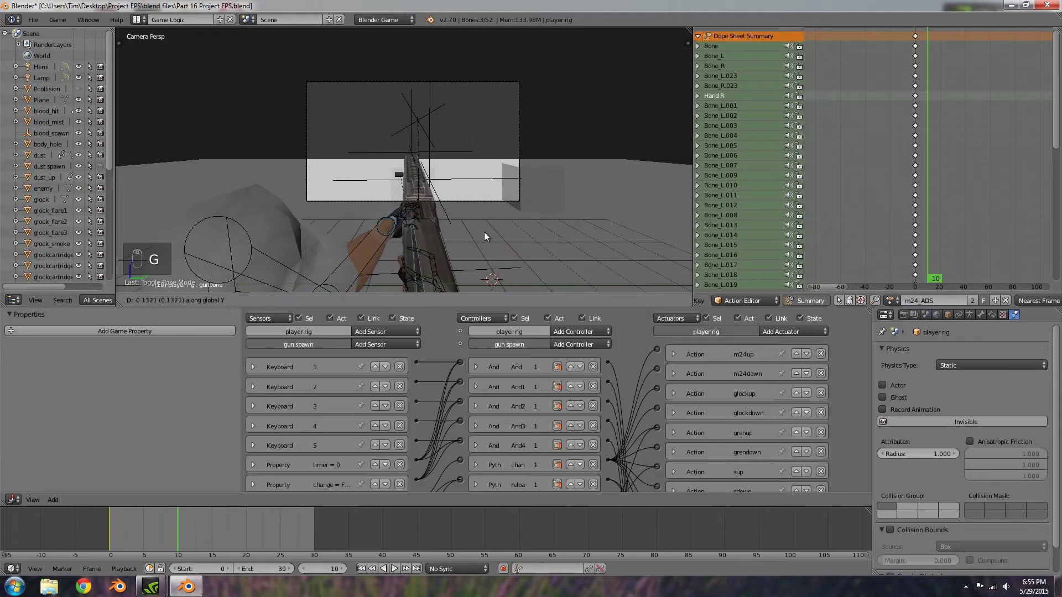
pyautogui.click(484, 236)
# Rotate the selected gun and hand bones about -8° around global Y, and reposition them so the rifle sits centred below the line of sight.
pyautogui.press('r')
pyautogui.press('y')
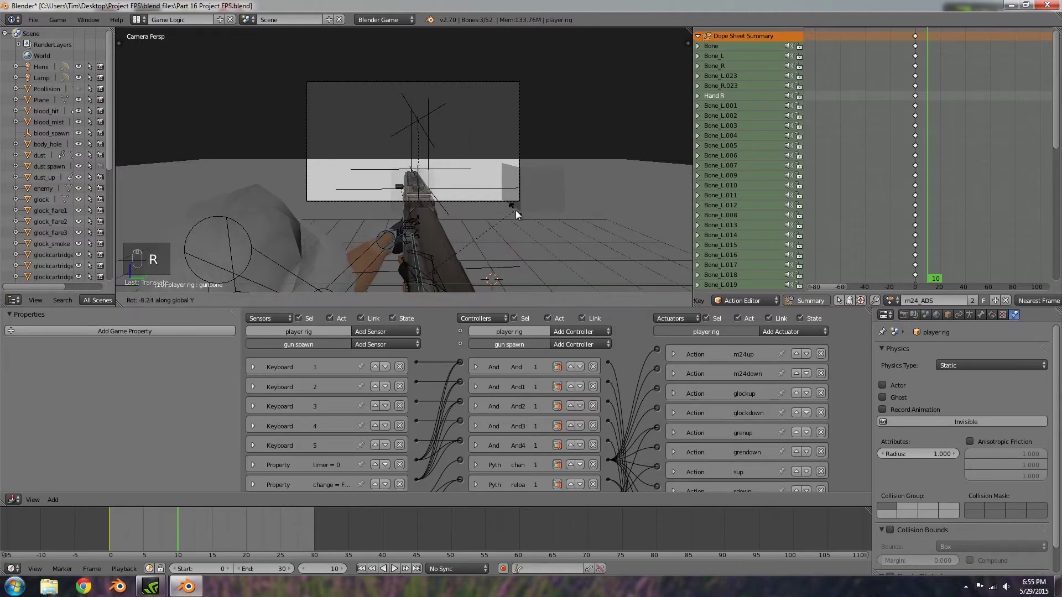
pyautogui.click(516, 210)
pyautogui.press('g')
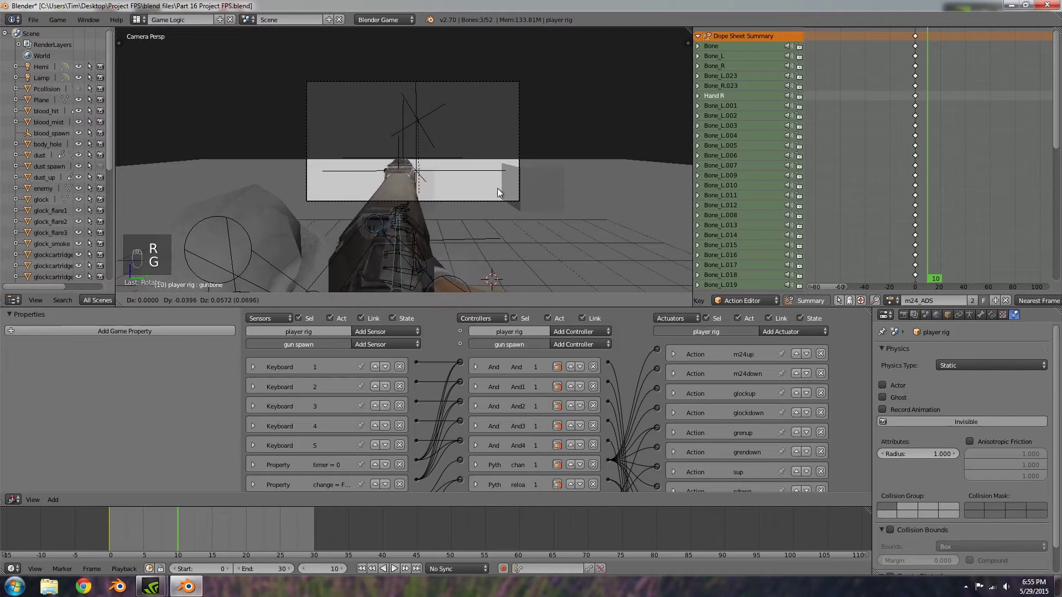
pyautogui.click(509, 192)
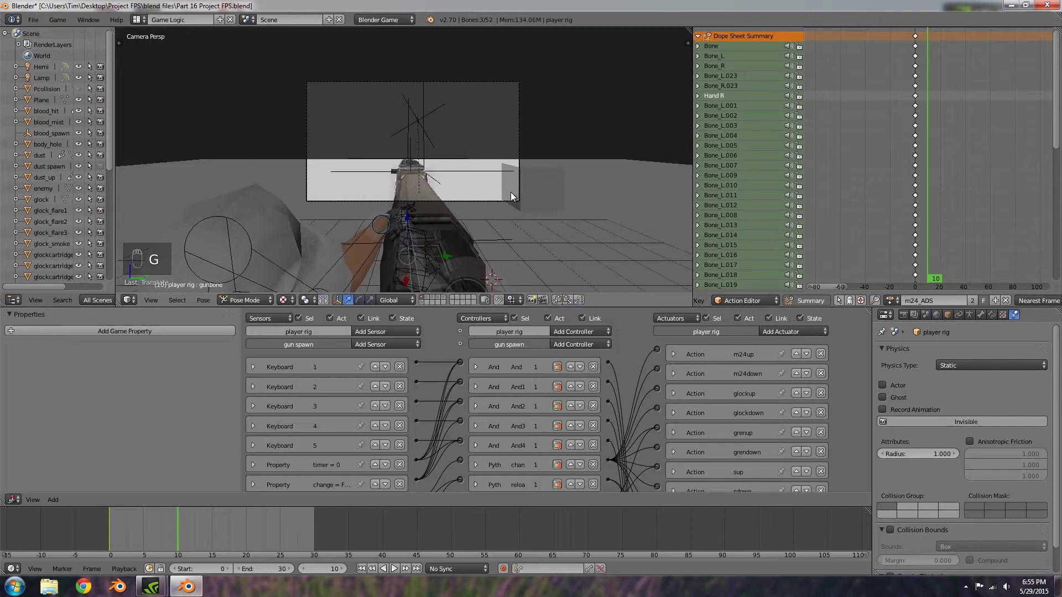
# Rotate the selected gun and hand bones about -3.5° around global Z and shift them along global X.
pyautogui.press('r')
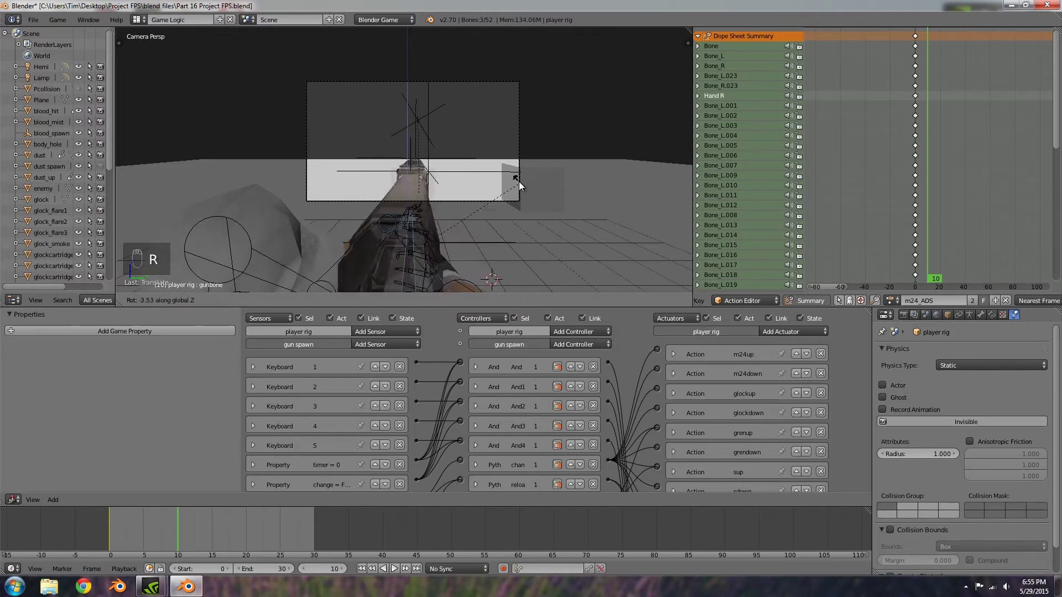
pyautogui.click(519, 186)
pyautogui.press('g')
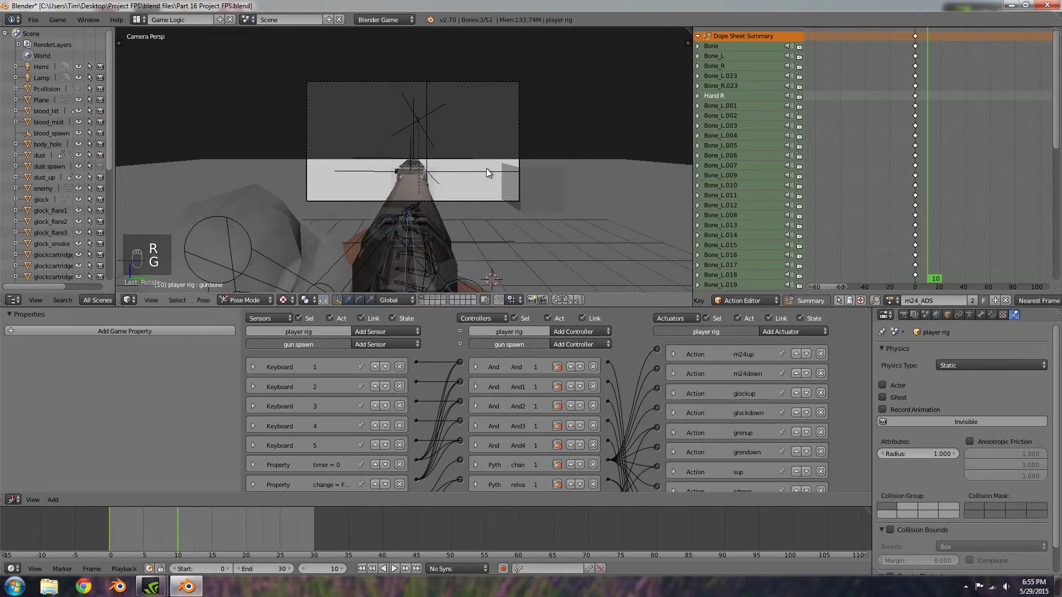
pyautogui.press('x')
pyautogui.click(485, 270)
# Raise the selected gun and hand bones slightly along global Z and nudge them sideways to centre the rifle's sights in the camera frame.
pyautogui.press('g')
pyautogui.press('z')
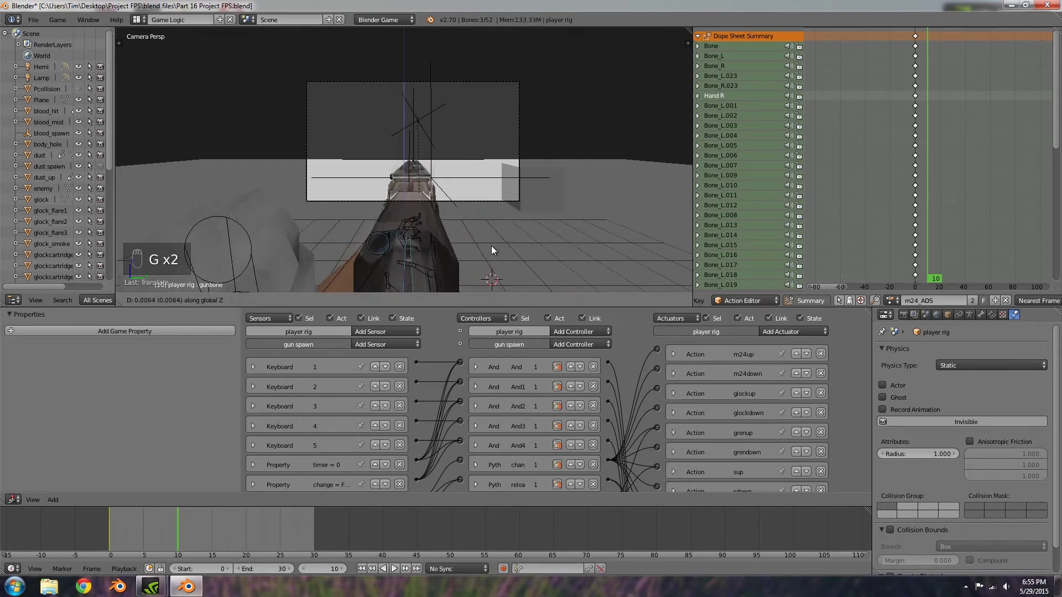
pyautogui.click(492, 237)
pyautogui.scroll(5, 481, 220)
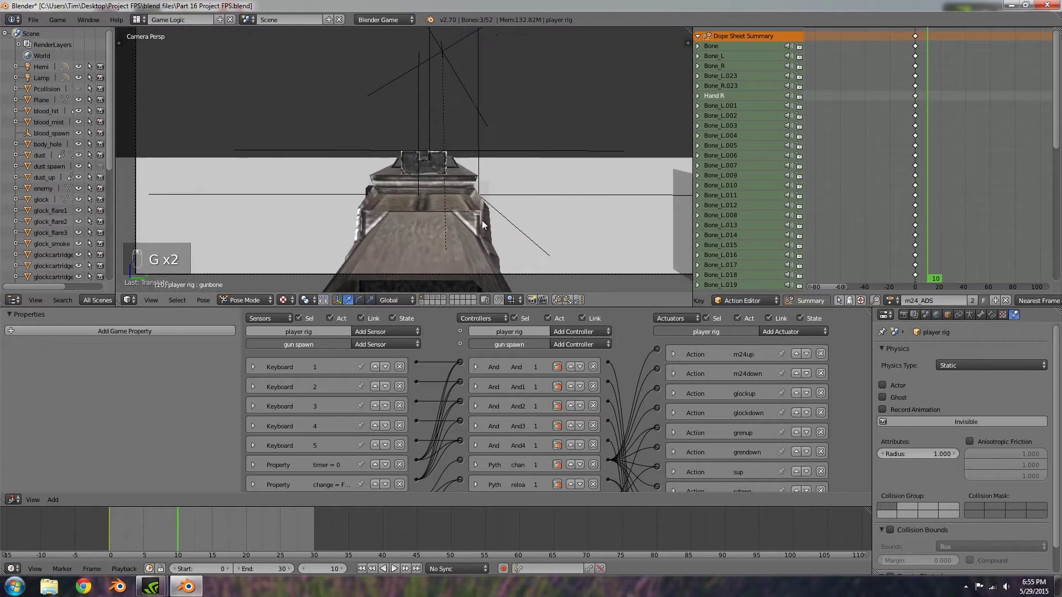
pyautogui.press('g')
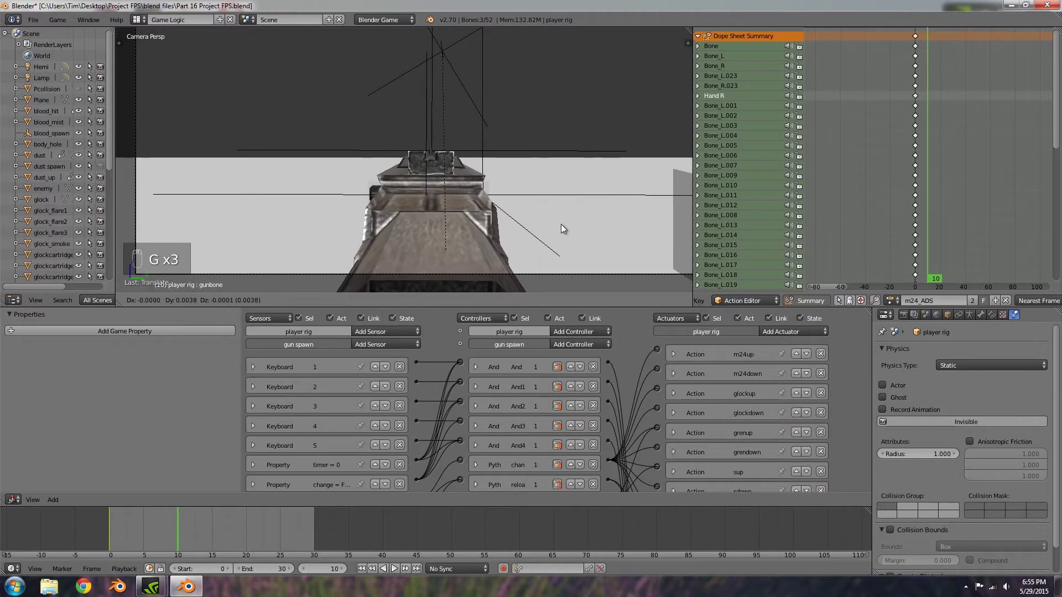
pyautogui.click(559, 222)
pyautogui.scroll(-2, 559, 222)
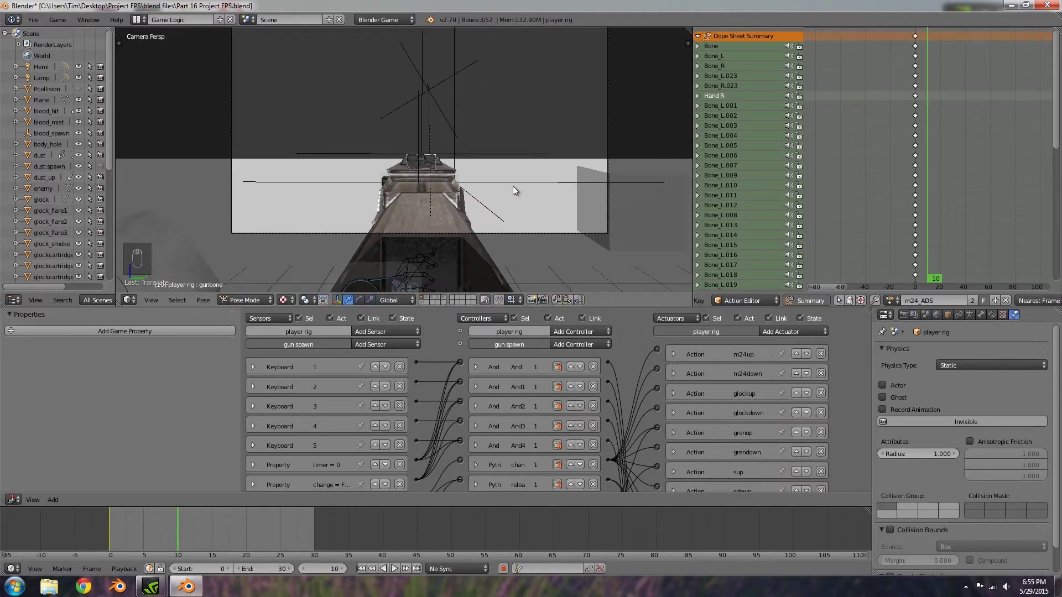
# Level the rifle by rotating the selected gun and hand bones about 4.7° in the front orthographic view.
pyautogui.press('KP_1')
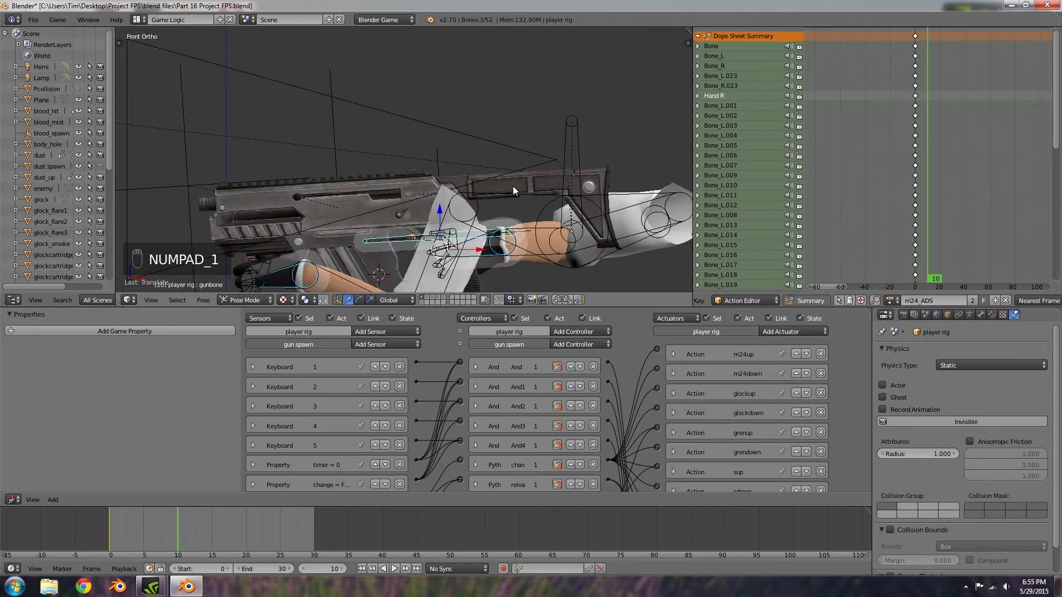
pyautogui.scroll(-5, 513, 185)
pyautogui.press('KP_3')
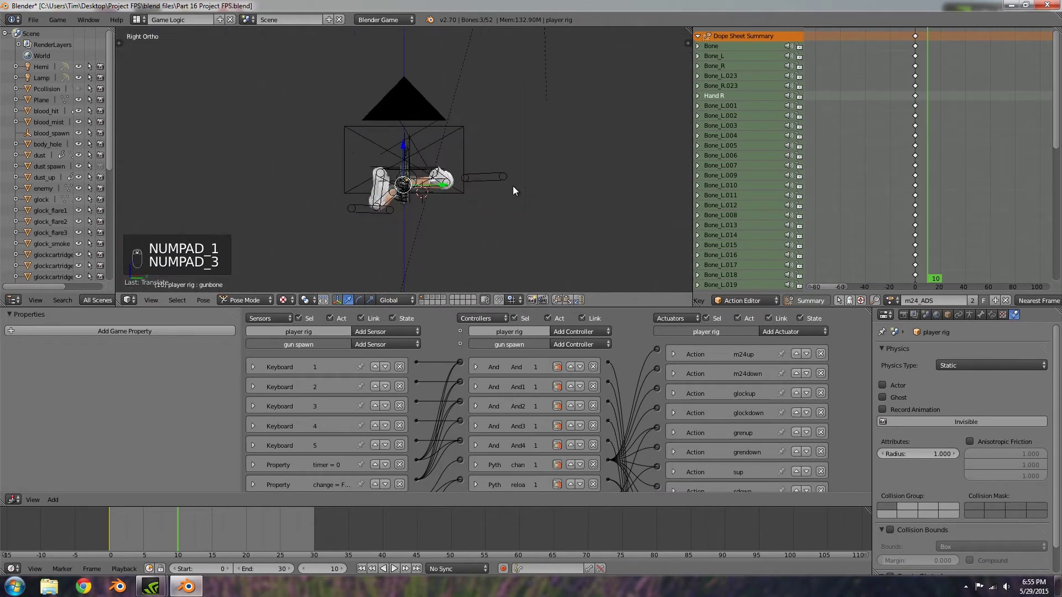
pyautogui.scroll(6, 512, 186)
pyautogui.scroll(2, 391, 164)
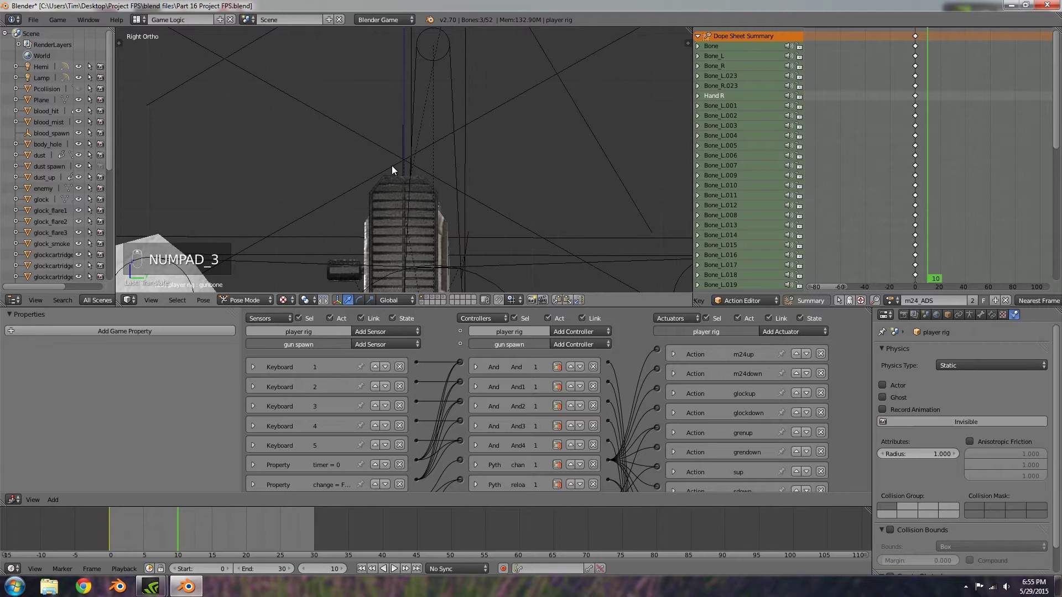
pyautogui.scroll(-5, 412, 163)
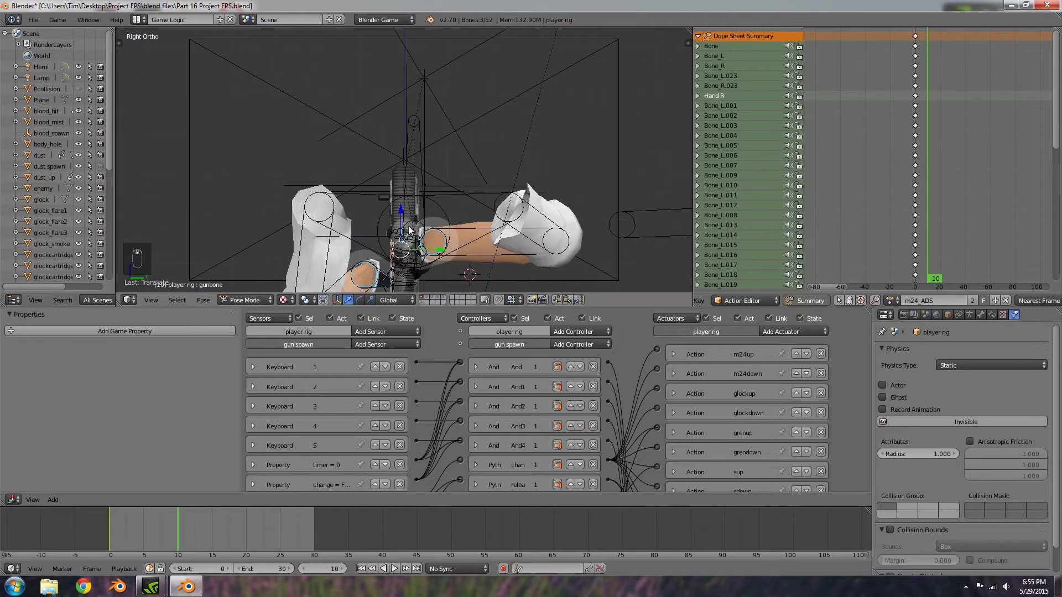
pyautogui.moveTo(347, 197); pyautogui.dragTo(413, 193, button='middle')
pyautogui.press('KP_1')
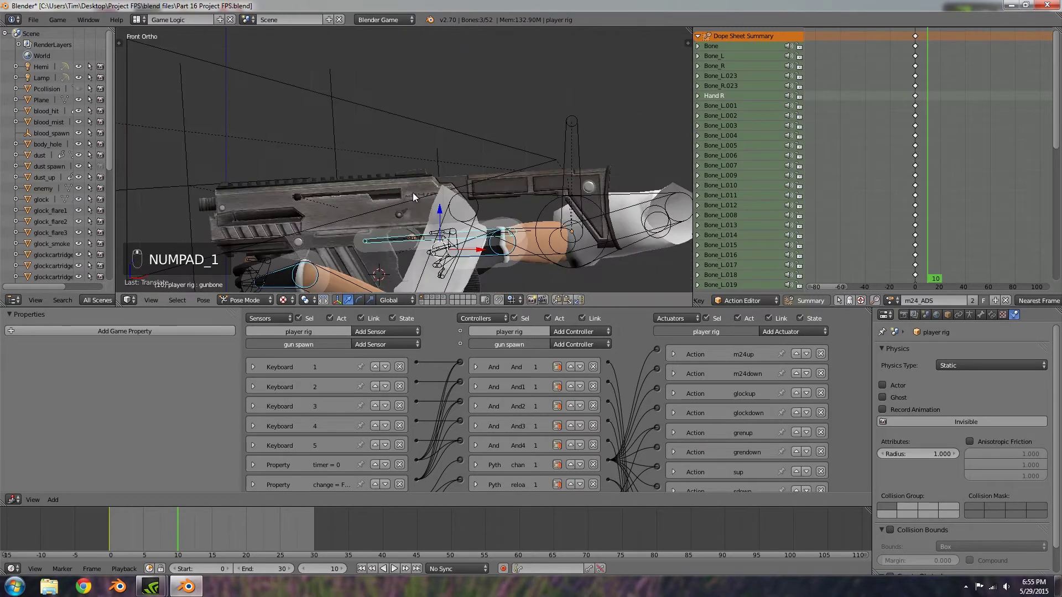
pyautogui.scroll(-2, 440, 195)
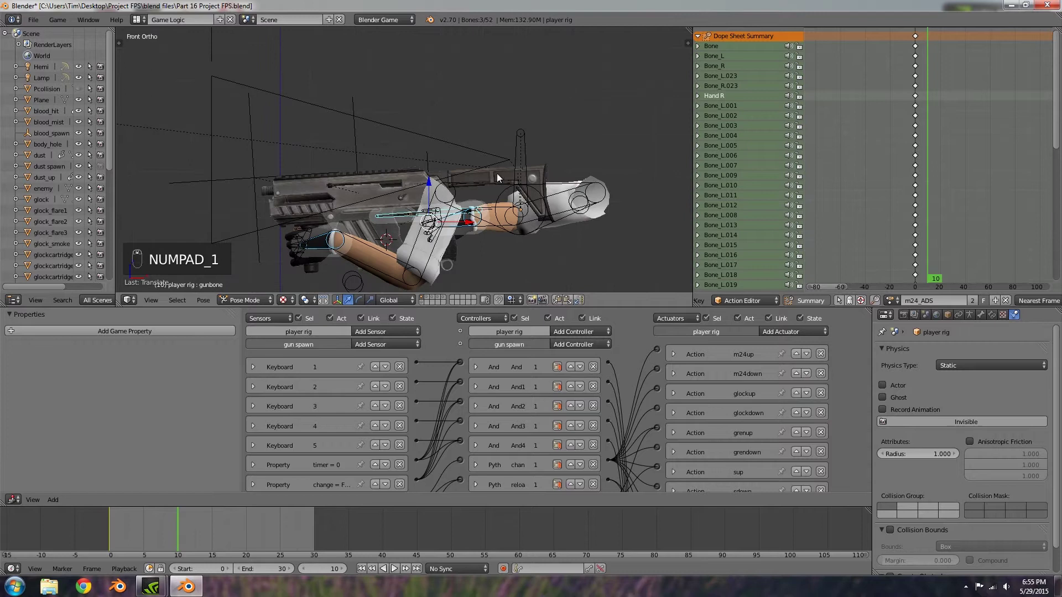
pyautogui.press('r')
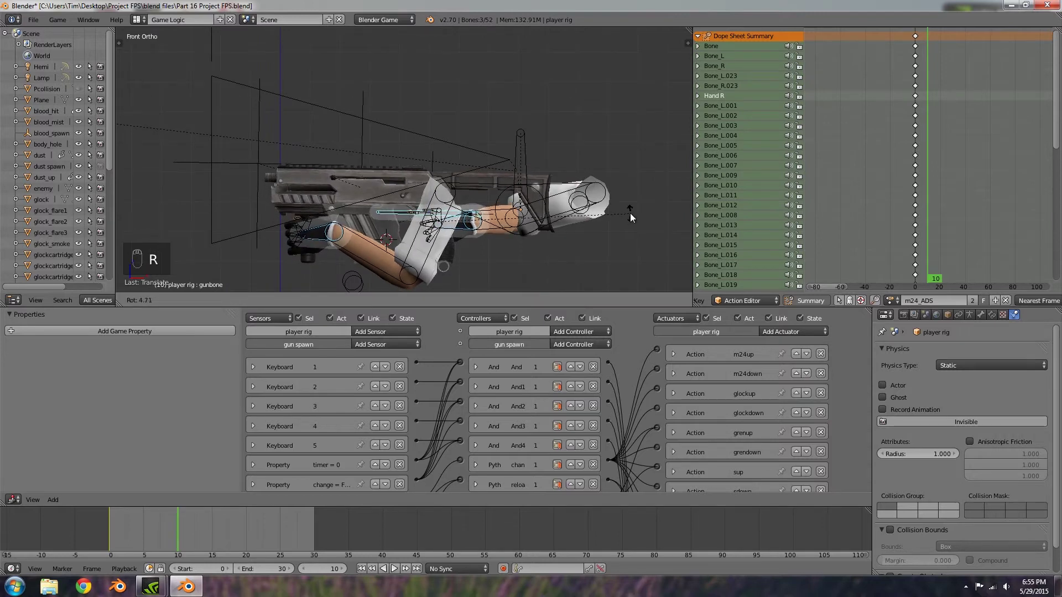
pyautogui.click(629, 213)
# Move the selected bones slightly upward in the right orthographic view to bring the rear sight toward the camera's centre.
pyautogui.press('KP_3')
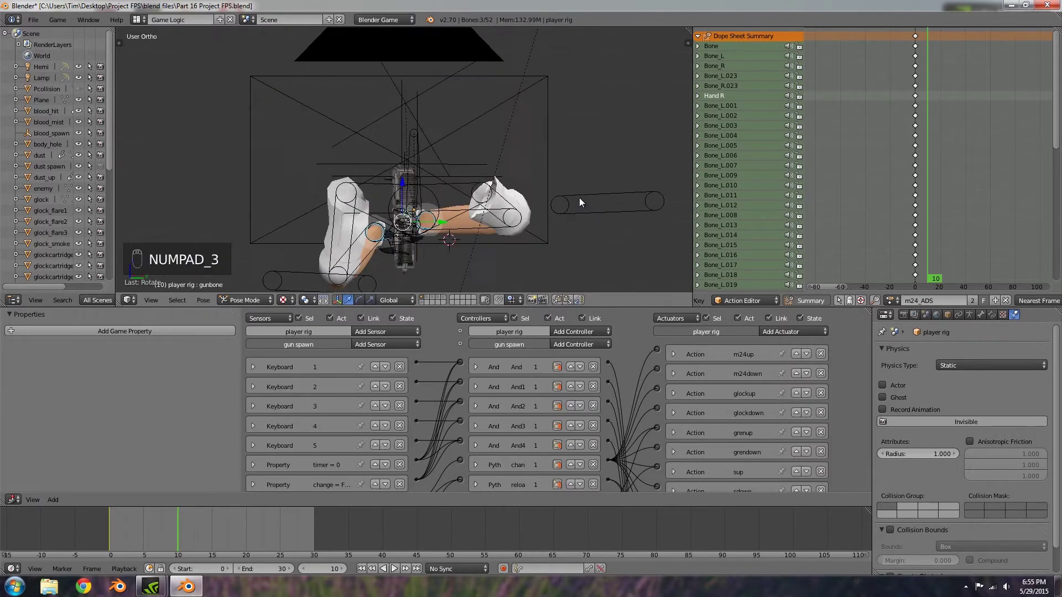
pyautogui.scroll(5, 535, 189)
pyautogui.press('g')
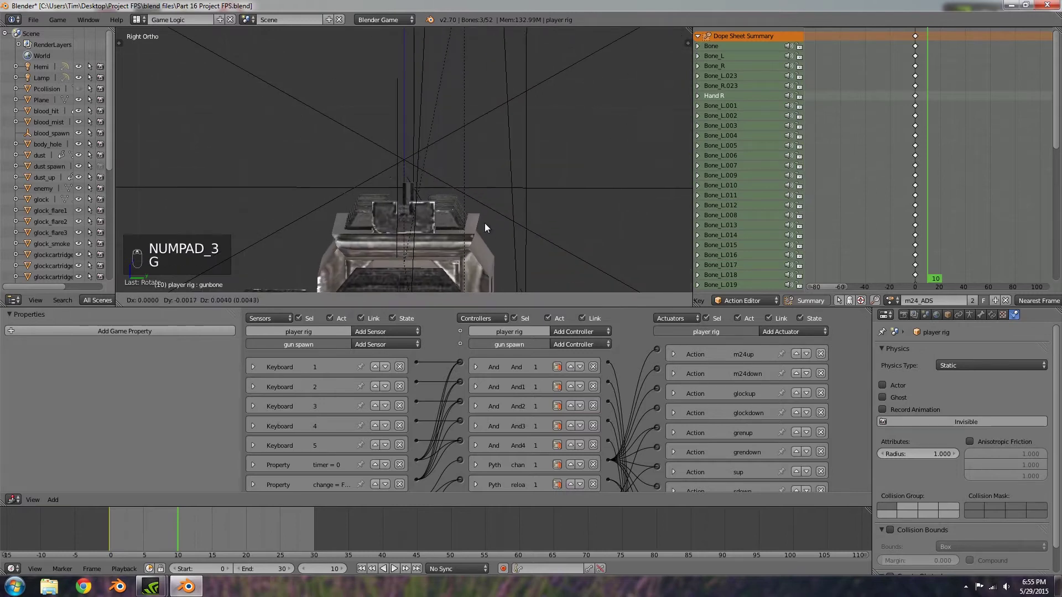
pyautogui.click(486, 211)
# Rotate the selected bones about -1° around global Y and reposition them so the sights align with the camera's centre.
pyautogui.press('r')
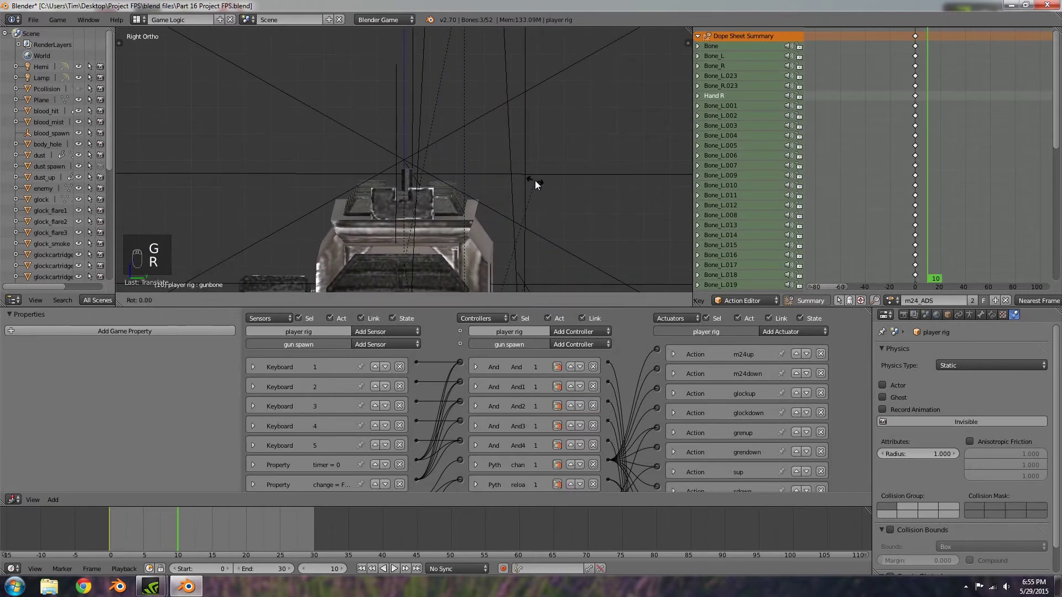
pyautogui.press('y')
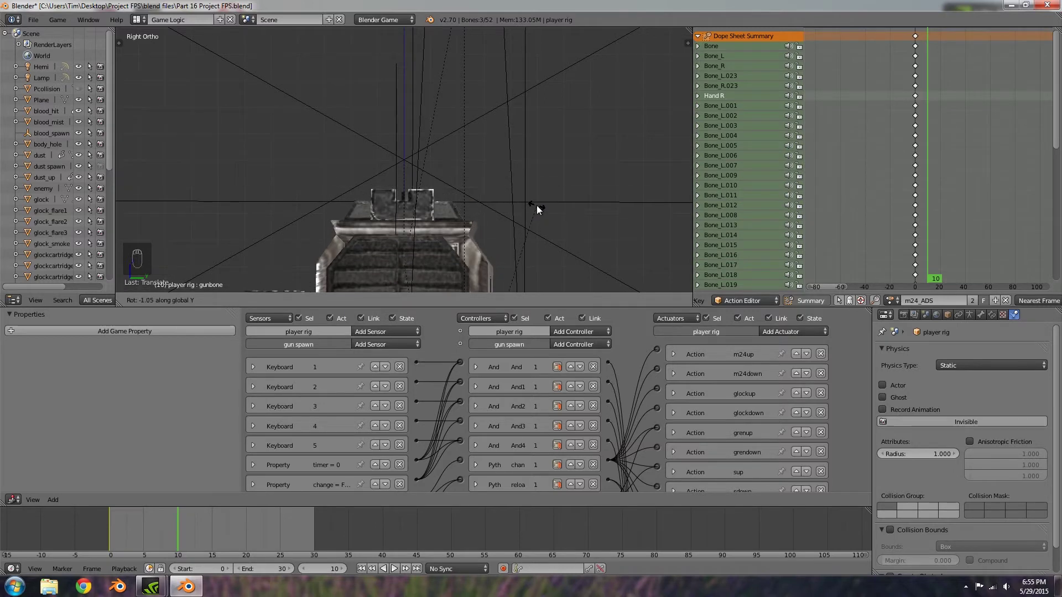
pyautogui.click(541, 201)
pyautogui.press('g')
pyautogui.click(539, 179)
# Rotate the selected bones slightly around global Z and nudge them to centre the rear sight notch on the vertical axis.
pyautogui.press('r')
pyautogui.press('z')
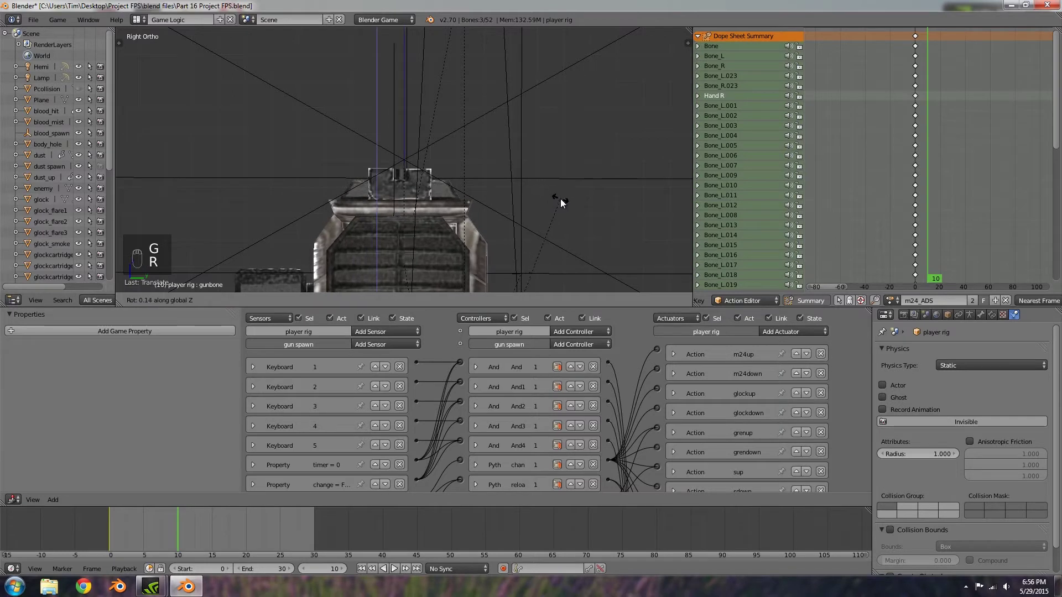
pyautogui.click(552, 161)
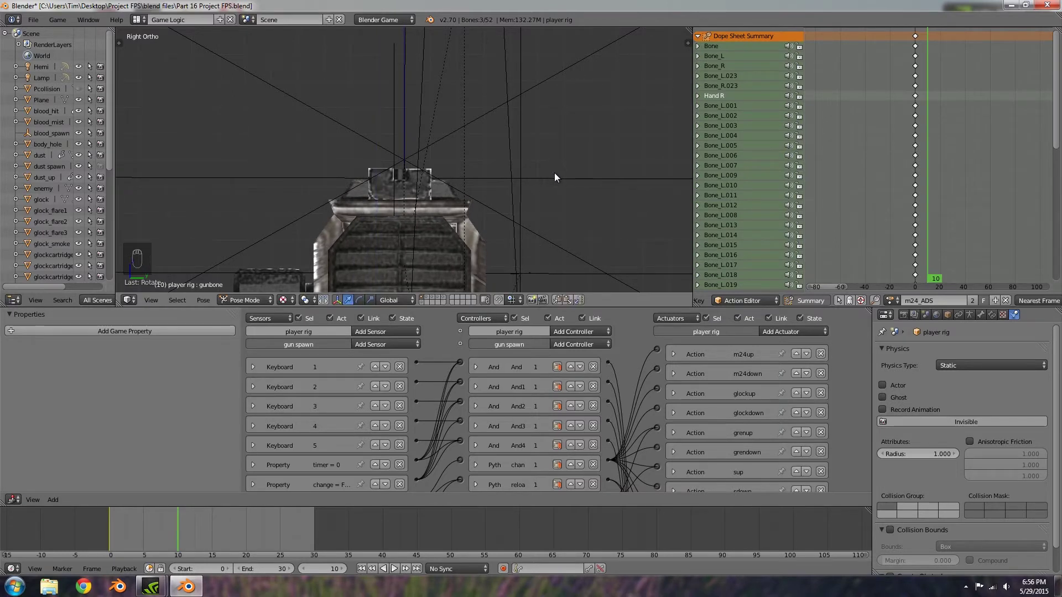
pyautogui.press('g')
pyautogui.click(562, 174)
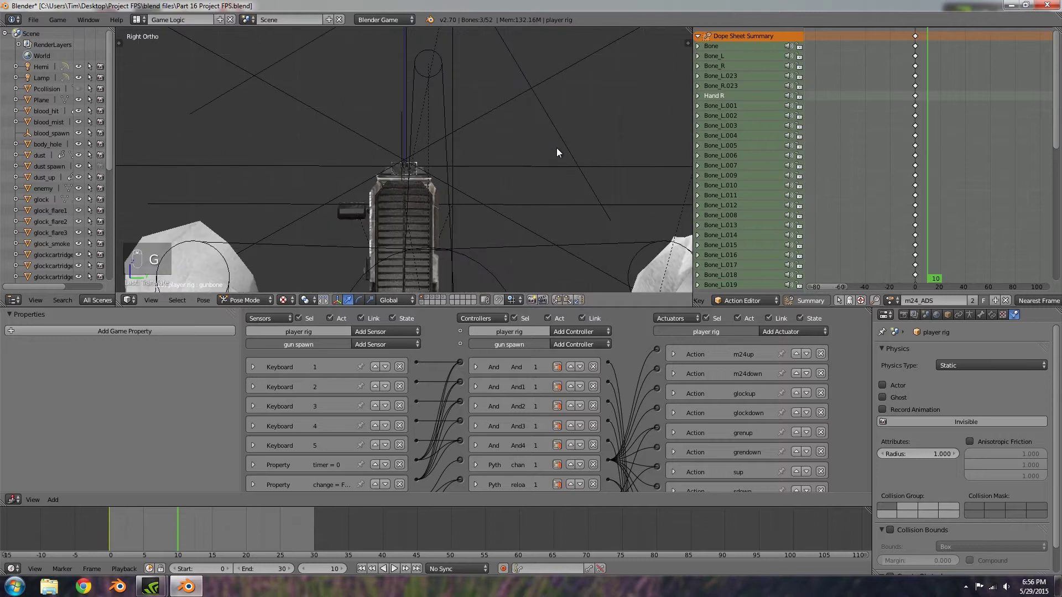
pyautogui.scroll(8, 556, 148)
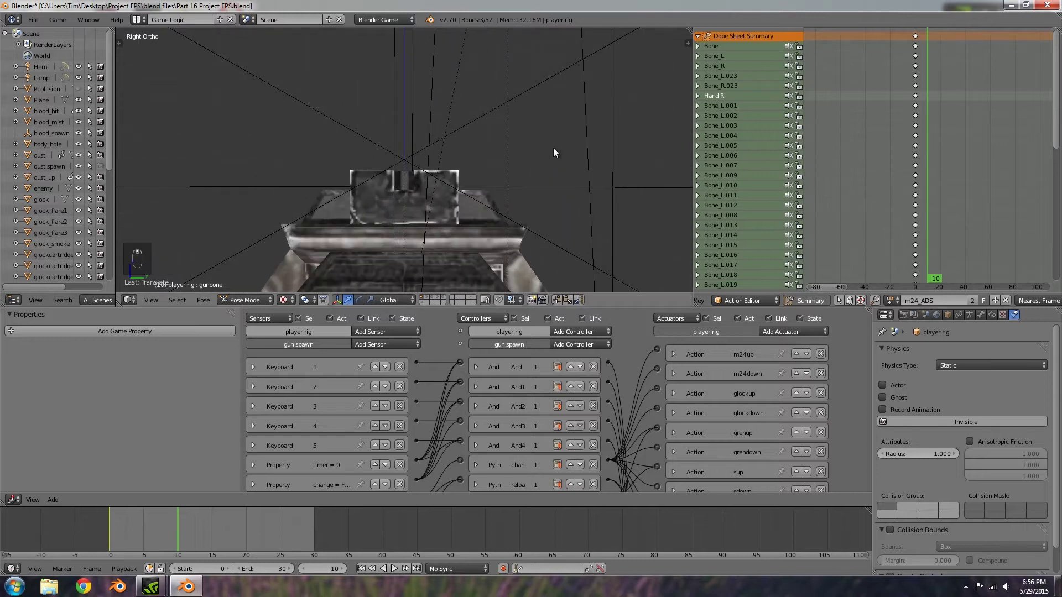
# Lower the selected gun and hand bones slightly in the right orthographic view and check the sights through the camera.
pyautogui.press('g')
pyautogui.press('z')
pyautogui.press('g')
pyautogui.click(548, 158)
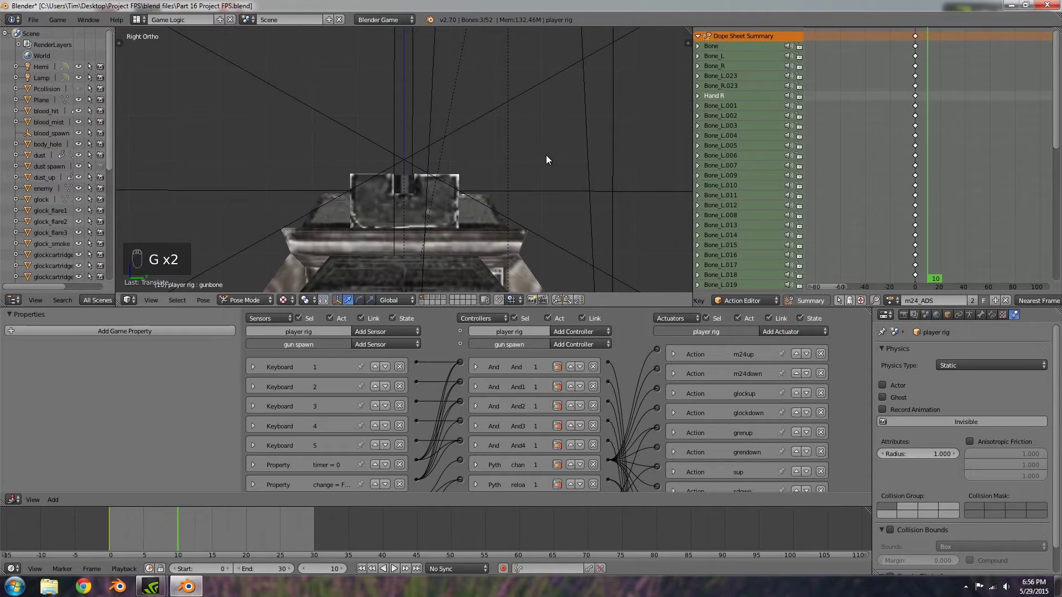
pyautogui.scroll(-5, 506, 155)
pyautogui.press('KP_0')
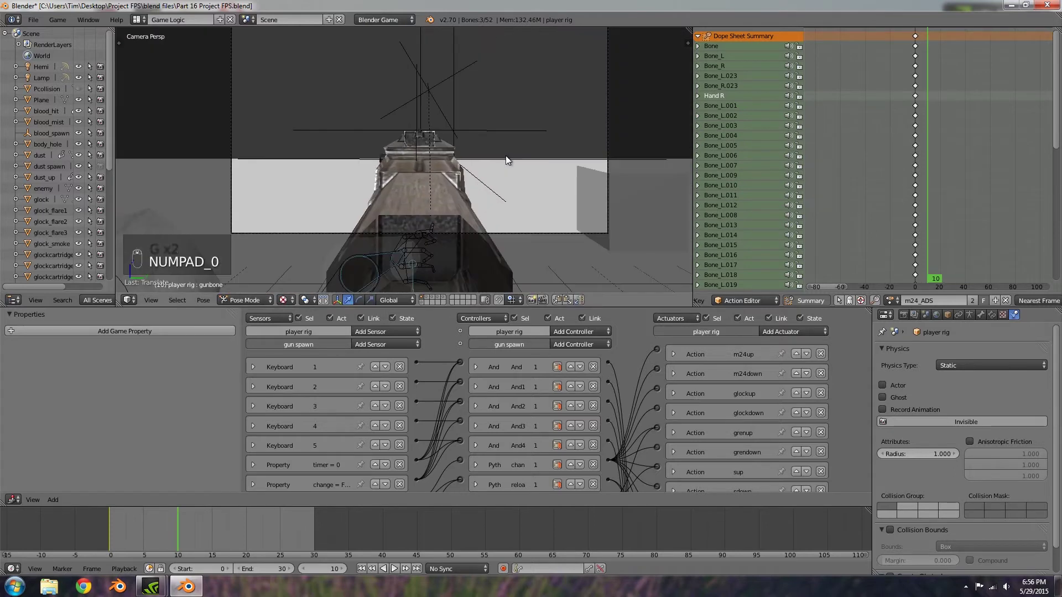
pyautogui.scroll(-3, 409, 208)
pyautogui.scroll(3, 423, 208)
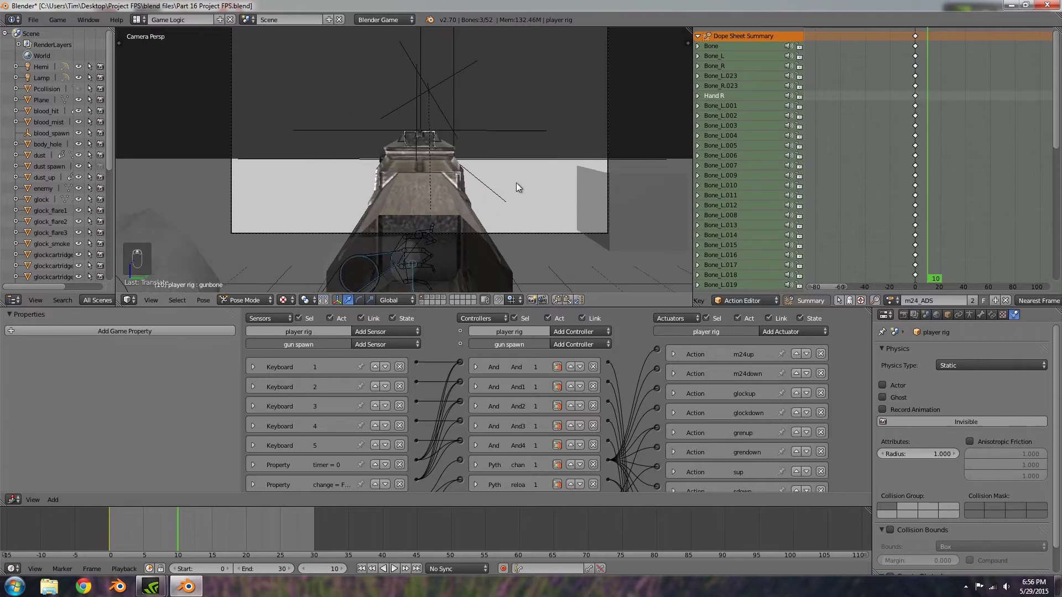
# Reposition the selected gun and hand bones slightly along the rifle's length to reduce the clipping in the camera view.
pyautogui.press('r')
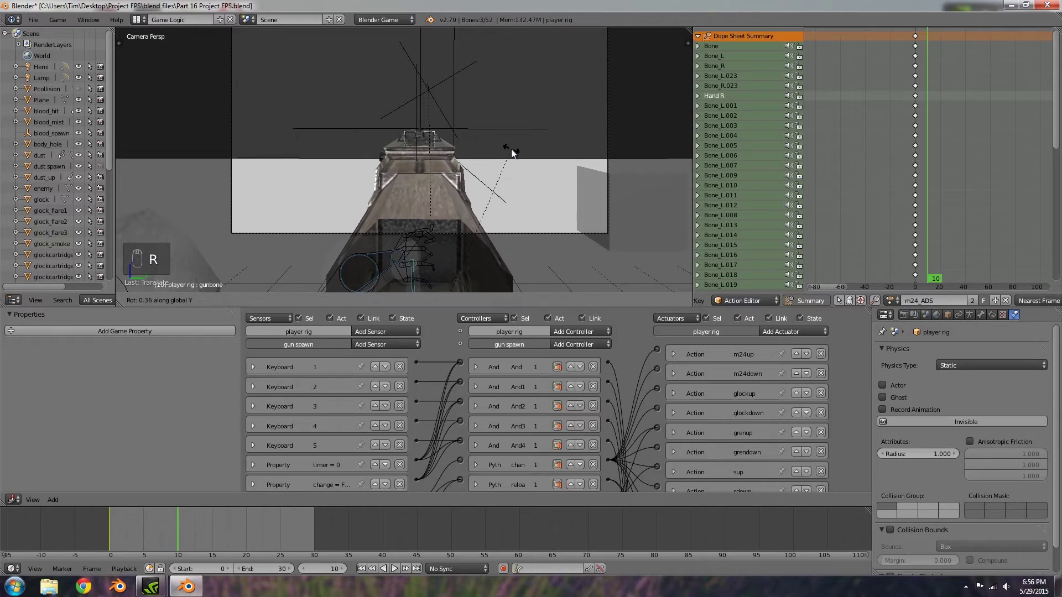
pyautogui.press('Escape')
pyautogui.press('KP_0')
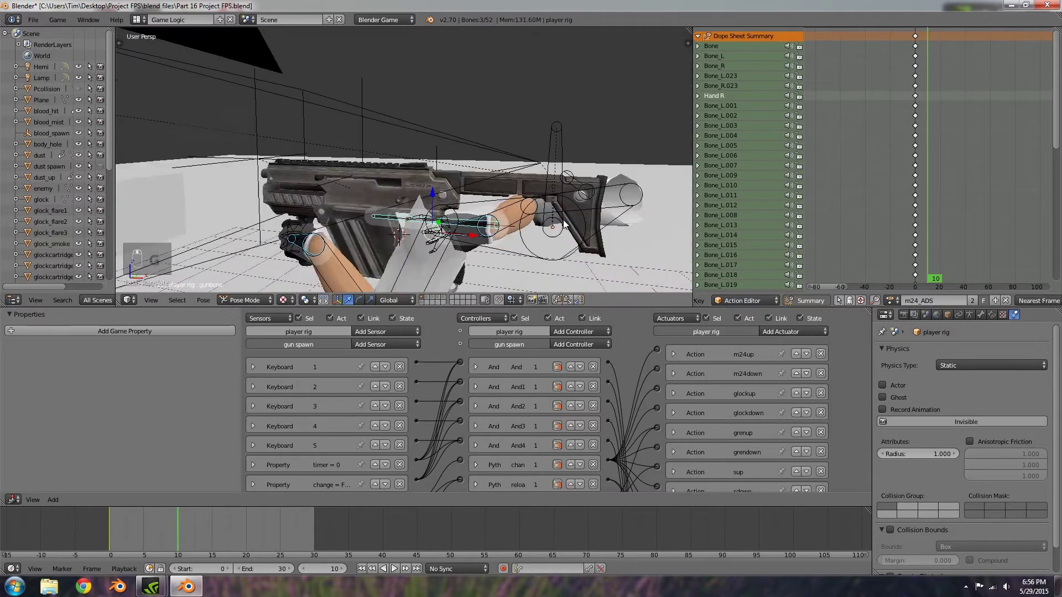
pyautogui.press('KP_0')
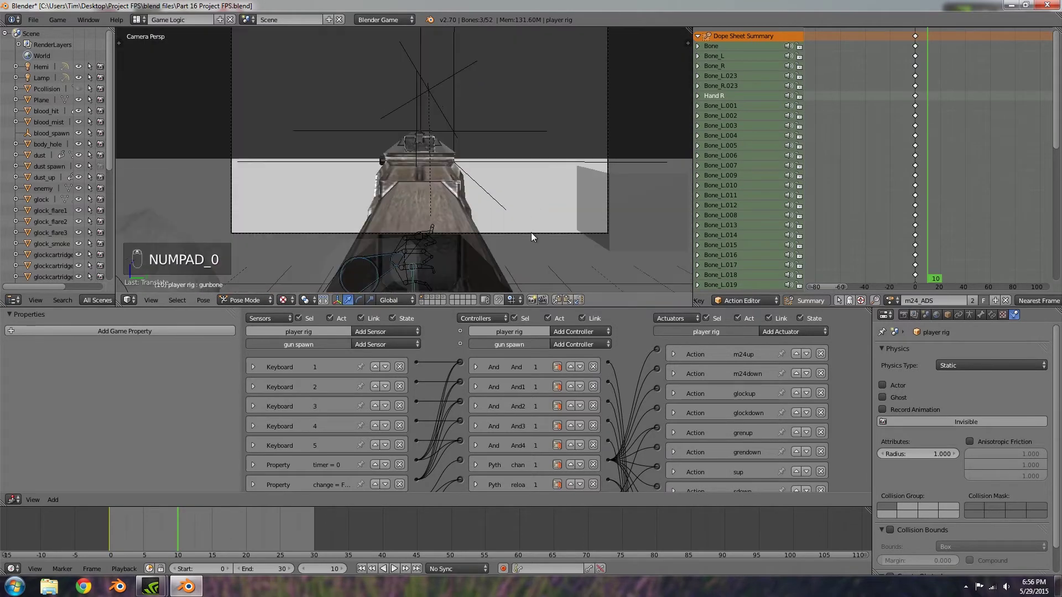
# Set the clipping start of the eyes camera to 0.05.
pyautogui.rightClick(531, 232)
pyautogui.click(967, 313)
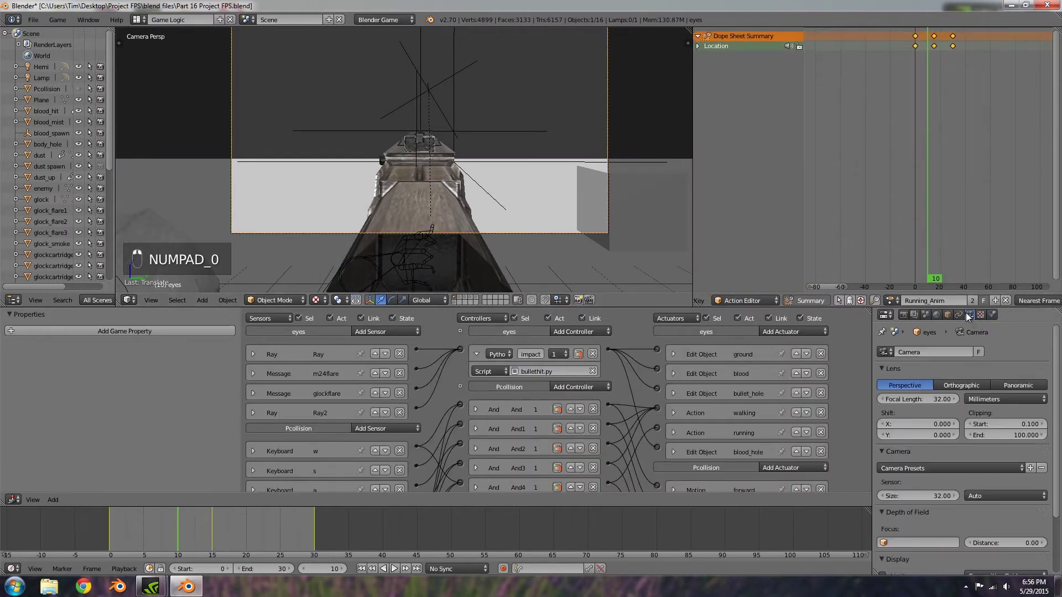
pyautogui.click(970, 425)
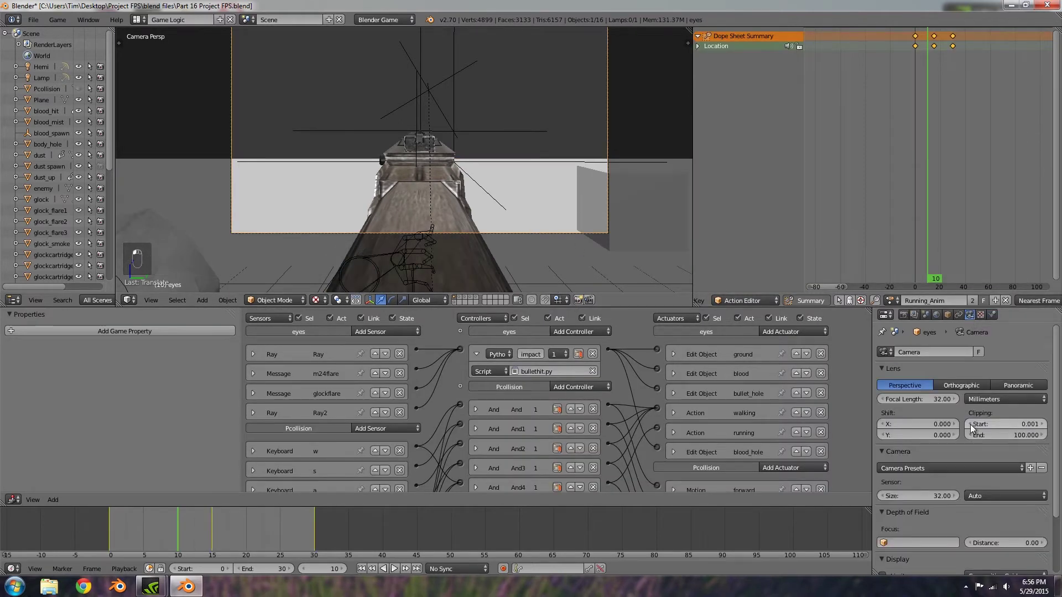
pyautogui.click(1040, 424)
pyautogui.click(1015, 424)
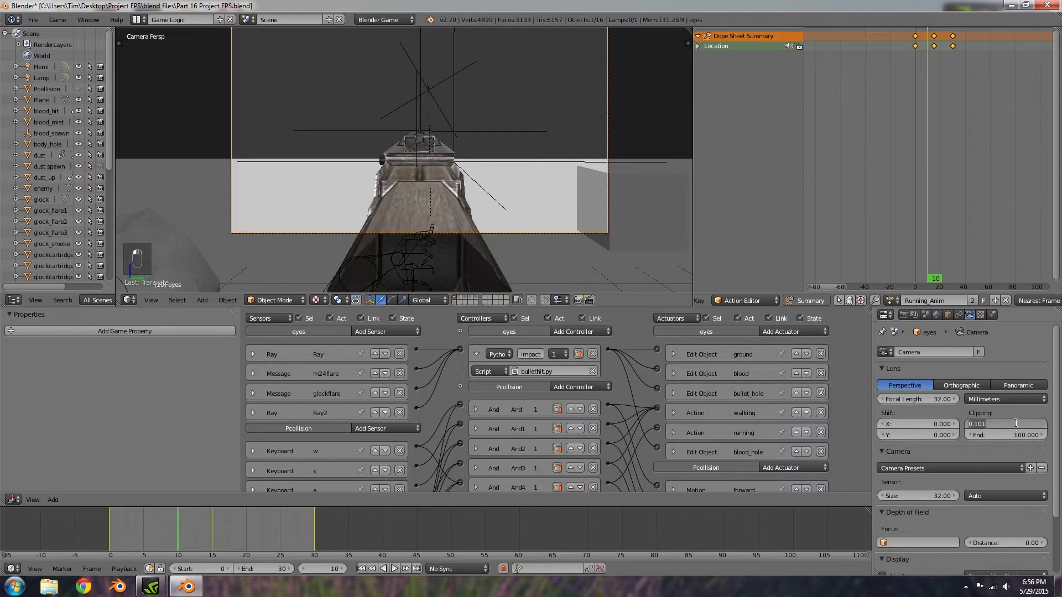
pyautogui.write('0.05')
pyautogui.press('Return')
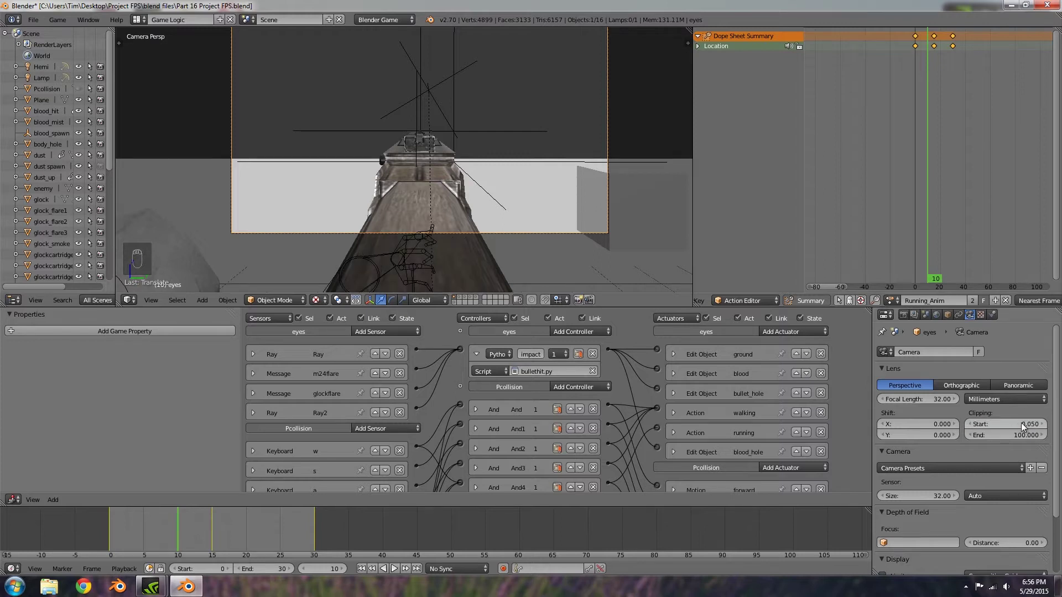
# Reselect the player rig's gun bone and both hand bones and raise them slightly along global Z.
pyautogui.rightClick(437, 178)
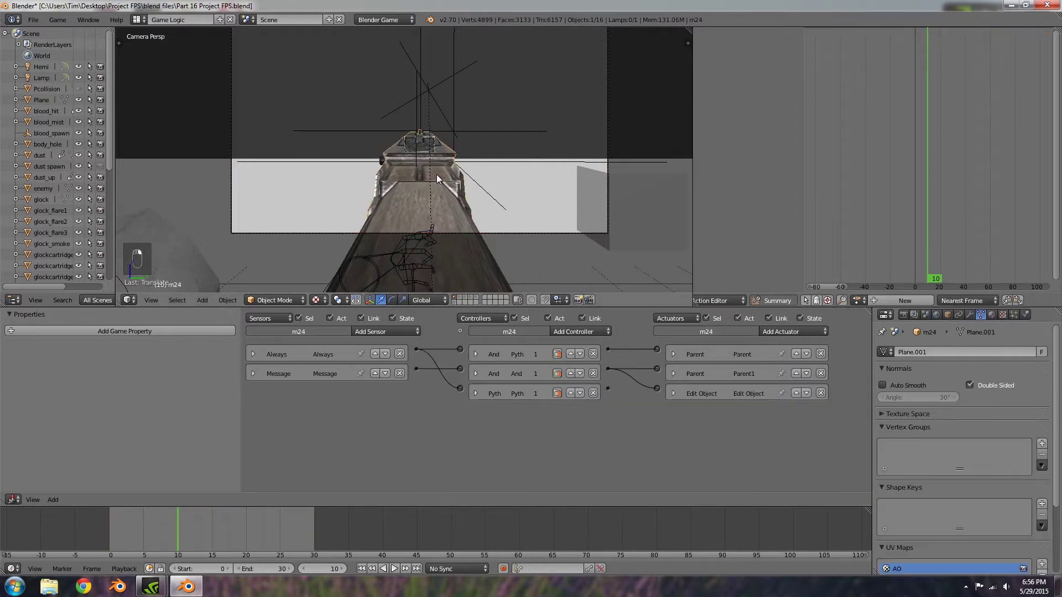
pyautogui.scroll(-5, 395, 191)
pyautogui.rightClick(379, 224)
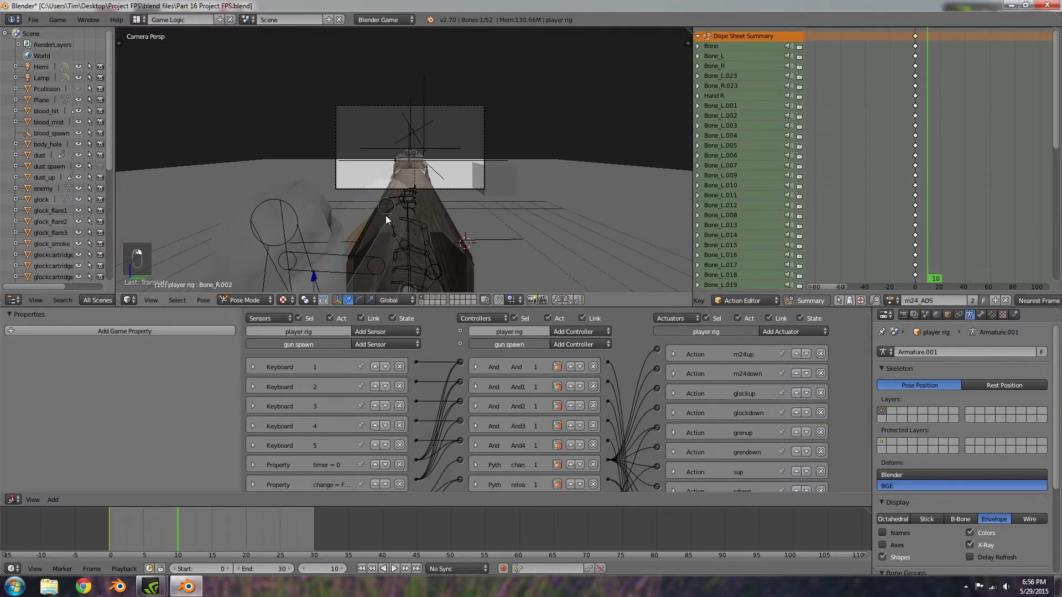
pyautogui.keyDown('shift'); pyautogui.rightClick(438, 267); pyautogui.keyUp('shift')
pyautogui.moveTo(386, 259); pyautogui.dragTo(439, 258, button='middle')
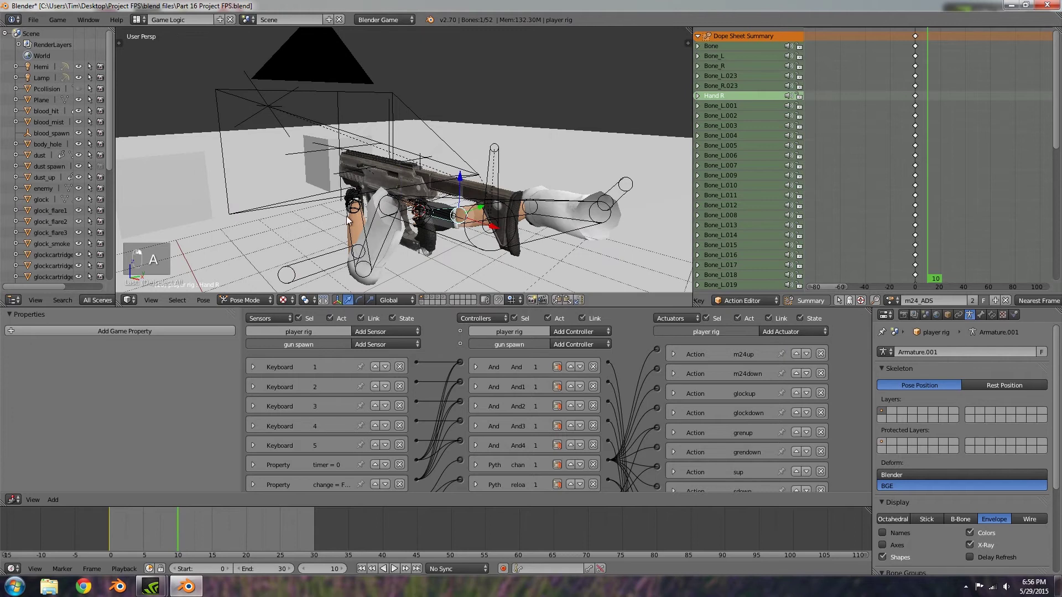
pyautogui.press('a')
pyautogui.moveTo(359, 214); pyautogui.dragTo(396, 220, button='middle')
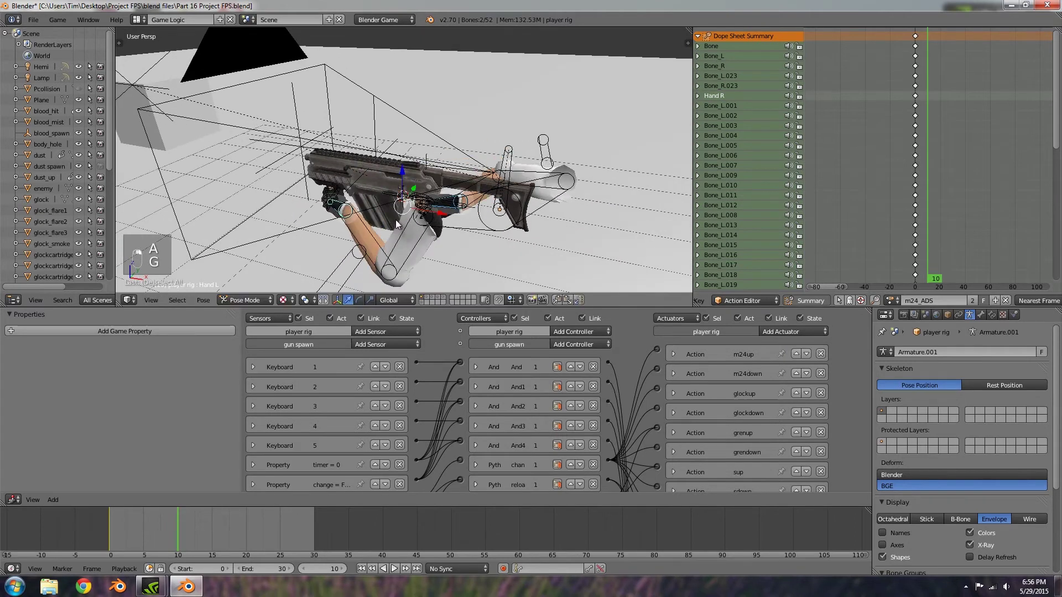
pyautogui.rightClick(387, 192)
pyautogui.press('g')
pyautogui.press('KP_0')
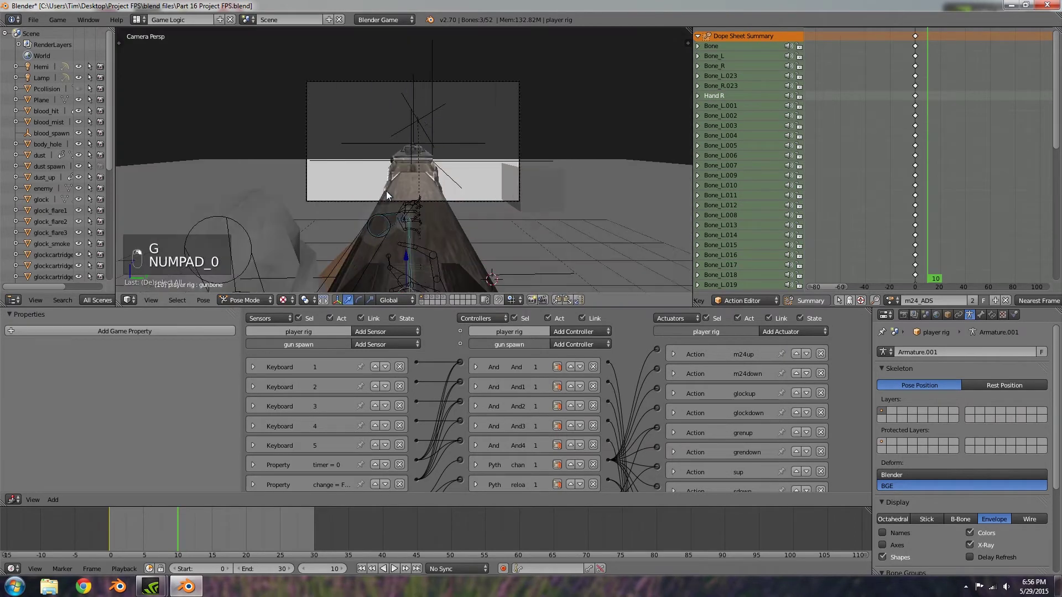
pyautogui.press('g')
pyautogui.press('z')
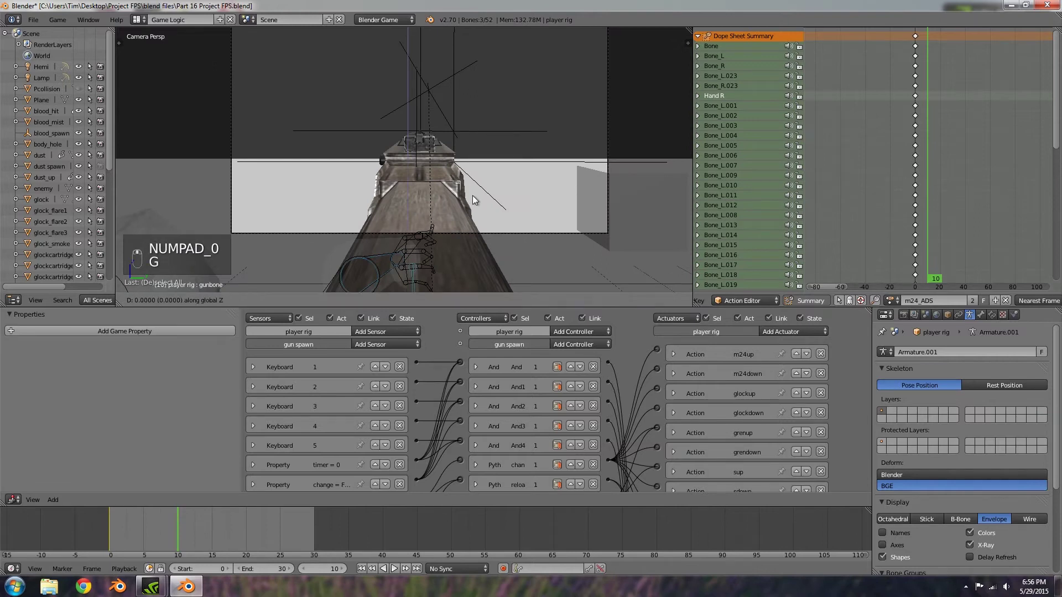
pyautogui.click(460, 88)
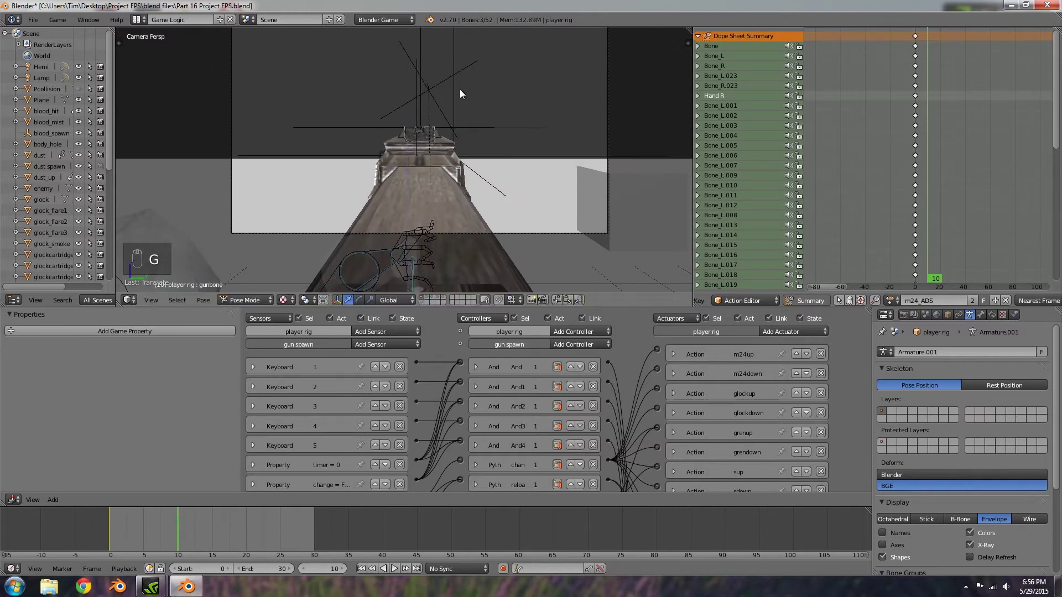
# Rotate and reposition the selected bones in the right orthographic view to align the sights, and insert a LocRot keyframe at frame 10.
pyautogui.press('KP_1')
pyautogui.press('KP_3')
pyautogui.scroll(5, 467, 125)
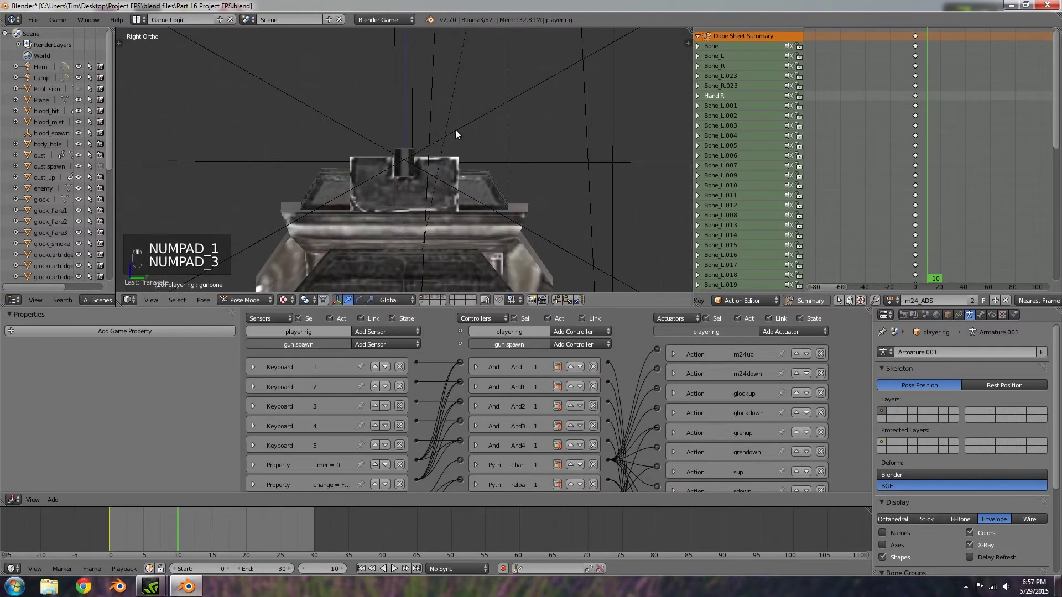
pyautogui.press('g')
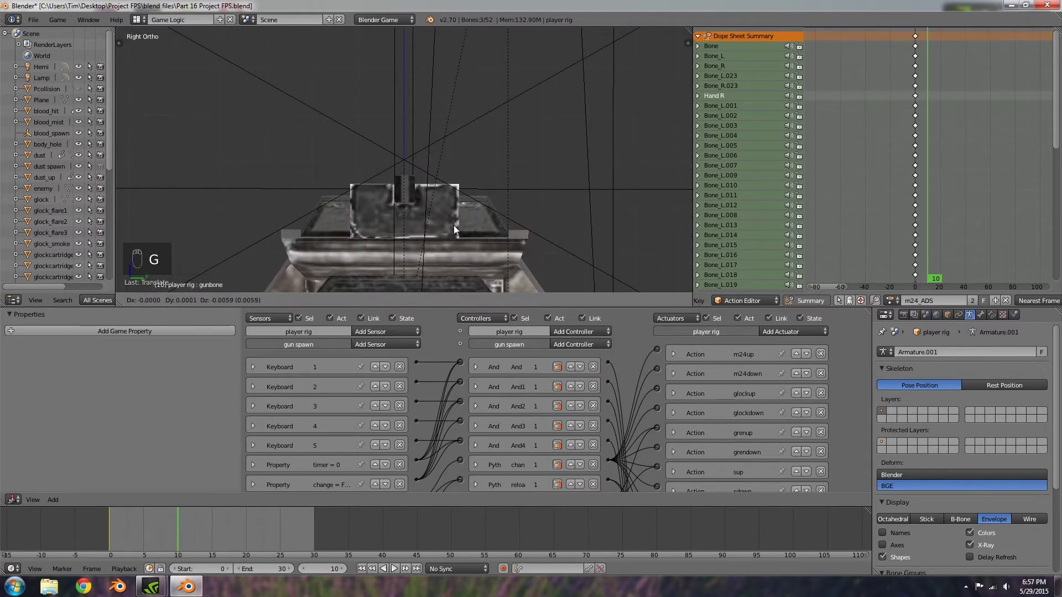
pyautogui.click(452, 223)
pyautogui.press('r')
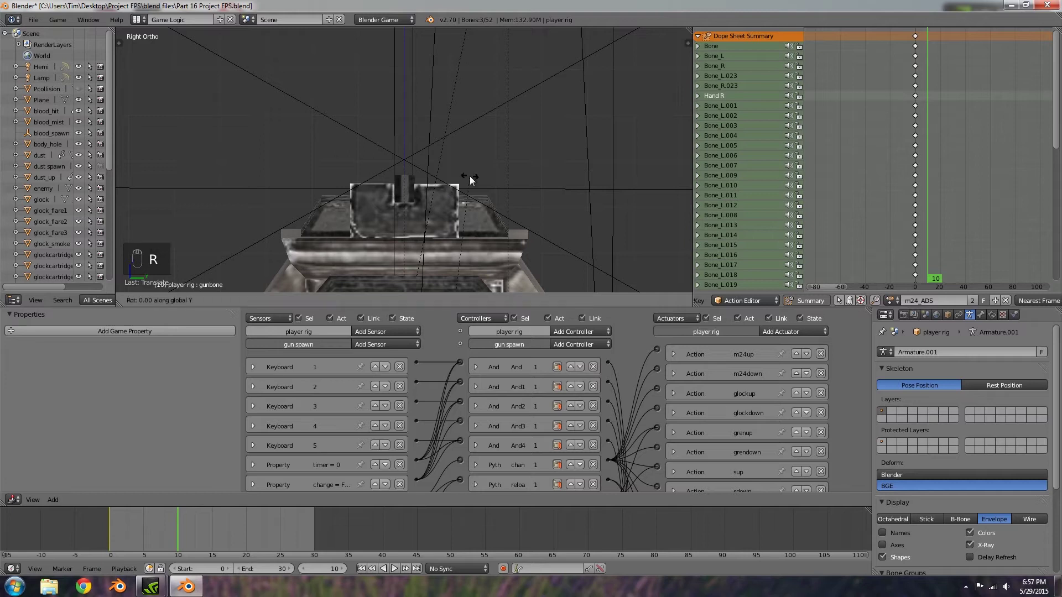
pyautogui.click(583, 217)
pyautogui.press('g')
pyautogui.click(575, 157)
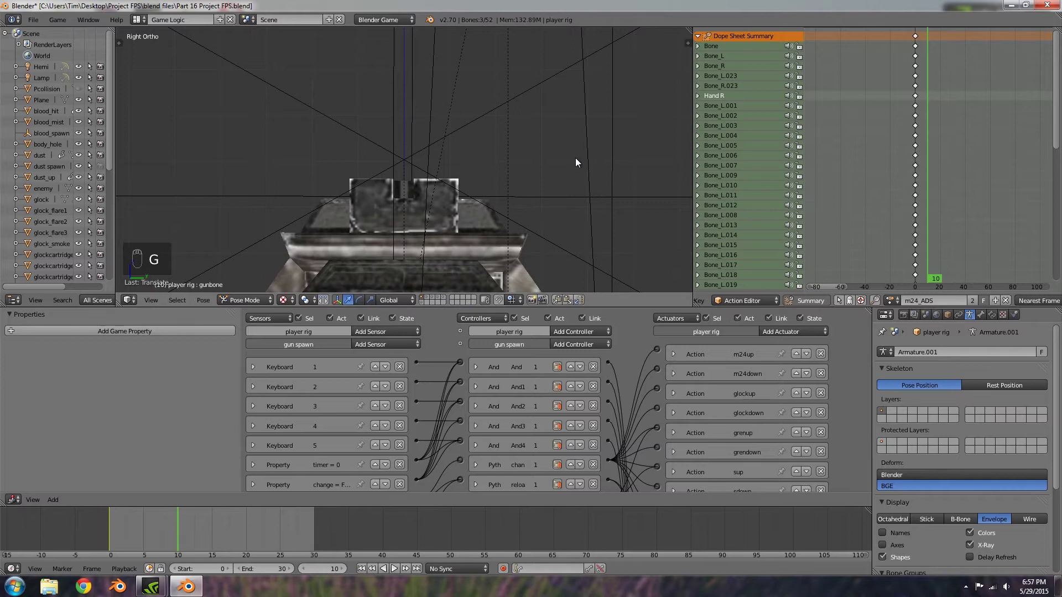
pyautogui.press('i')
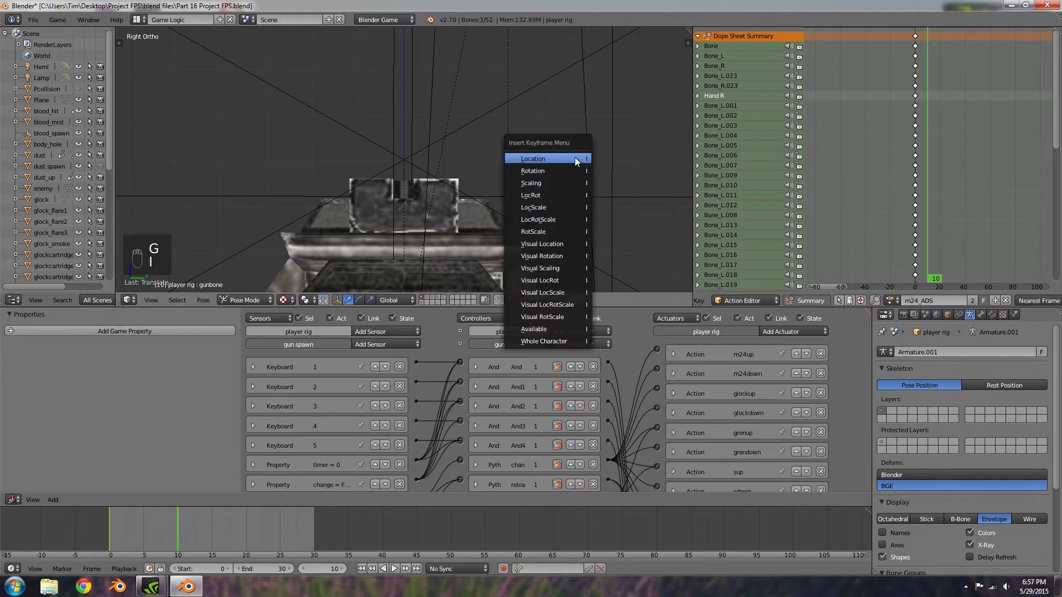
pyautogui.click(560, 192)
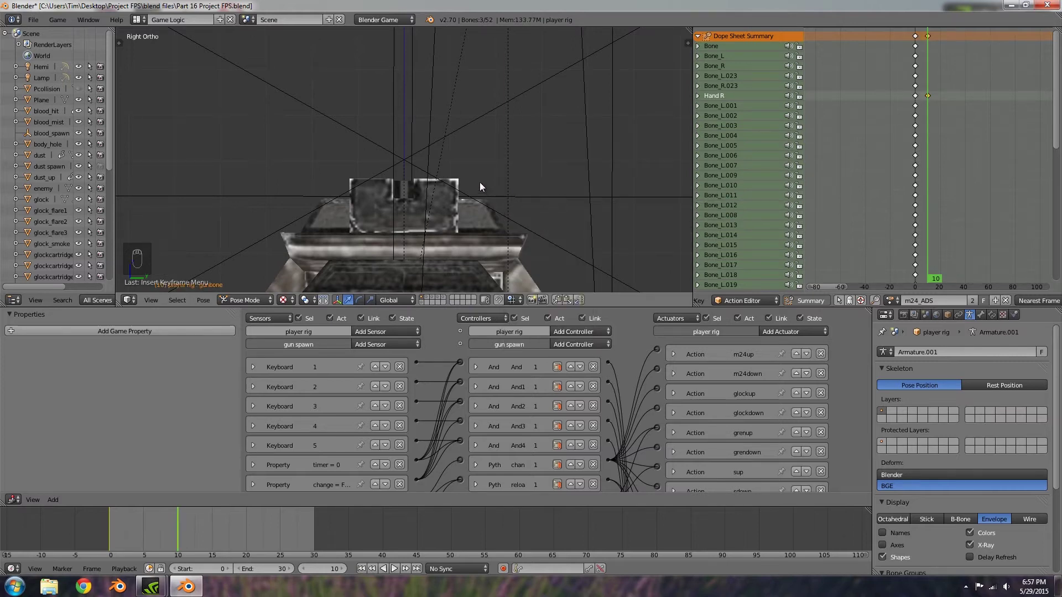
# Rotate the selected bones slightly around global Y in the camera view to level the sights.
pyautogui.press('KP_0')
pyautogui.scroll(3, 487, 181)
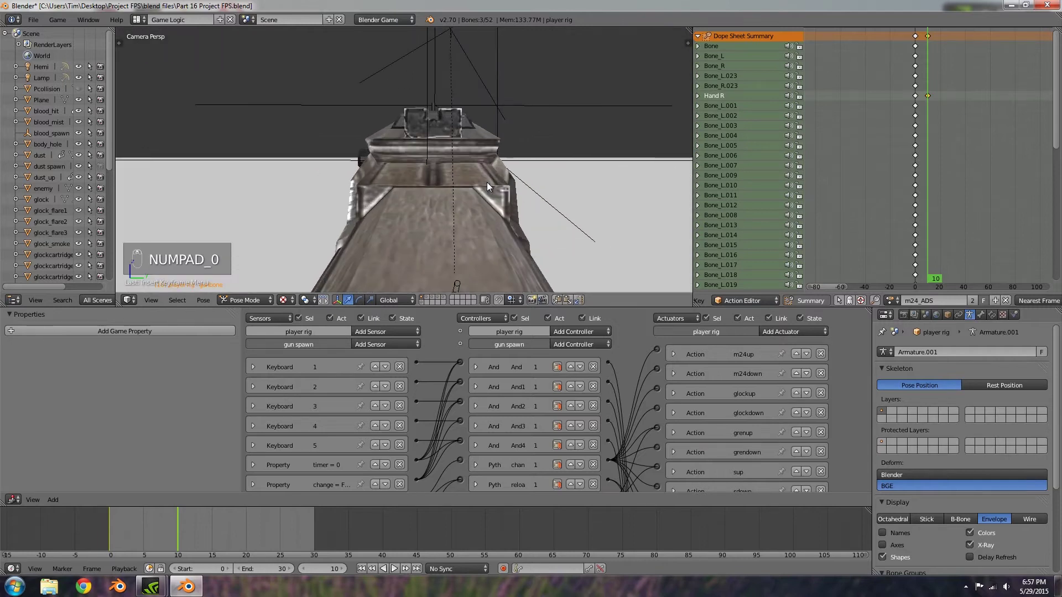
pyautogui.press('r')
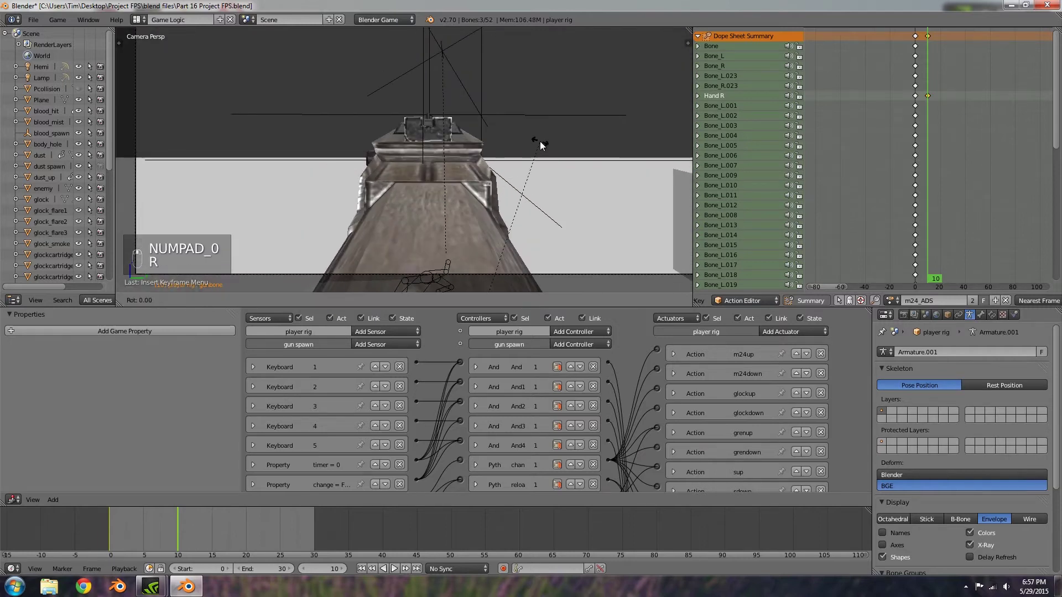
pyautogui.press('y')
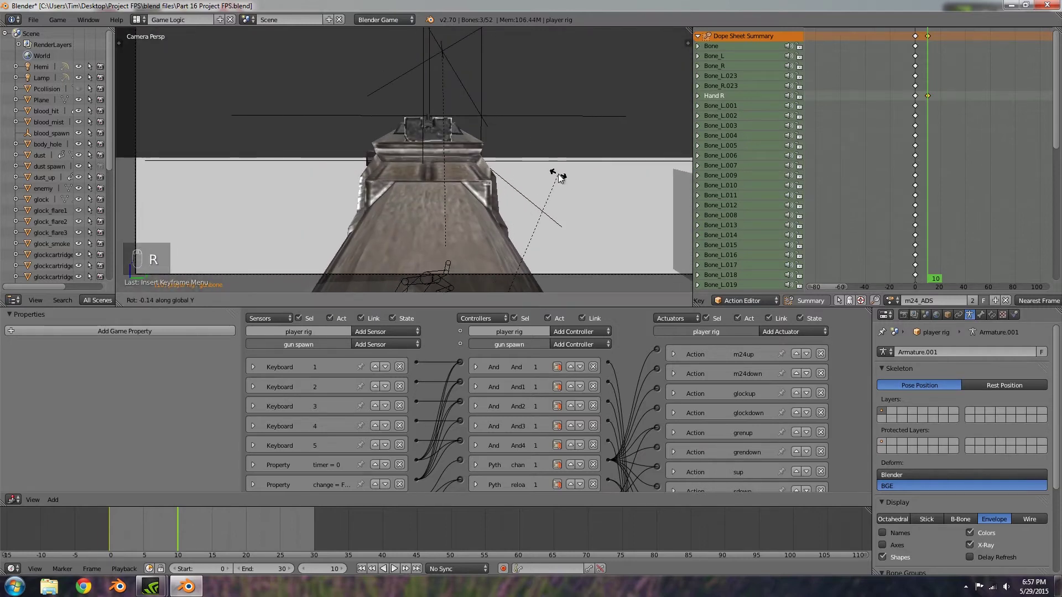
pyautogui.click(553, 169)
pyautogui.scroll(-3, 549, 168)
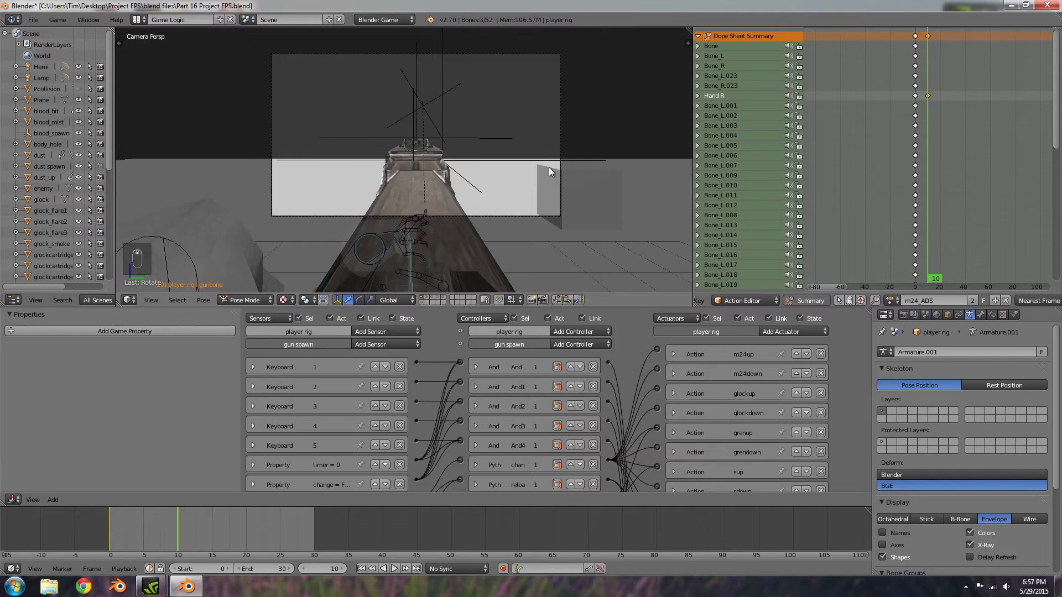
pyautogui.scroll(2, 549, 167)
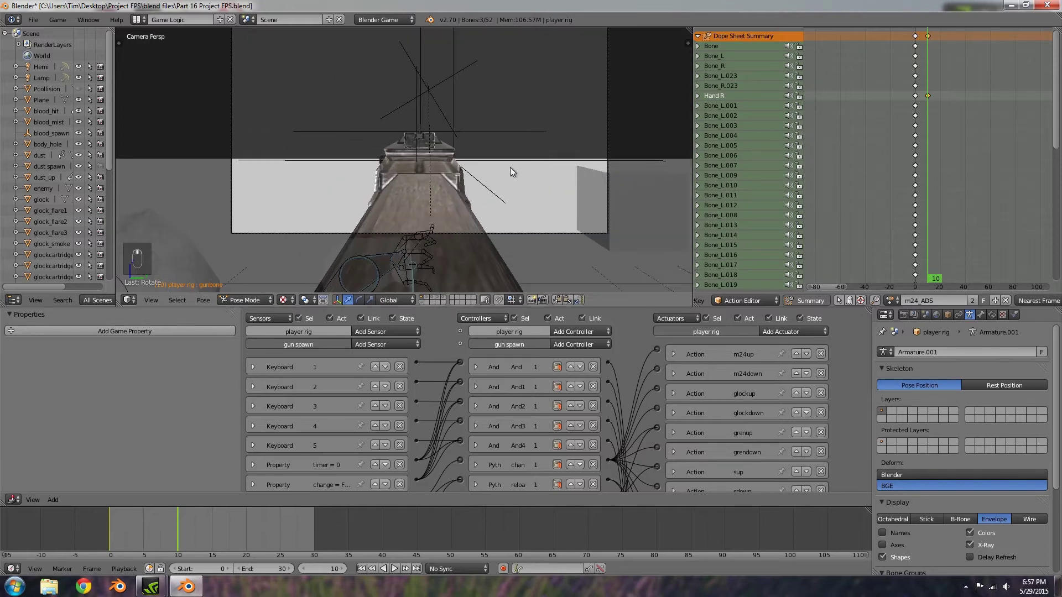
# Insert a keyframe for all bones of the player rig at frame 10.
pyautogui.press('a')
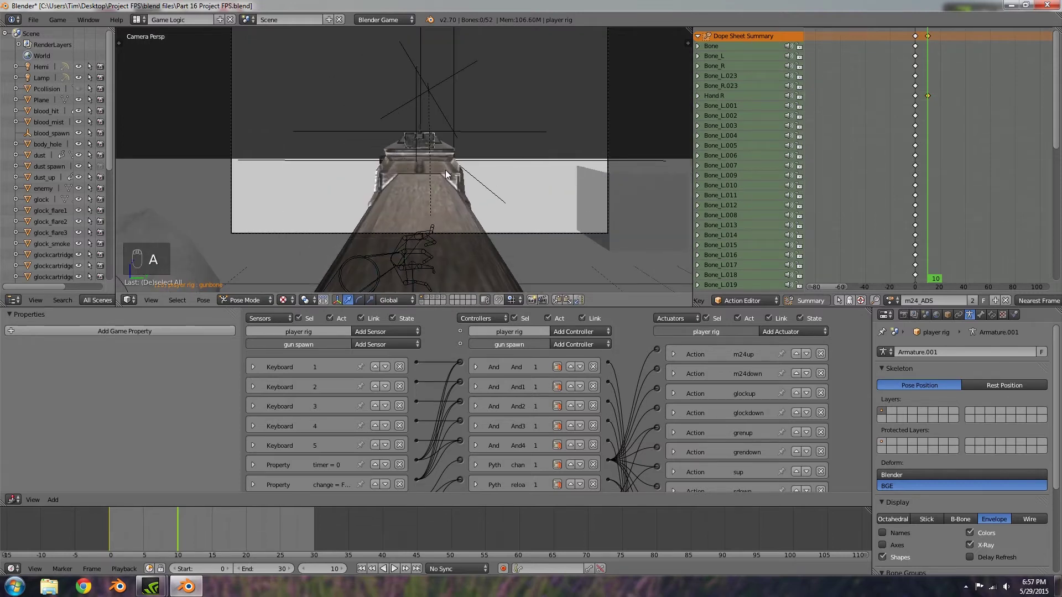
pyautogui.press('a')
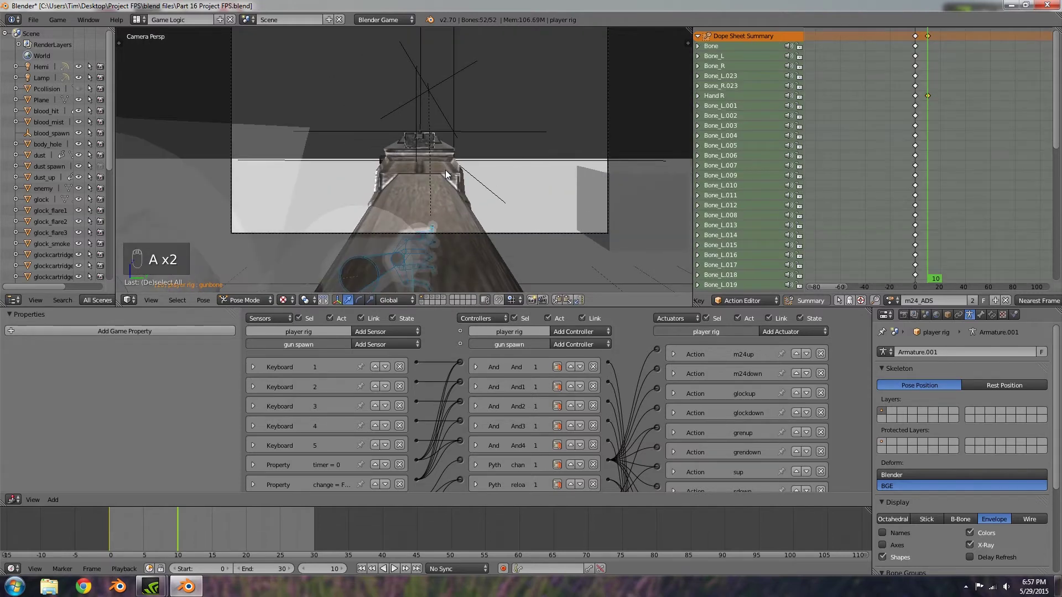
pyautogui.press('i')
pyautogui.click(475, 168)
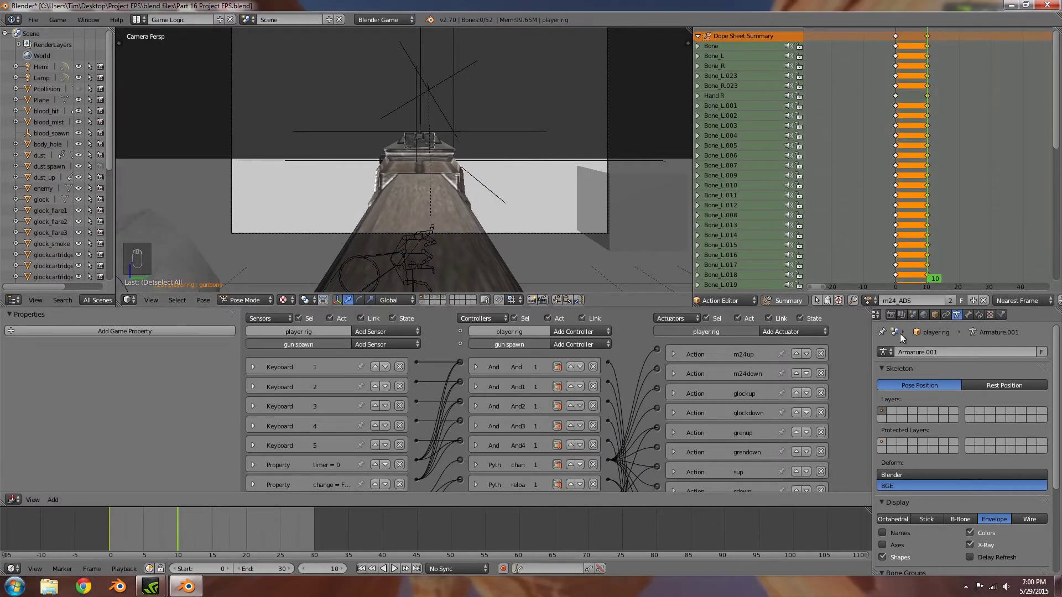
# Duplicate the m24_ADS action, name the copy m24_ADS_recoil and keep it with a fake user.
pyautogui.click(975, 300)
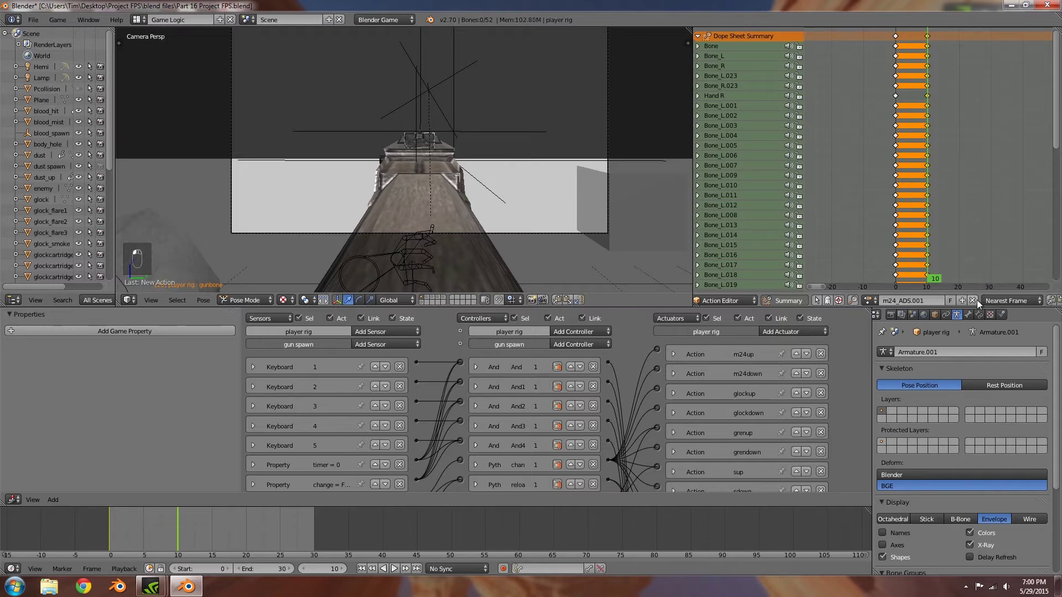
pyautogui.doubleClick(920, 301)
pyautogui.press('BackSpace')
pyautogui.press('Return')
pyautogui.click(951, 301)
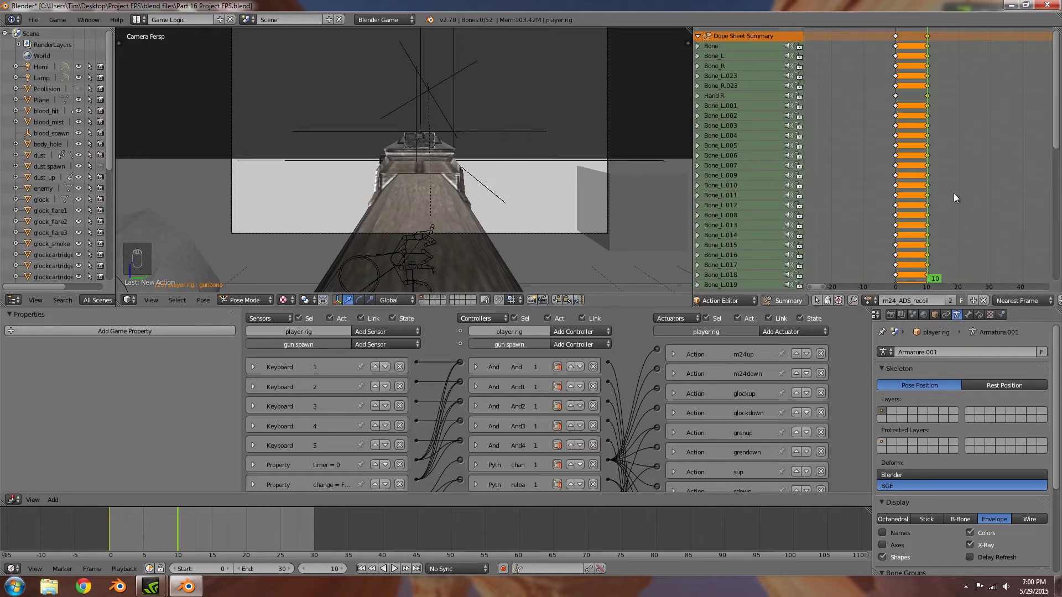
# Delete all keyframes at frame 0 of the m24_ADS_recoil action.
pyautogui.press('a')
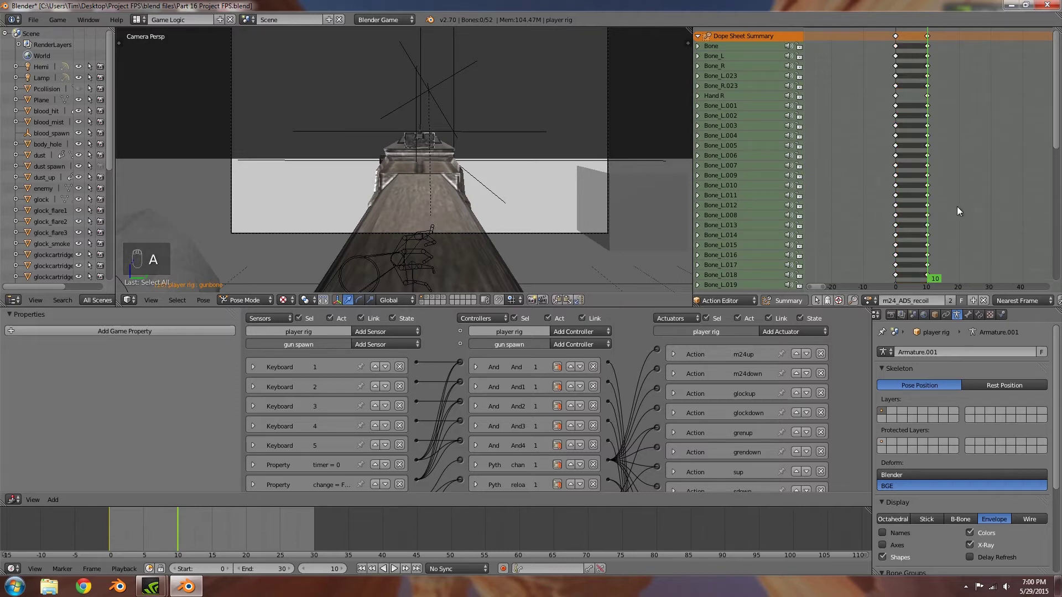
pyautogui.press('Down')
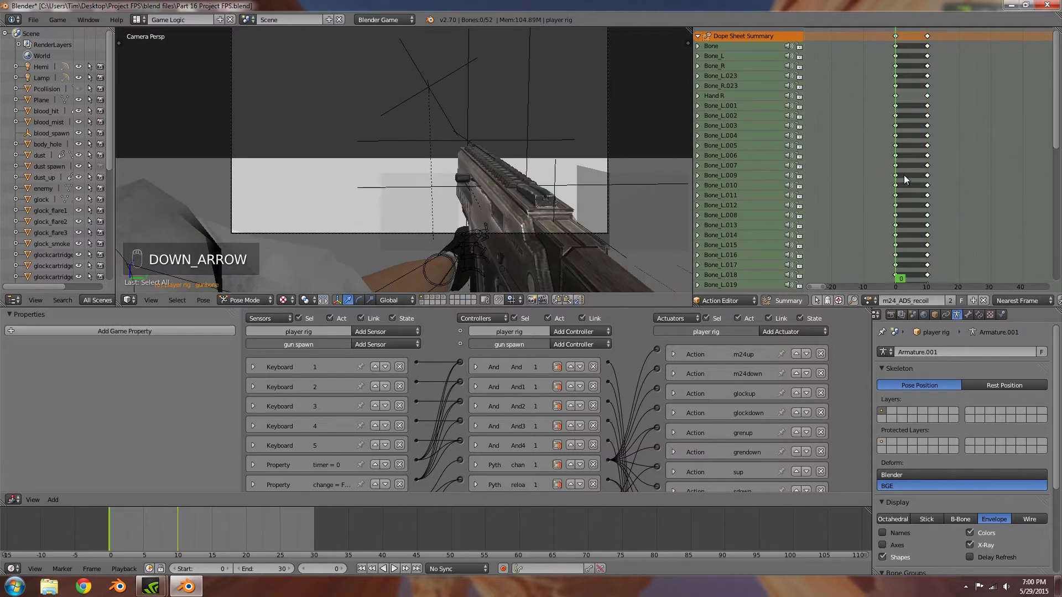
pyautogui.press('x')
pyautogui.click(936, 160)
# Move the keyframes at frame 10 back by 10 frames so the recoil action starts at frame 0.
pyautogui.press('Up')
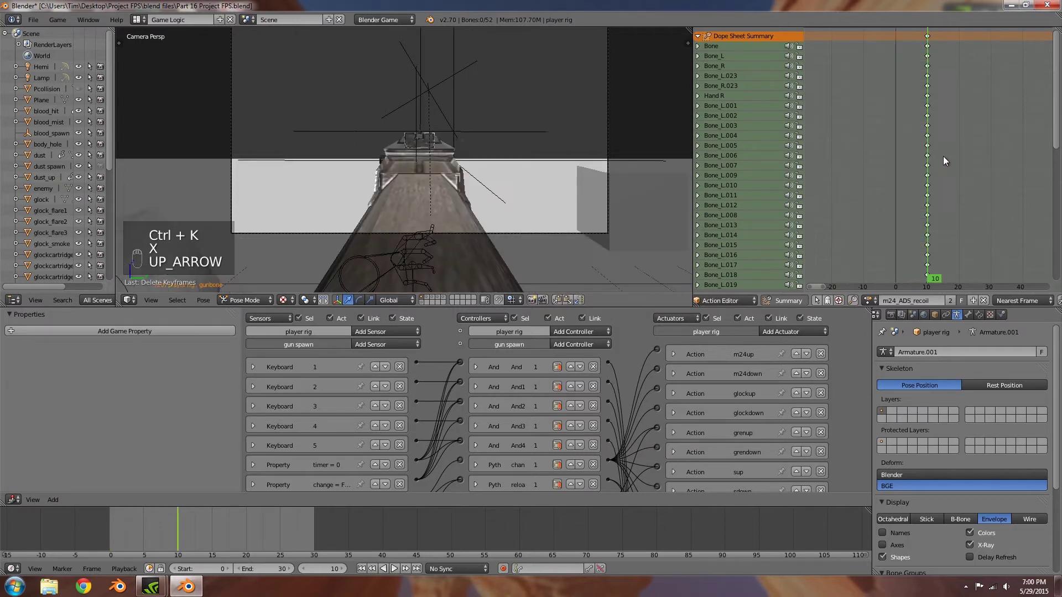
pyautogui.hotkey('ctrl', 'k')
pyautogui.write('g')
pyautogui.write('-10')
pyautogui.press('Return')
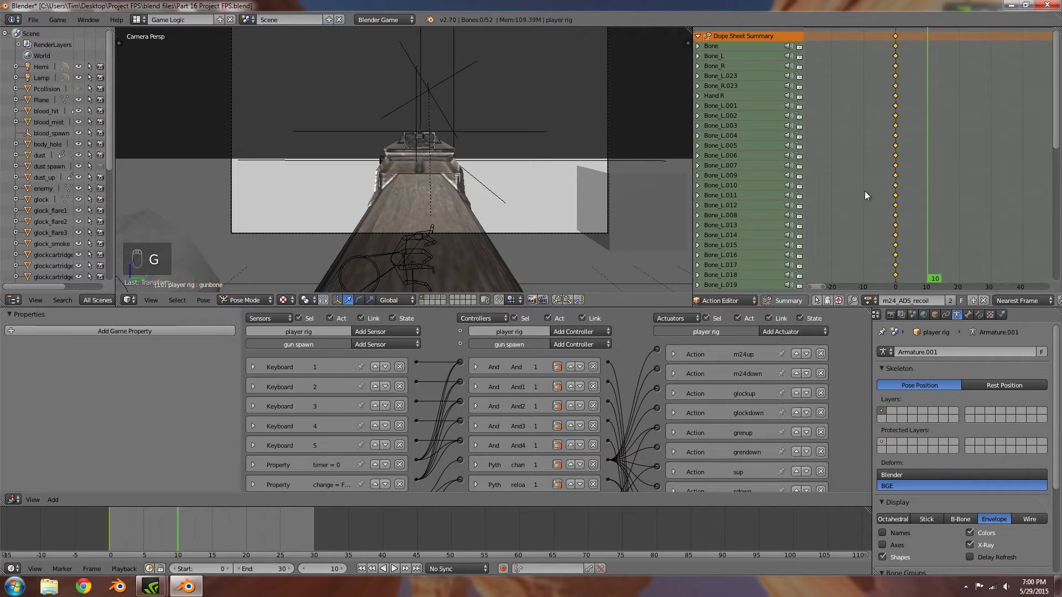
pyautogui.moveTo(907, 178); pyautogui.dragTo(880, 168)
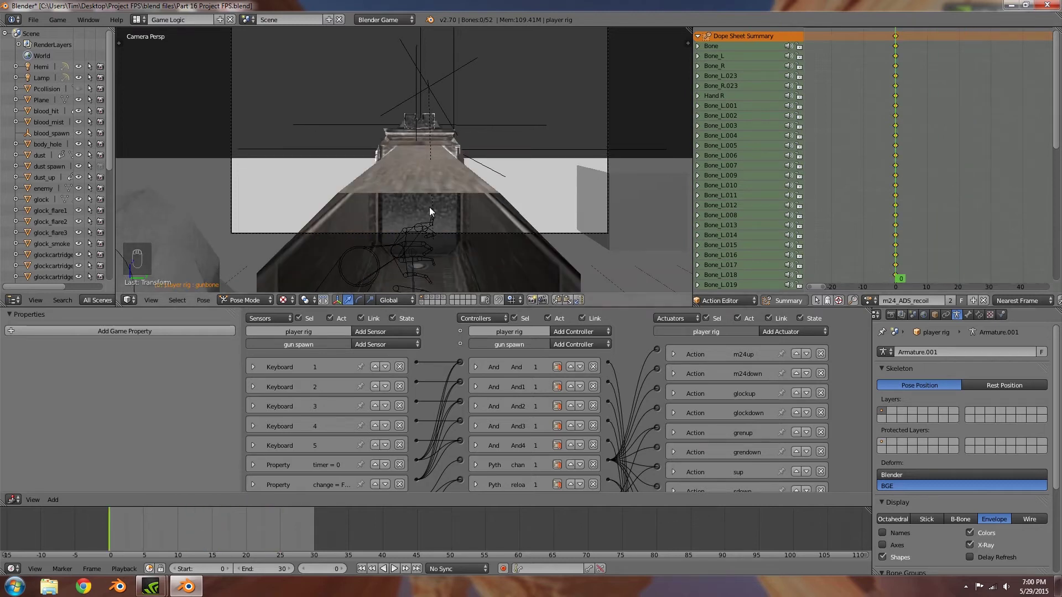
# Check the frame of the last keyframe in the m24_recoil action and return to the m24_ADS_recoil action.
pyautogui.moveTo(901, 178)
pyautogui.mouseDown()
pyautogui.moveTo(924, 178)
pyautogui.moveTo(907, 176)
pyautogui.mouseUp()
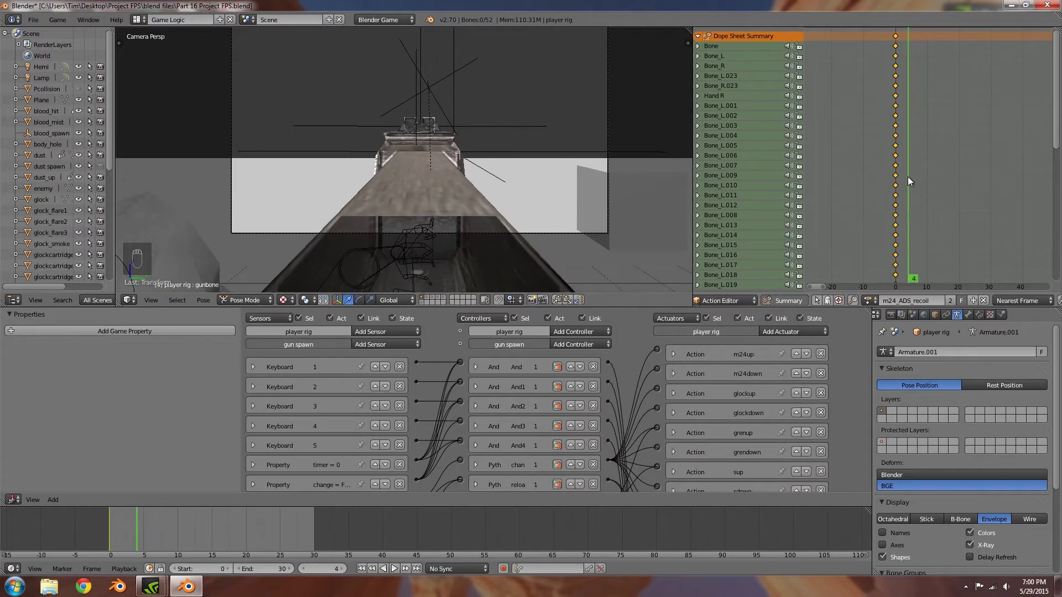
pyautogui.click(869, 301)
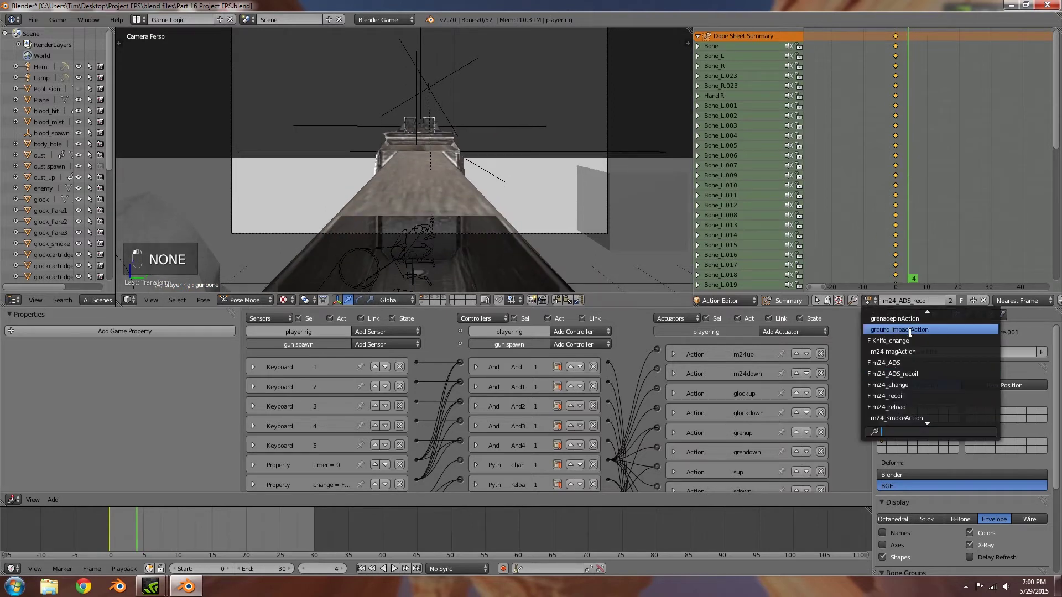
pyautogui.click(887, 396)
pyautogui.moveTo(911, 185)
pyautogui.mouseDown()
pyautogui.moveTo(891, 184)
pyautogui.moveTo(909, 187)
pyautogui.mouseUp()
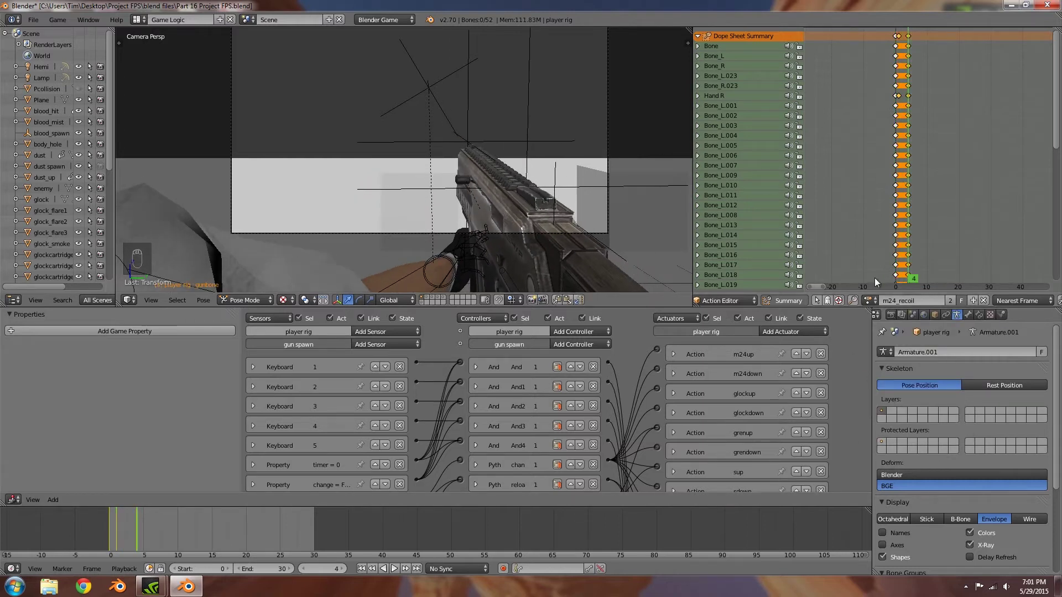
pyautogui.click(871, 301)
pyautogui.scroll(5, 886, 375)
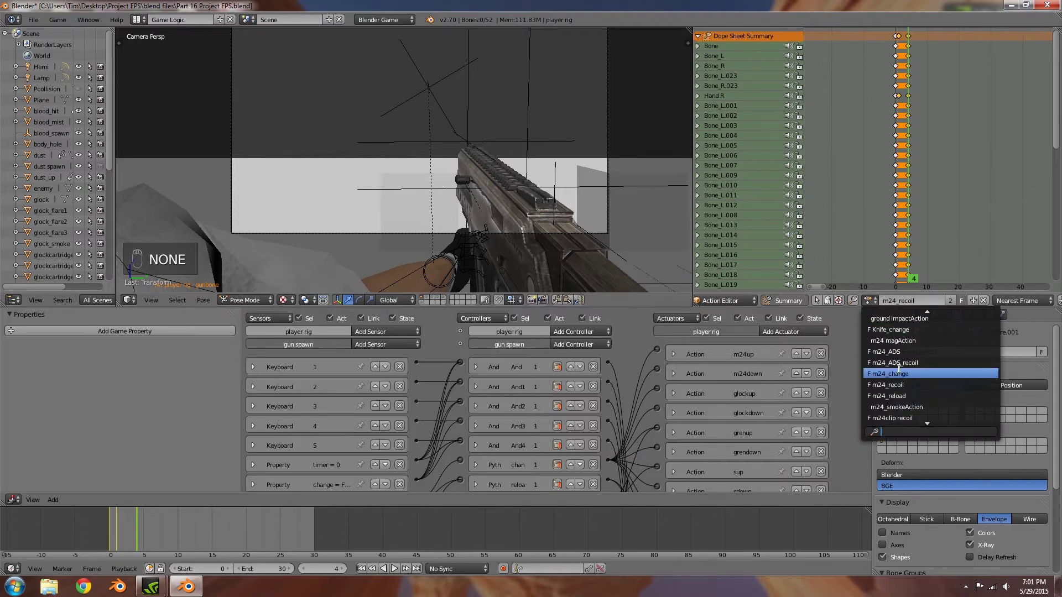
pyautogui.click(899, 362)
# Duplicate the frame 0 keyframes of m24_ADS_recoil to frame 4.
pyautogui.click(913, 191)
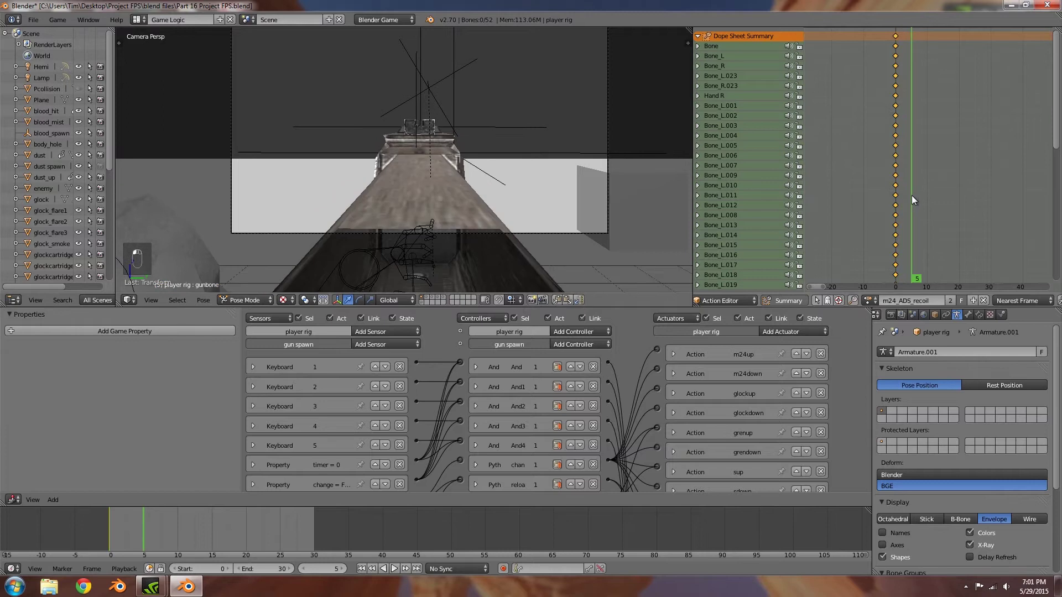
pyautogui.click(909, 194)
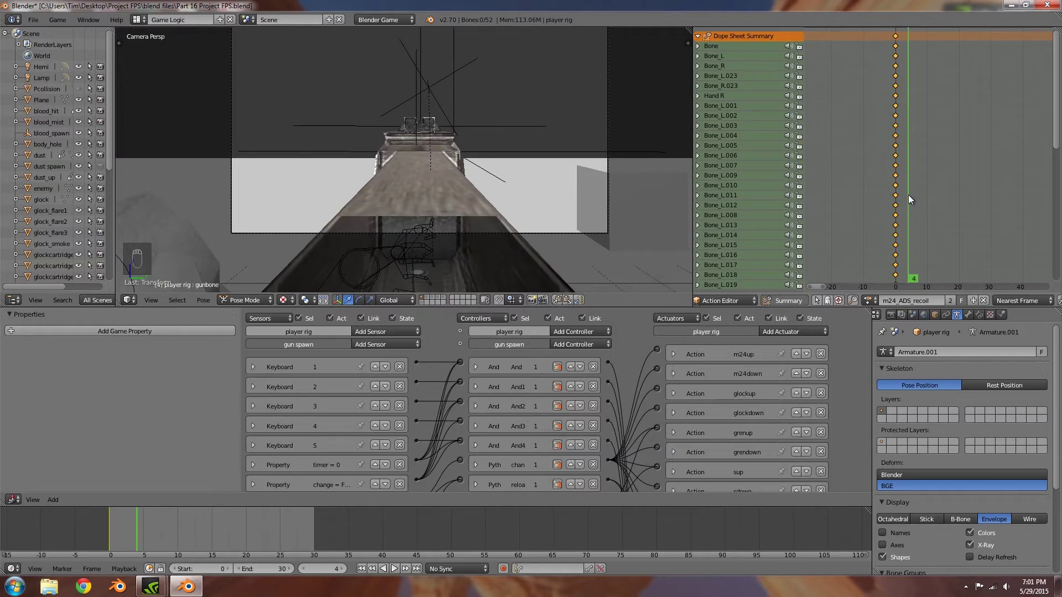
pyautogui.hotkey('shift', 'd')
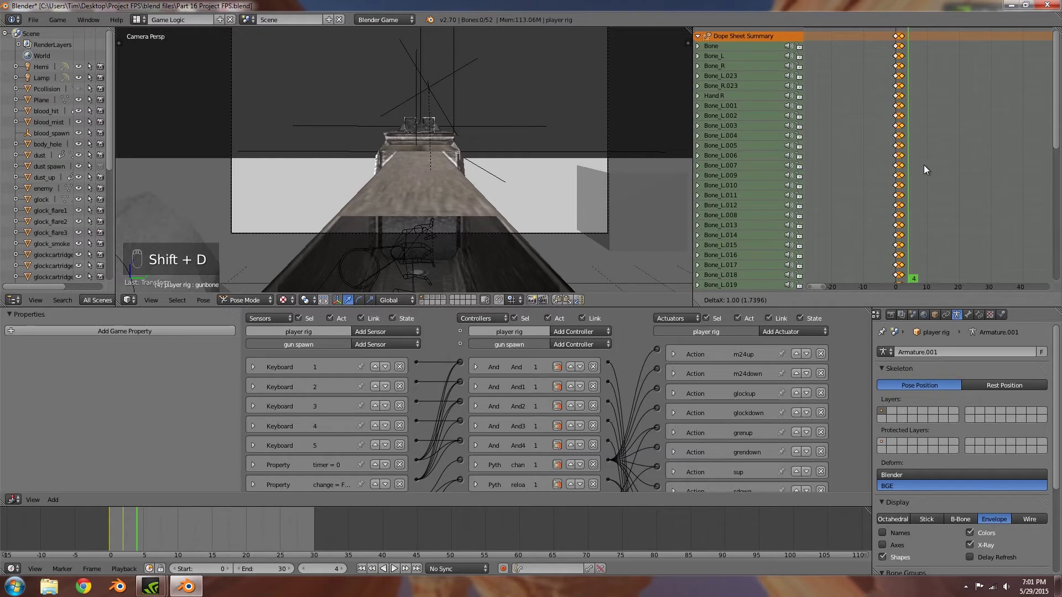
pyautogui.press('4')
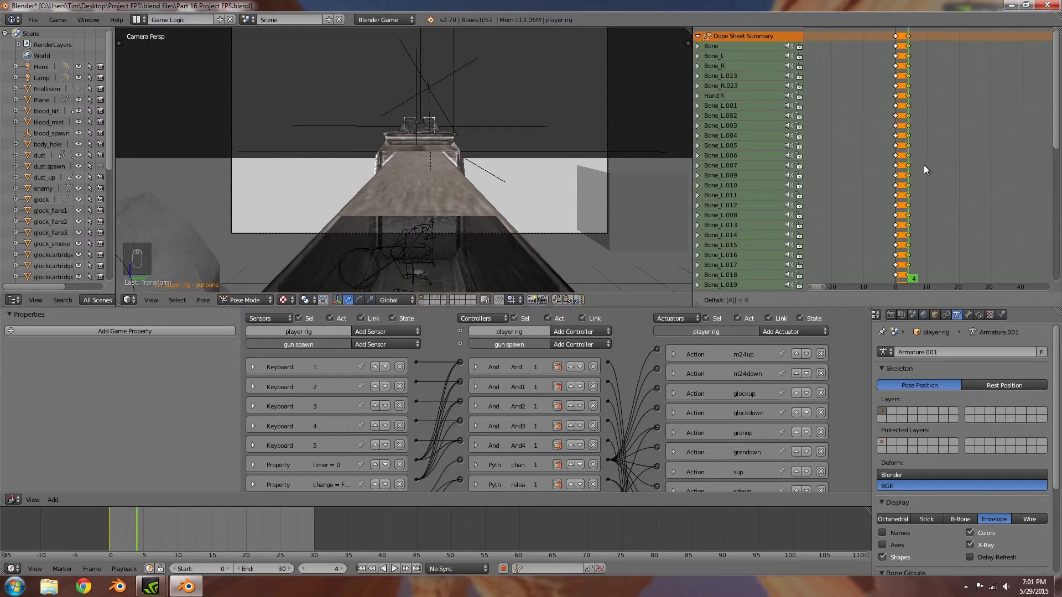
pyautogui.press('Return')
# Go to frame 1 and select the gun bone together with both hand bones of the player rig.
pyautogui.moveTo(909, 180); pyautogui.dragTo(898, 184)
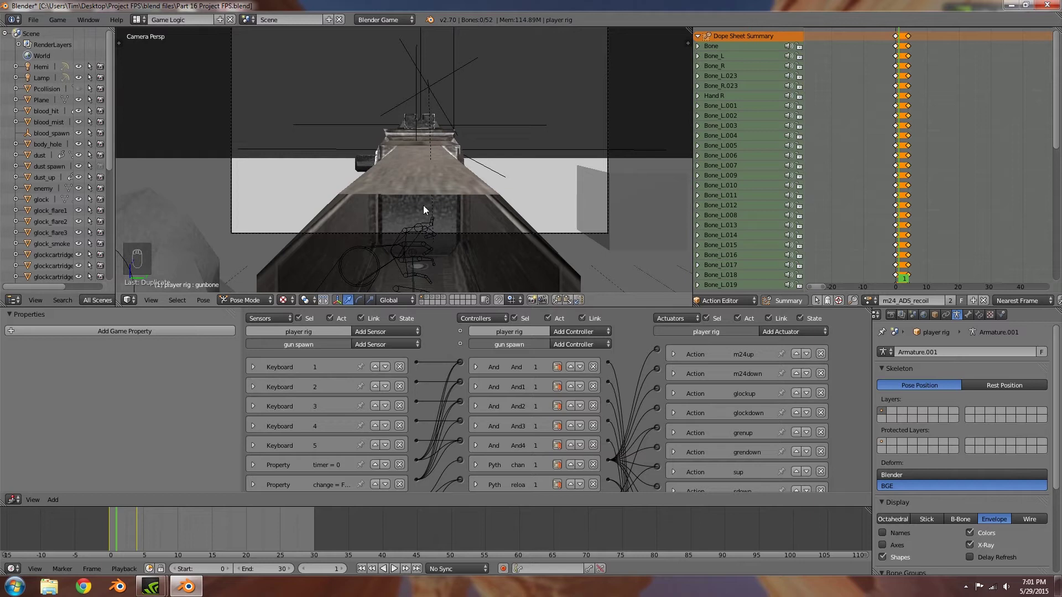
pyautogui.moveTo(284, 168); pyautogui.dragTo(398, 221, button='middle')
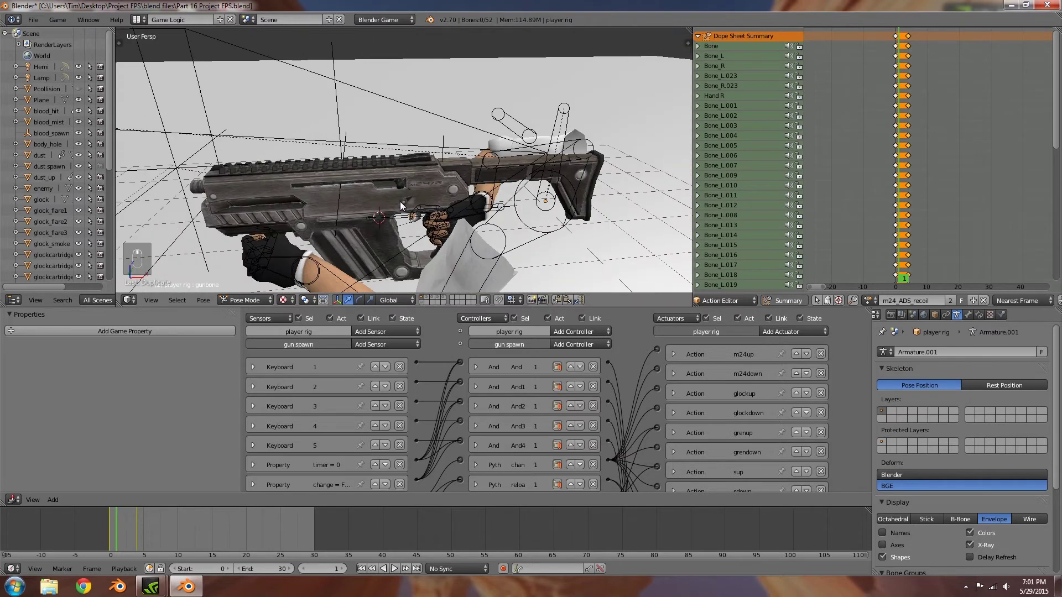
pyautogui.rightClick(381, 218)
pyautogui.keyDown('shift'); pyautogui.rightClick(321, 274); pyautogui.keyUp('shift')
pyautogui.moveTo(372, 254); pyautogui.dragTo(489, 211, button='middle')
pyautogui.keyDown('shift'); pyautogui.rightClick(507, 223); pyautogui.keyUp('shift')
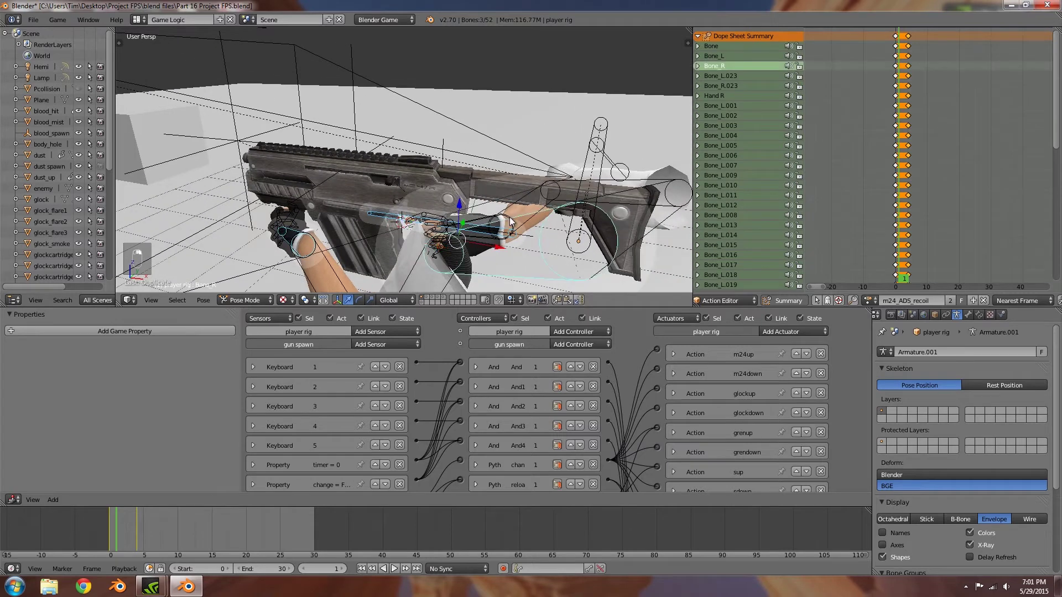
pyautogui.hotkey('ctrl', 'z')
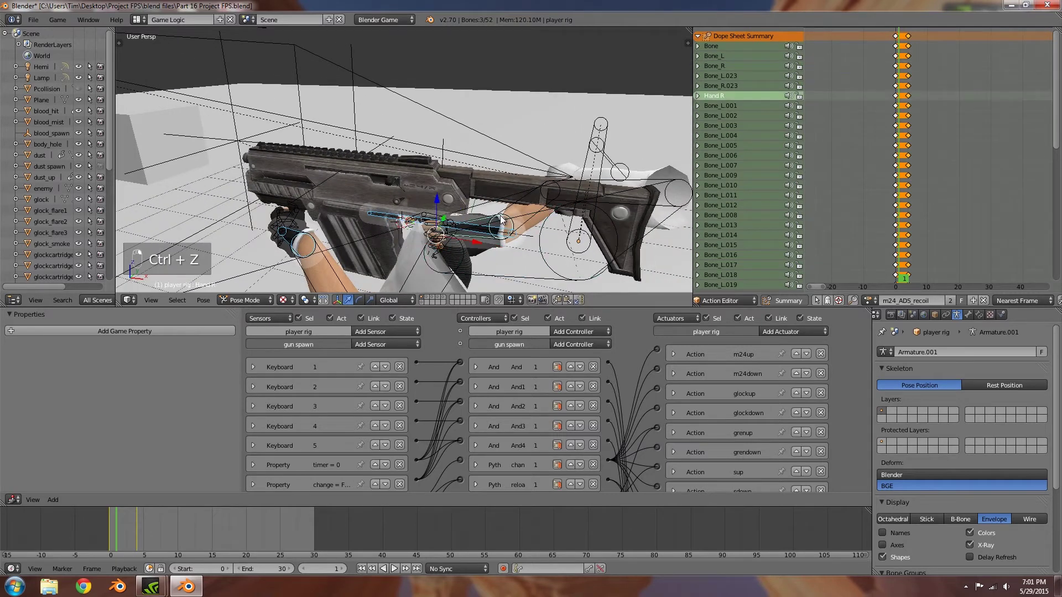
pyautogui.moveTo(478, 212); pyautogui.dragTo(477, 237, button='middle')
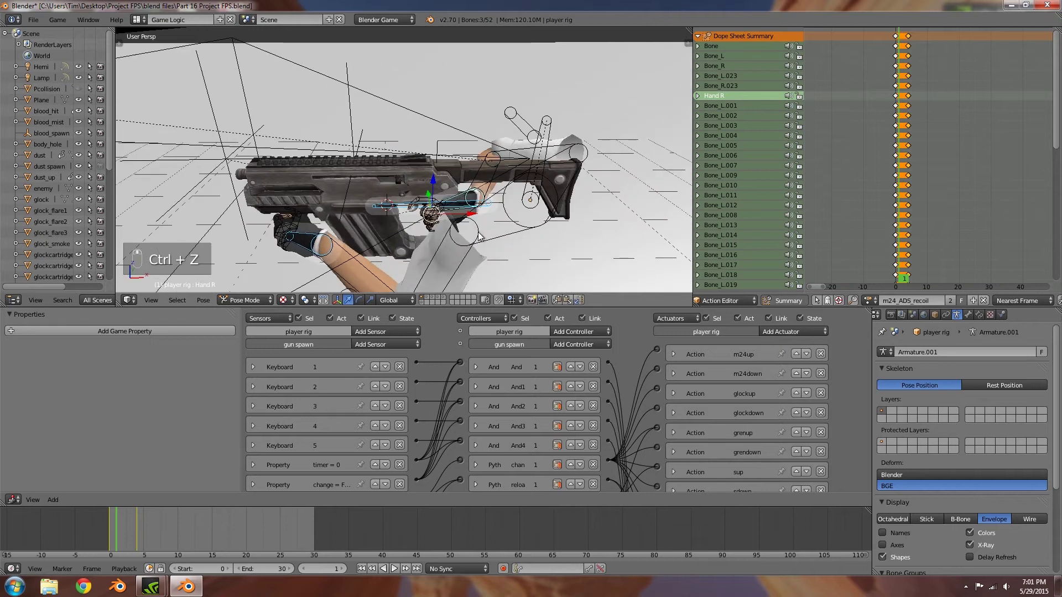
# Move the selected bones back about 0.04 along global X, tilt them slightly and lower them about 0.01 along global Z.
pyautogui.press('g')
pyautogui.press('x')
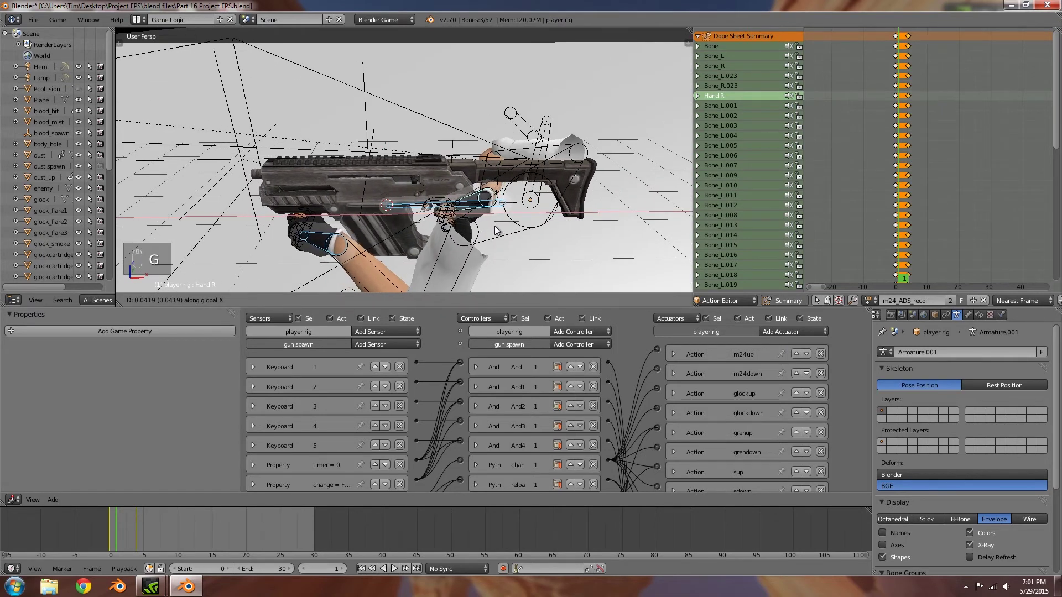
pyautogui.click(497, 231)
pyautogui.press('r')
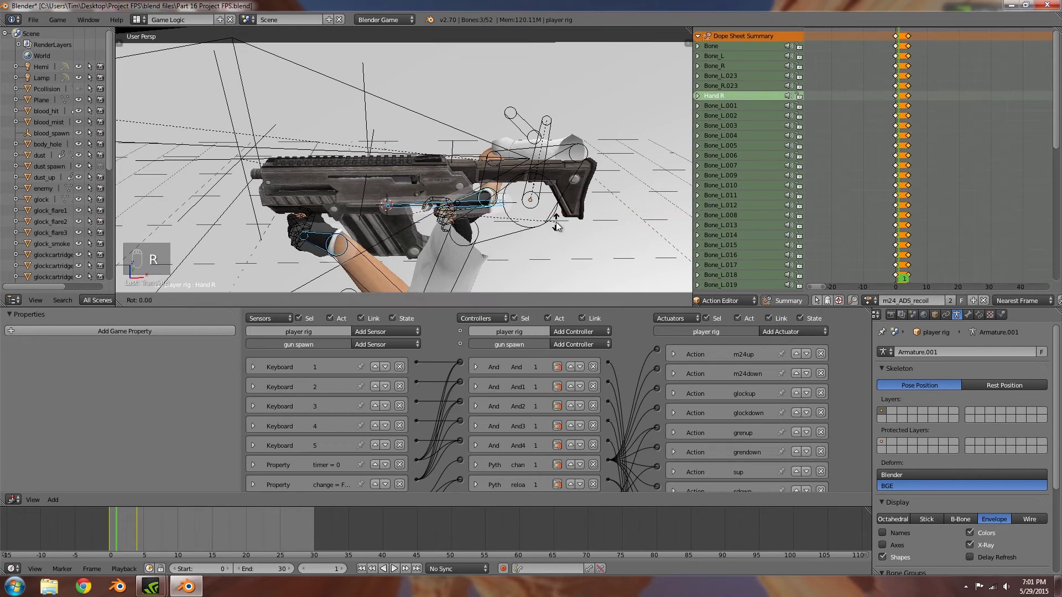
pyautogui.click(556, 227)
pyautogui.press('g')
pyautogui.press('z')
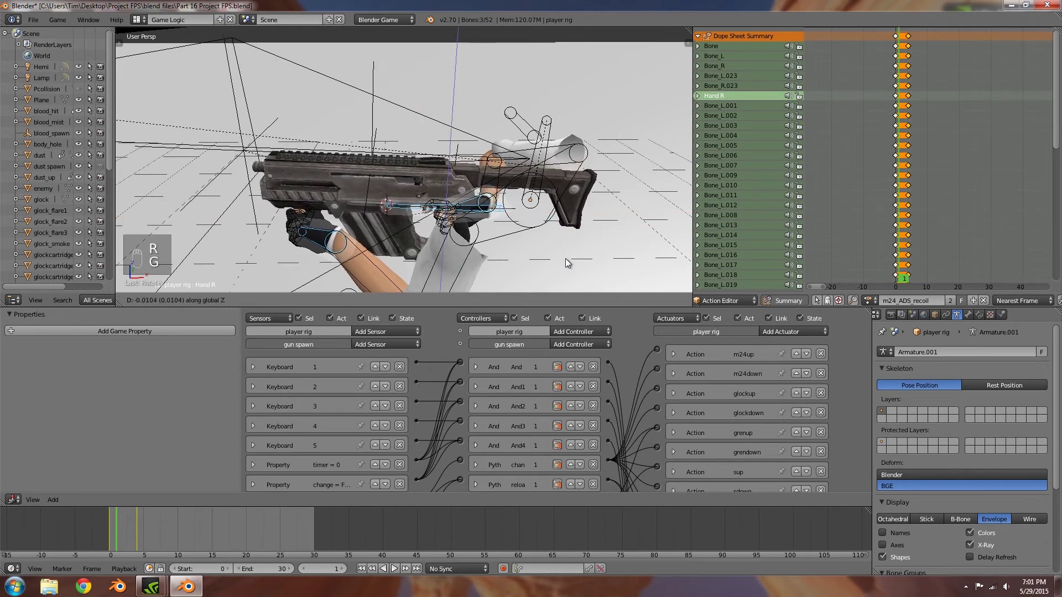
pyautogui.click(564, 259)
# Fine-tune the height of the selected bones in the right orthographic view to line up the sights.
pyautogui.press('KP_1')
pyautogui.press('KP_4')
pyautogui.press('KP_3')
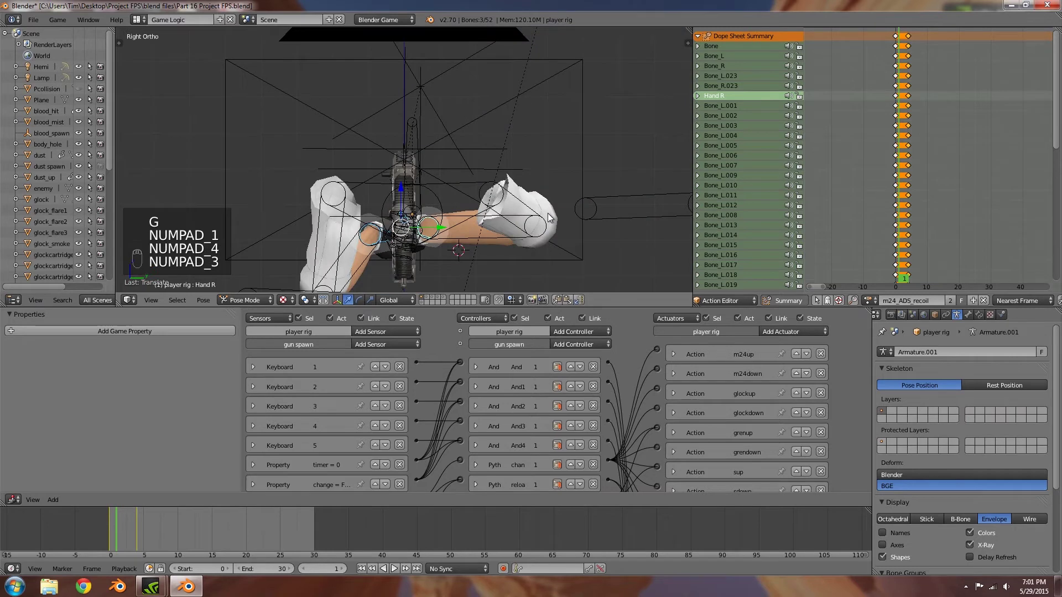
pyautogui.scroll(5, 547, 214)
pyautogui.press('g')
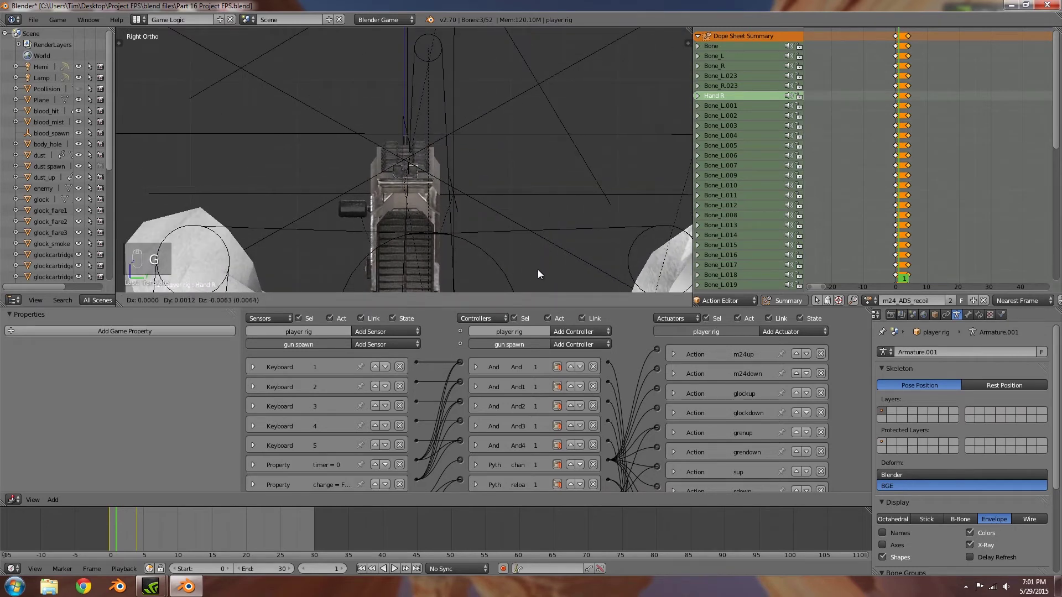
pyautogui.press('z')
pyautogui.scroll(-3, 530, 243)
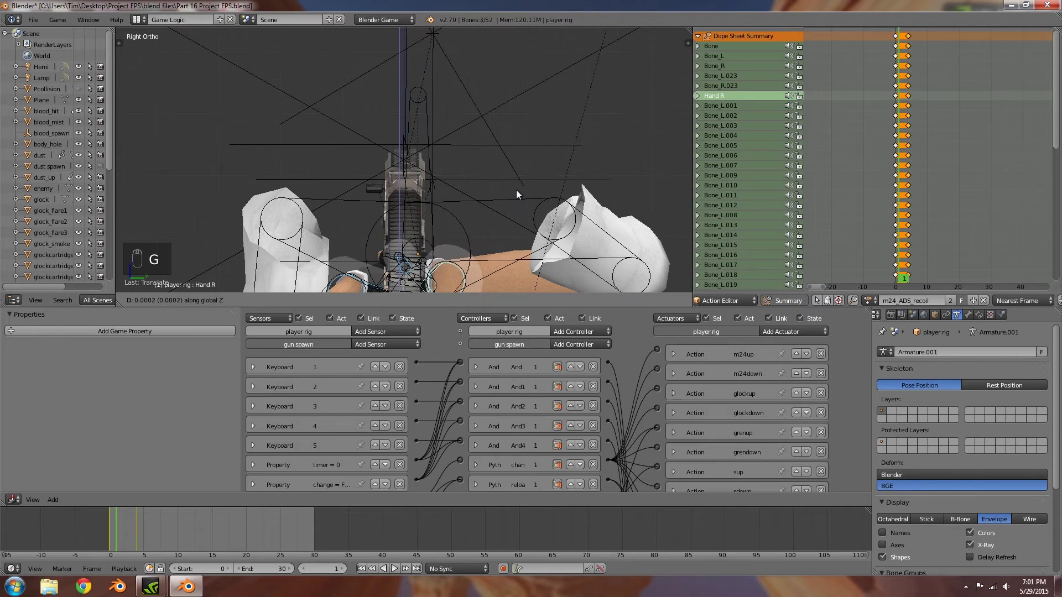
pyautogui.click(516, 191)
# Insert a LocRot keyframe for all bones of the player rig at frame 1 and return to frame 0.
pyautogui.press('KP_0')
pyautogui.press('i')
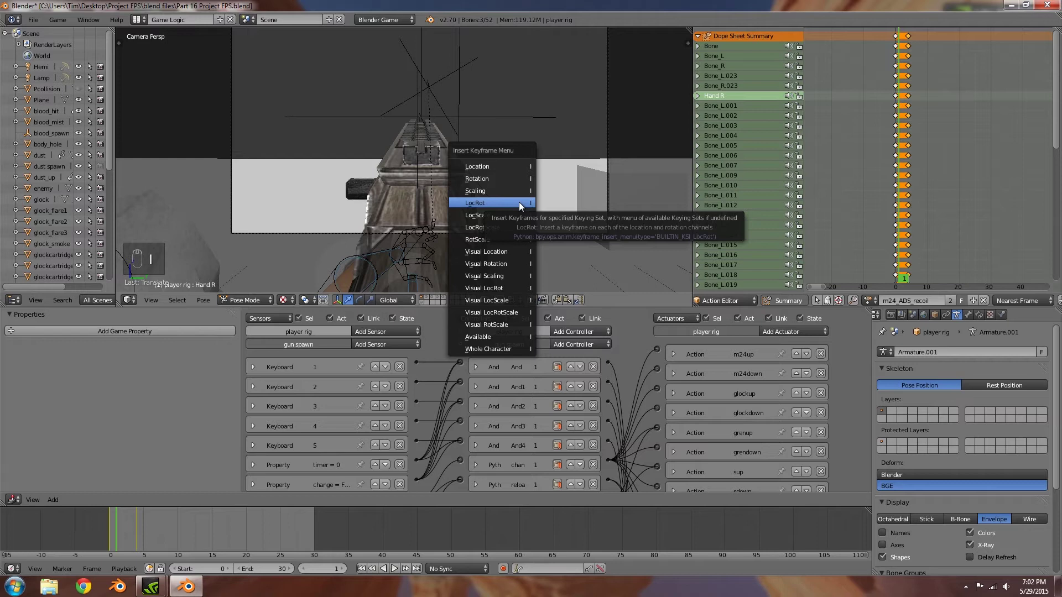
pyautogui.press('a')
pyautogui.press('a')
pyautogui.press('a')
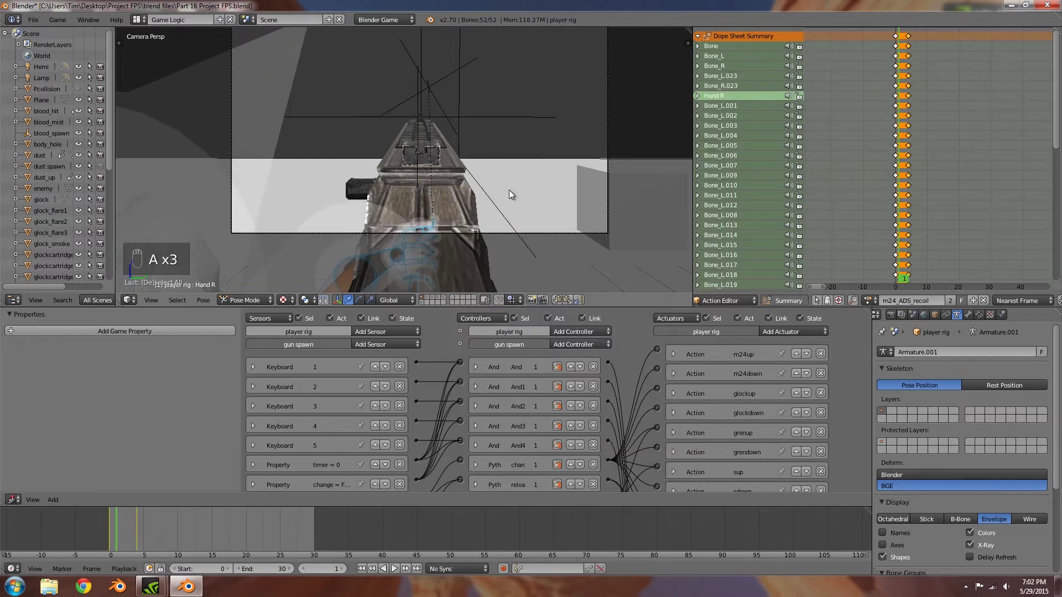
pyautogui.press('i')
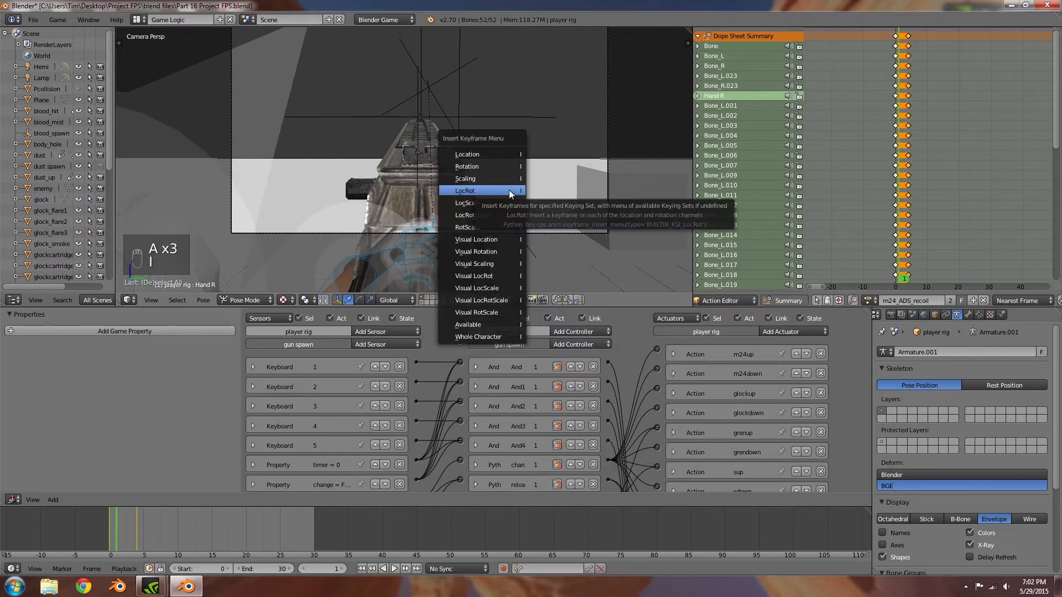
pyautogui.click(509, 190)
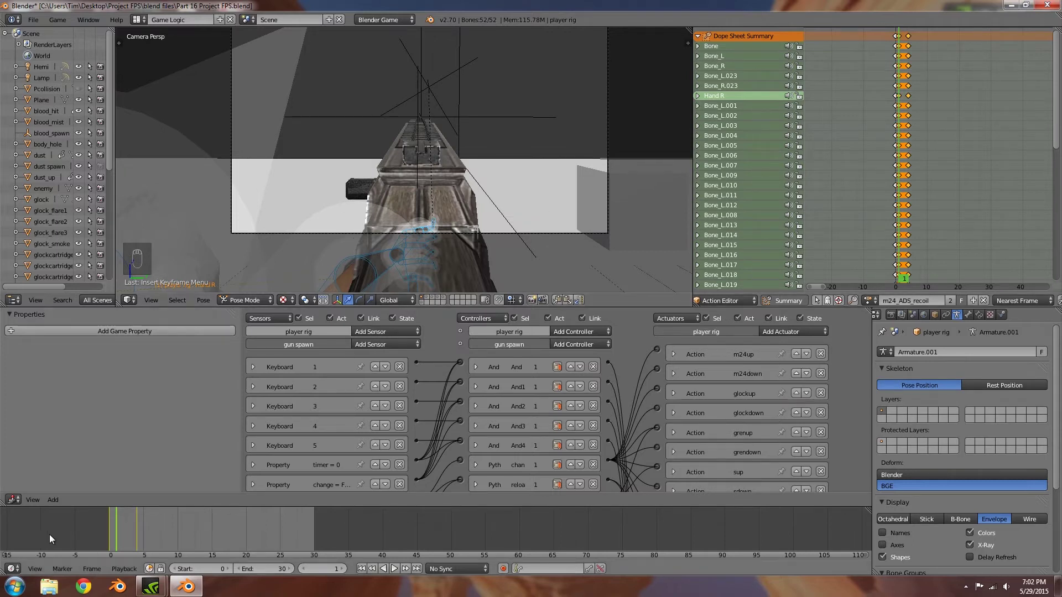
pyautogui.moveTo(114, 525)
pyautogui.mouseDown()
pyautogui.moveTo(138, 519)
pyautogui.moveTo(111, 510)
pyautogui.moveTo(118, 518)
pyautogui.moveTo(107, 522)
pyautogui.mouseUp()
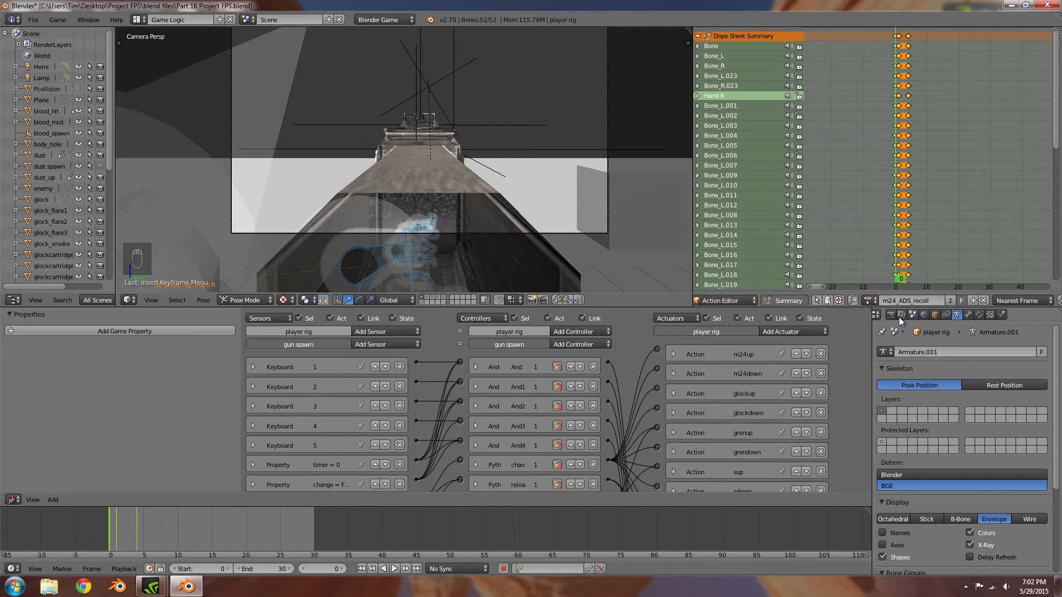
# Enlarge the logic editor area and switch the player rig to Object Mode.
pyautogui.click(871, 301)
pyautogui.scroll(-3, 688, 390)
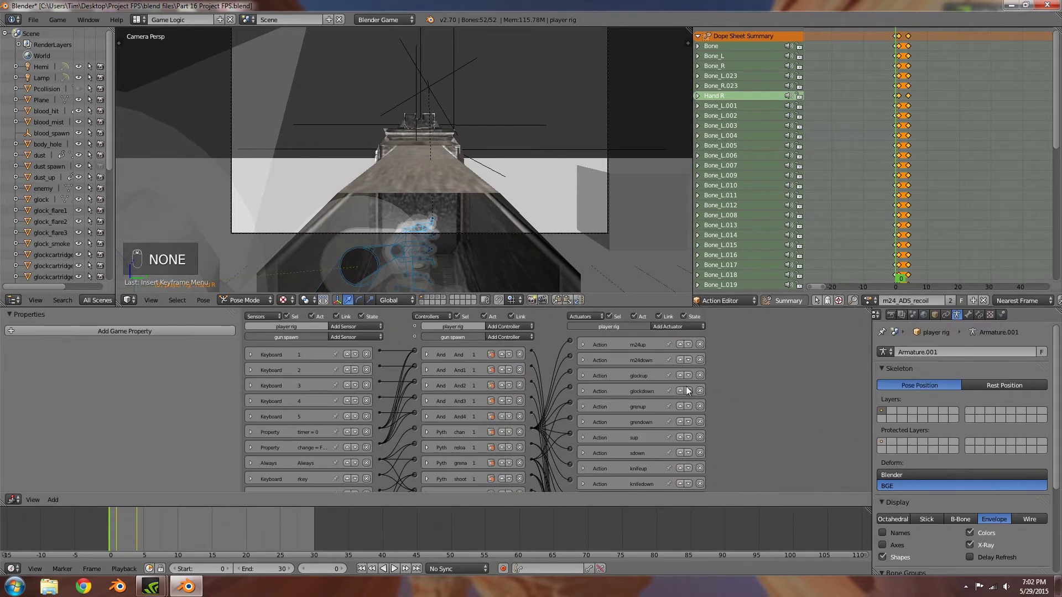
pyautogui.moveTo(649, 385); pyautogui.dragTo(651, 369, button='middle')
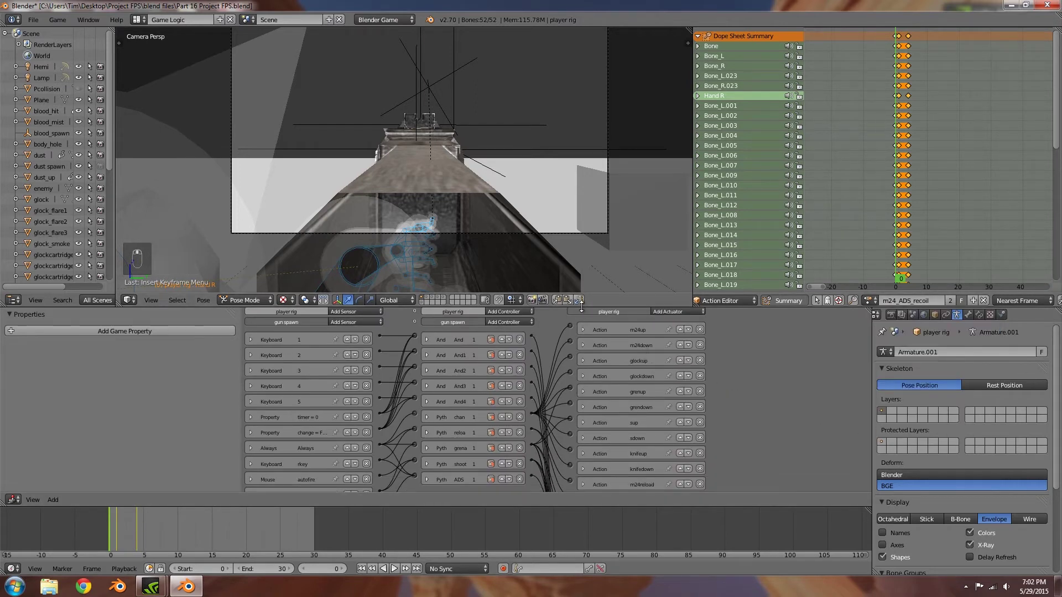
pyautogui.moveTo(580, 307); pyautogui.dragTo(583, 258)
pyautogui.click(239, 250)
pyautogui.click(239, 238)
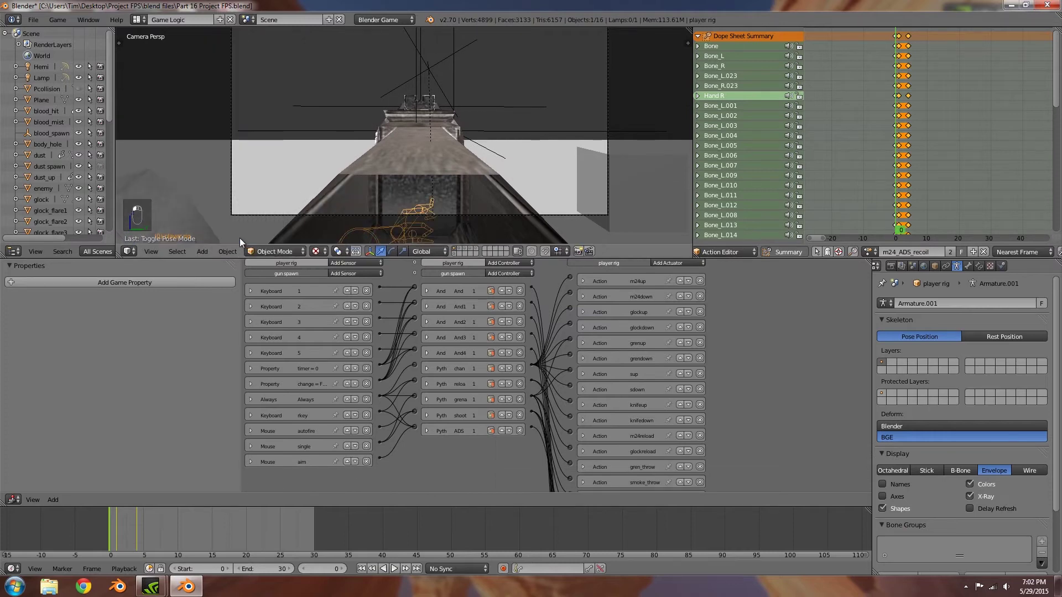
# Add two Action actuators to the player rig.
pyautogui.scroll(2, 664, 293)
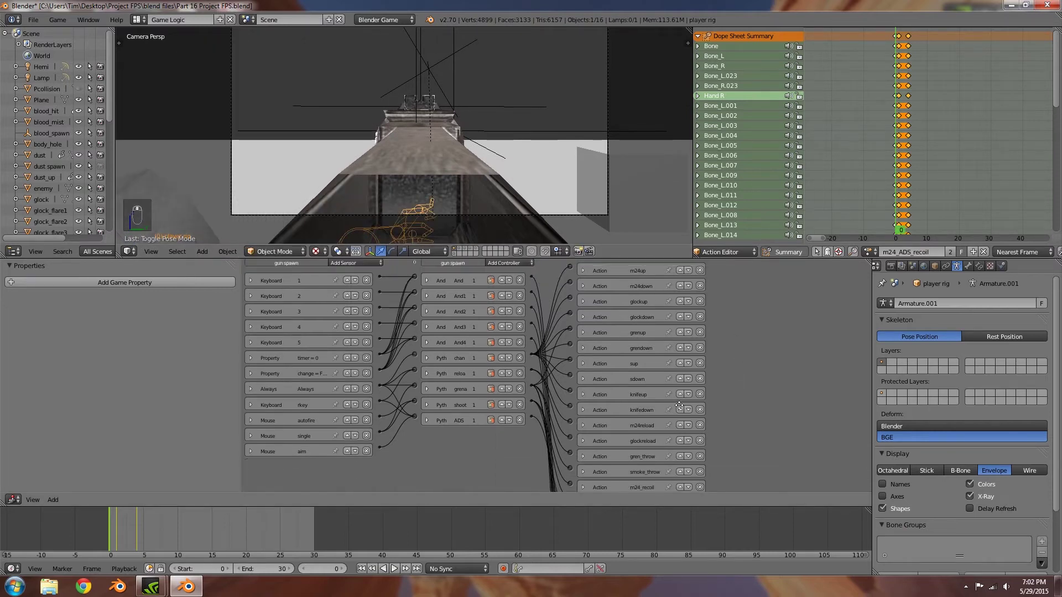
pyautogui.click(664, 282)
pyautogui.click(666, 295)
pyautogui.click(659, 277)
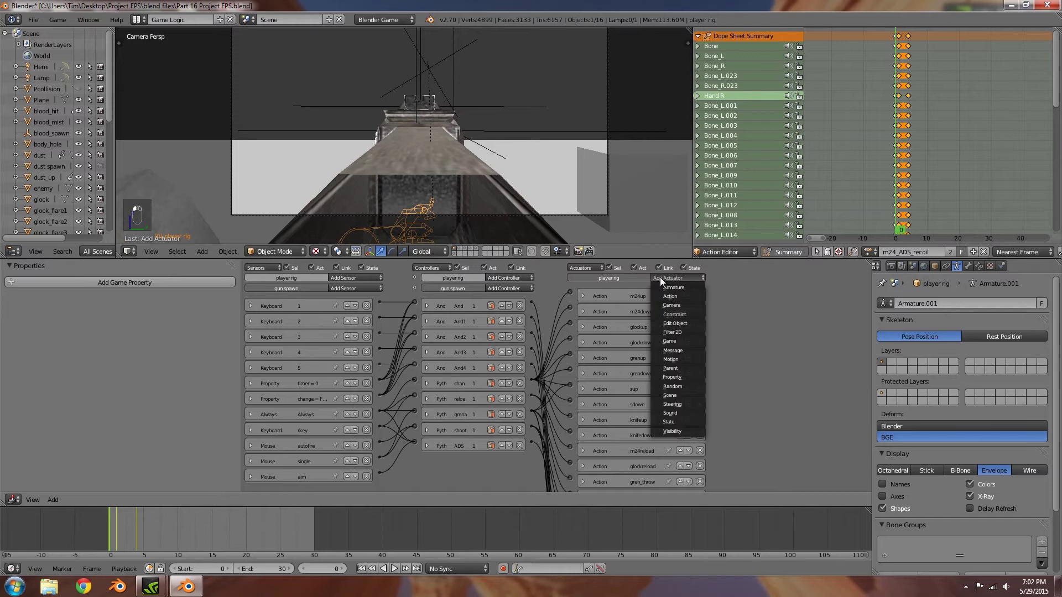
pyautogui.click(667, 297)
pyautogui.keyDown('ctrl'); pyautogui.scroll(-2, 536, 419); pyautogui.keyUp('ctrl')
pyautogui.scroll(-3, 536, 373)
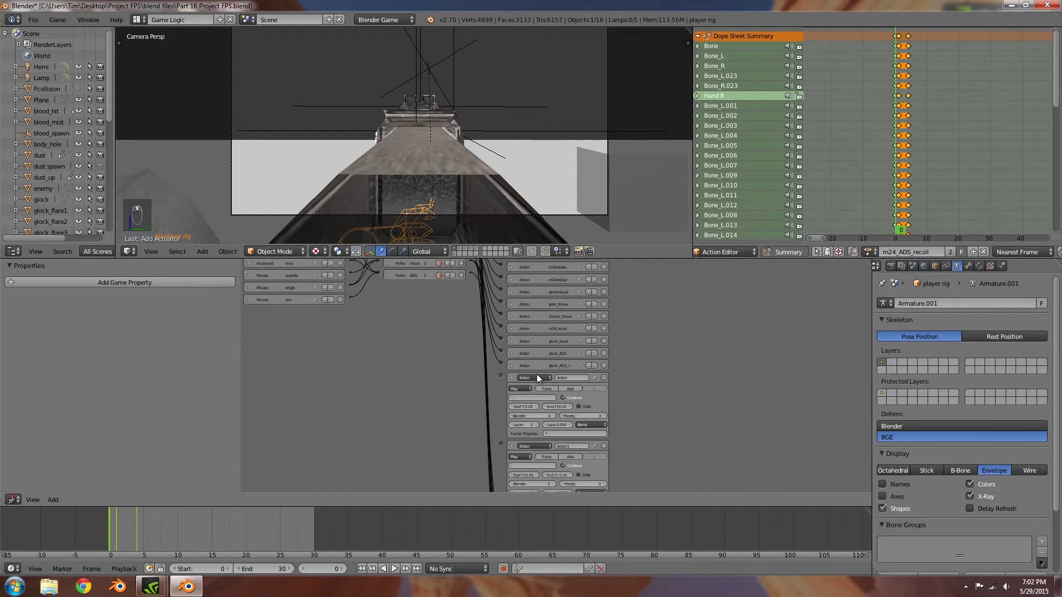
# Rename the first new Action actuator to m24_ADS and assign the m24_ADS action to it.
pyautogui.keyDown('ctrl'); pyautogui.scroll(4, 561, 398); pyautogui.keyUp('ctrl')
pyautogui.scroll(-3, 561, 398)
pyautogui.click(686, 388)
pyautogui.write('m24_ADS')
pyautogui.press('Return')
pyautogui.click(642, 416)
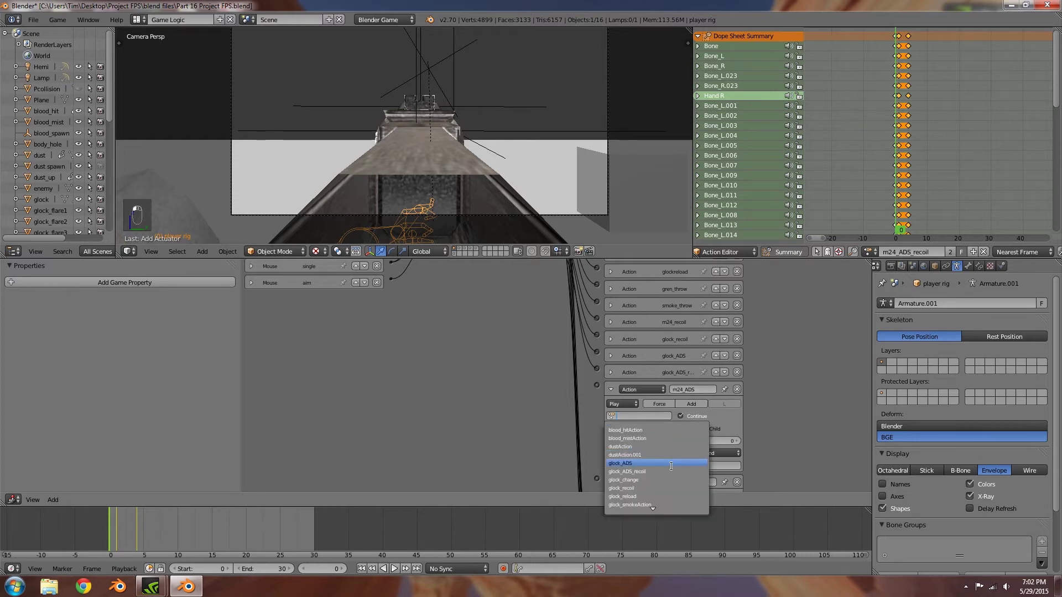
pyautogui.write('m24')
pyautogui.click(637, 438)
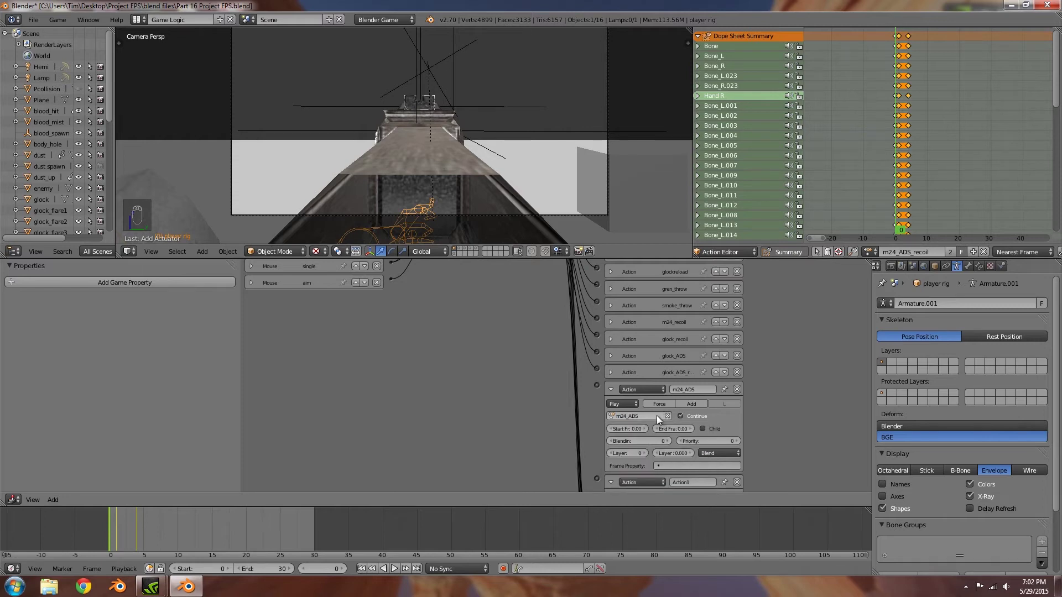
# Set the end frame of the m24_ADS actuator to 10.
pyautogui.scroll(-3, 658, 409)
pyautogui.click(678, 391)
pyautogui.write('3')
pyautogui.click(813, 397)
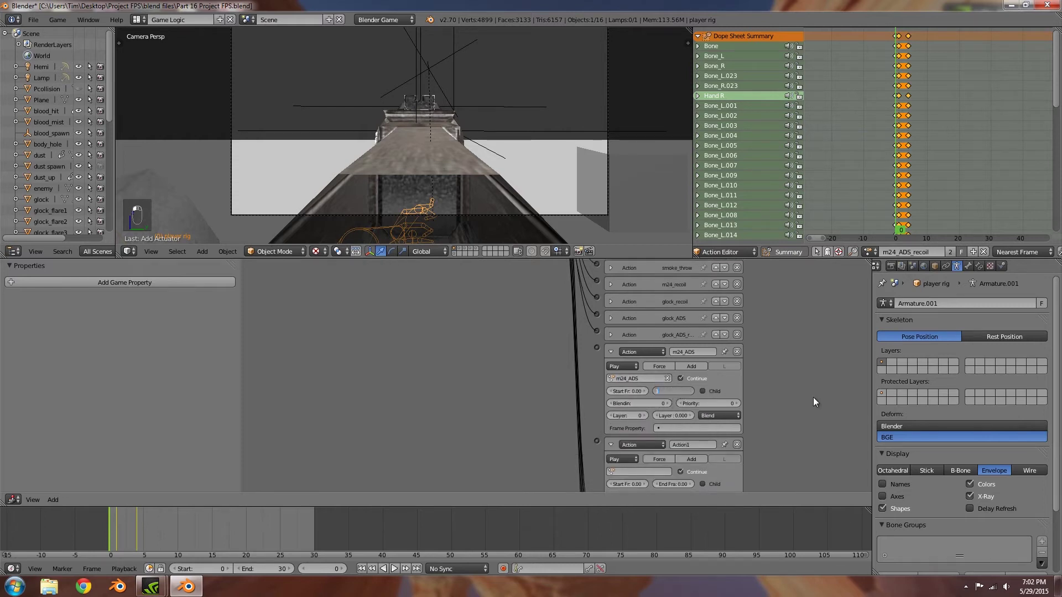
pyautogui.click(673, 390)
pyautogui.scroll(2, 746, 379)
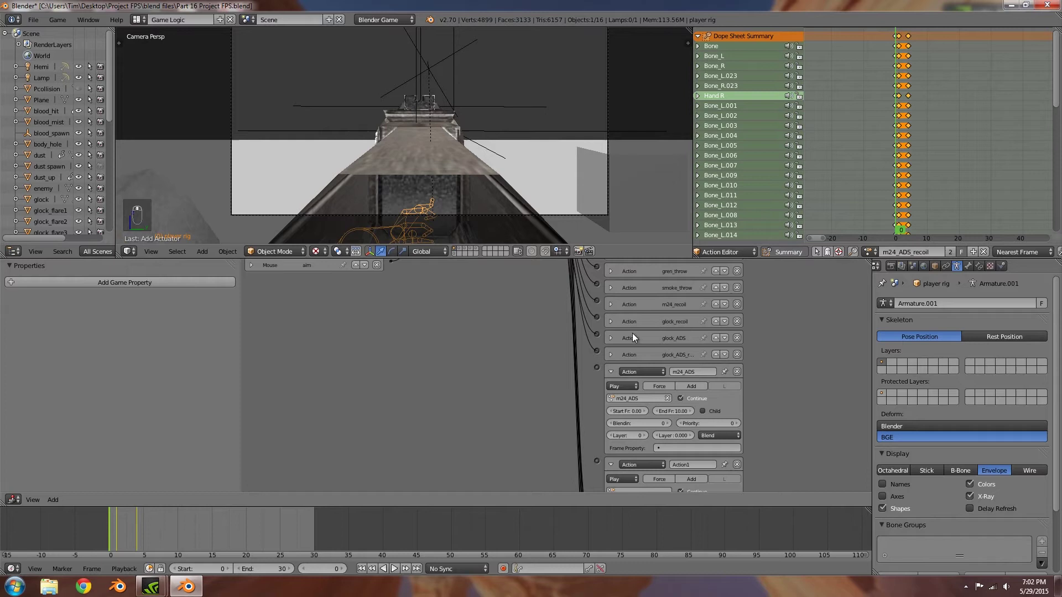
# Check the glock_ADS actuator's settings for reference and set the m24_ADS actuator's play mode to Flipper.
pyautogui.click(611, 338)
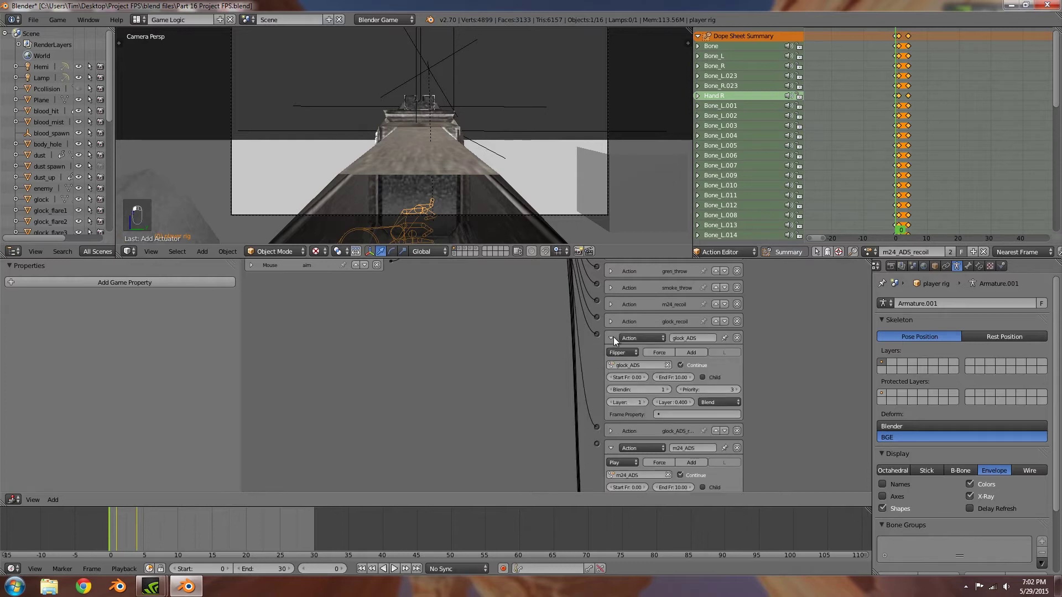
pyautogui.click(611, 337)
pyautogui.click(622, 386)
pyautogui.click(622, 354)
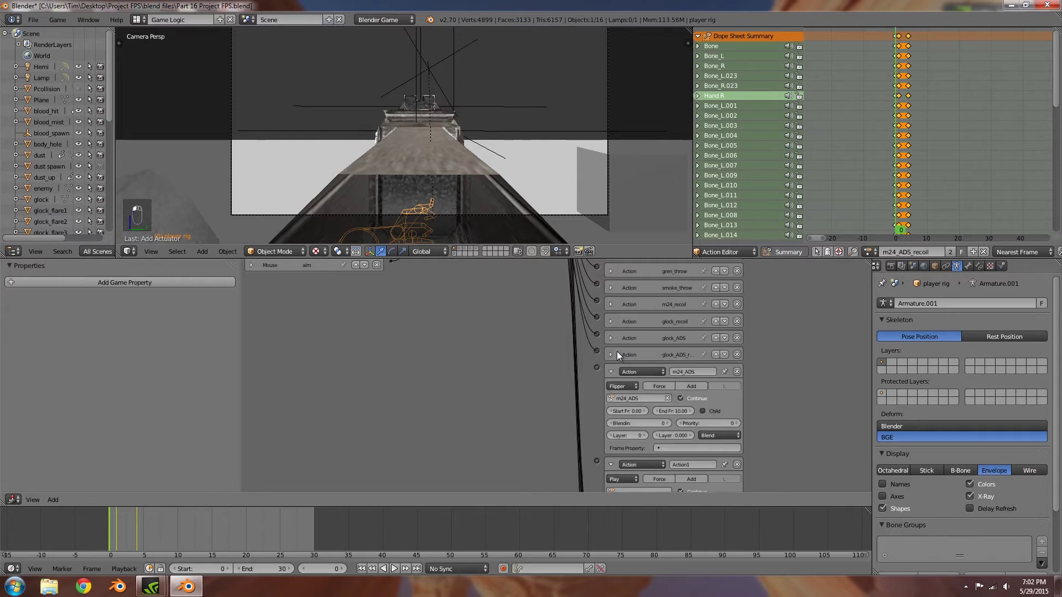
pyautogui.click(610, 338)
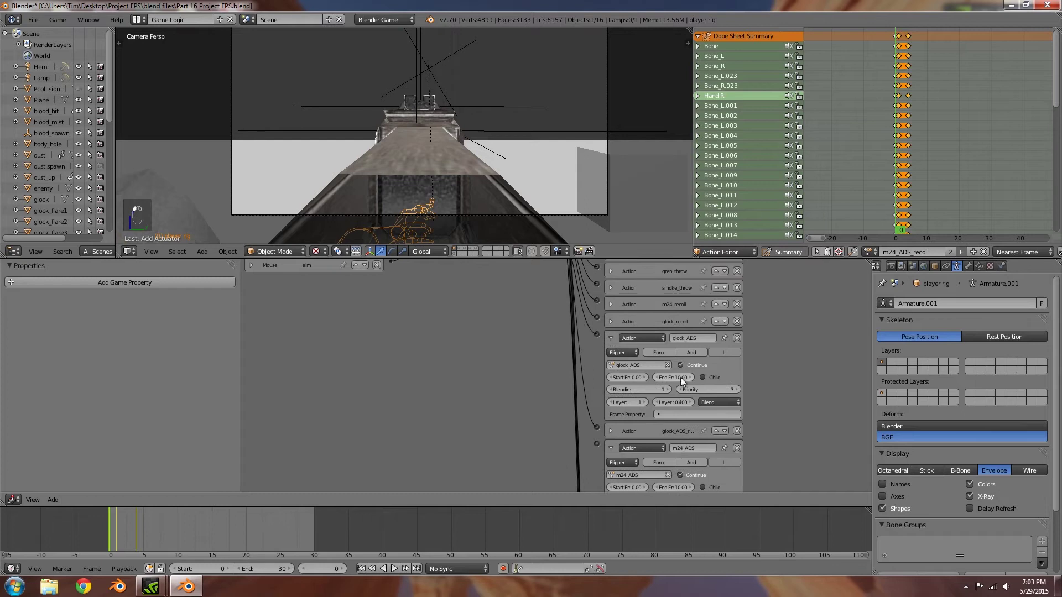
pyautogui.click(611, 338)
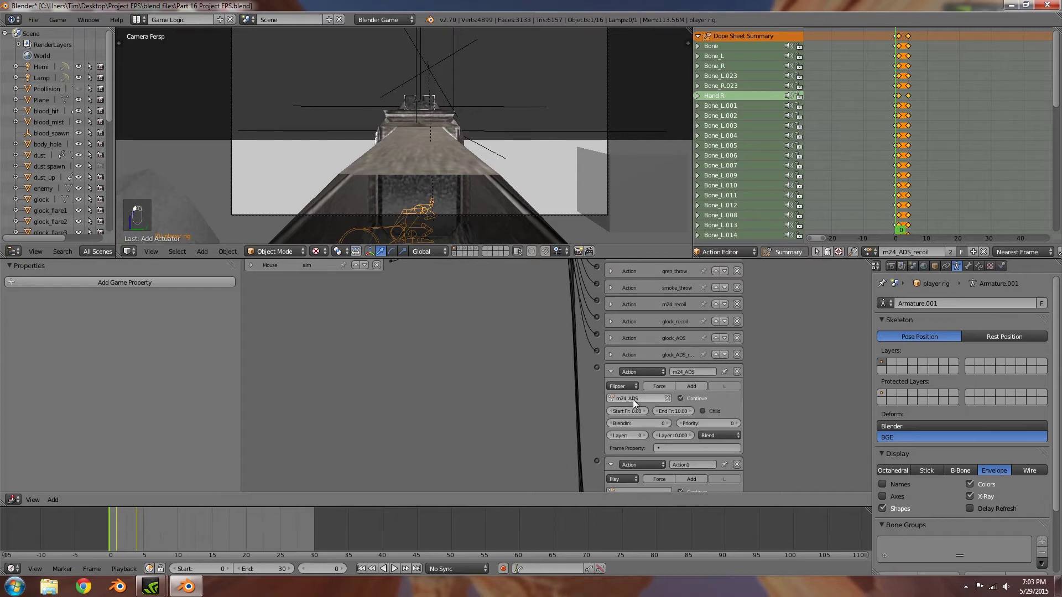
# Set the m24_ADS actuator's Blendin to 3 and its Priority to 1.
pyautogui.click(666, 424)
pyautogui.click(667, 424)
pyautogui.click(738, 423)
pyautogui.click(667, 423)
pyautogui.scroll(-3, 634, 452)
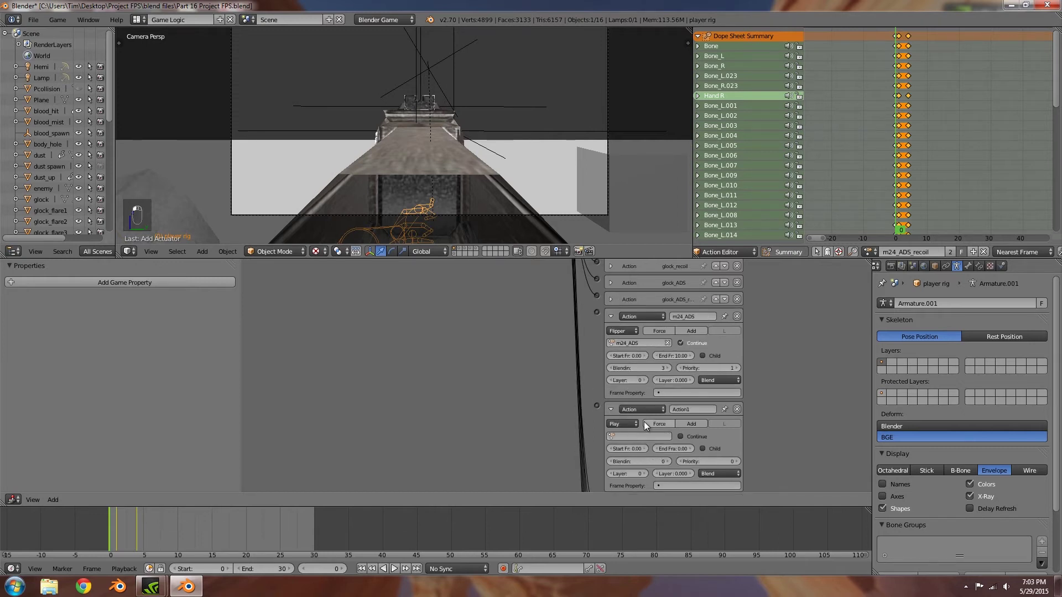
# Assign the m24_ADS_recoil action to the second new actuator and set its end frame to 4.
pyautogui.click(643, 436)
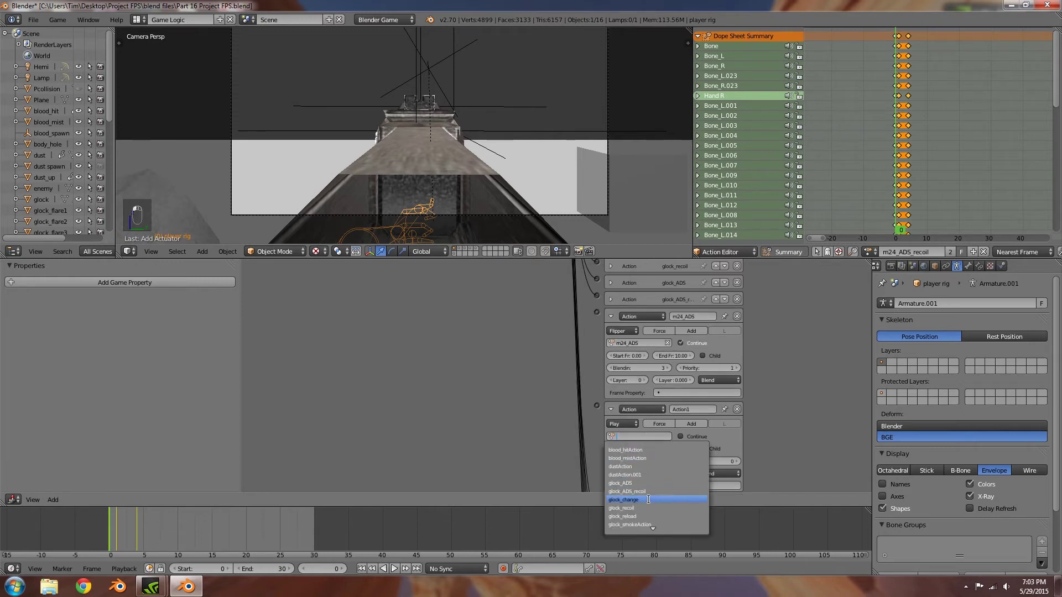
pyautogui.write('m24')
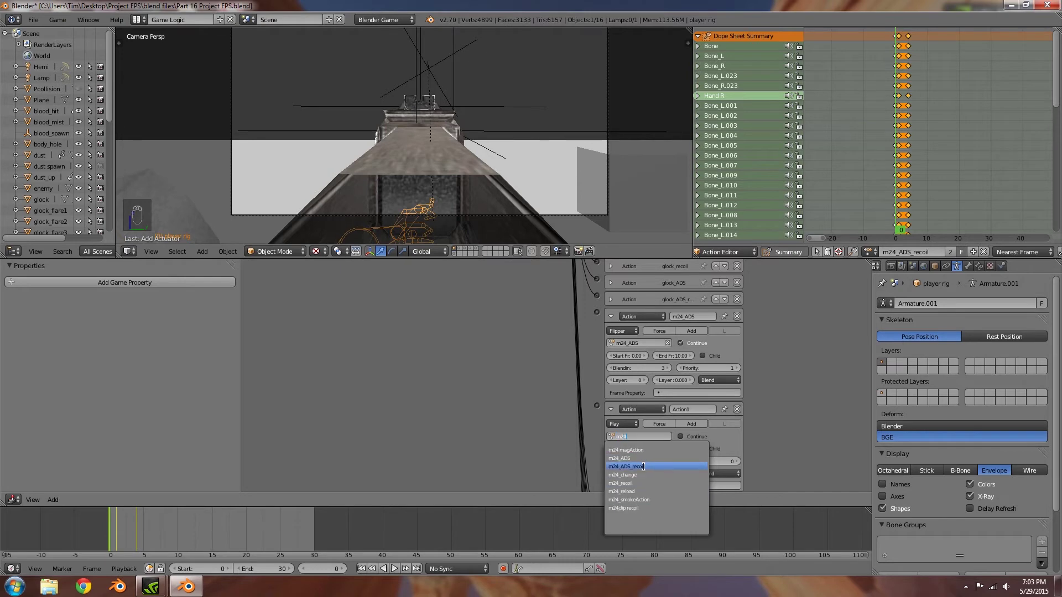
pyautogui.click(643, 466)
pyautogui.click(674, 449)
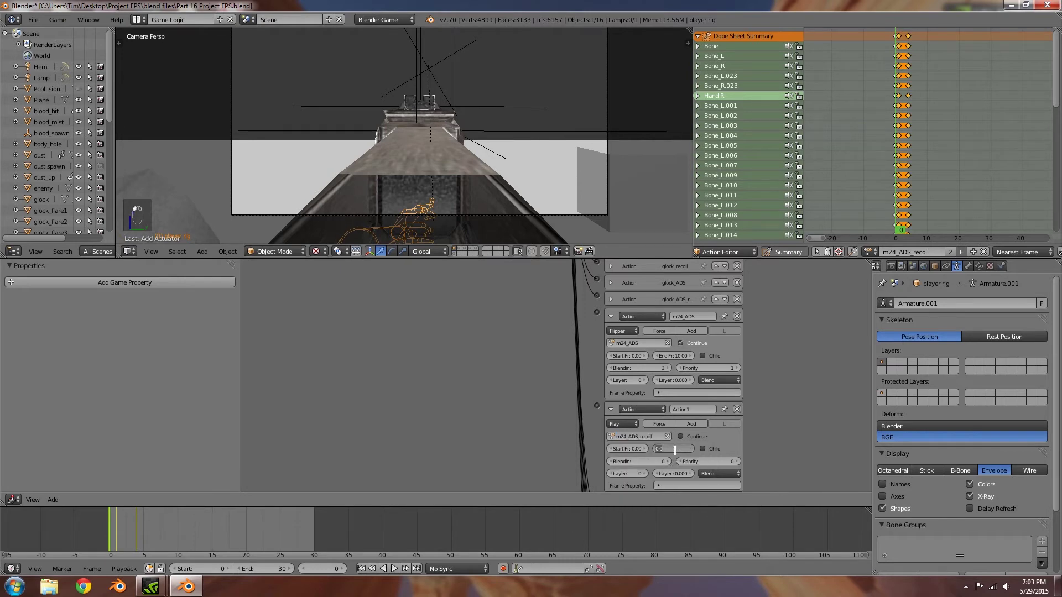
pyautogui.press('Return')
# Set the recoil actuator's Blendin and Priority to 2 and compare it with the glock_ADS_recoil actuator.
pyautogui.click(668, 461)
pyautogui.click(740, 461)
pyautogui.click(740, 461)
pyautogui.scroll(-2, 610, 296)
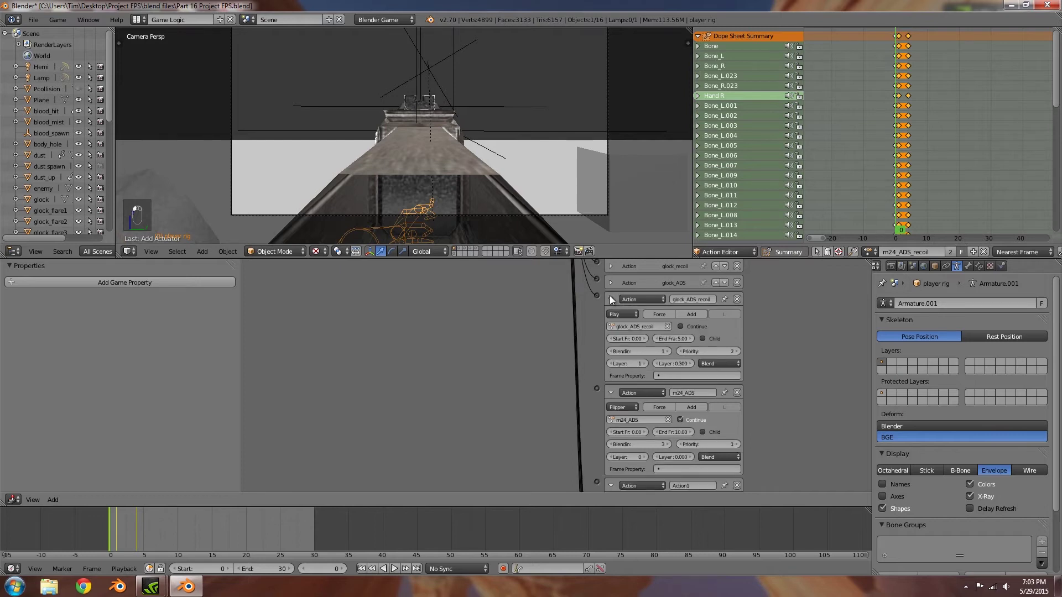
pyautogui.scroll(-2, 671, 414)
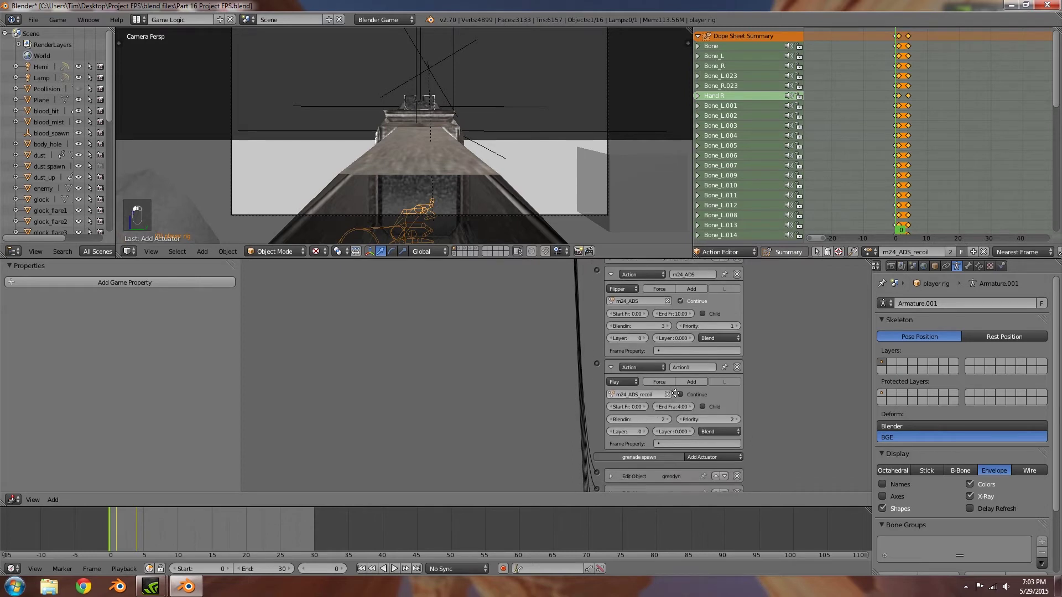
# Set both new m24 actuators to layer 2 and raise their layer weights, using 0.300 for m24_ADS.
pyautogui.click(645, 341)
pyautogui.click(645, 342)
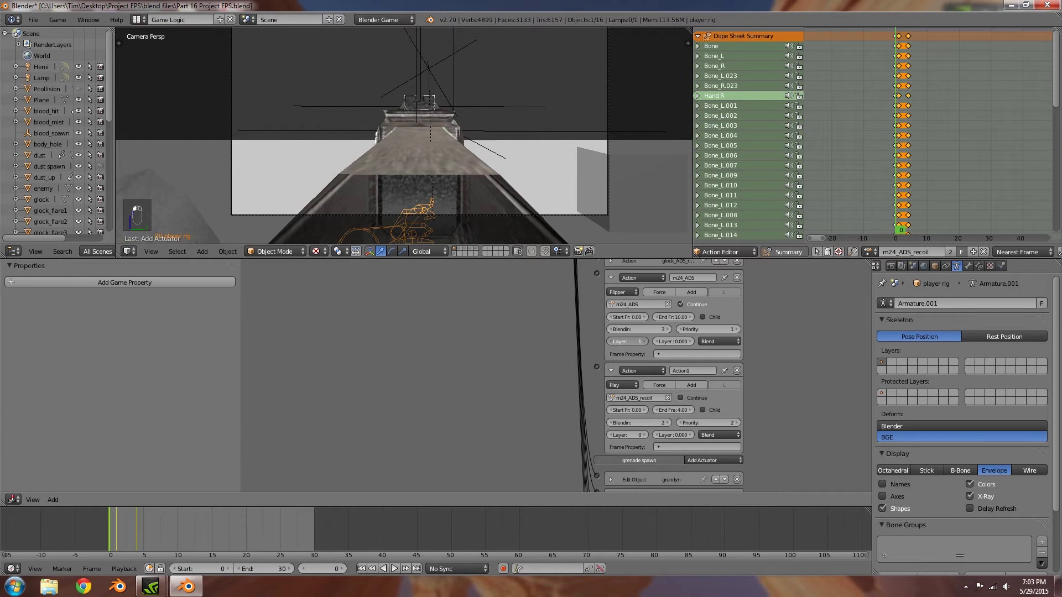
pyautogui.click(648, 432)
pyautogui.click(648, 432)
pyautogui.click(691, 340)
pyautogui.click(691, 341)
pyautogui.click(691, 340)
pyautogui.click(691, 435)
pyautogui.click(691, 435)
pyautogui.click(691, 435)
pyautogui.scroll(-3, 586, 374)
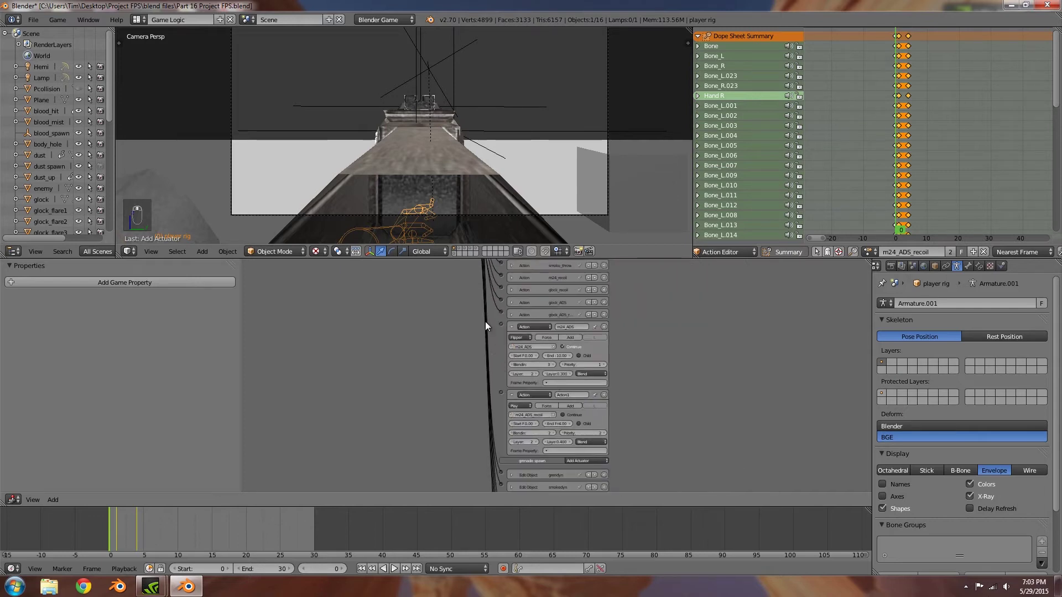
# Link the two new m24 actuators to the player rig's Python controllers and collapse both actuators.
pyautogui.scroll(-2, 486, 321)
pyautogui.moveTo(486, 322); pyautogui.dragTo(456, 402, button='middle')
pyautogui.moveTo(449, 366); pyautogui.dragTo(506, 347, button='middle')
pyautogui.scroll(4, 456, 356)
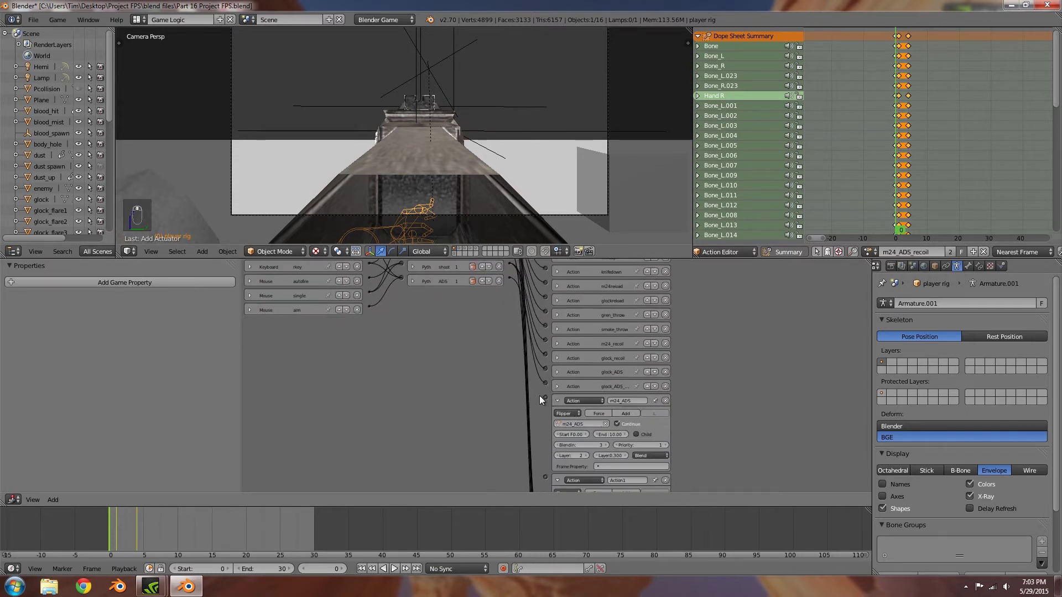
pyautogui.moveTo(545, 396)
pyautogui.mouseDown()
pyautogui.moveTo(509, 278)
pyautogui.moveTo(523, 487)
pyautogui.moveTo(522, 460)
pyautogui.mouseUp()
pyautogui.scroll(-1, 513, 307)
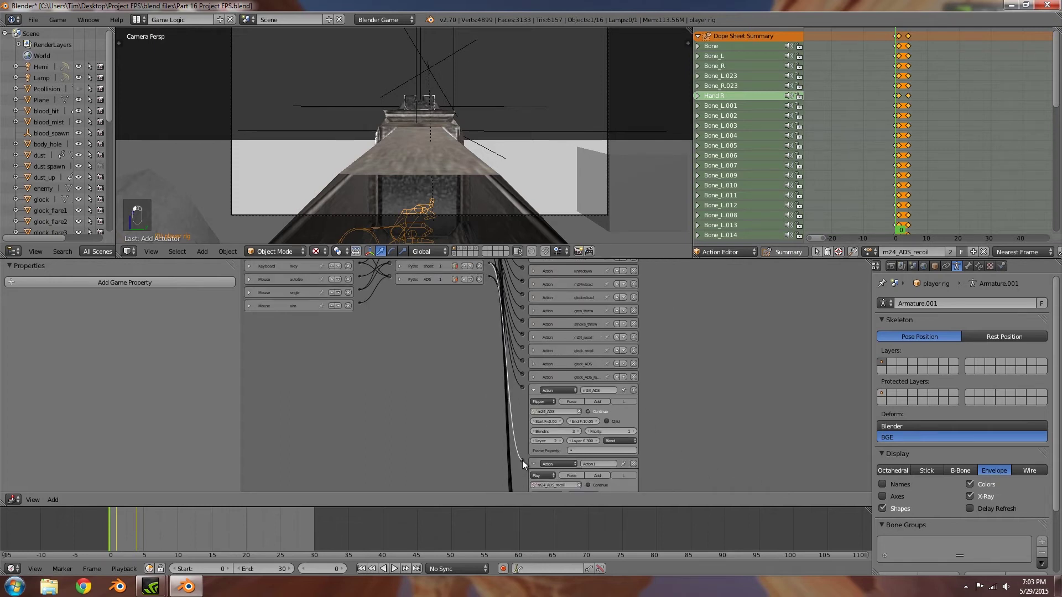
pyautogui.click(533, 390)
pyautogui.click(533, 403)
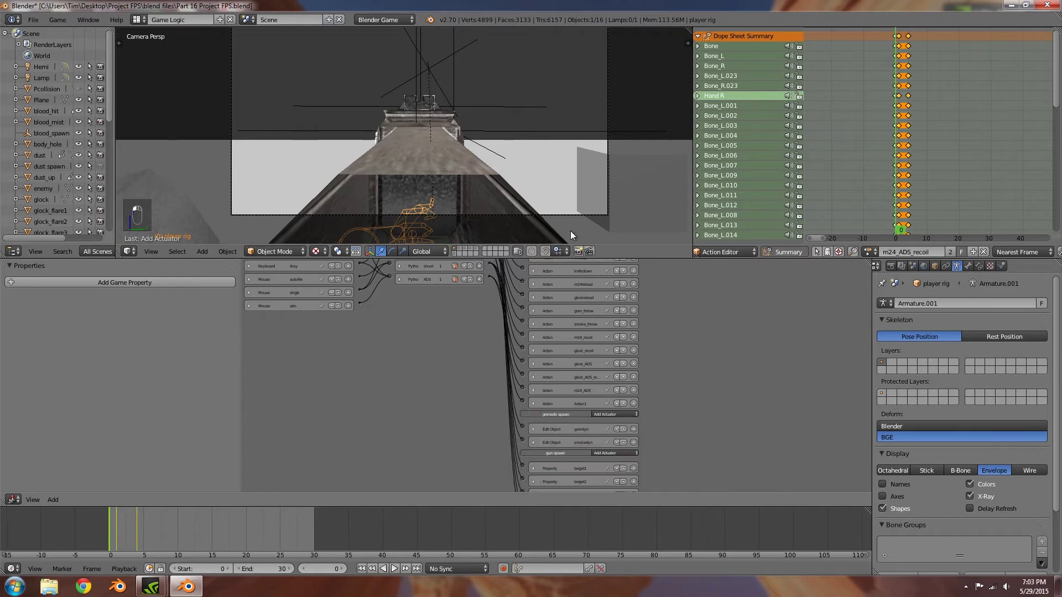
# Switch the Action Editor area to the Text Editor with the ADS.py script.
pyautogui.hscroll(-5, 715, 251)
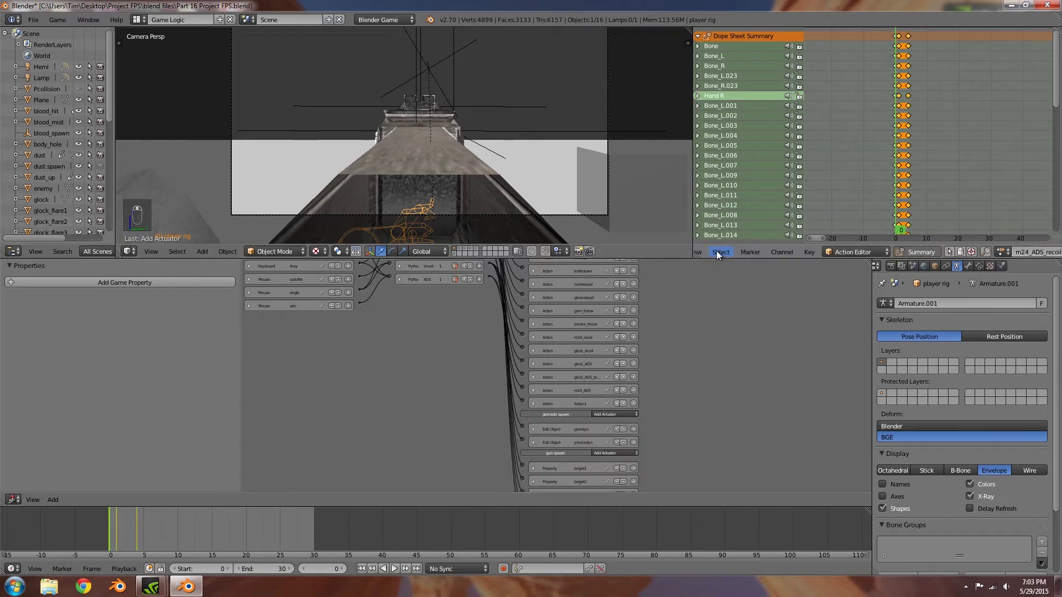
pyautogui.click(705, 251)
pyautogui.click(706, 251)
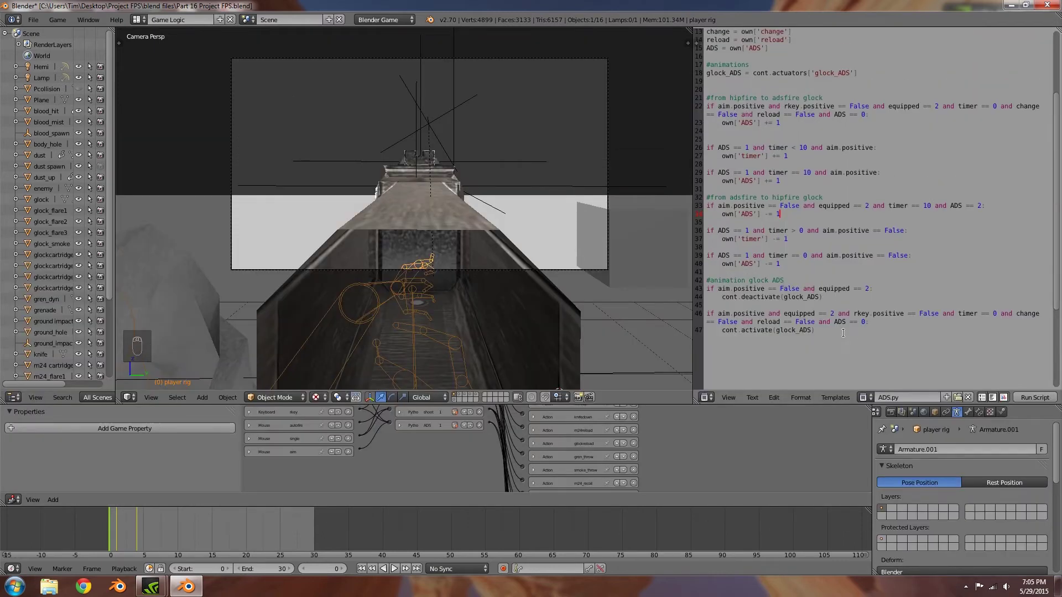
# Add the line m24_ADS = cont.actuators['m24_ADS'] below the glock_ADS line in the animations section of ADS.py.
pyautogui.scroll(4, 842, 333)
pyautogui.click(708, 182)
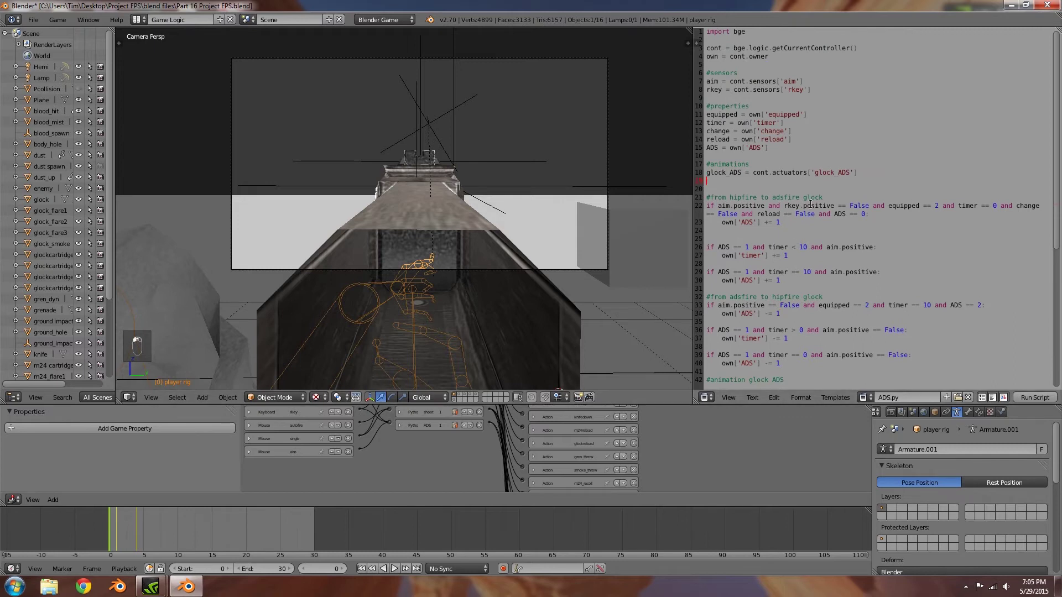
pyautogui.write('m24')
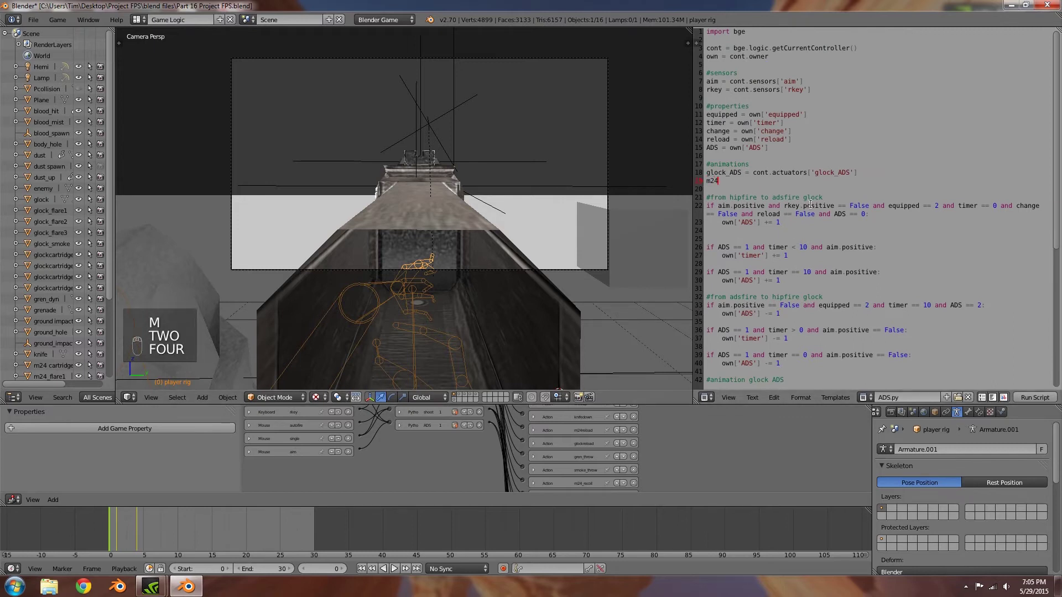
pyautogui.write('_ADS = c')
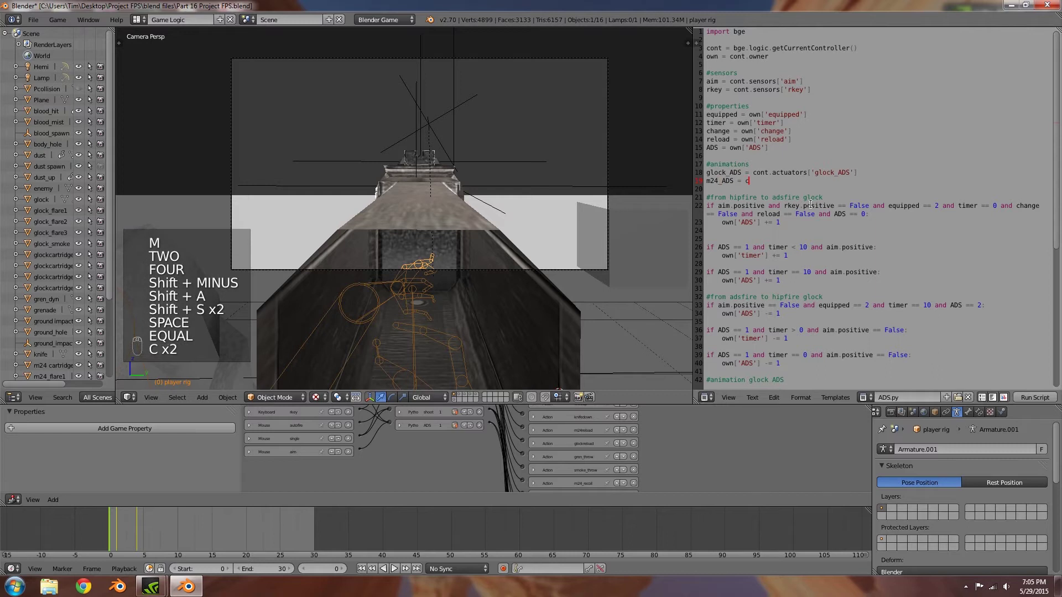
pyautogui.write('otn.')
pyautogui.press('BackSpace')
pyautogui.press('BackSpace')
pyautogui.press('BackSpace')
pyautogui.press('BackSpace')
pyautogui.press('BackSpace')
pyautogui.write('nt.')
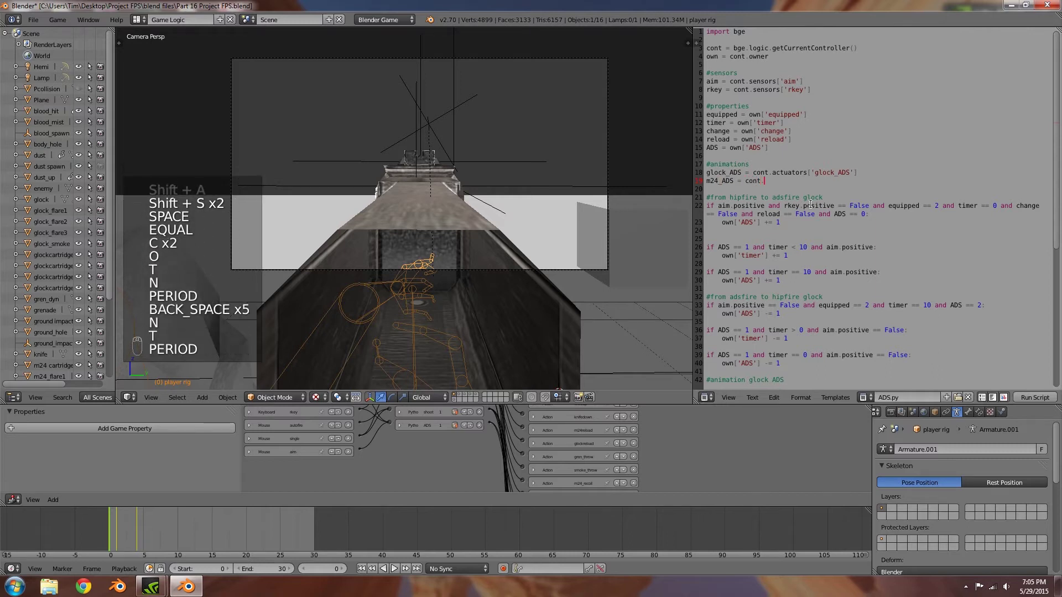
pyautogui.write("actuators['")
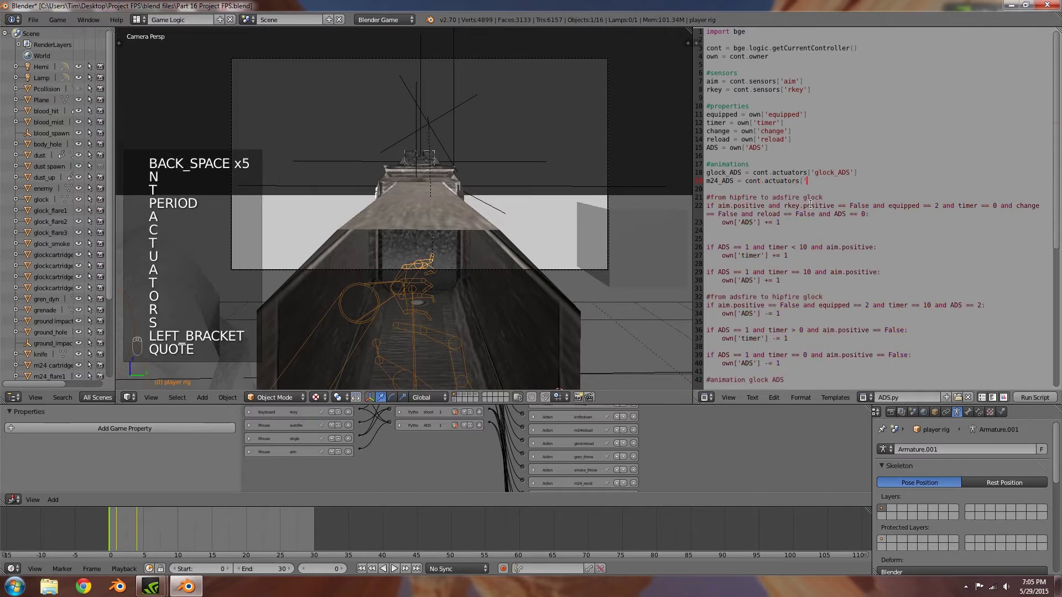
pyautogui.write('m24_')
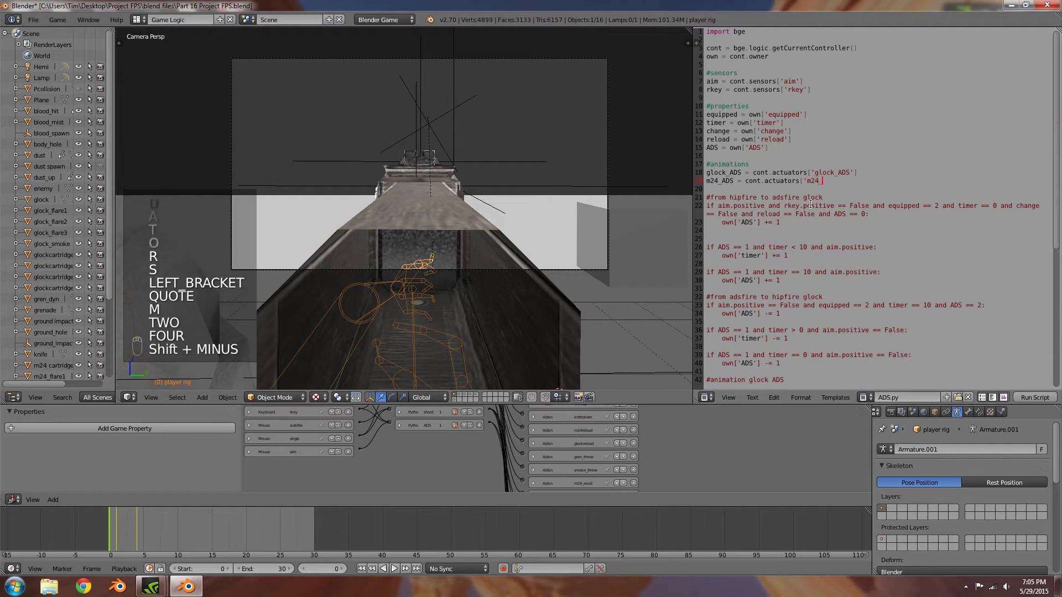
pyautogui.write("ADS']")
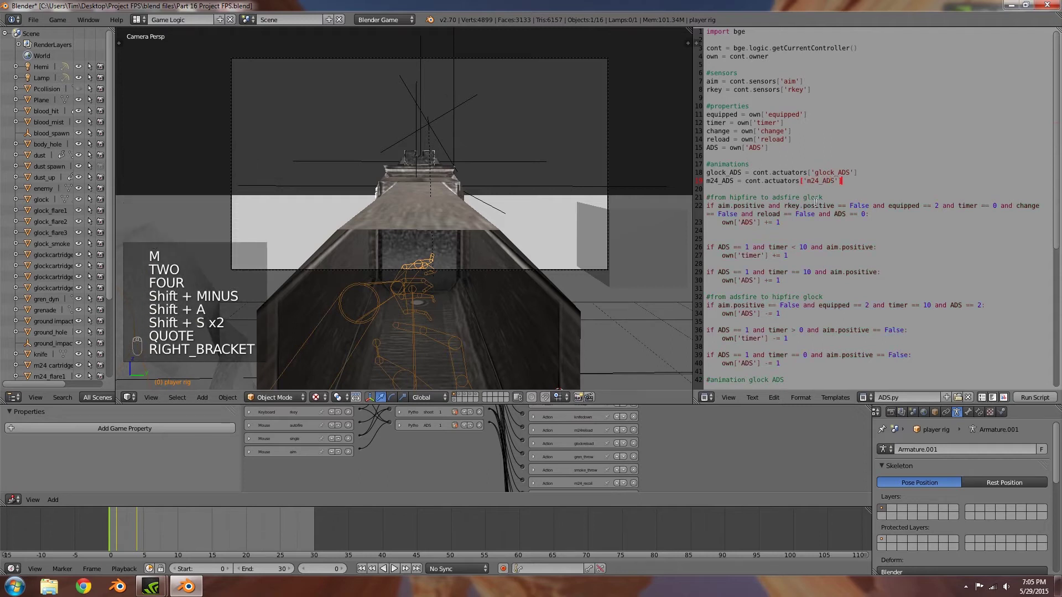
# Remove the extra blank line in the hipfire-to-adsfire section and copy the whole glock ADS code, from that section through the animation block.
pyautogui.scroll(-7, 815, 203)
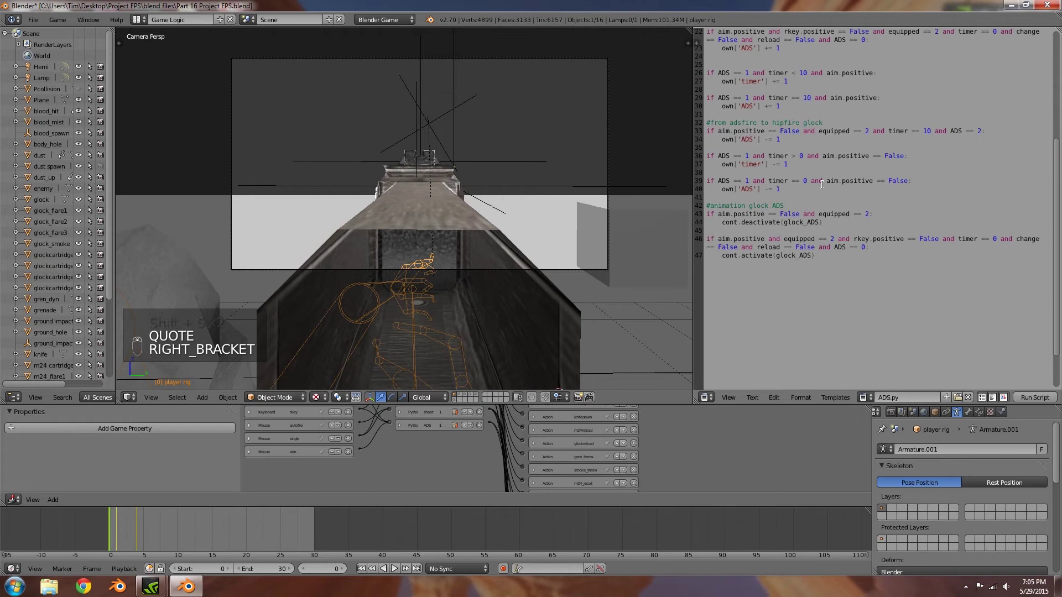
pyautogui.scroll(3, 821, 184)
pyautogui.click(743, 137)
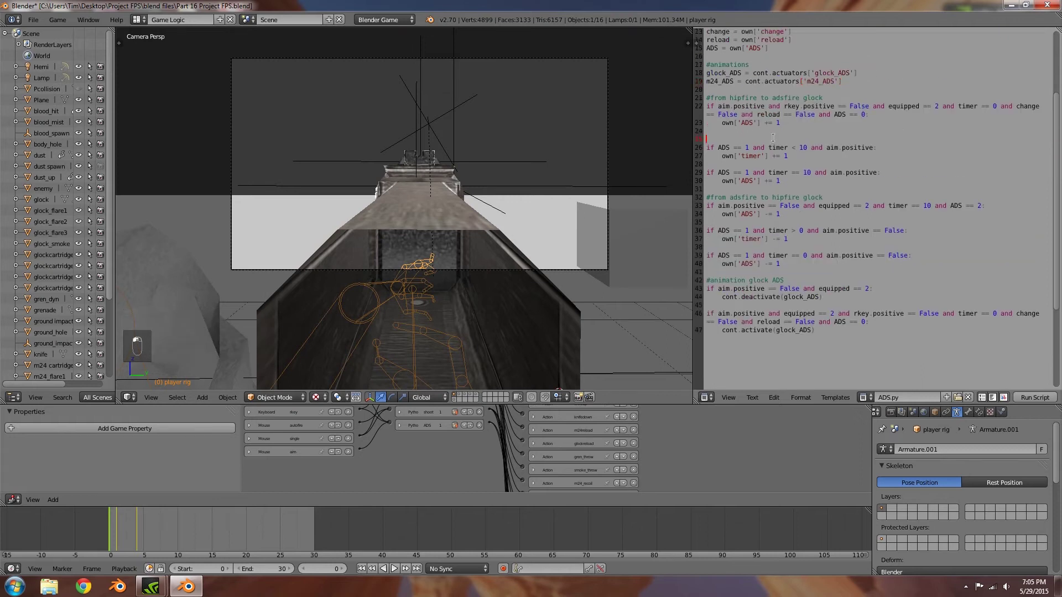
pyautogui.press('BackSpace')
pyautogui.scroll(-1, 792, 140)
pyautogui.moveTo(851, 308); pyautogui.dragTo(703, 73)
pyautogui.hotkey('ctrl', 'c')
# Add unindented blank lines after the final cont.activate(glock_ADS) line of the script.
pyautogui.scroll(-4, 843, 237)
pyautogui.click(851, 214)
pyautogui.press('Return')
pyautogui.press('Return')
pyautogui.press('Return')
pyautogui.press('BackSpace')
pyautogui.press('BackSpace')
pyautogui.press('BackSpace')
pyautogui.press('BackSpace')
pyautogui.press('BackSpace')
pyautogui.press('BackSpace')
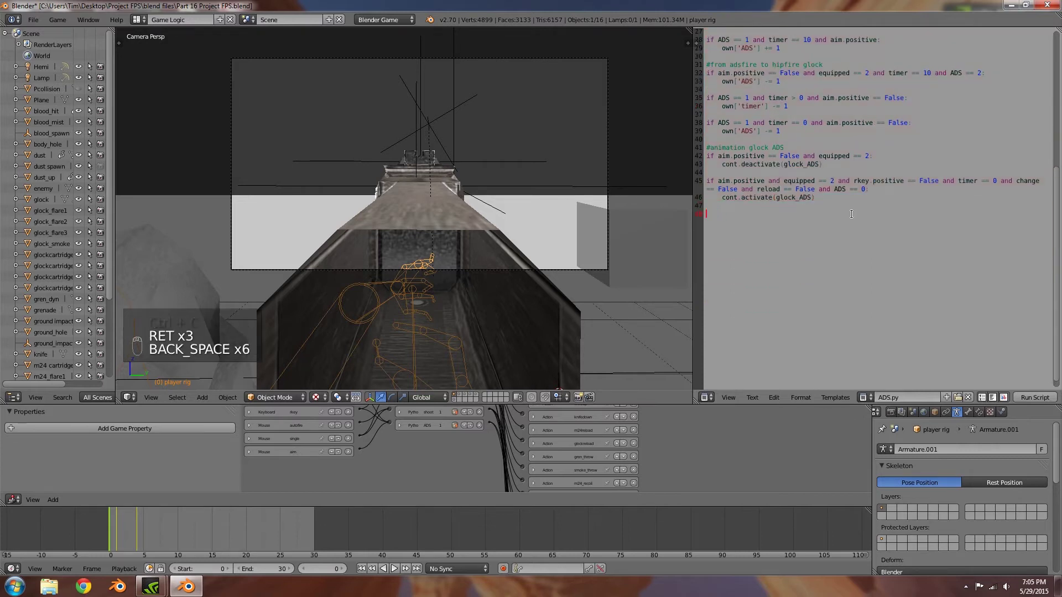
pyautogui.hotkey('ctrl', 'v')
pyautogui.scroll(5, 846, 238)
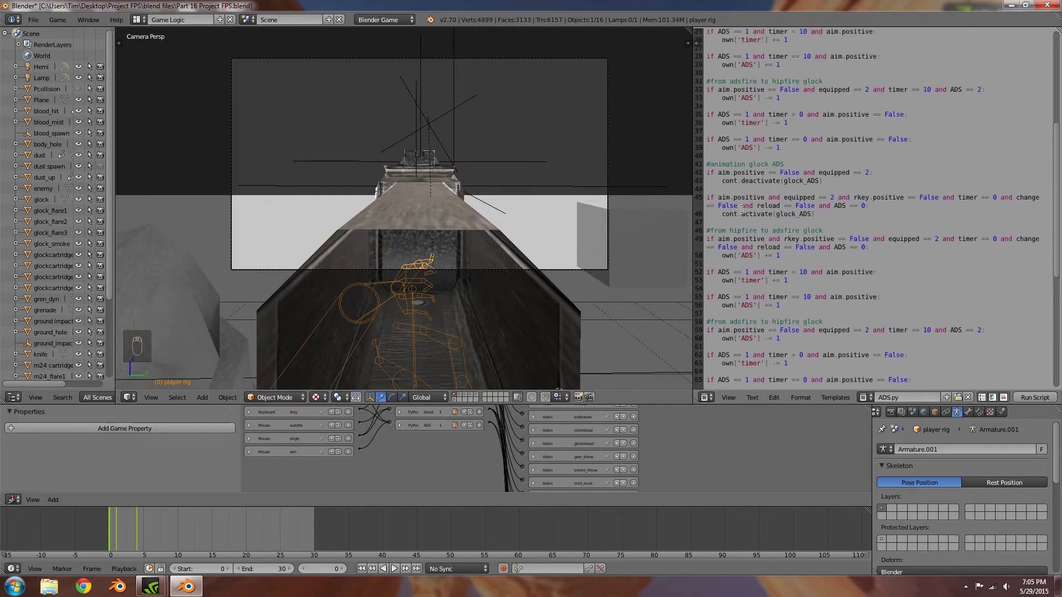
pyautogui.hotkey('ctrl', 'z')
pyautogui.scroll(-3, 764, 214)
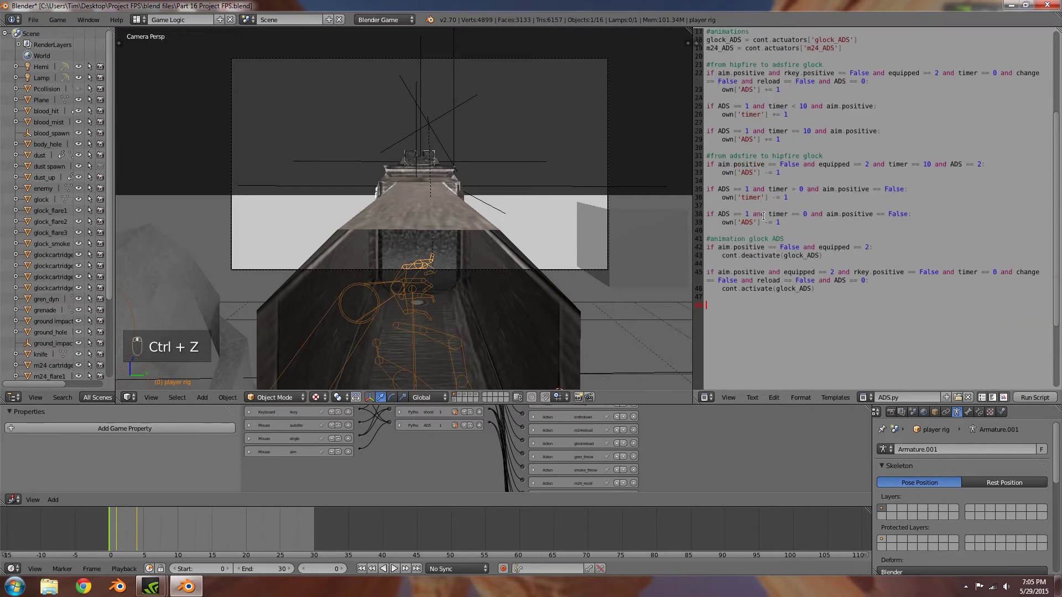
# Add one more blank line at the end of the script and paste the copied glock ADS code there.
pyautogui.press('Return')
pyautogui.hotkey('ctrl', 'v')
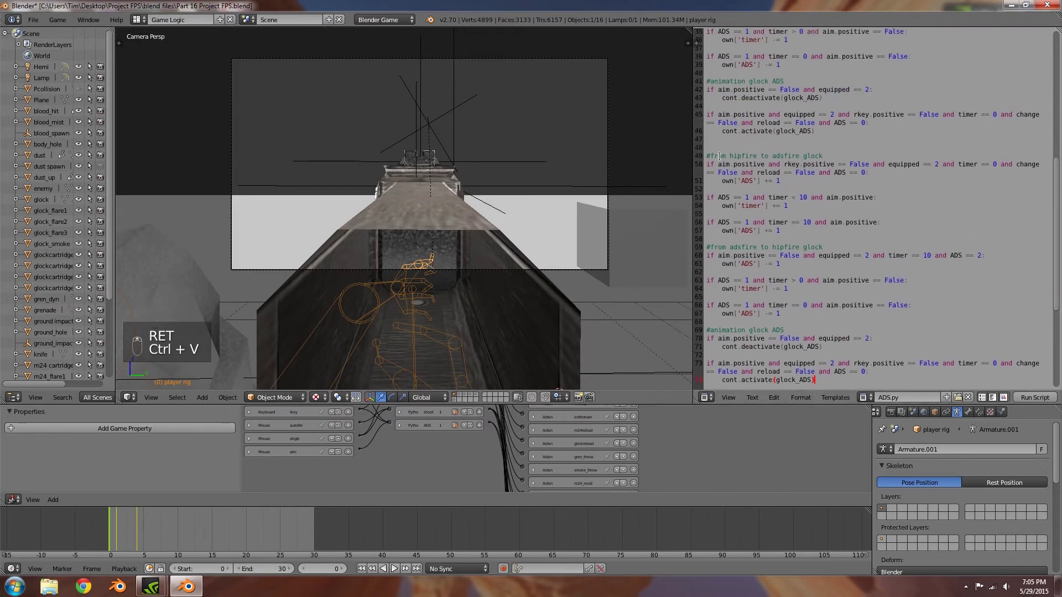
pyautogui.click(833, 156)
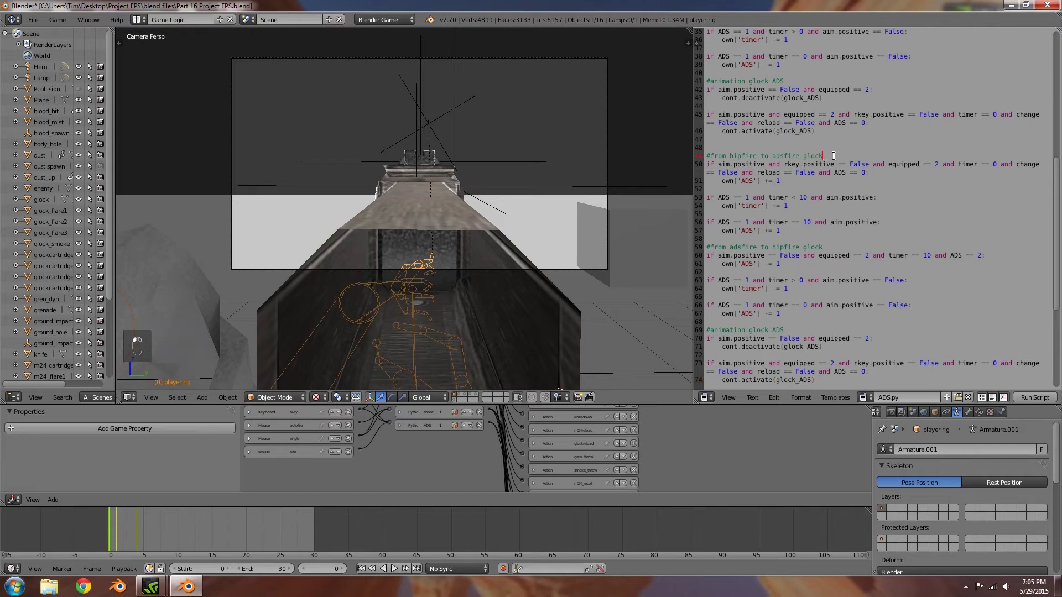
# Change the pasted hipfire-to-adsfire comment to end in m24 and set its condition to equipped == 1.
pyautogui.press('BackSpace')
pyautogui.press('BackSpace')
pyautogui.press('BackSpace')
pyautogui.press('BackSpace')
pyautogui.press('BackSpace')
pyautogui.press('BackSpace')
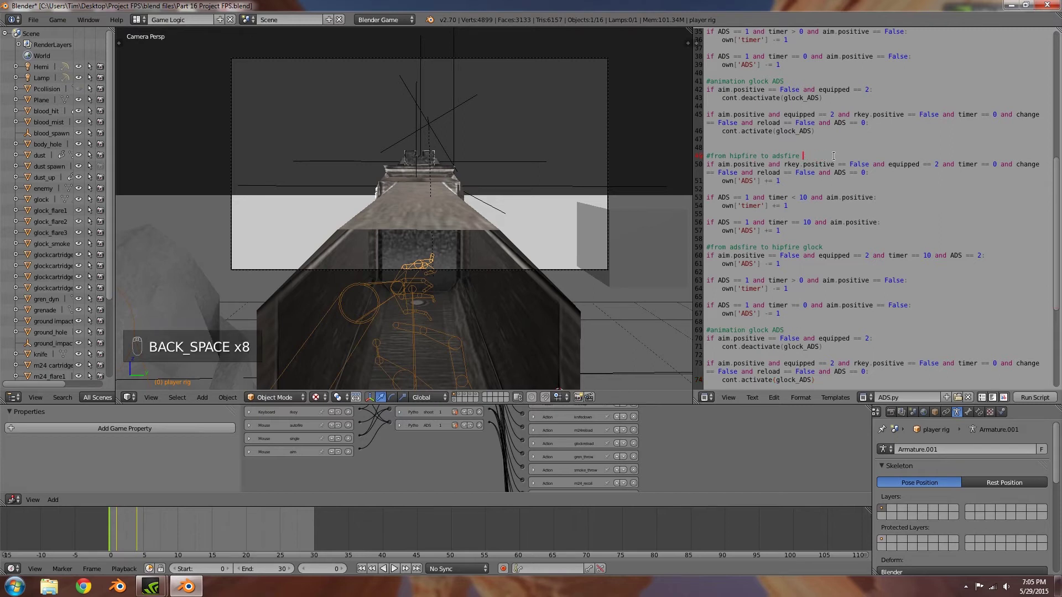
pyautogui.write('m24')
pyautogui.click(937, 165)
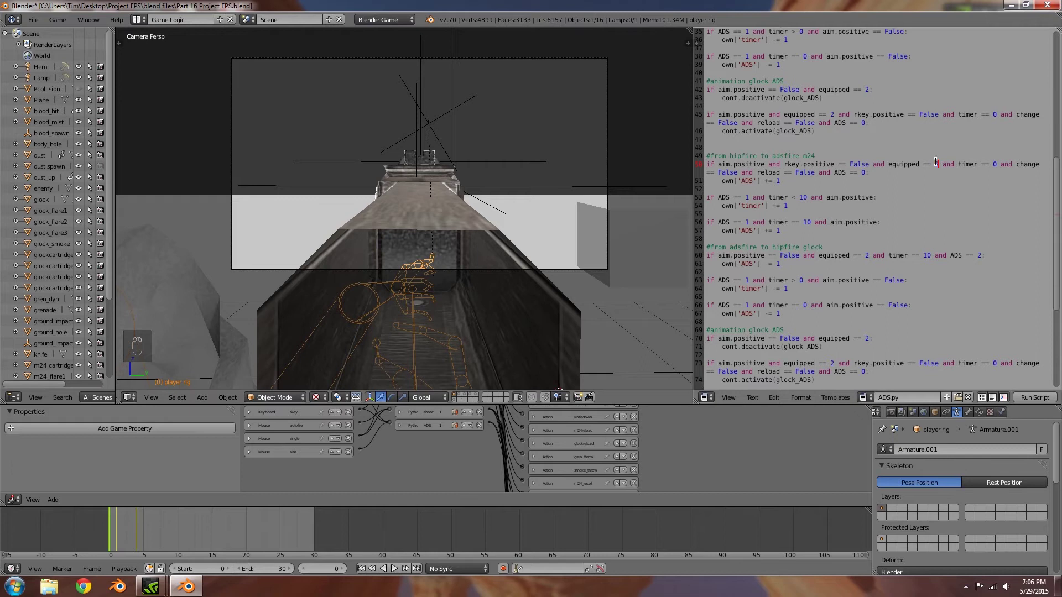
pyautogui.press('BackSpace')
pyautogui.write('1')
# Change the pasted adsfire-to-hipfire comment to end in m24 and set its condition to equipped == 1.
pyautogui.scroll(-4, 815, 276)
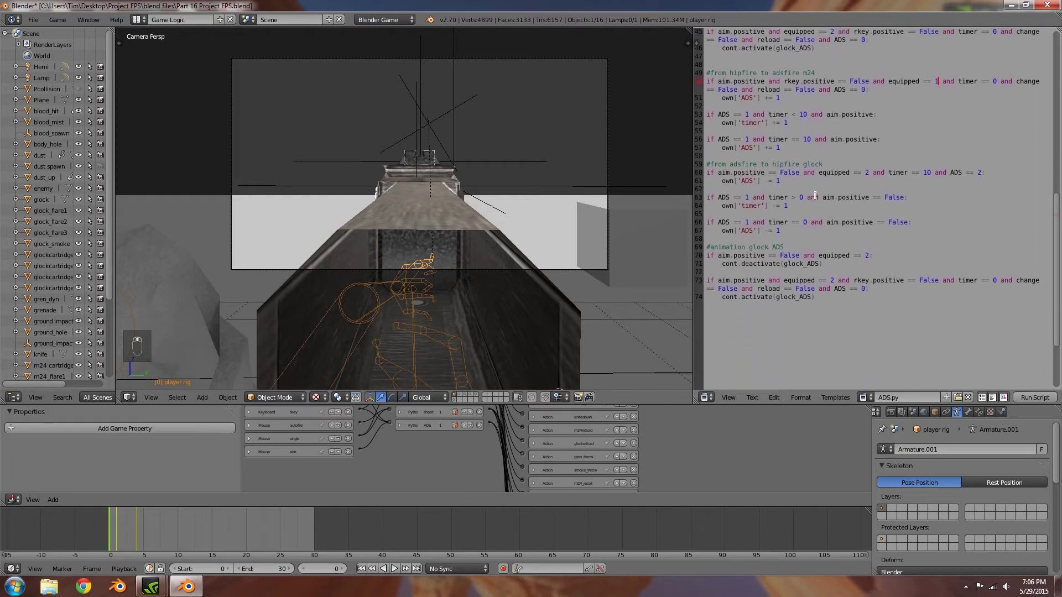
pyautogui.click(746, 164)
pyautogui.click(843, 166)
pyautogui.press('BackSpace')
pyautogui.press('BackSpace')
pyautogui.press('BackSpace')
pyautogui.press('BackSpace')
pyautogui.press('BackSpace')
pyautogui.press('BackSpace')
pyautogui.press('BackSpace')
pyautogui.press('BackSpace')
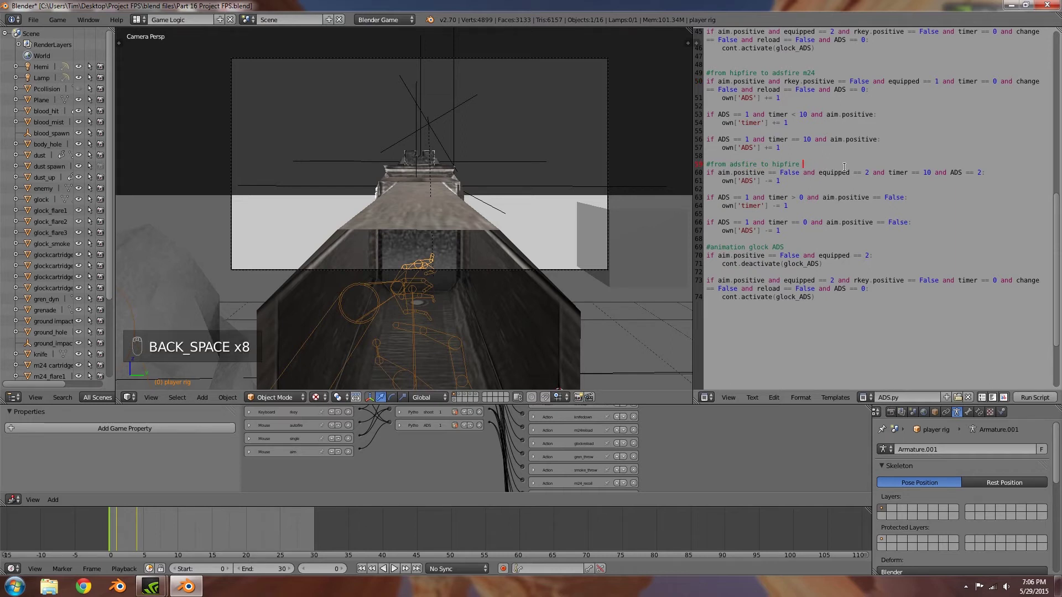
pyautogui.write('m24')
pyautogui.click(869, 172)
pyautogui.press('BackSpace')
pyautogui.write('1')
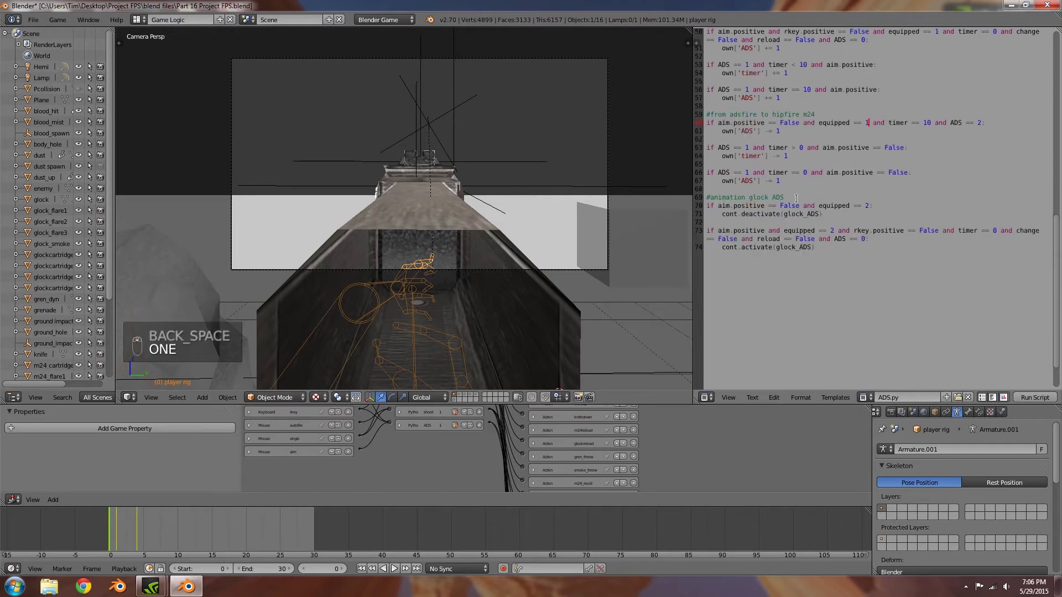
# Change the pasted animation comment to #animation m24 ADS.
pyautogui.scroll(-2, 813, 205)
pyautogui.click(766, 197)
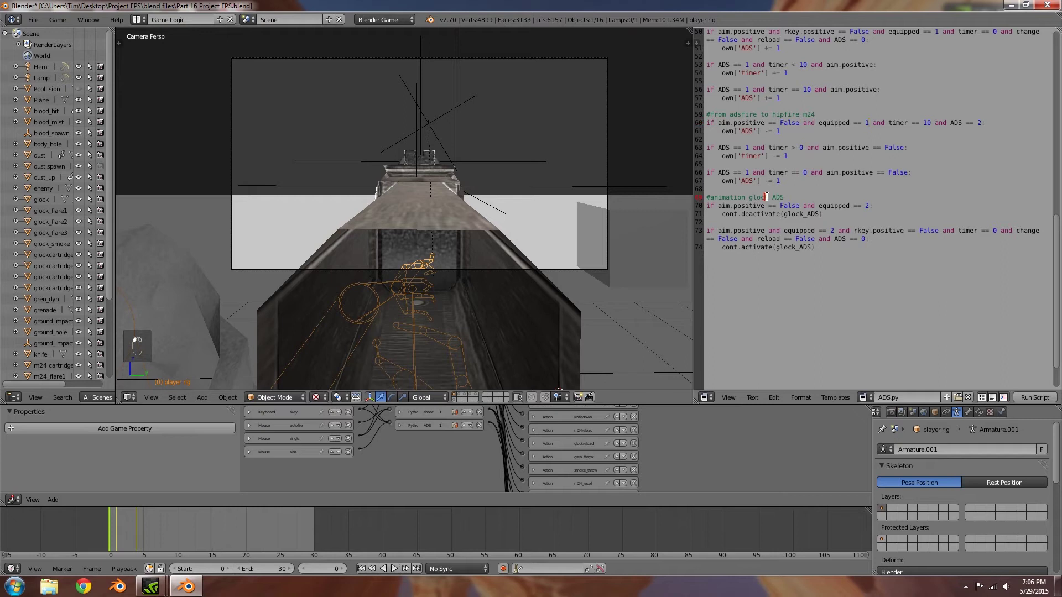
pyautogui.press('Delete')
pyautogui.press('BackSpace')
pyautogui.press('BackSpace')
pyautogui.press('BackSpace')
pyautogui.press('BackSpace')
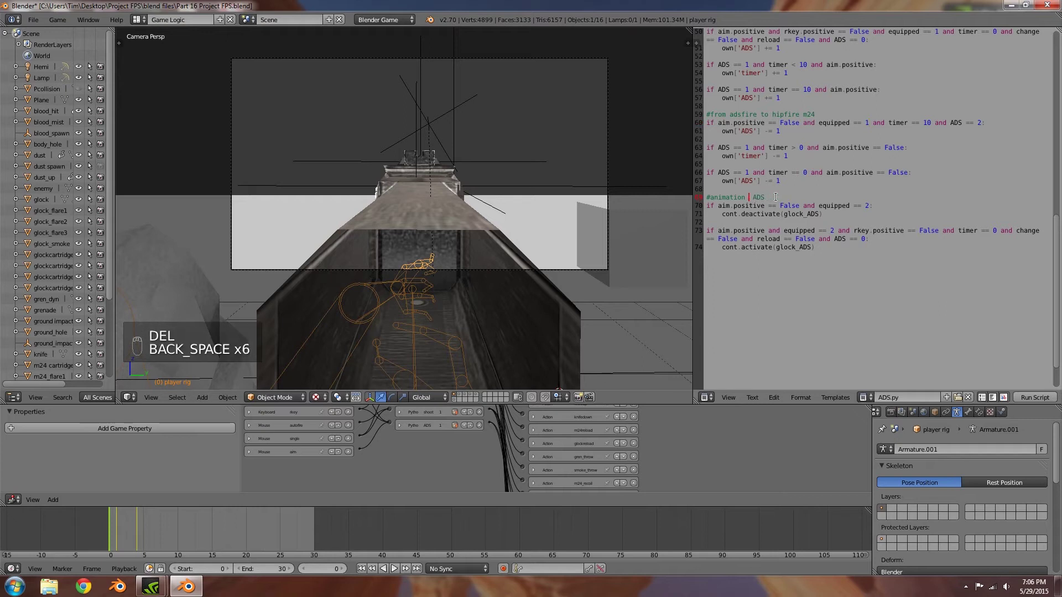
pyautogui.write(',')
pyautogui.press('BackSpace')
pyautogui.write('m24')
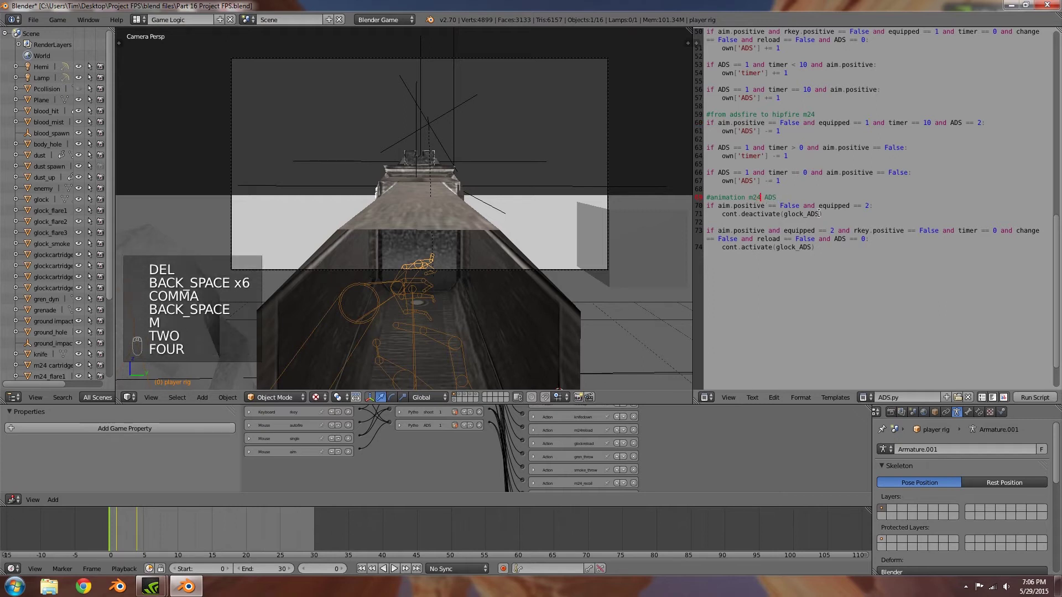
# Set equipped to 1 in both if conditions of the m24 ADS animation block.
pyautogui.click(869, 205)
pyautogui.press('BackSpace')
pyautogui.write('1')
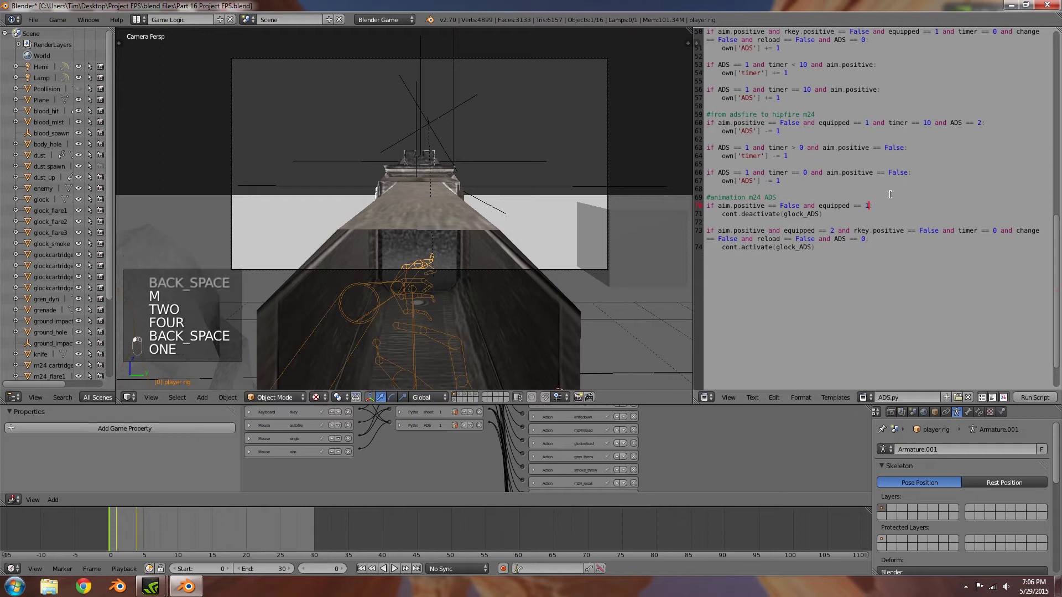
pyautogui.click(833, 230)
pyautogui.press('BackSpace')
pyautogui.write('1')
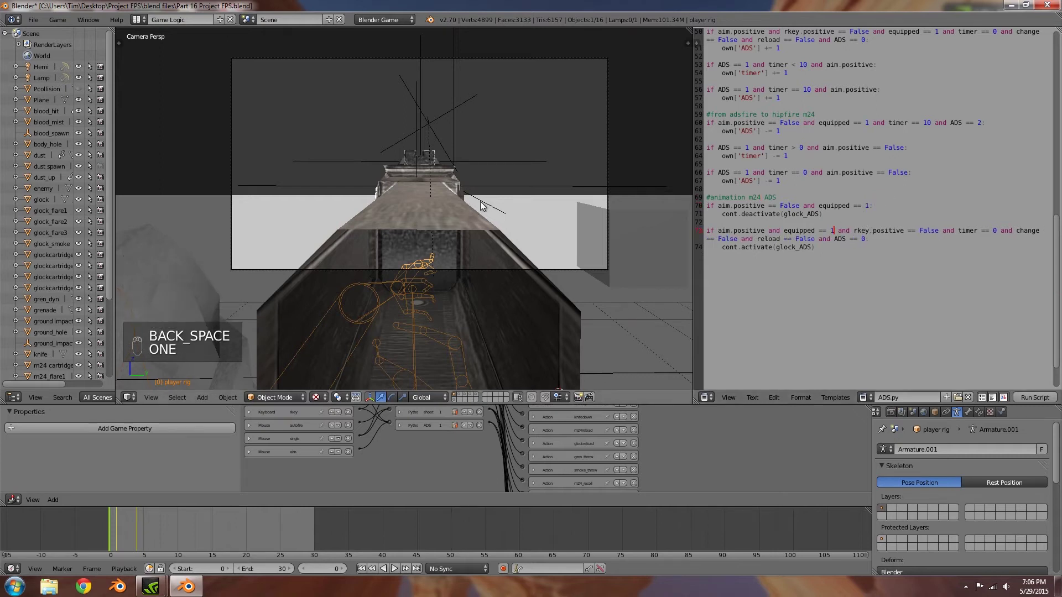
# Replace glock_ADS with m24_ADS in the deactivate and activate calls of the m24 animation block.
pyautogui.scroll(1, 814, 253)
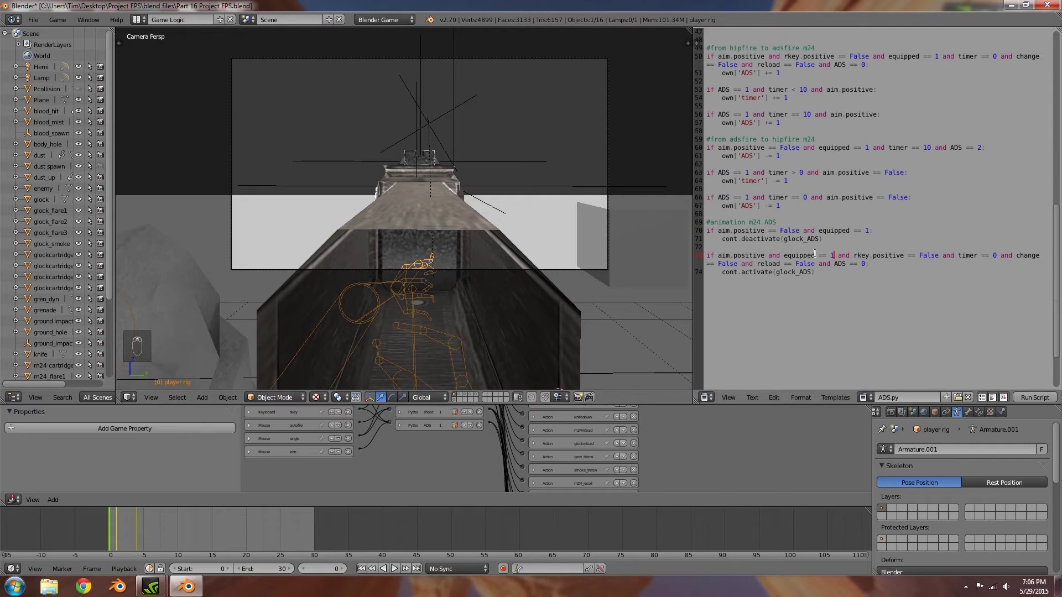
pyautogui.doubleClick(791, 239)
pyautogui.write('m24')
pyautogui.doubleClick(794, 271)
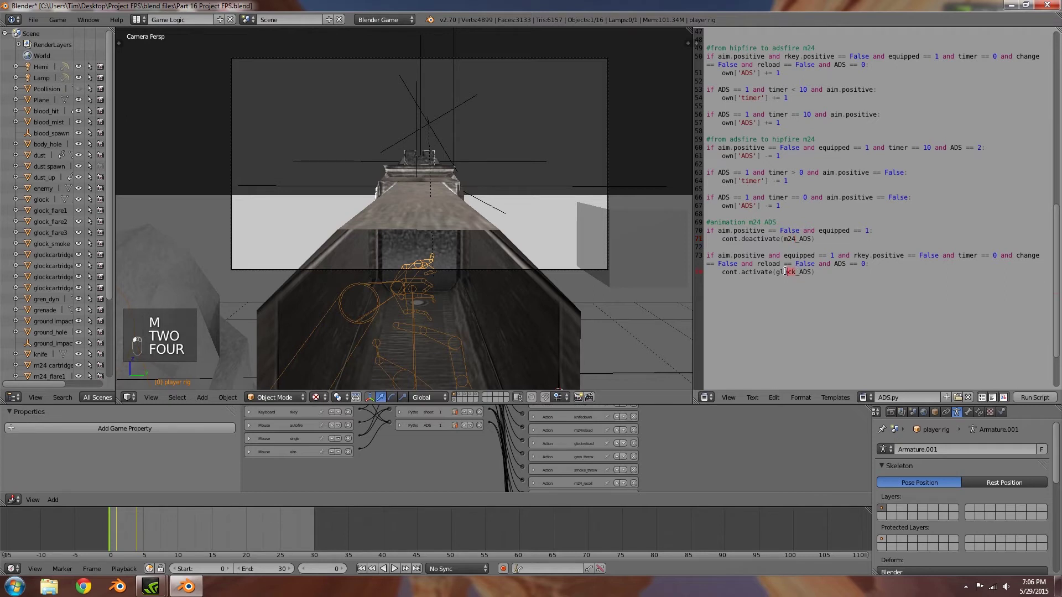
pyautogui.write('m24')
# Open the shoot.py script and copy its whole ads glock shooting block, from the comment through cont.deactivate(glock_ADS_recoil).
pyautogui.scroll(5, 790, 278)
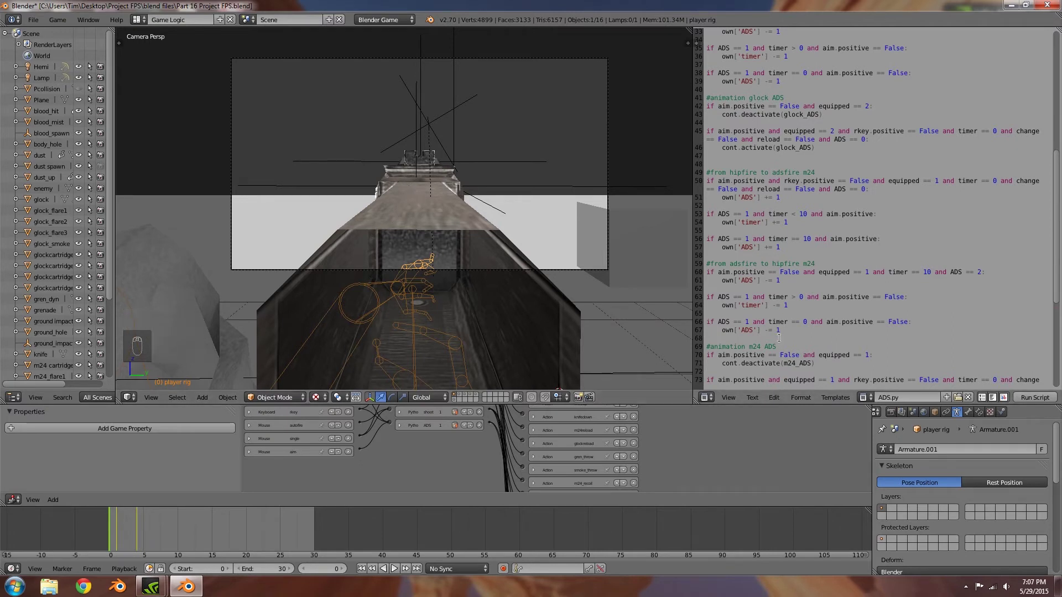
pyautogui.click(870, 400)
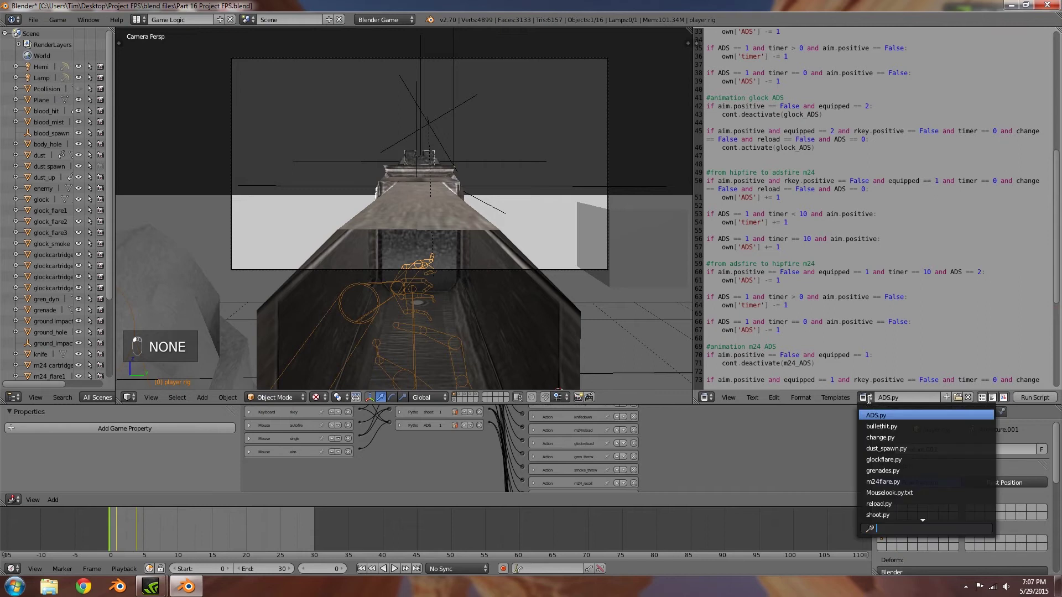
pyautogui.click(893, 512)
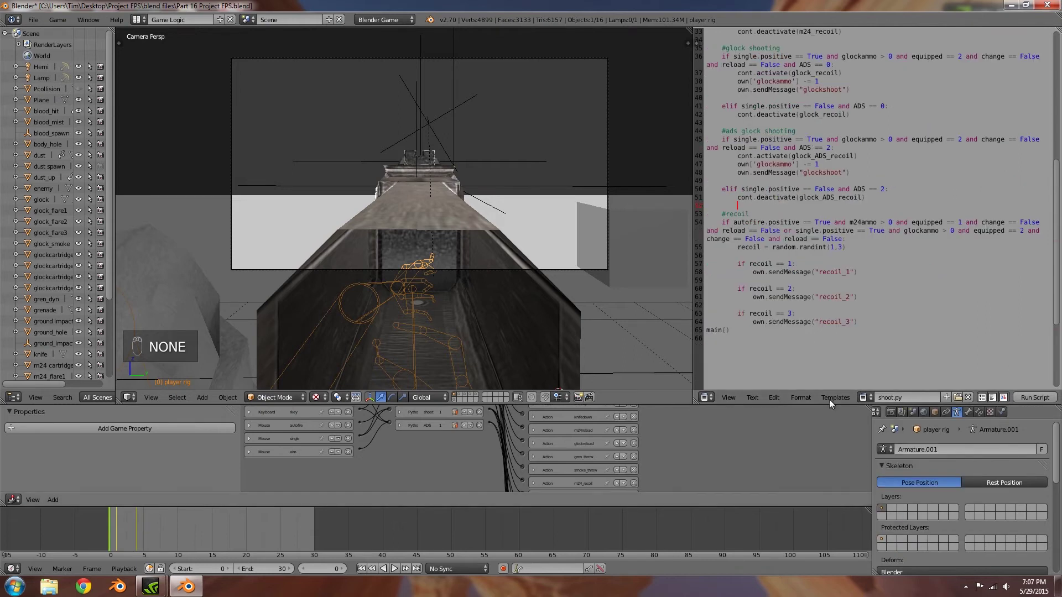
pyautogui.moveTo(866, 272); pyautogui.dragTo(721, 204)
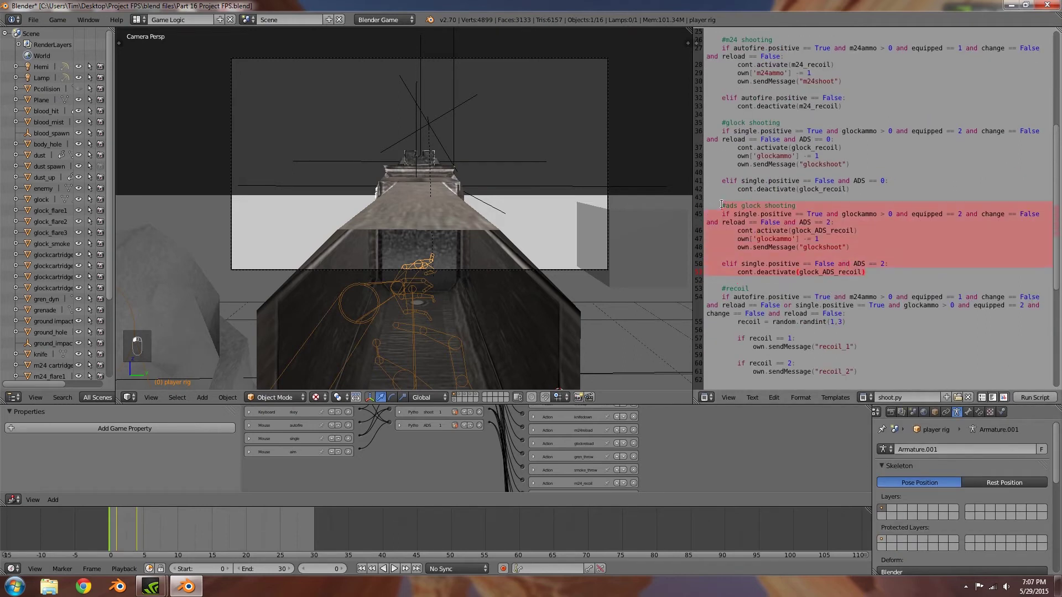
pyautogui.hotkey('ctrl', 'c')
# Clear the indentation of the blank line above the #recoil comment and add another unindented blank line.
pyautogui.scroll(-4, 780, 223)
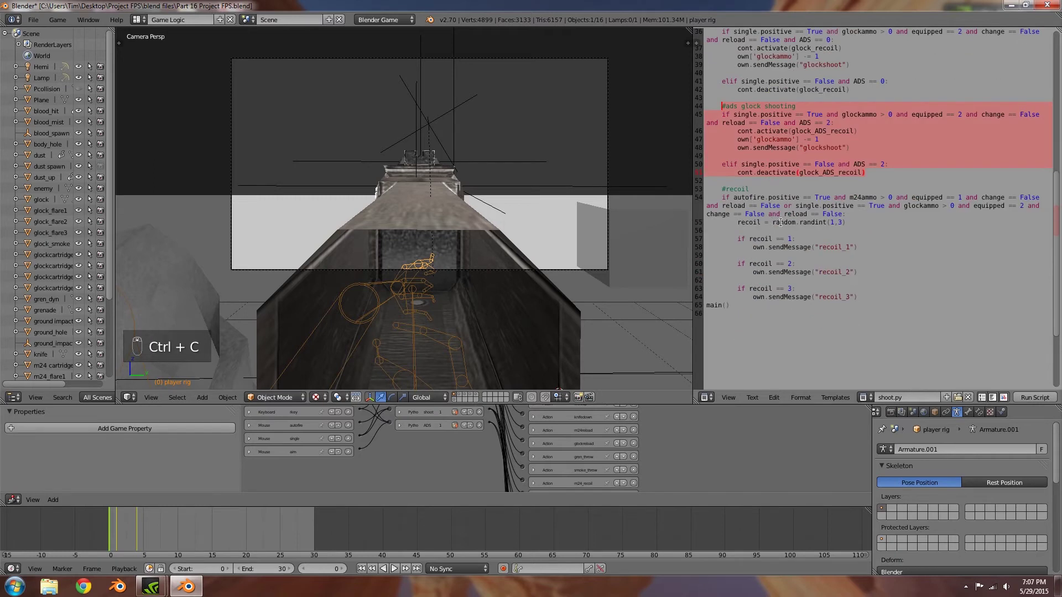
pyautogui.click(827, 182)
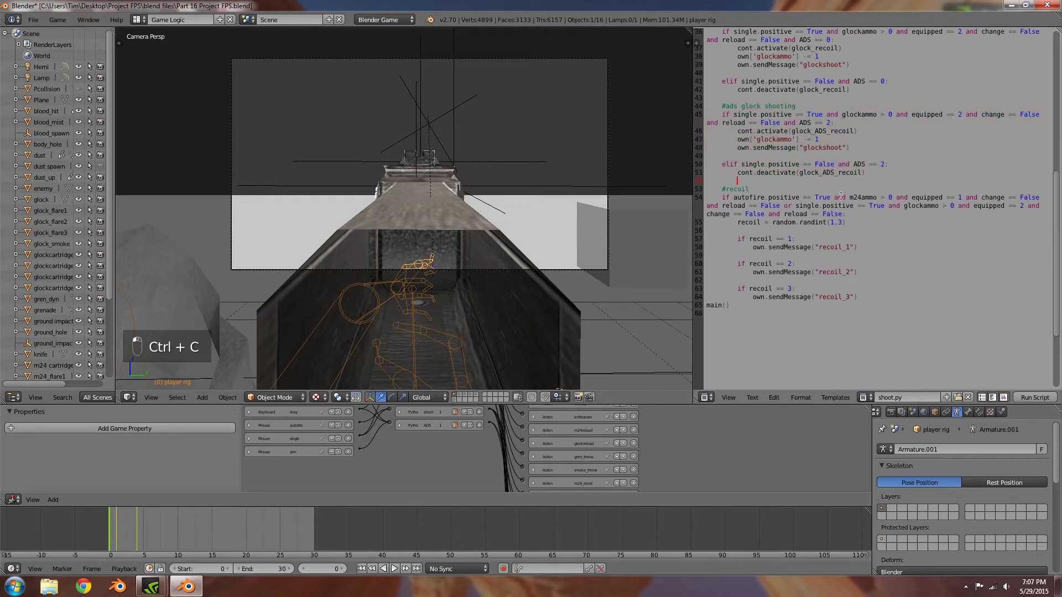
pyautogui.press('BackSpace')
pyautogui.press('BackSpace')
pyautogui.press('BackSpace')
pyautogui.press('BackSpace')
pyautogui.press('BackSpace')
pyautogui.press('BackSpace')
pyautogui.press('BackSpace')
pyautogui.press('BackSpace')
pyautogui.press('BackSpace')
pyautogui.press('BackSpace')
pyautogui.press('BackSpace')
pyautogui.press('BackSpace')
pyautogui.press('BackSpace')
pyautogui.press('Return')
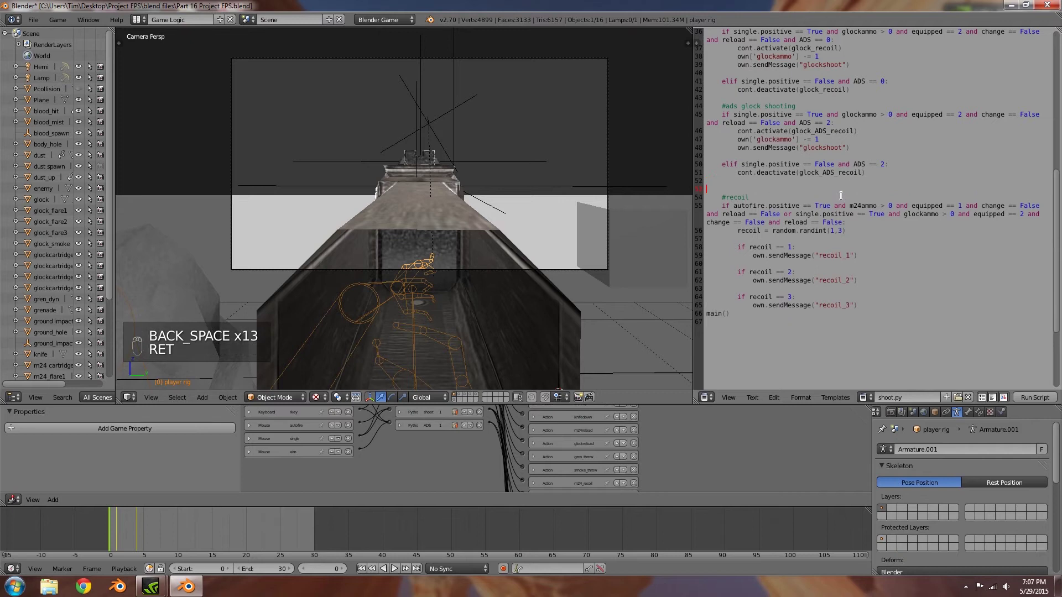
# Paste the copied ads glock shooting block above the #recoil comment and add two line breaks after it.
pyautogui.hotkey('ctrl', 'v')
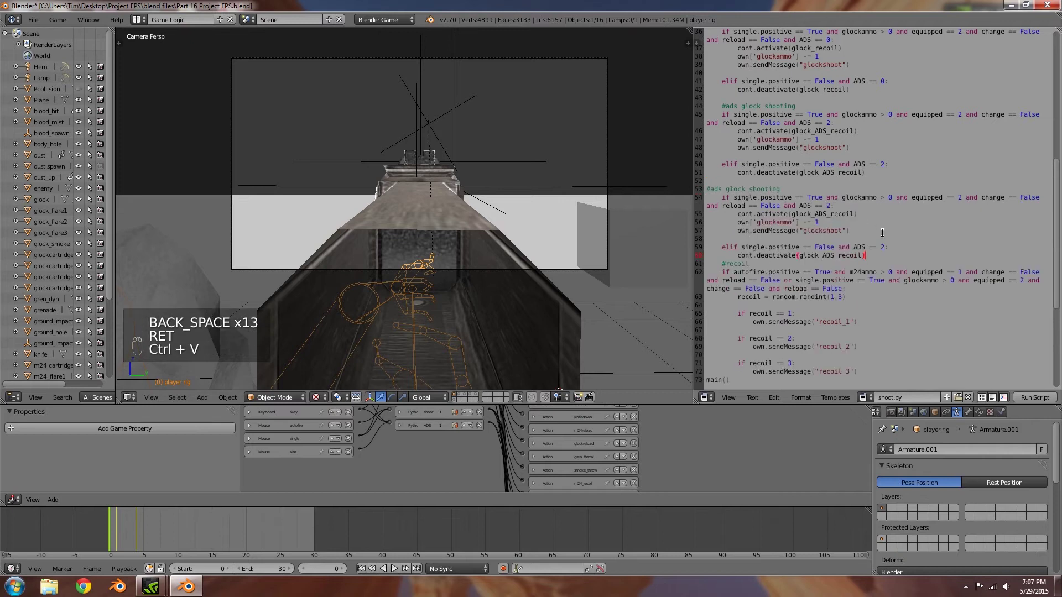
pyautogui.press('Return')
pyautogui.press('Return')
# Replace single with autofire in the first if condition of the pasted ads shooting block.
pyautogui.click(784, 230)
pyautogui.scroll(3, 832, 263)
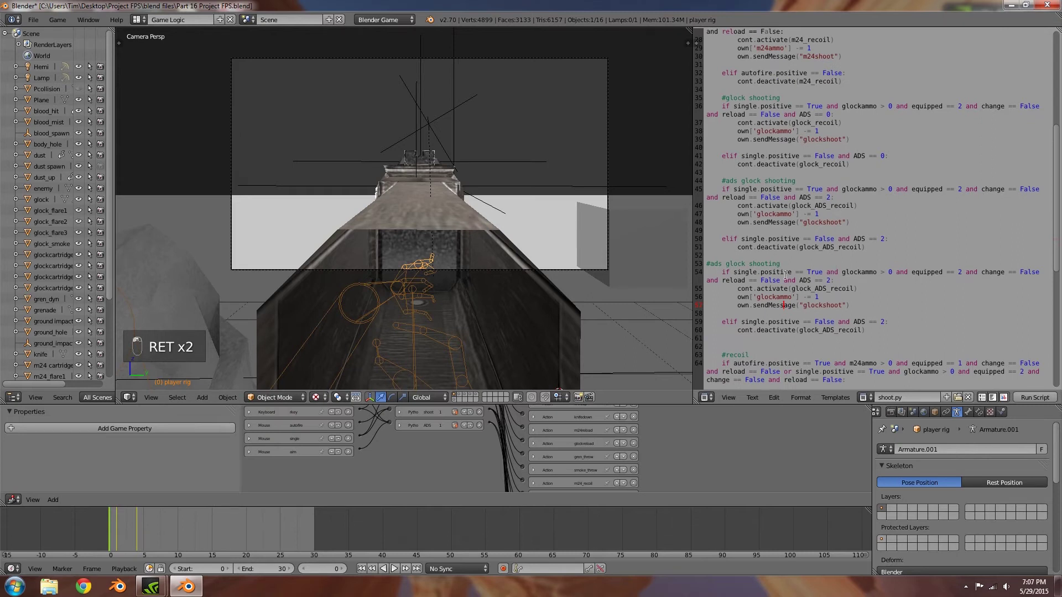
pyautogui.click(884, 281)
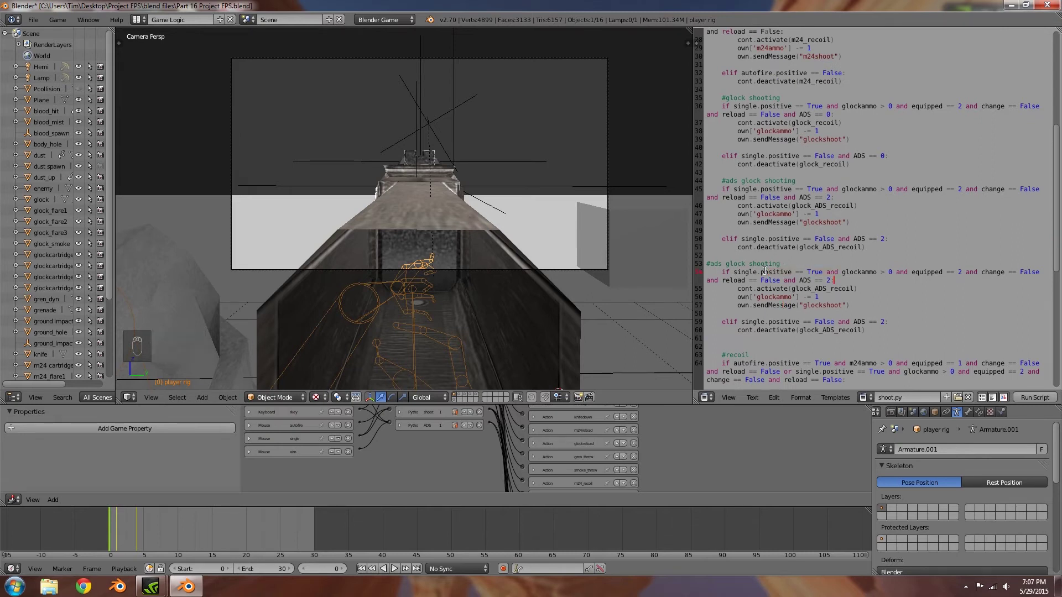
pyautogui.scroll(3, 773, 218)
pyautogui.scroll(-5, 739, 114)
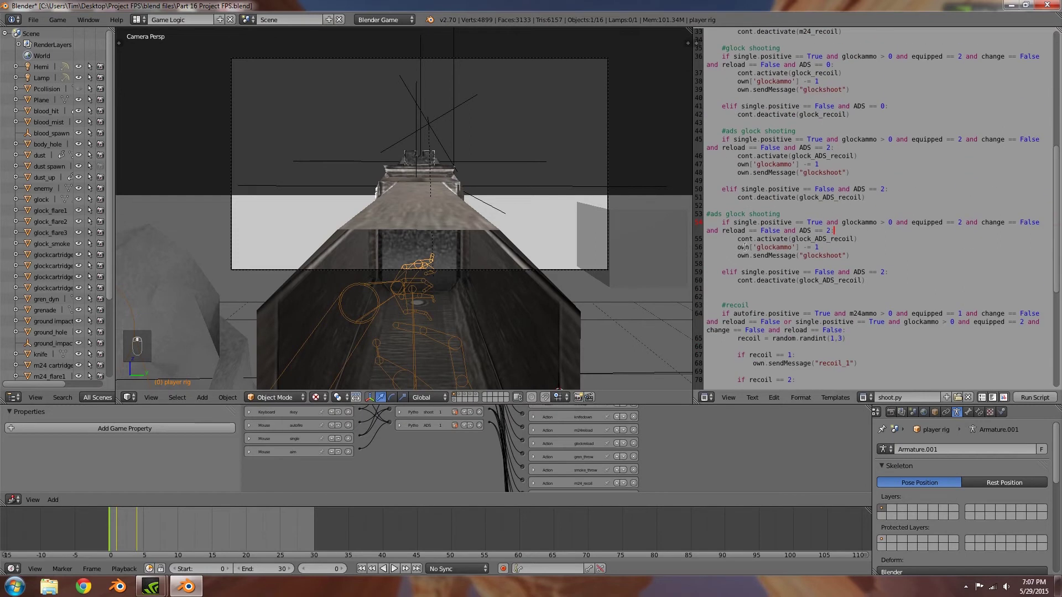
pyautogui.moveTo(756, 222); pyautogui.dragTo(738, 221)
pyautogui.write('auto')
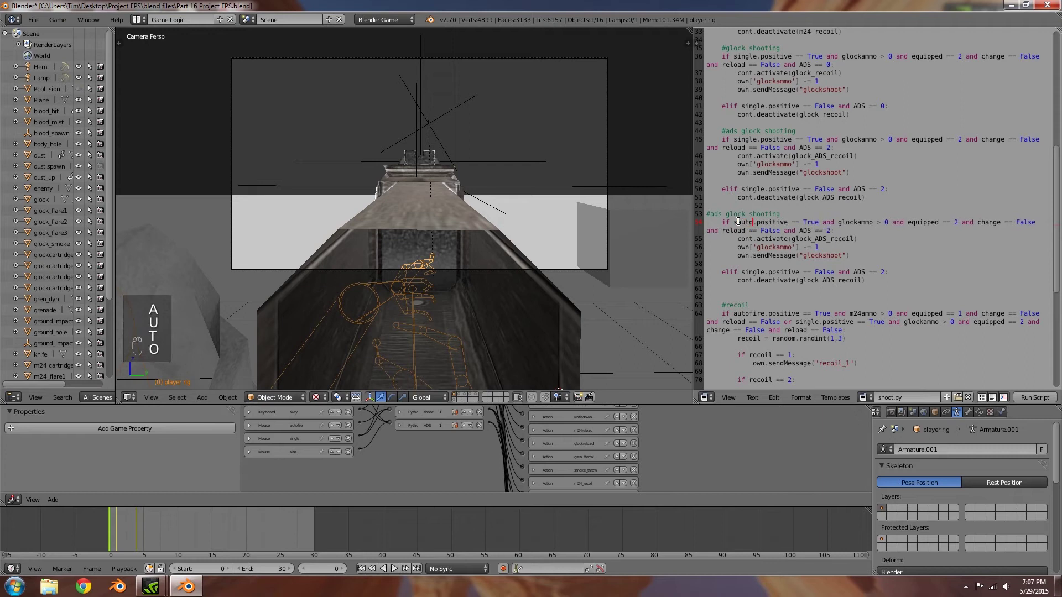
pyautogui.press('BackSpace')
pyautogui.press('BackSpace')
pyautogui.press('BackSpace')
pyautogui.press('BackSpace')
pyautogui.press('BackSpace')
pyautogui.write('autofire')
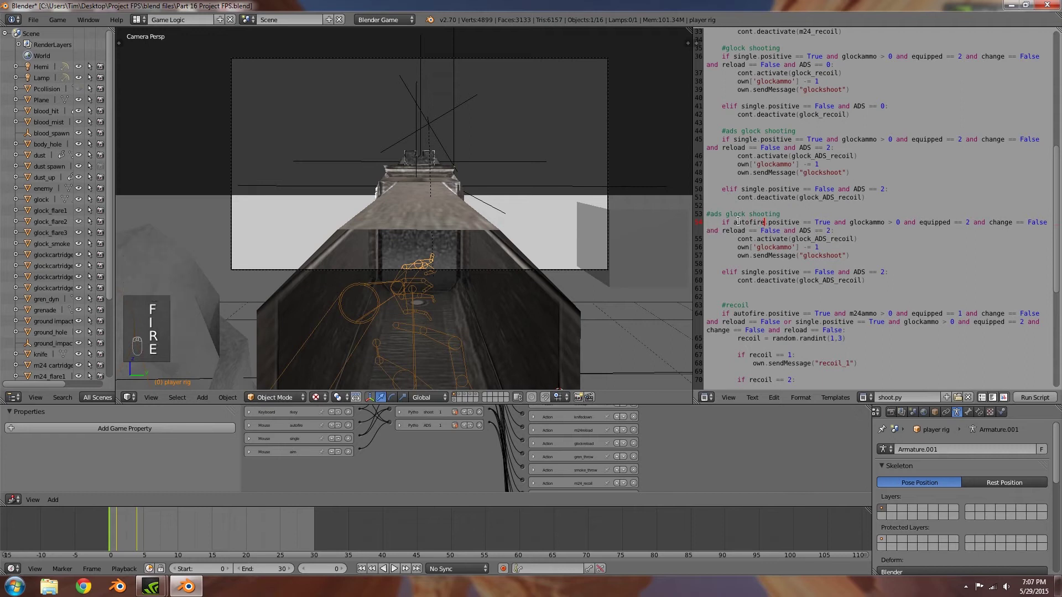
# Change the pasted block's comment to #ads m24 shooting.
pyautogui.scroll(2, 744, 130)
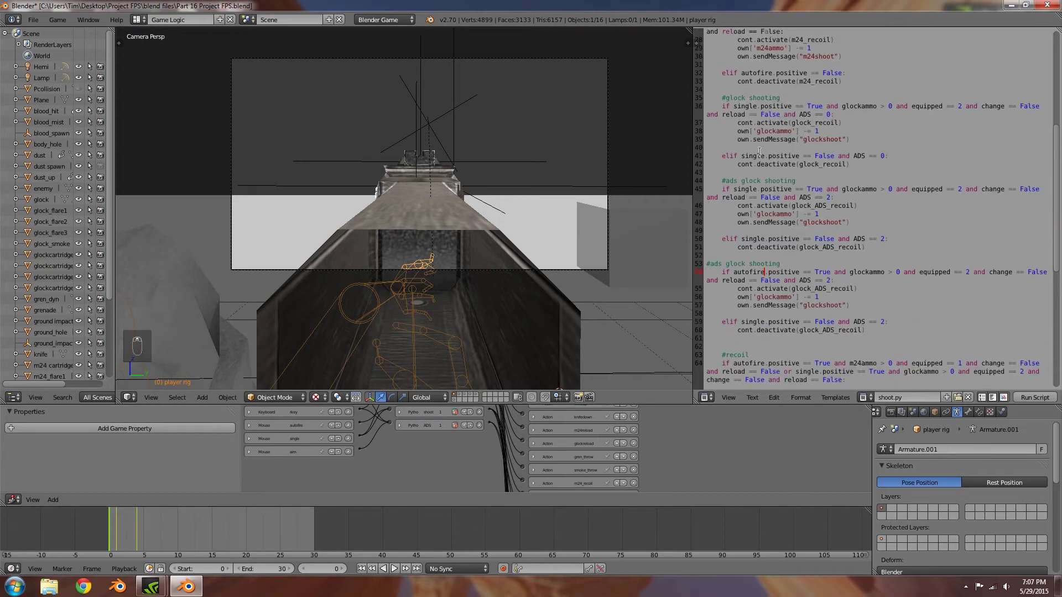
pyautogui.scroll(-3, 766, 169)
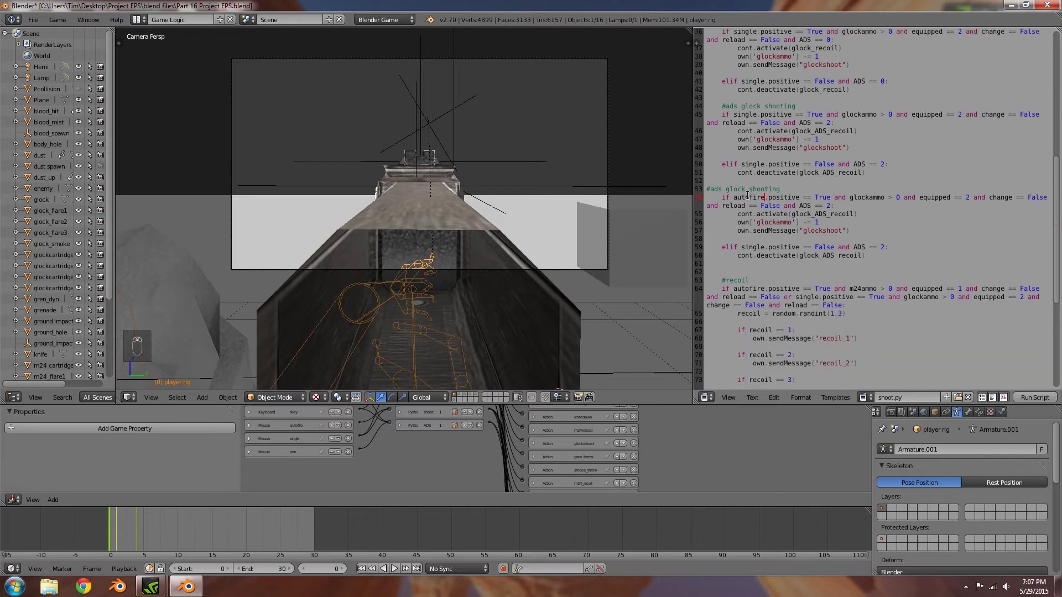
pyautogui.click(728, 189)
pyautogui.moveTo(744, 188); pyautogui.dragTo(729, 189)
pyautogui.write('m24')
# In the autofire condition of the ads m24 shooting block, replace glockammo with m24ammo and set equipped to 1.
pyautogui.click(779, 205)
pyautogui.write('m24')
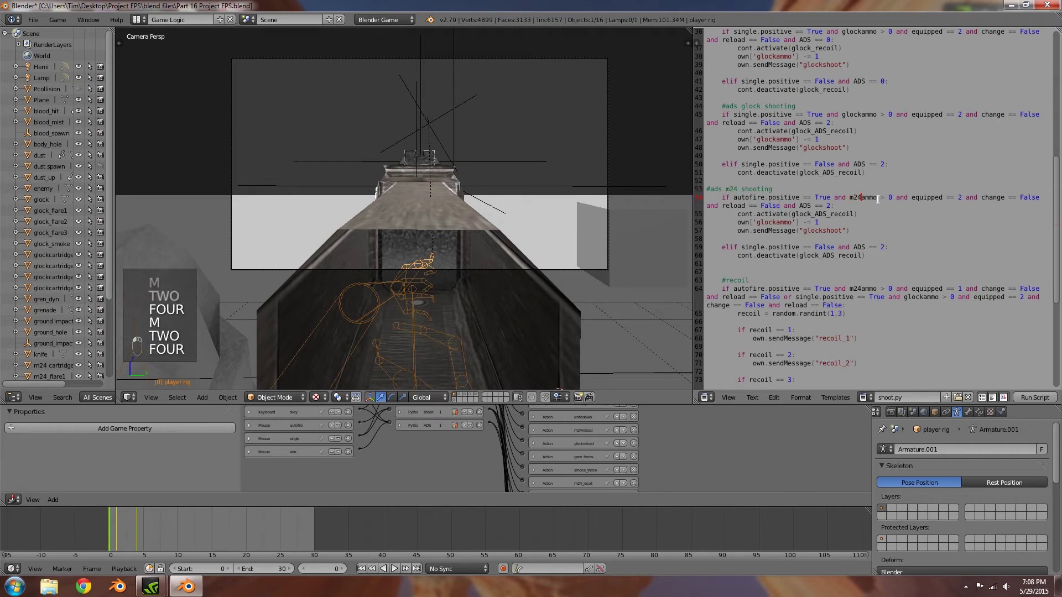
pyautogui.click(961, 197)
pyautogui.press('BackSpace')
pyautogui.write('1')
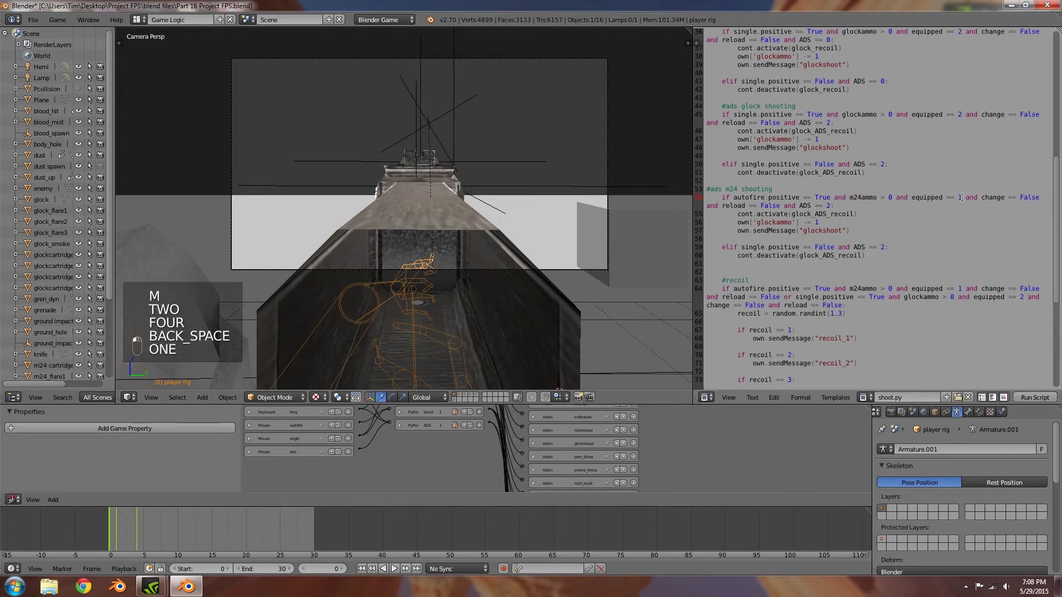
# Below the glock_ADS_recoil line in shoot.py's animations section, define m24_ADS_recoil as cont.actuators['m24_ADS_recoil'].
pyautogui.doubleClick(809, 214)
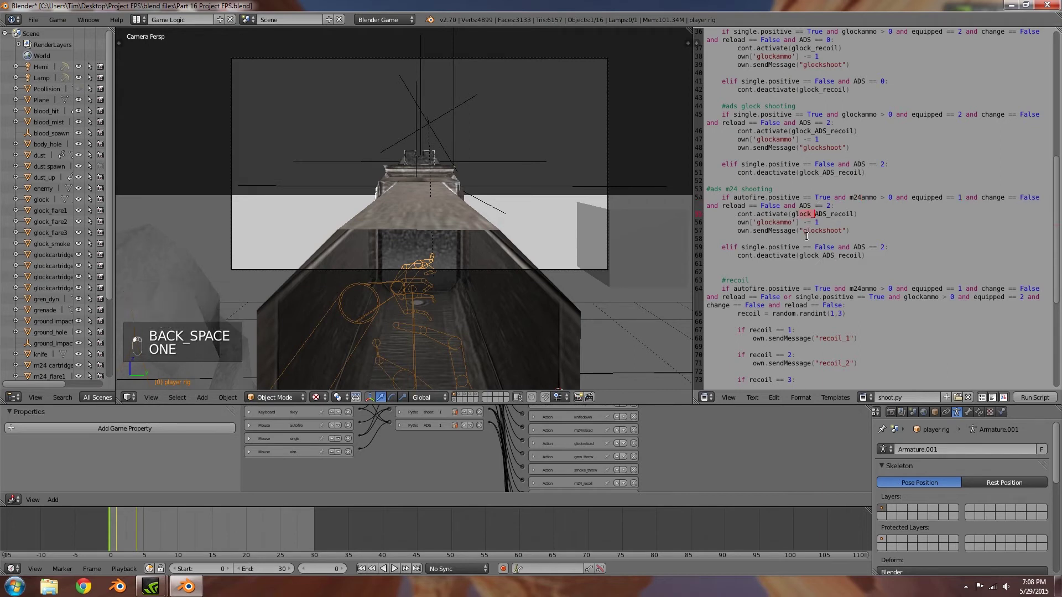
pyautogui.click(806, 238)
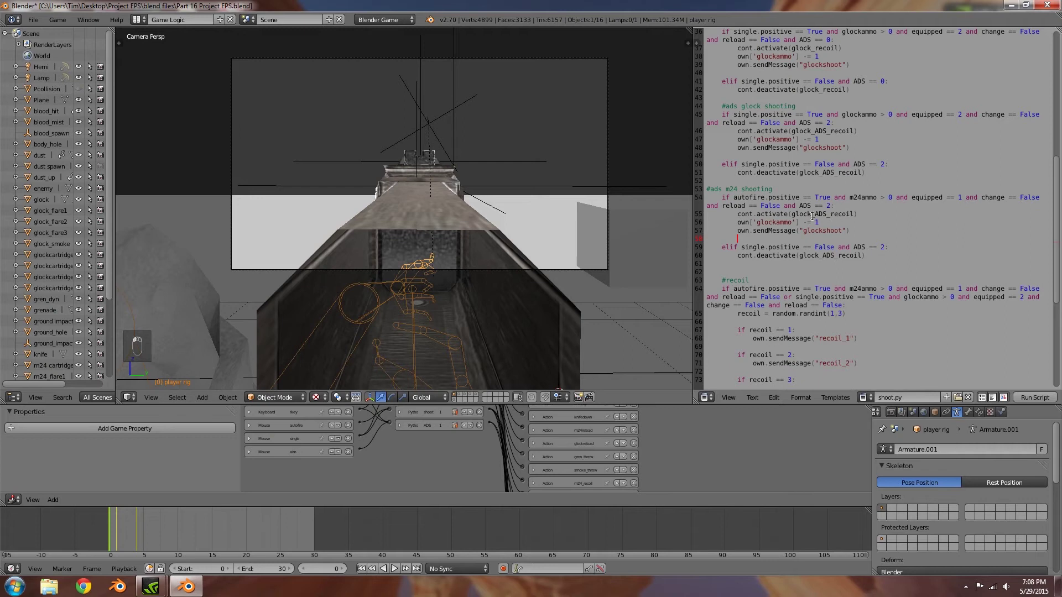
pyautogui.scroll(9, 818, 214)
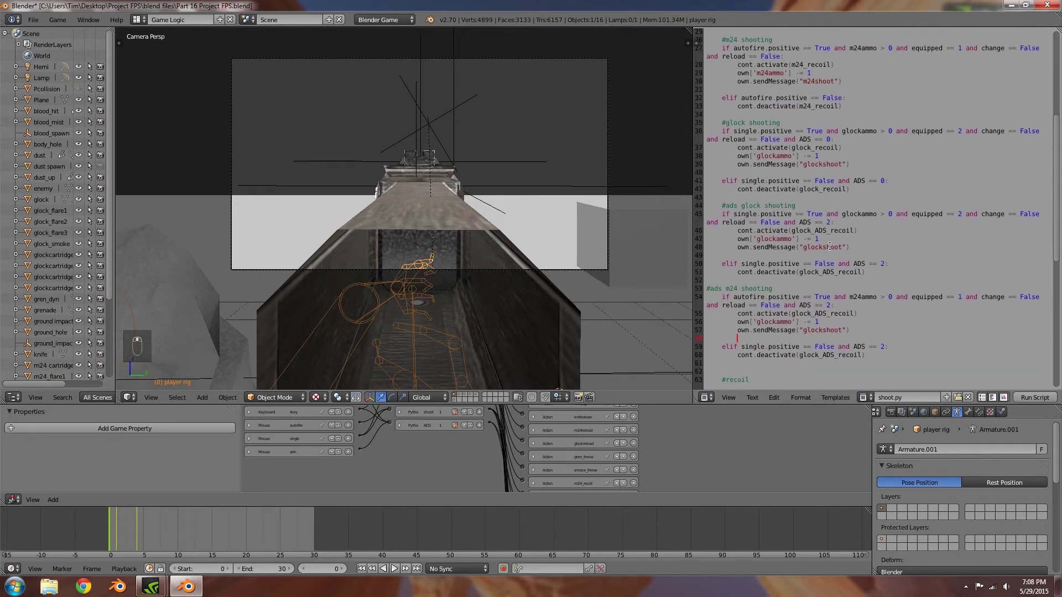
pyautogui.scroll(3, 811, 239)
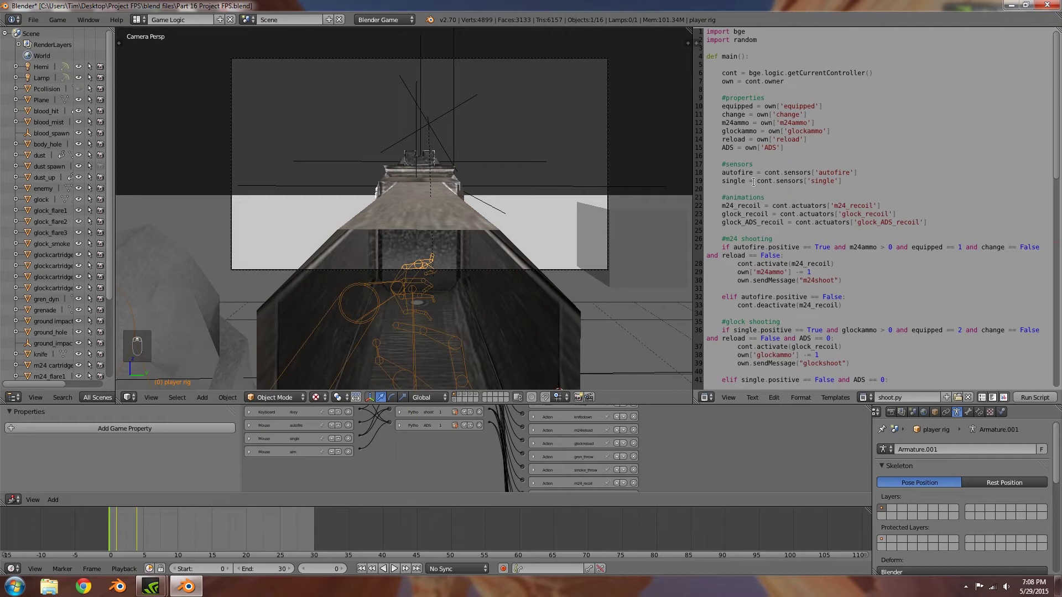
pyautogui.click(947, 221)
pyautogui.press('Return')
pyautogui.write('m24')
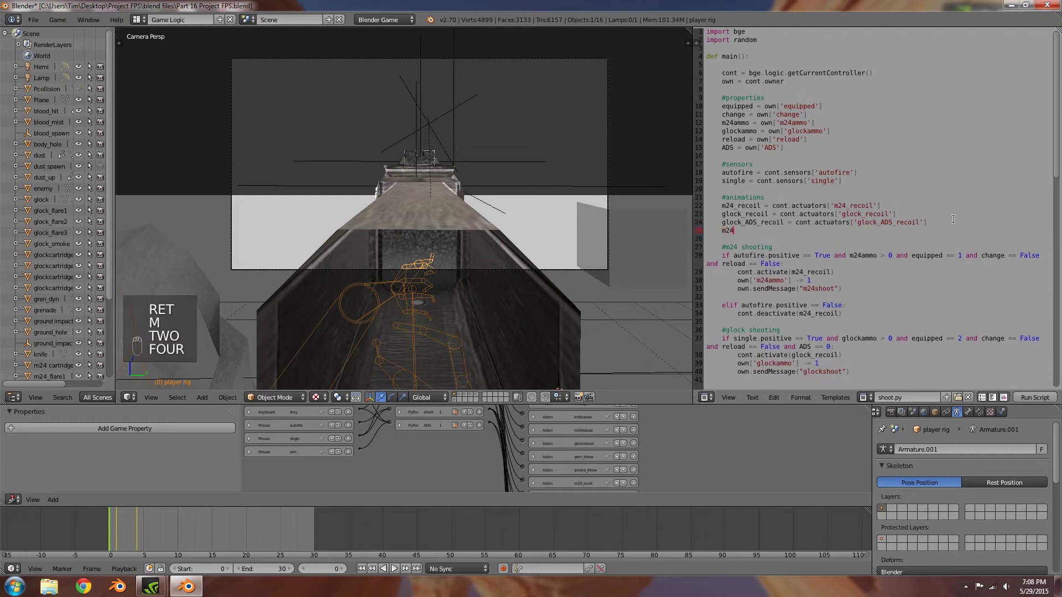
pyautogui.write('_ADS_re')
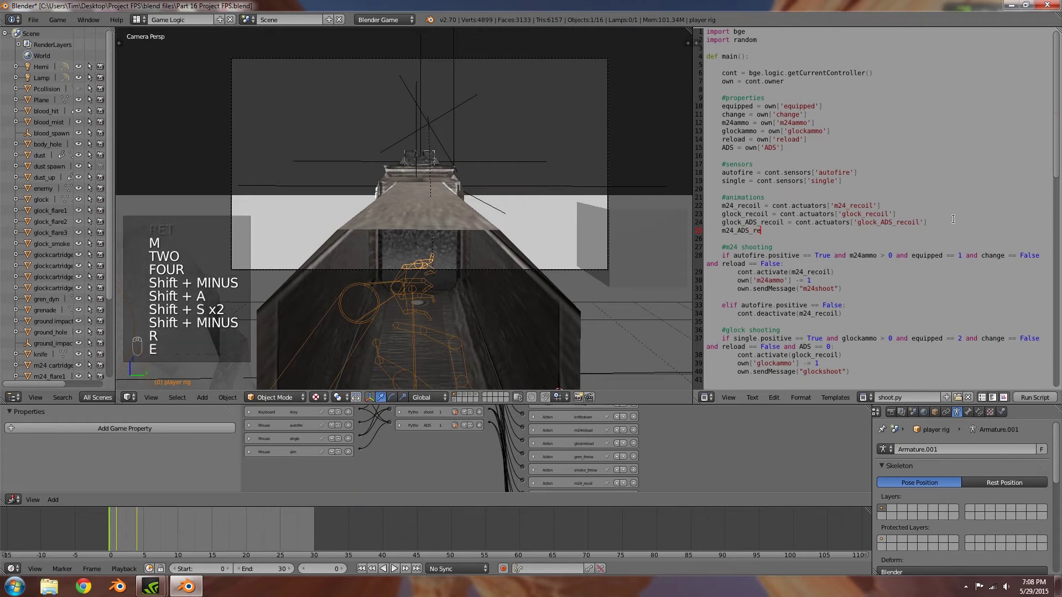
pyautogui.write('coil = cotn.')
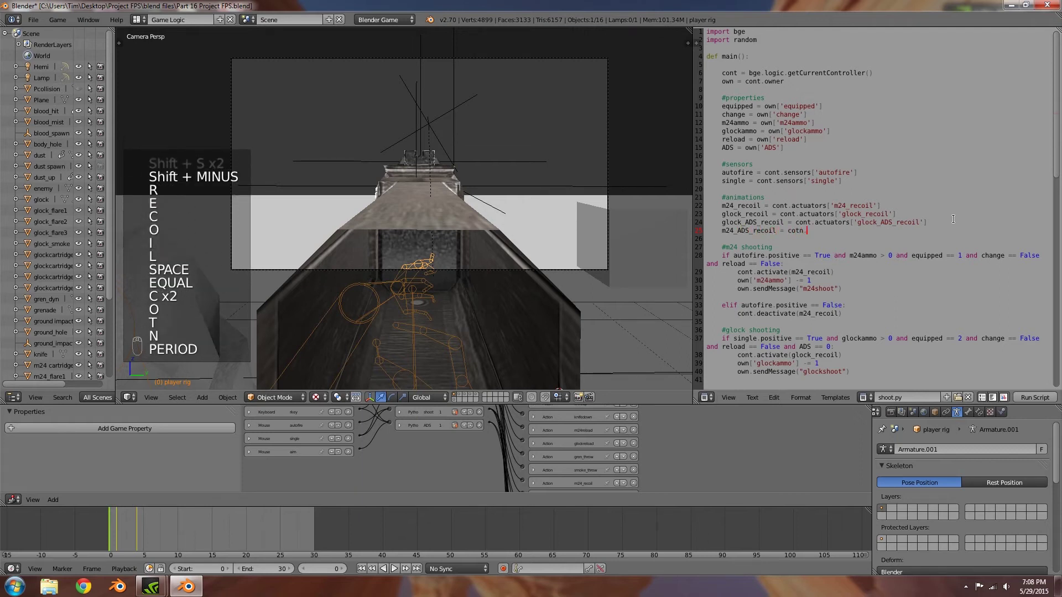
pyautogui.press('BackSpace')
pyautogui.press('BackSpace')
pyautogui.press('BackSpace')
pyautogui.write('nt.actuato')
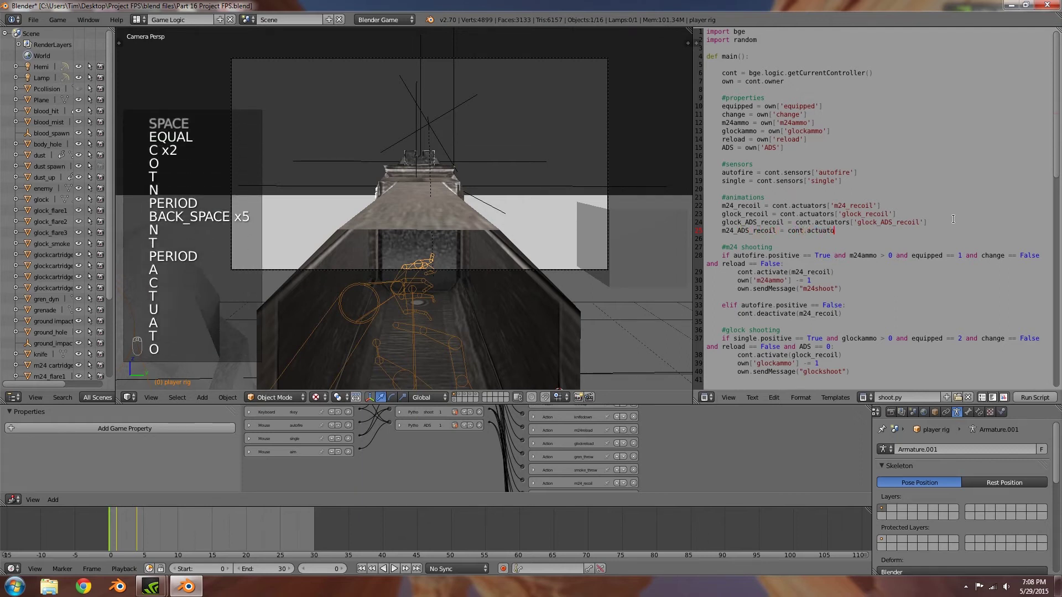
pyautogui.write("rs['m24")
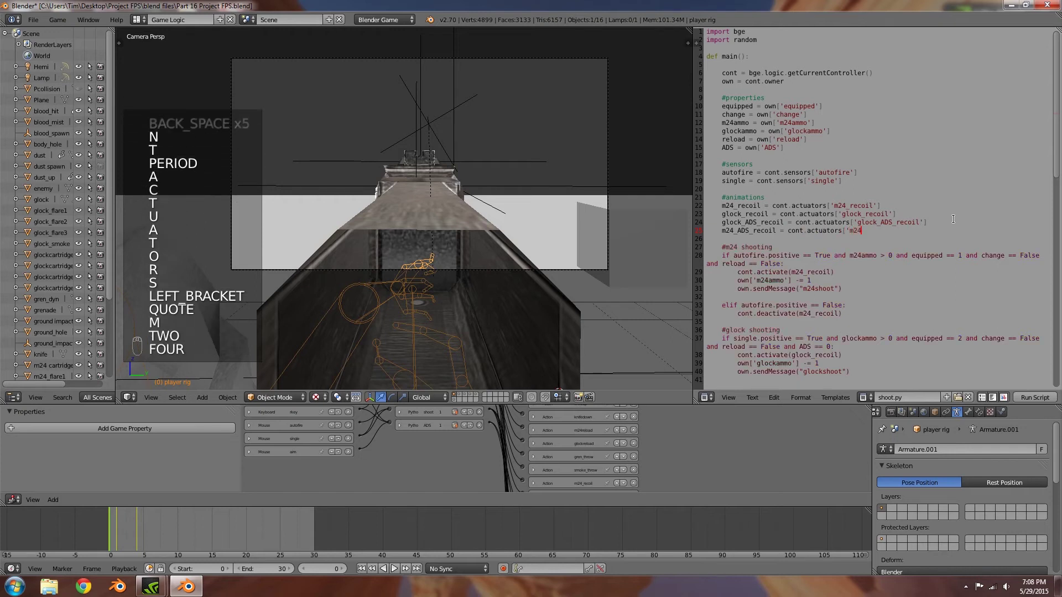
pyautogui.write('_ADS_recoil')
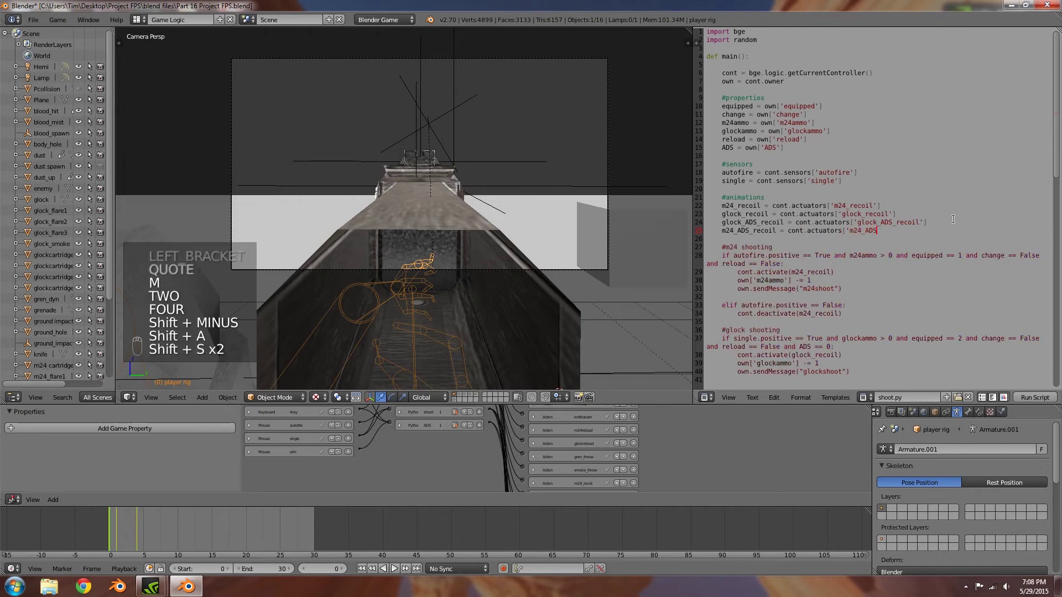
# In the ads m24 shooting block, make the activate call use m24_ADS_recoil and the ammo decrement use m24ammo.
pyautogui.scroll(-13, 858, 238)
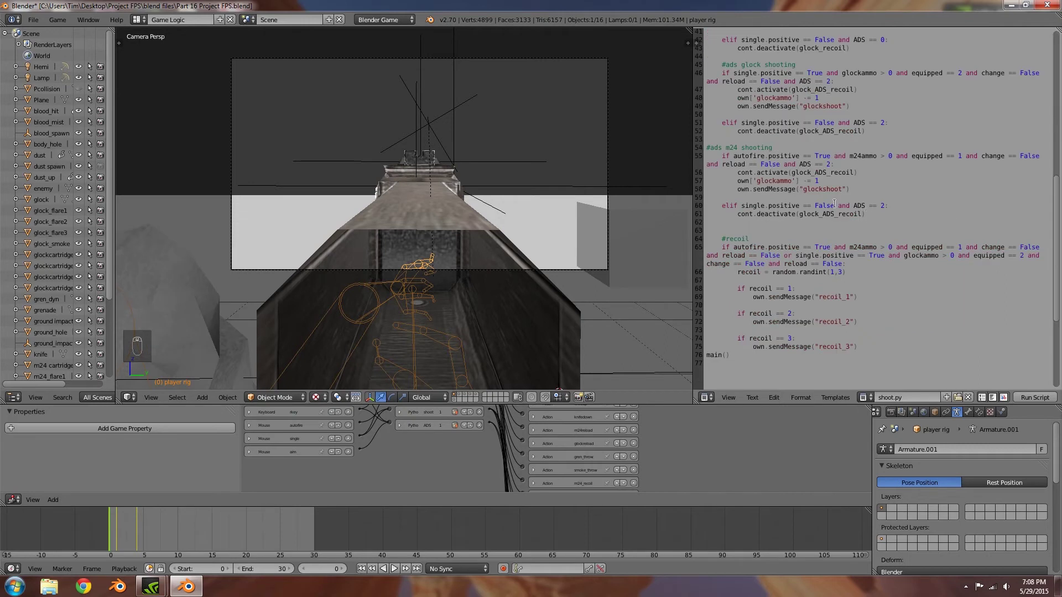
pyautogui.scroll(1, 822, 195)
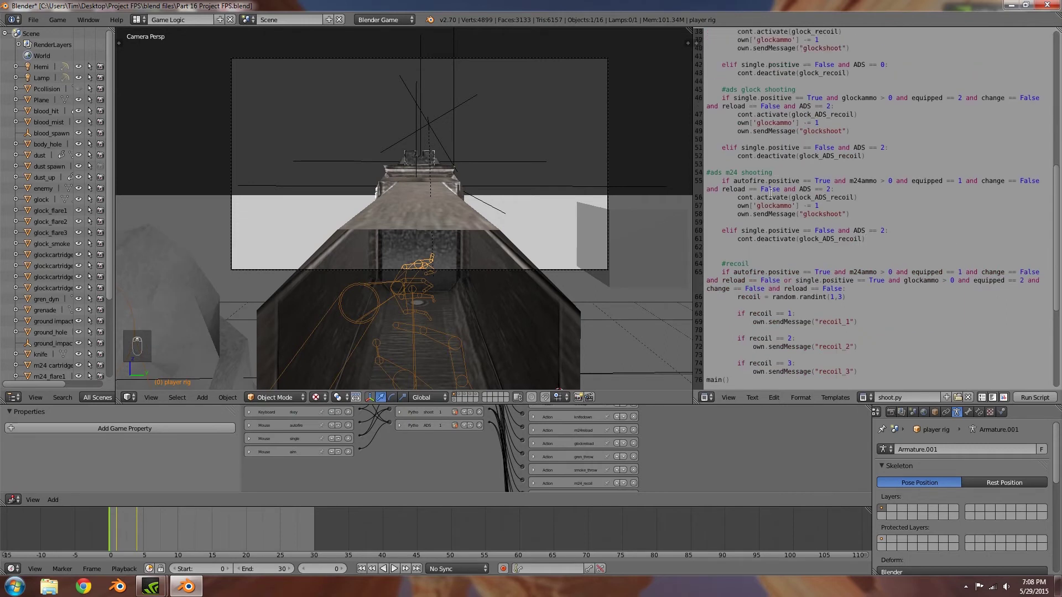
pyautogui.click(851, 198)
pyautogui.click(797, 198)
pyautogui.write('m24')
pyautogui.moveTo(791, 206); pyautogui.dragTo(756, 205)
pyautogui.write('m24')
pyautogui.scroll(12, 833, 214)
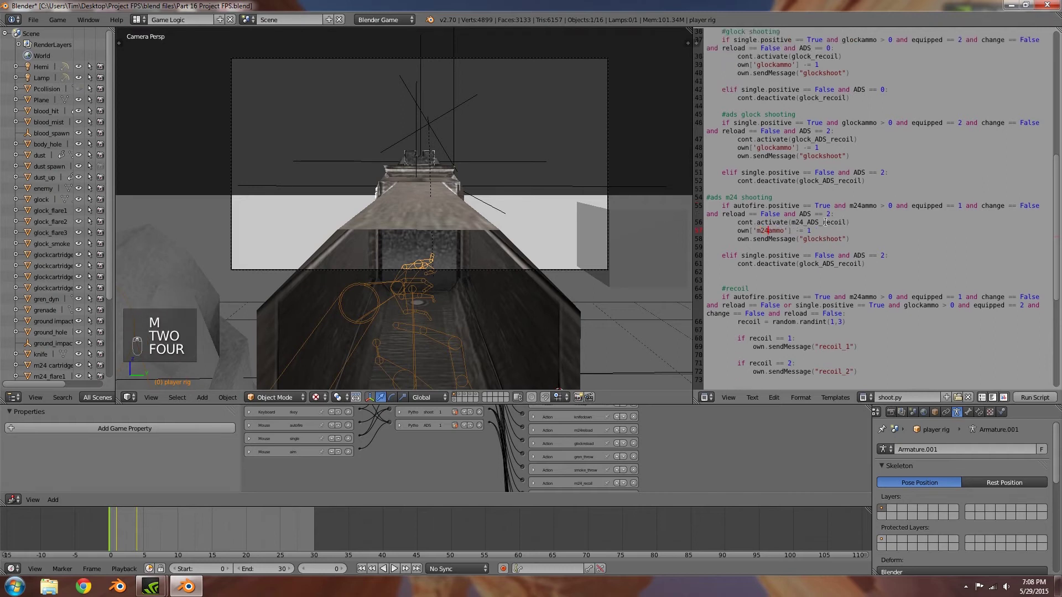
# Change the block's sent message to m24shoot and check it against the message sensor of the m24_flarespawn empty.
pyautogui.scroll(-15, 738, 128)
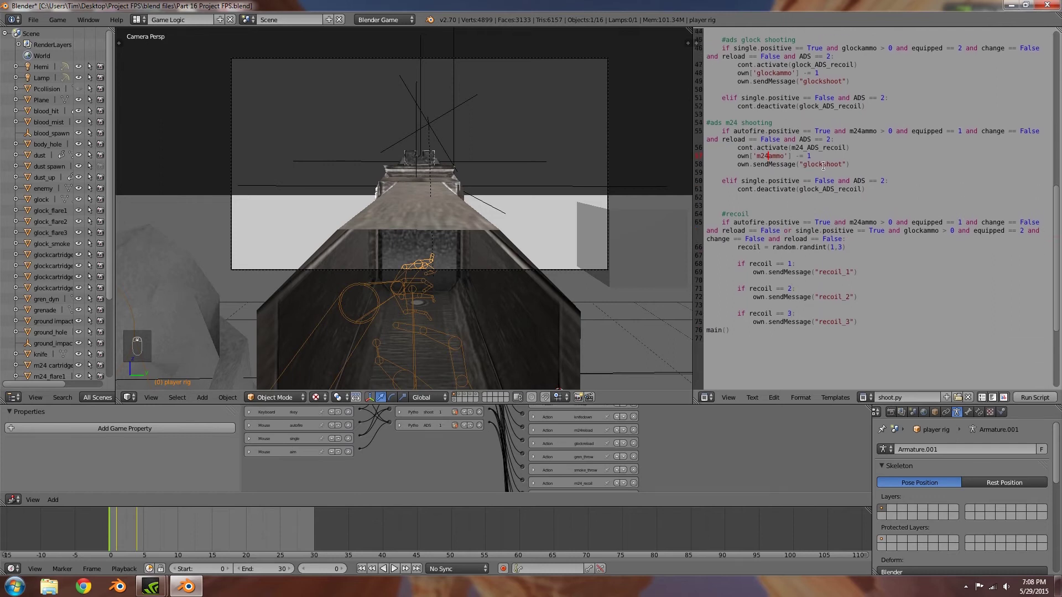
pyautogui.moveTo(821, 164); pyautogui.dragTo(804, 164)
pyautogui.write('m24')
pyautogui.moveTo(377, 270); pyautogui.dragTo(406, 225, button='middle')
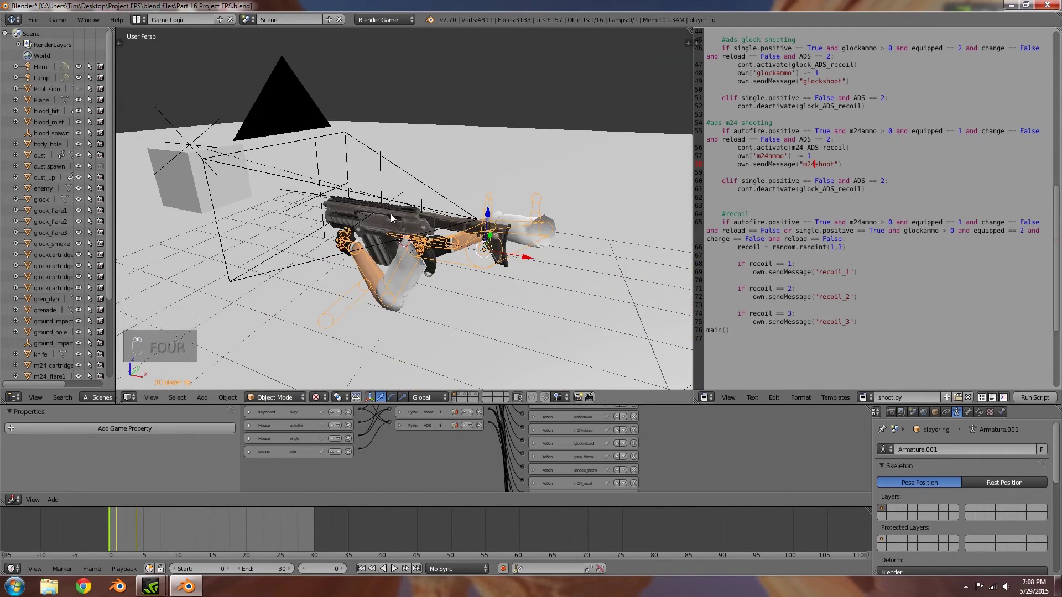
pyautogui.rightClick(391, 213)
pyautogui.rightClick(317, 193)
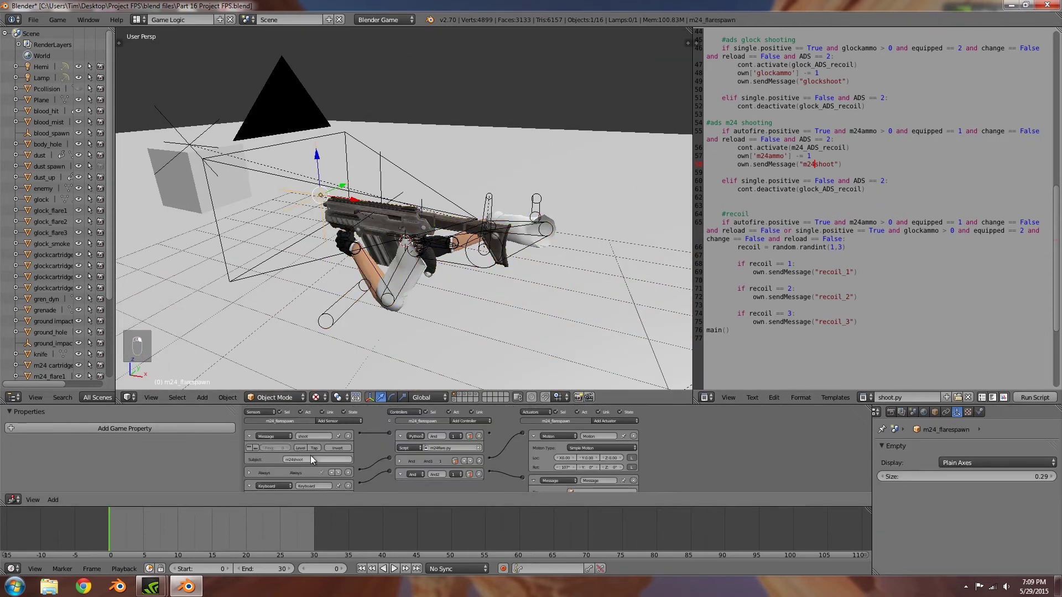
pyautogui.press('KP_0')
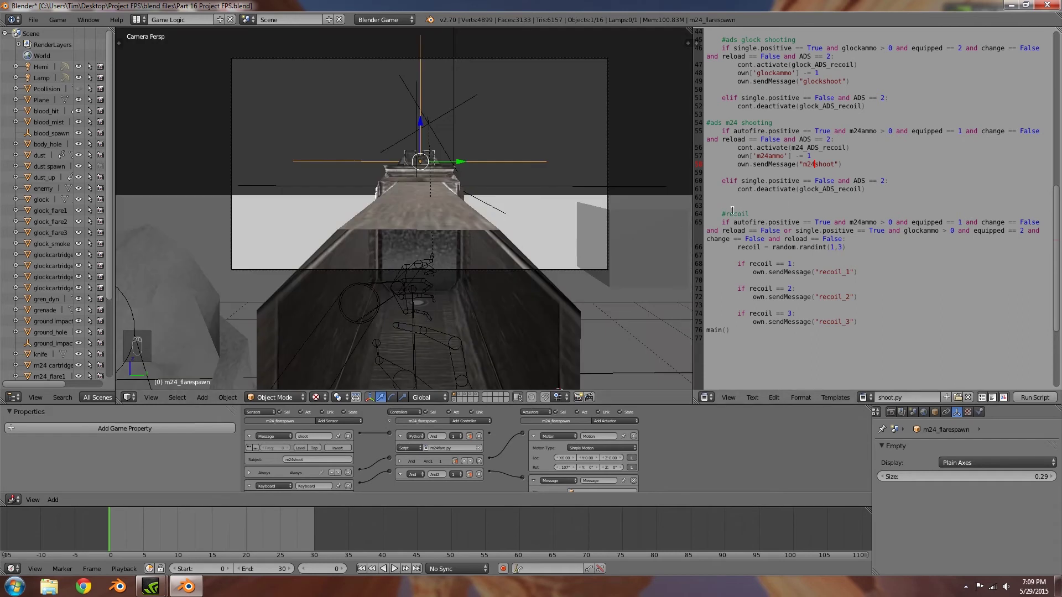
# In the block's elif branch, replace single with autofire and deactivate m24_ADS_recoil instead of the glock recoil.
pyautogui.doubleClick(764, 180)
pyautogui.write('autofire')
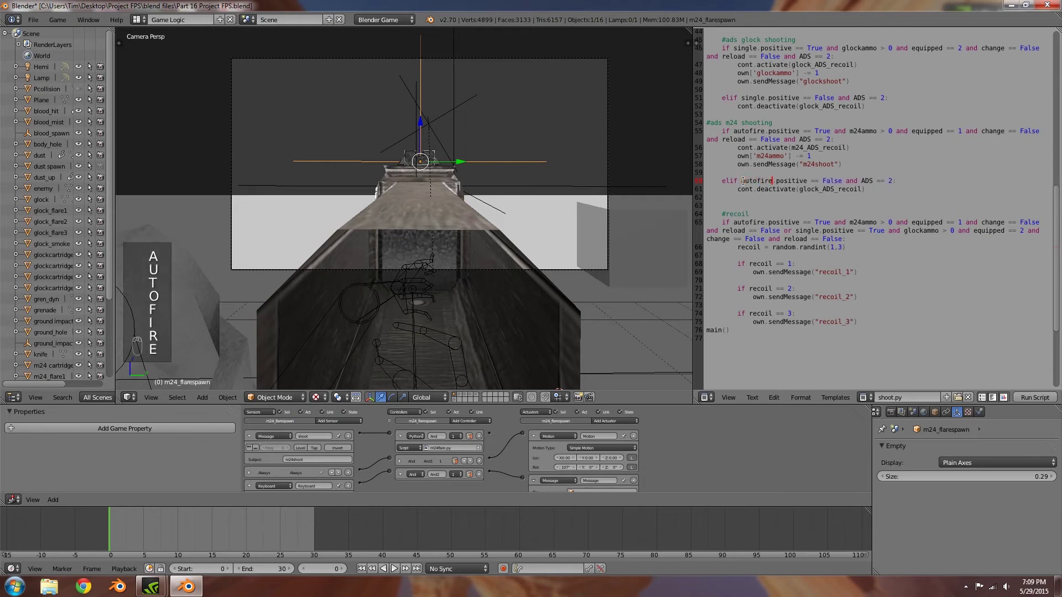
pyautogui.click(836, 205)
pyautogui.moveTo(864, 189); pyautogui.dragTo(799, 189)
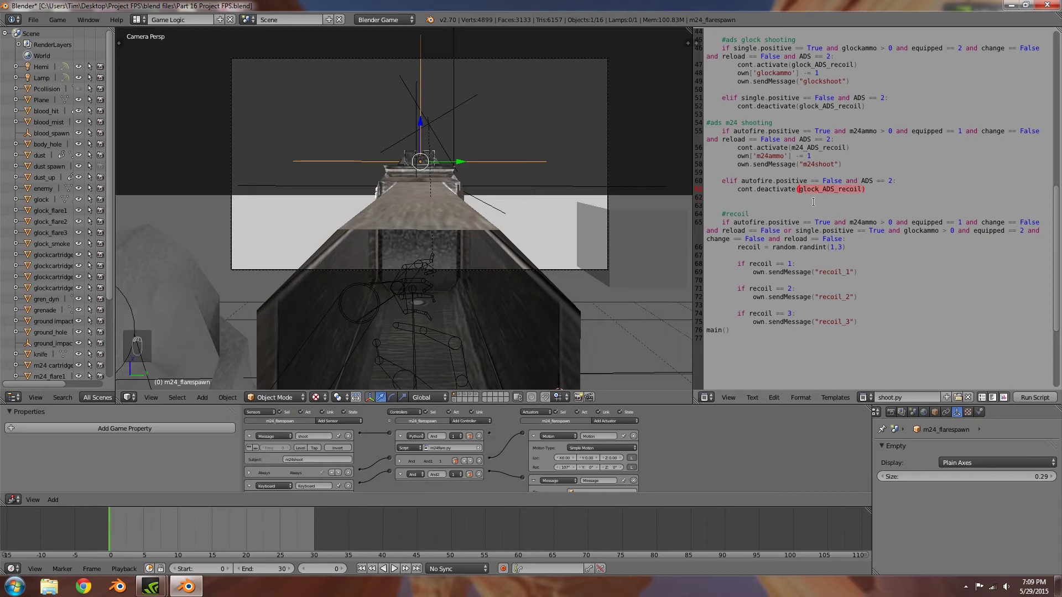
pyautogui.click(810, 189)
pyautogui.press('Delete')
pyautogui.press('BackSpace')
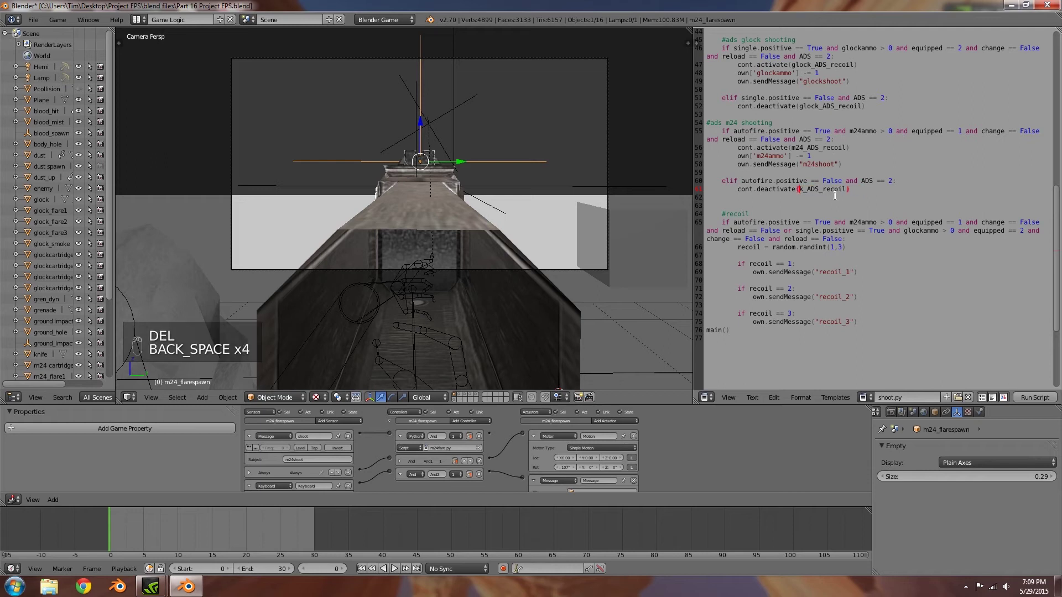
pyautogui.press('Delete')
pyautogui.write('m24')
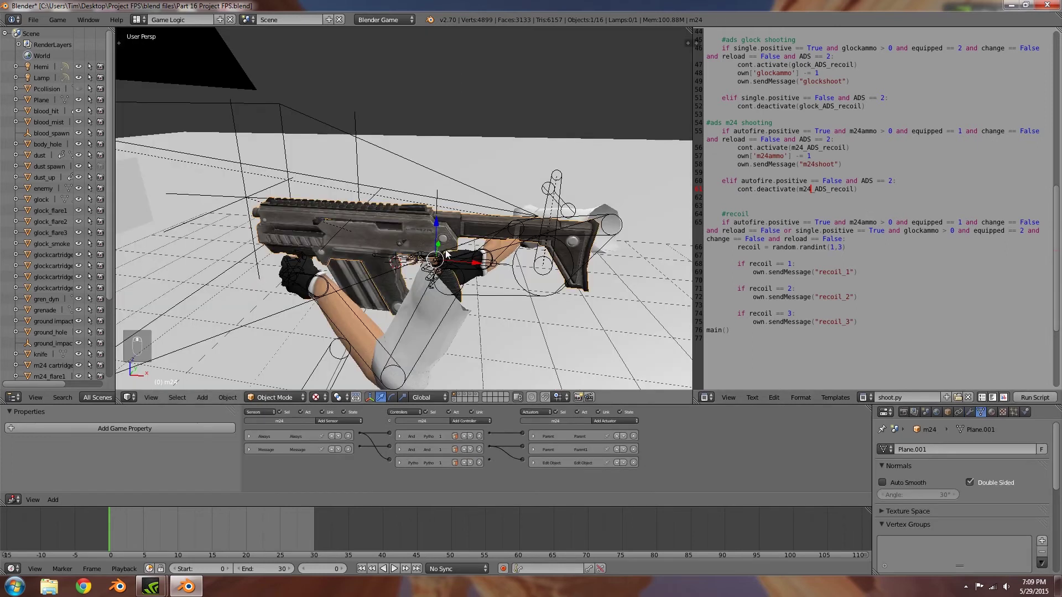
# Clear the m24's parent and move the gun away from the player's arms.
pyautogui.hotkey('alt', 'p')
pyautogui.click(381, 230)
pyautogui.moveTo(357, 241); pyautogui.dragTo(390, 234, button='middle')
pyautogui.scroll(-3, 391, 235)
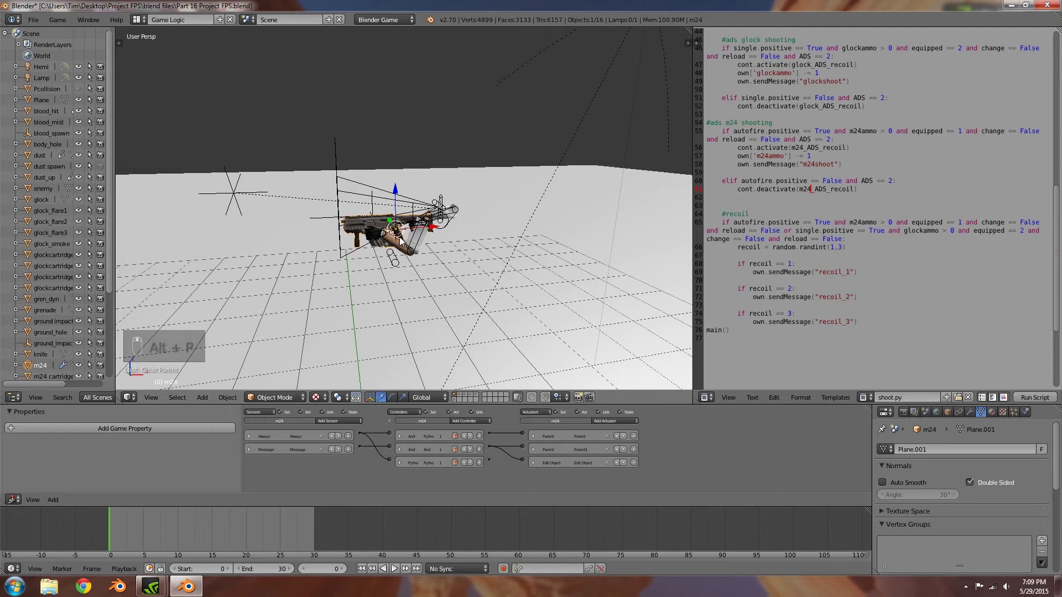
pyautogui.press('g')
pyautogui.click(300, 254)
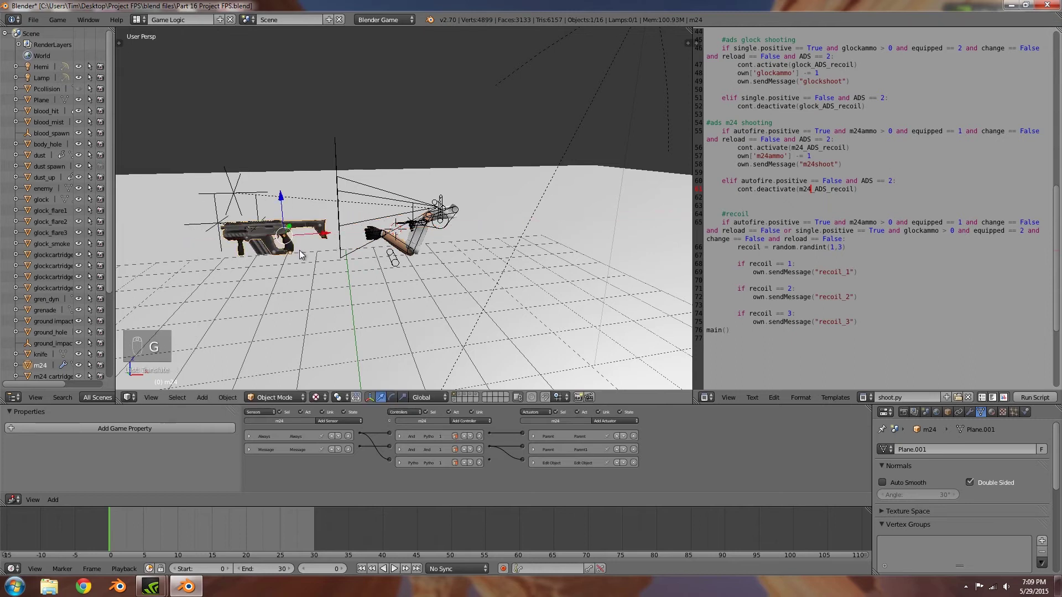
# Select the m24 with all its attached objects in wireframe, move them to the second layer, and restore textured viewport shading.
pyautogui.press('z')
pyautogui.moveTo(256, 246); pyautogui.dragTo(359, 249, button='middle')
pyautogui.scroll(4, 358, 249)
pyautogui.press('c')
pyautogui.moveTo(349, 247); pyautogui.dragTo(352, 263)
pyautogui.click(253, 251)
pyautogui.rightClick(299, 261)
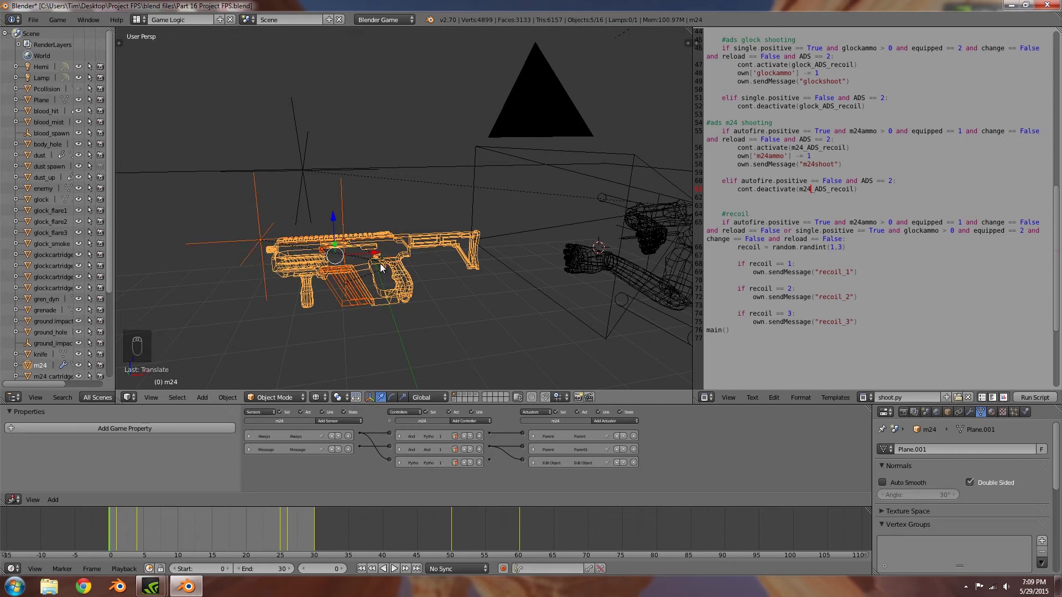
pyautogui.press('m')
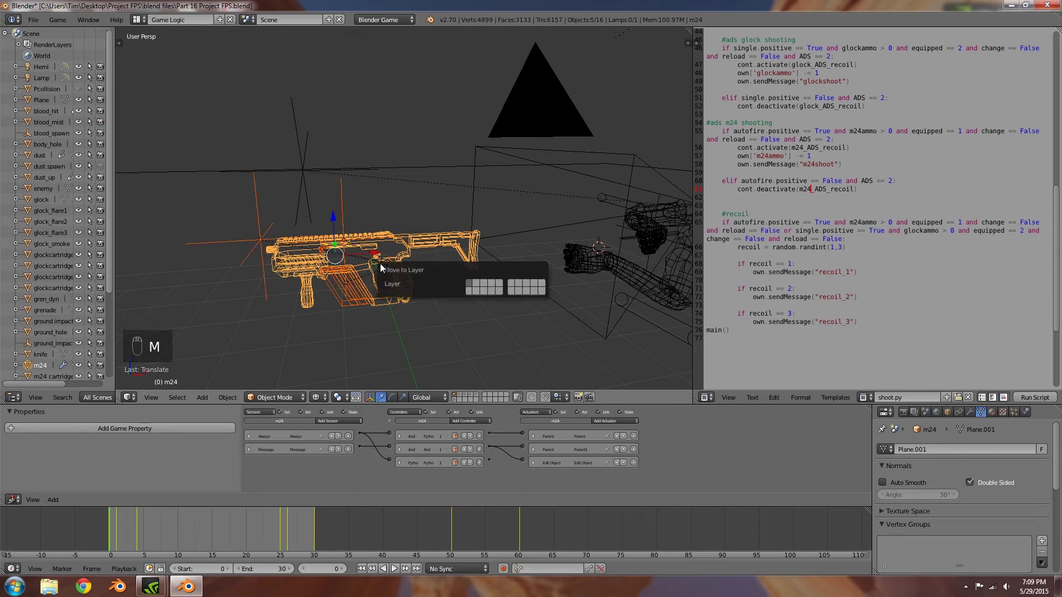
pyautogui.click(476, 283)
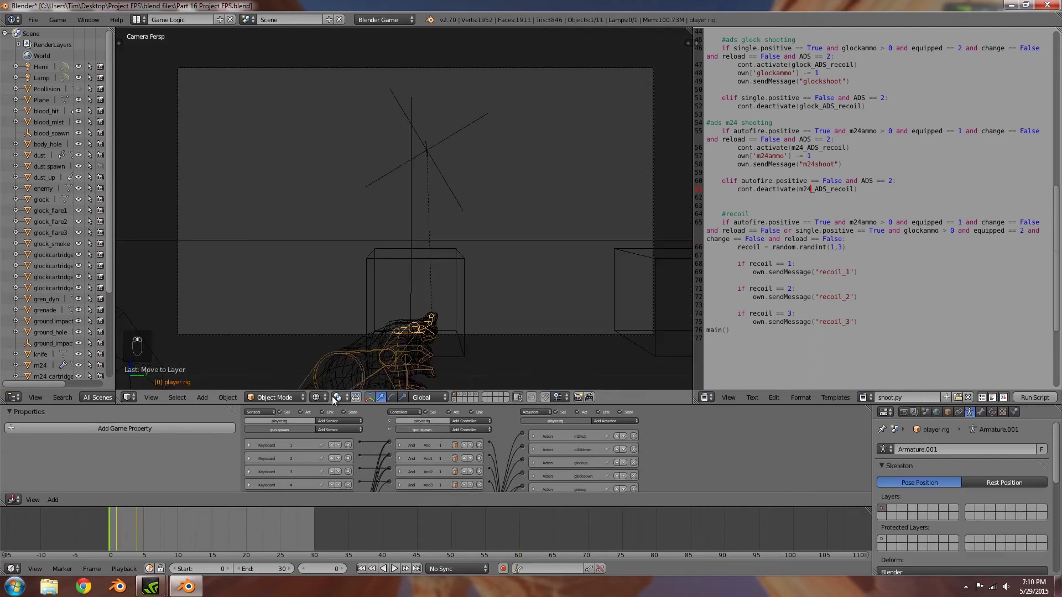
pyautogui.click(319, 397)
pyautogui.click(339, 347)
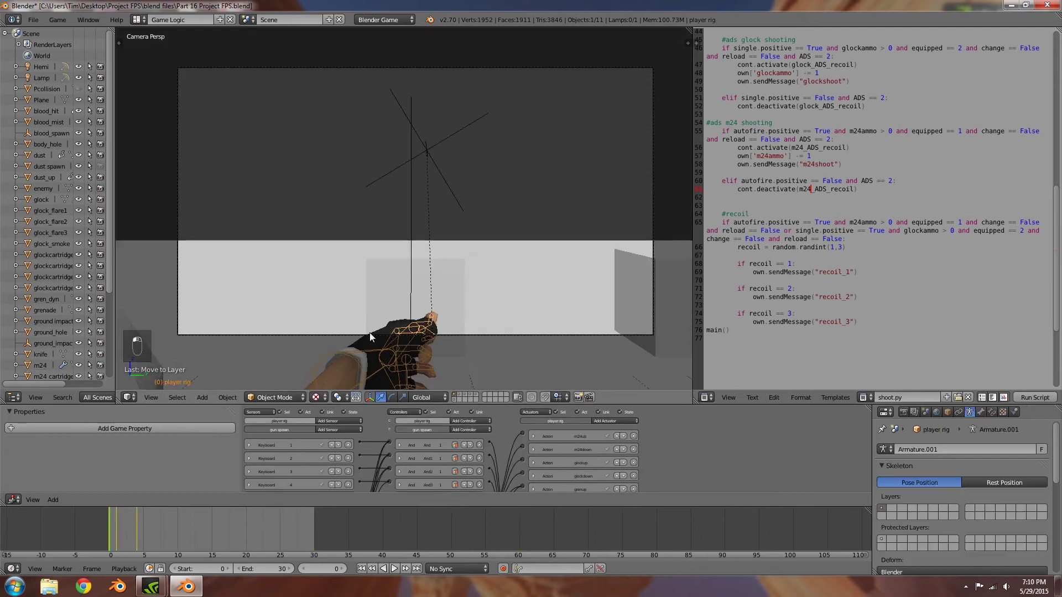
# Run the game to test equipping and aiming the m24, and check the system console for script errors.
pyautogui.press('p')
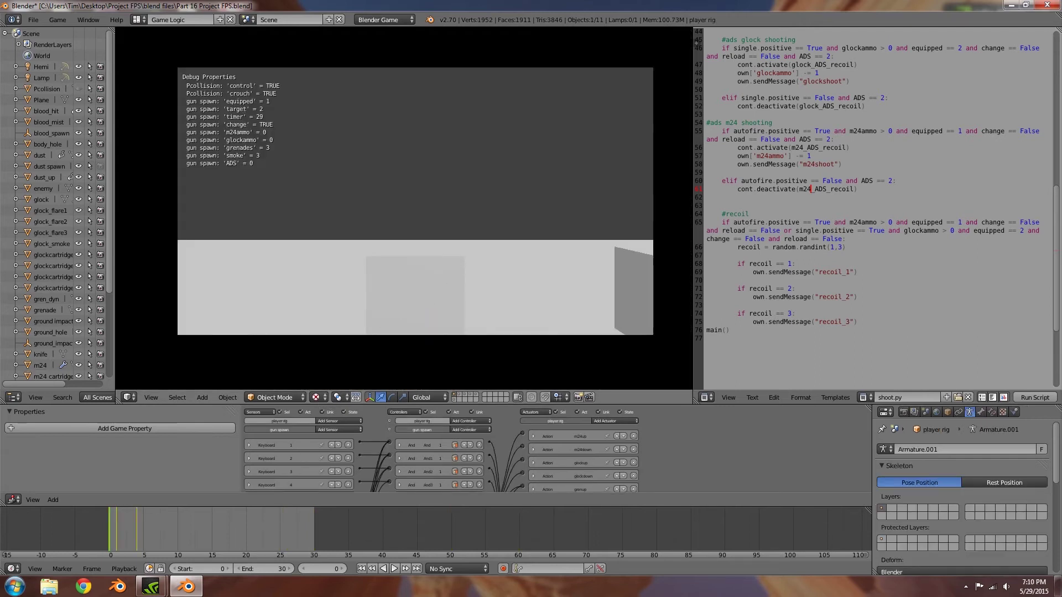
pyautogui.press('1')
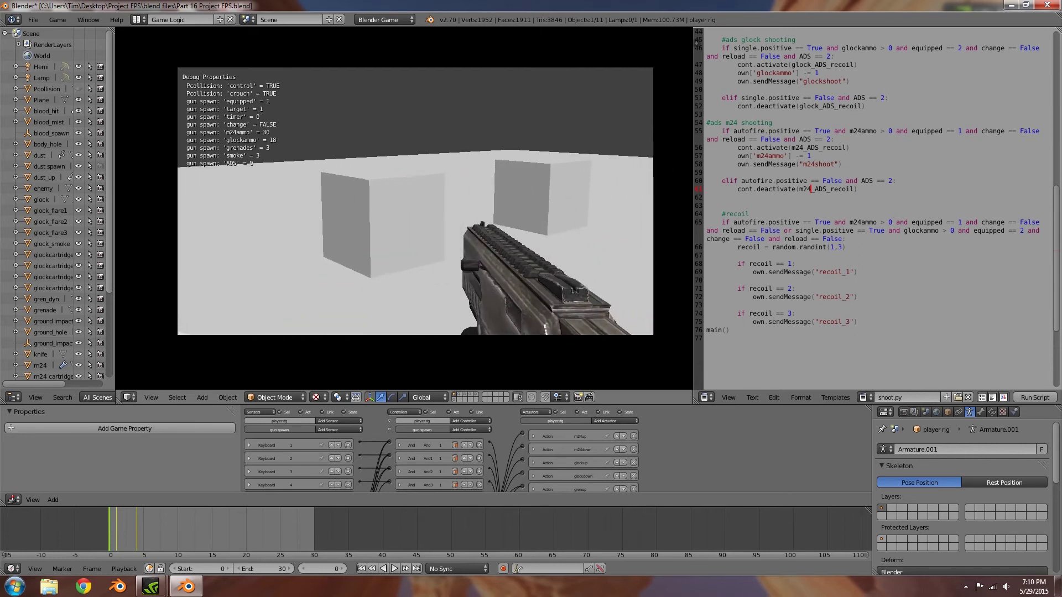
pyautogui.rightClick(414, 201)
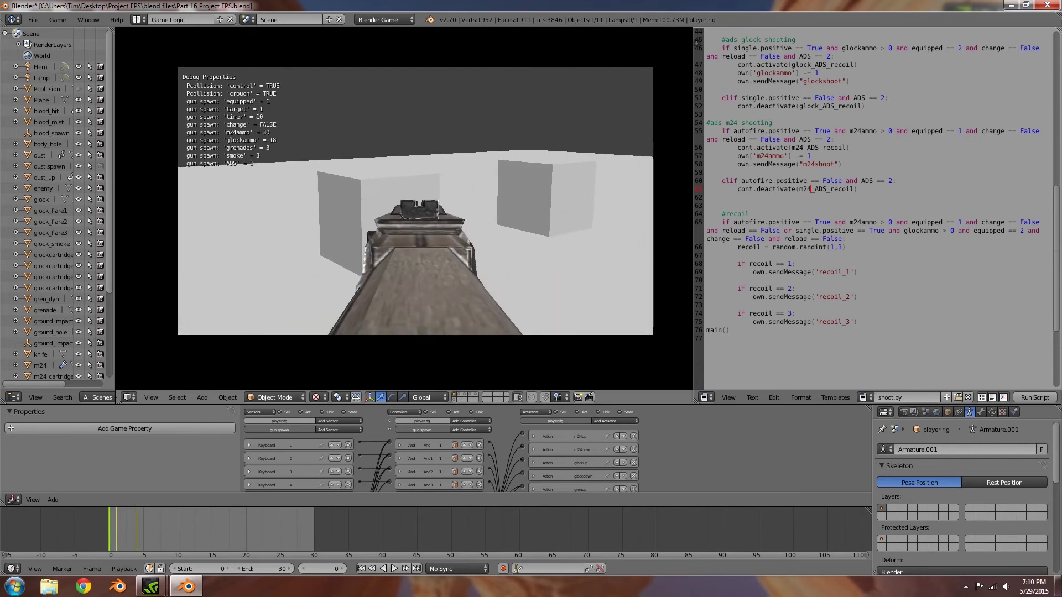
pyautogui.rightClick(415, 201)
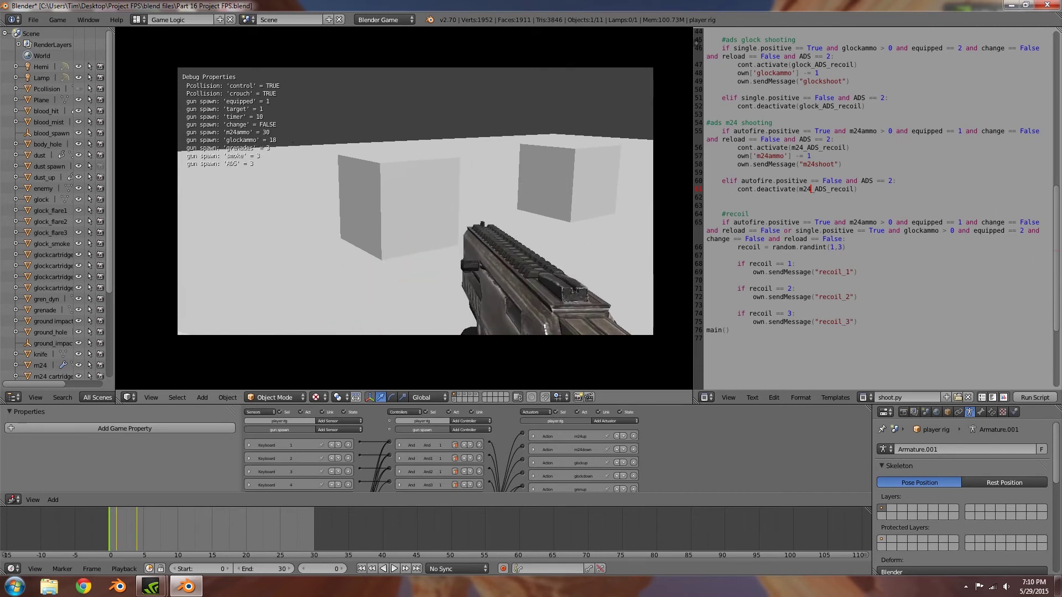
pyautogui.press('a')
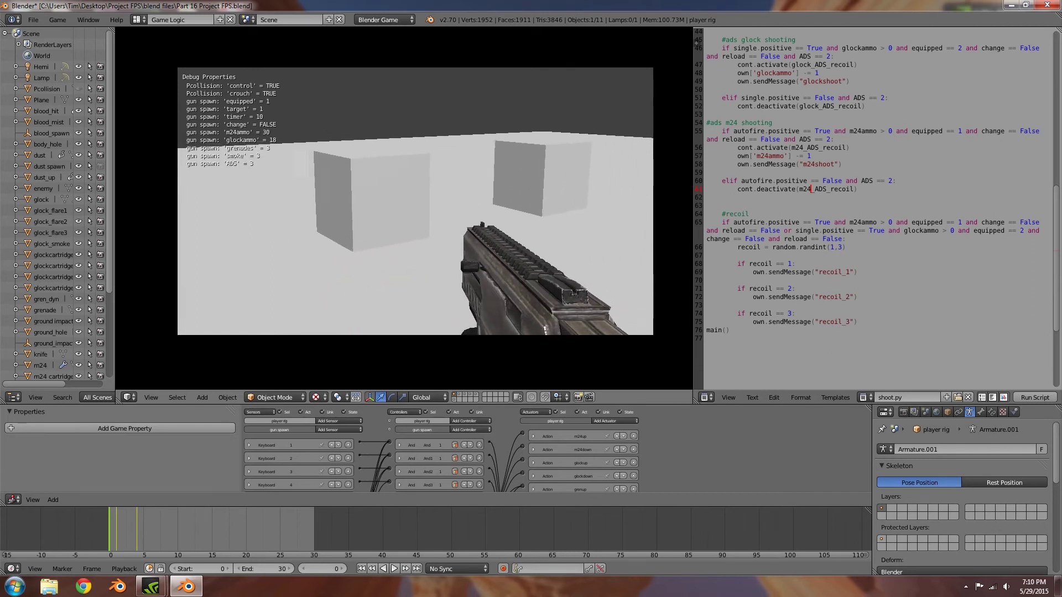
pyautogui.press('Escape')
pyautogui.click(93, 20)
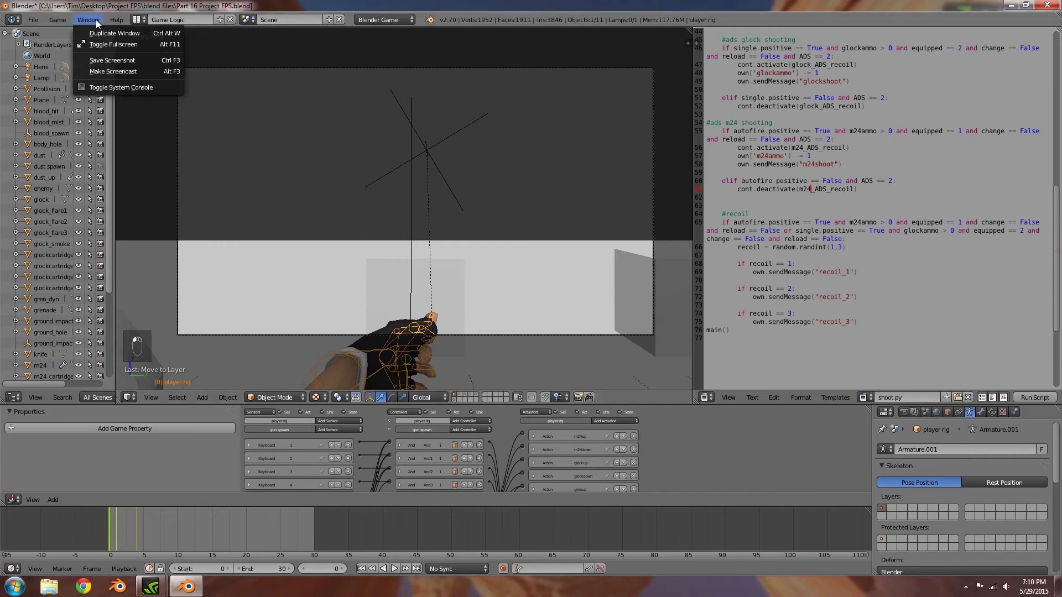
pyautogui.click(111, 88)
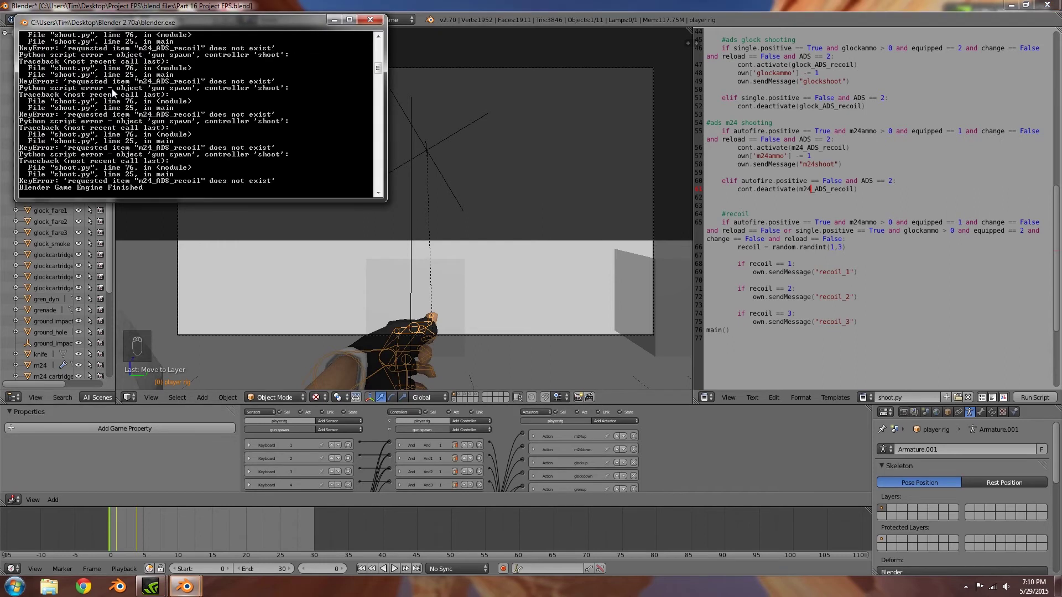
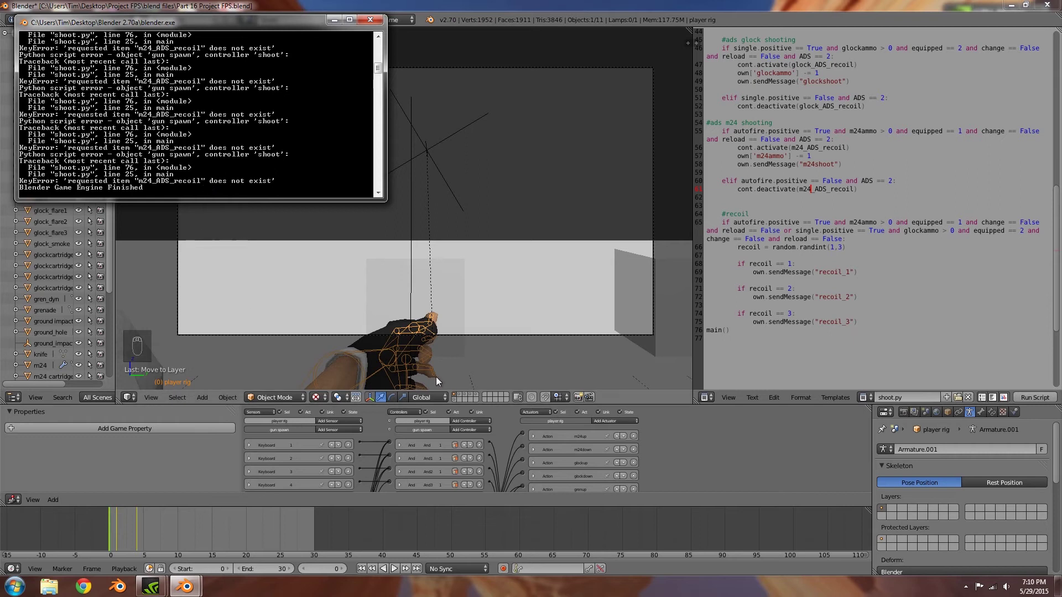
# Name the player rig's m24 aiming recoil action actuator m24_ADS_recoil and enlarge the logic editor to inspect its settings.
pyautogui.moveTo(627, 466)
pyautogui.mouseDown(button='middle')
pyautogui.moveTo(613, 426)
pyautogui.moveTo(606, 464)
pyautogui.mouseUp(button='middle')
pyautogui.click(533, 435)
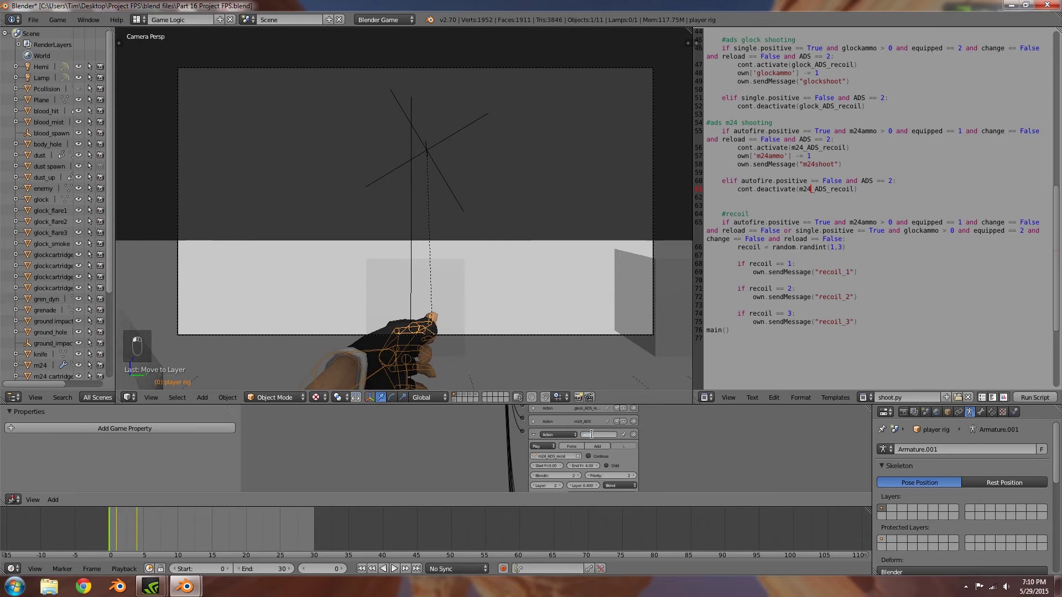
pyautogui.moveTo(674, 404); pyautogui.dragTo(664, 223)
pyautogui.scroll(4, 649, 300)
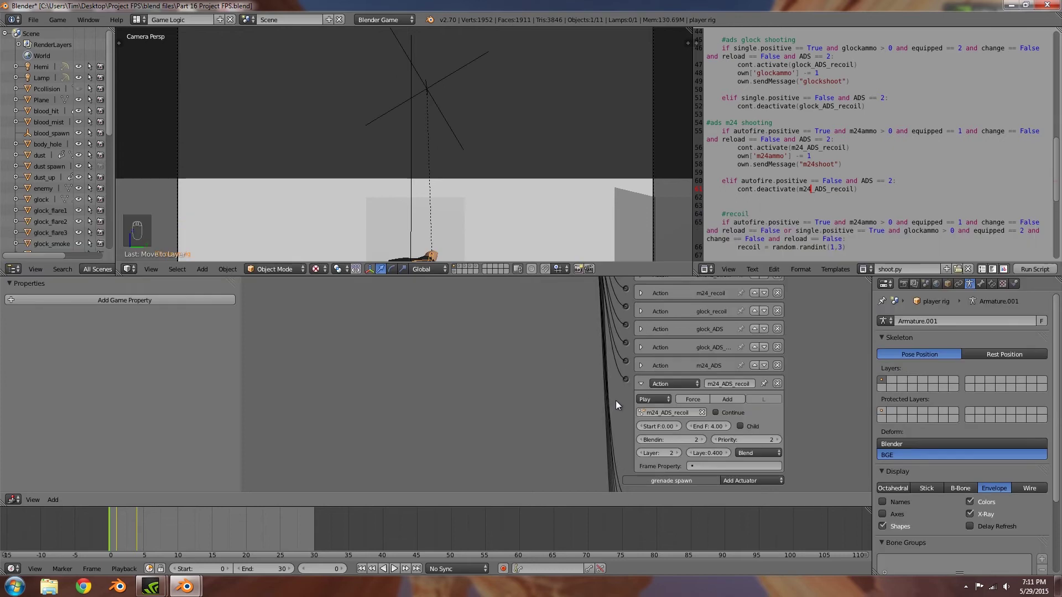
pyautogui.scroll(-2, 616, 400)
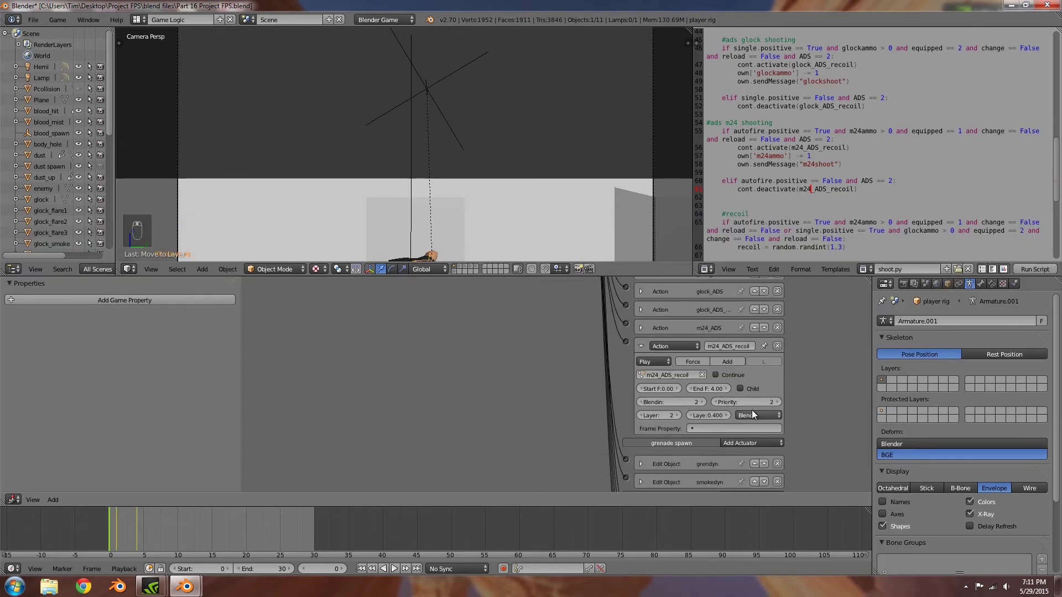
# Raise the priority of the m24_ADS action actuator, collapse its settings, and shrink the logic editor again.
pyautogui.click(643, 328)
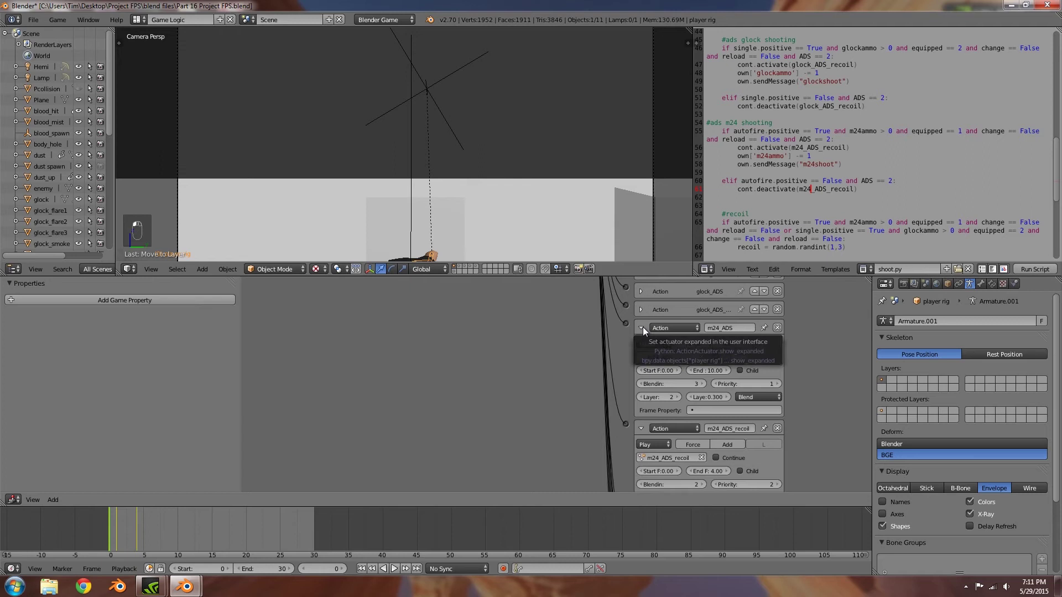
pyautogui.click(777, 384)
pyautogui.click(777, 384)
pyautogui.click(640, 328)
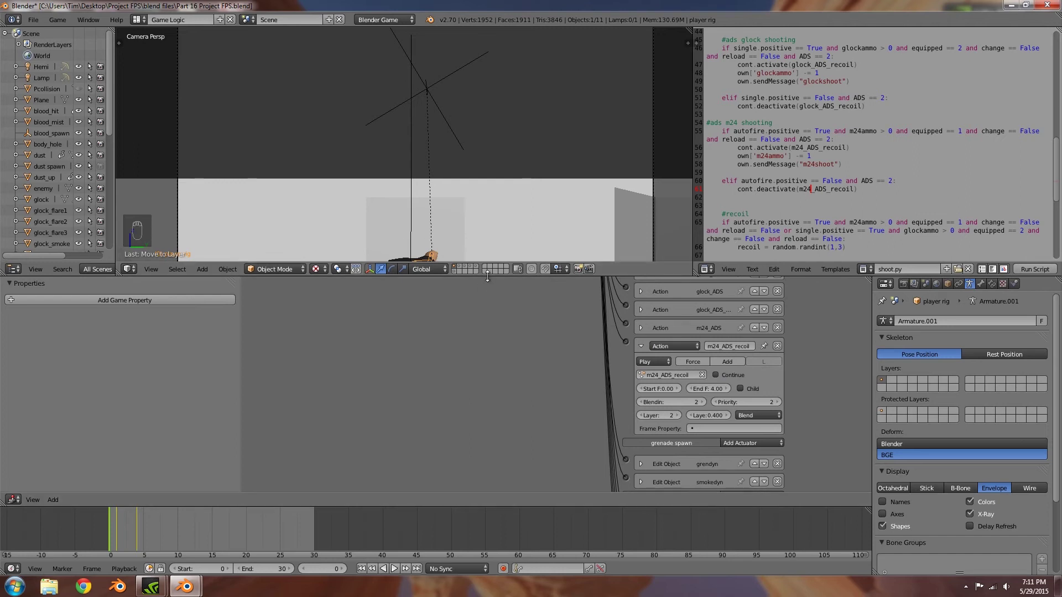
pyautogui.moveTo(489, 276); pyautogui.dragTo(490, 391)
# In ADS.py, append "and equipped == 2" to the two ADS == 1 timer conditions of the glock's hipfire to adsfire block.
pyautogui.click(866, 384)
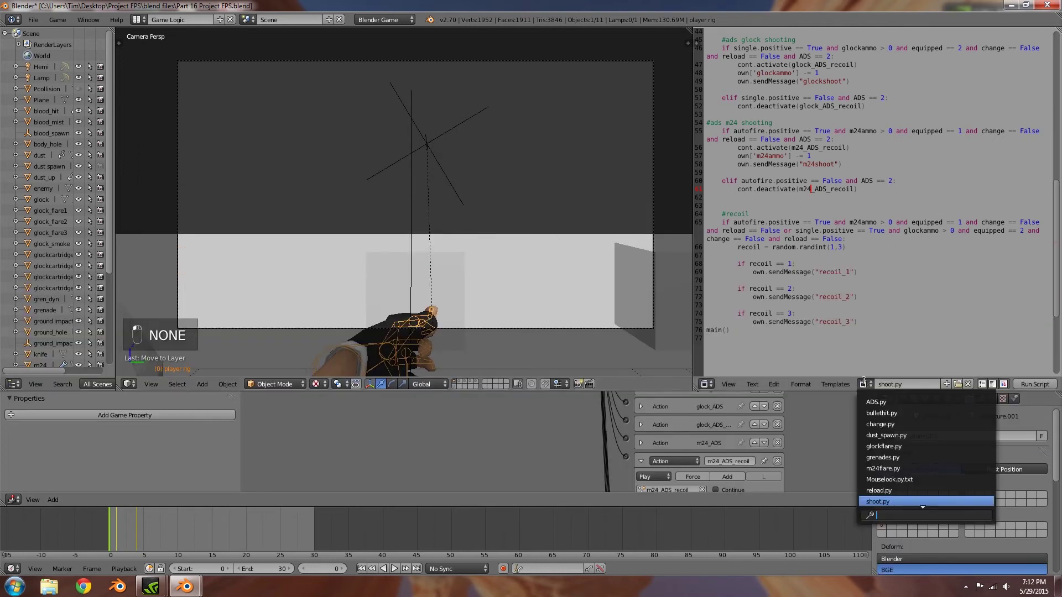
pyautogui.click(876, 402)
pyautogui.scroll(-7, 871, 305)
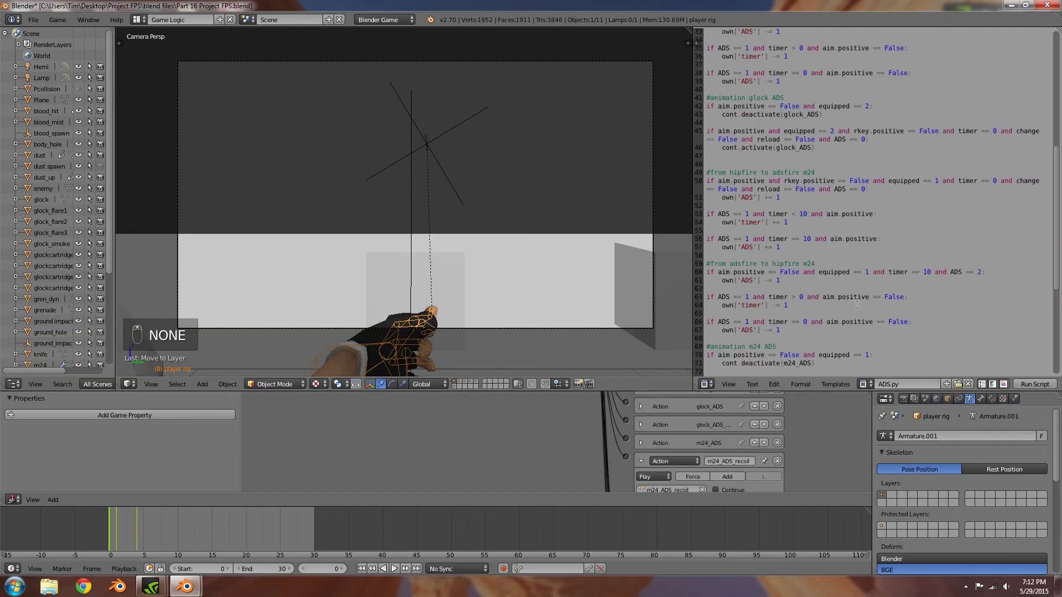
pyautogui.scroll(3, 867, 199)
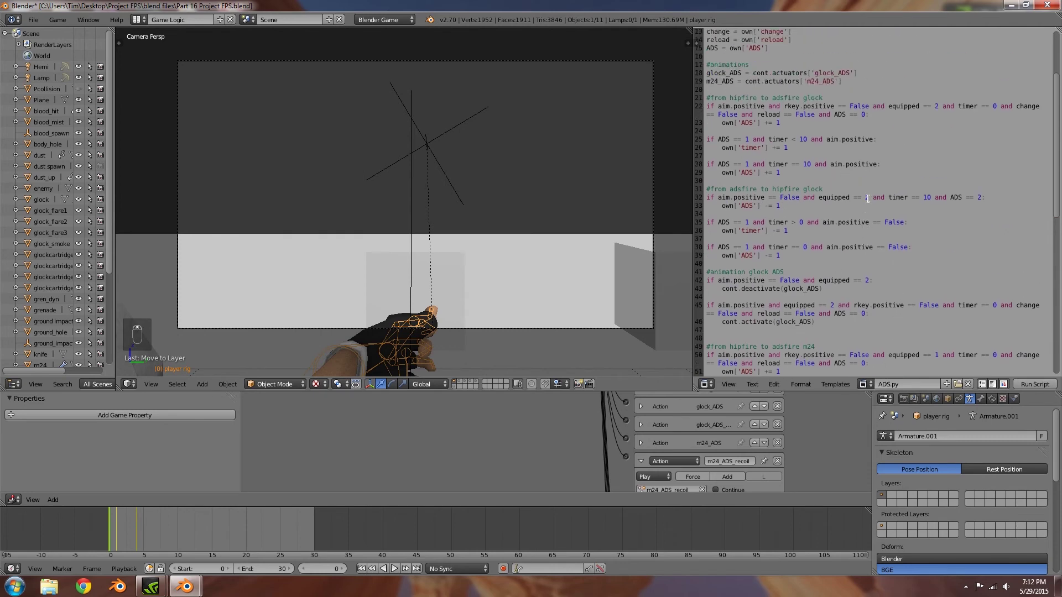
pyautogui.moveTo(827, 137); pyautogui.dragTo(842, 134)
pyautogui.click(850, 158)
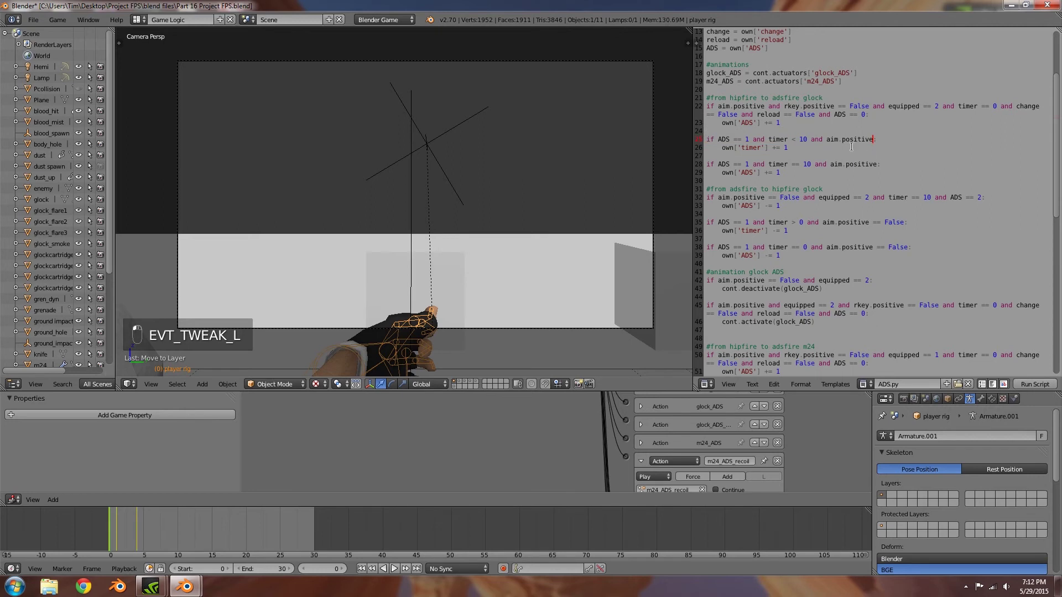
pyautogui.write('and equipped')
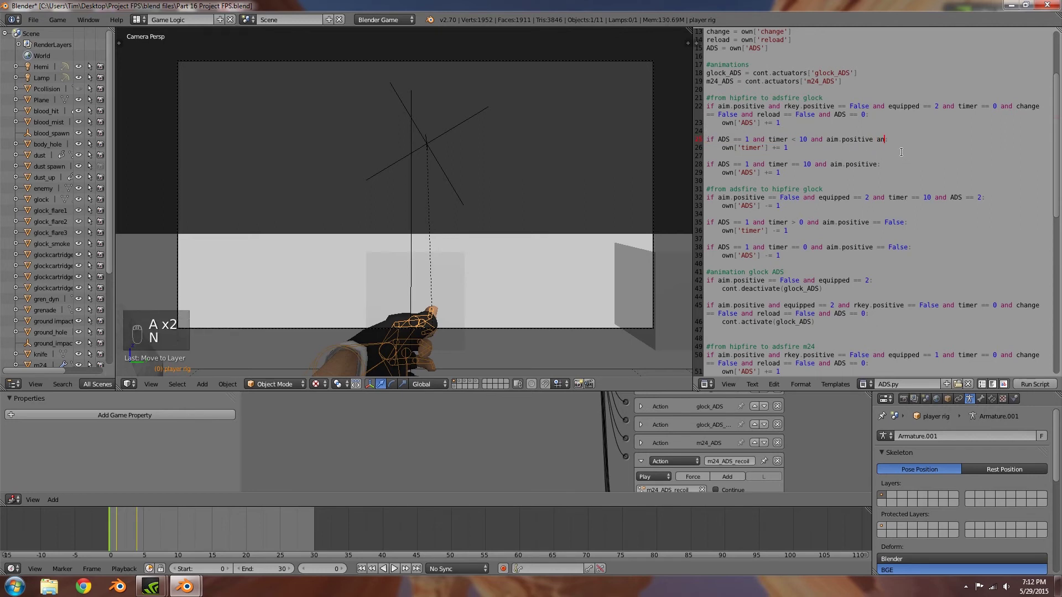
pyautogui.write(' == 2')
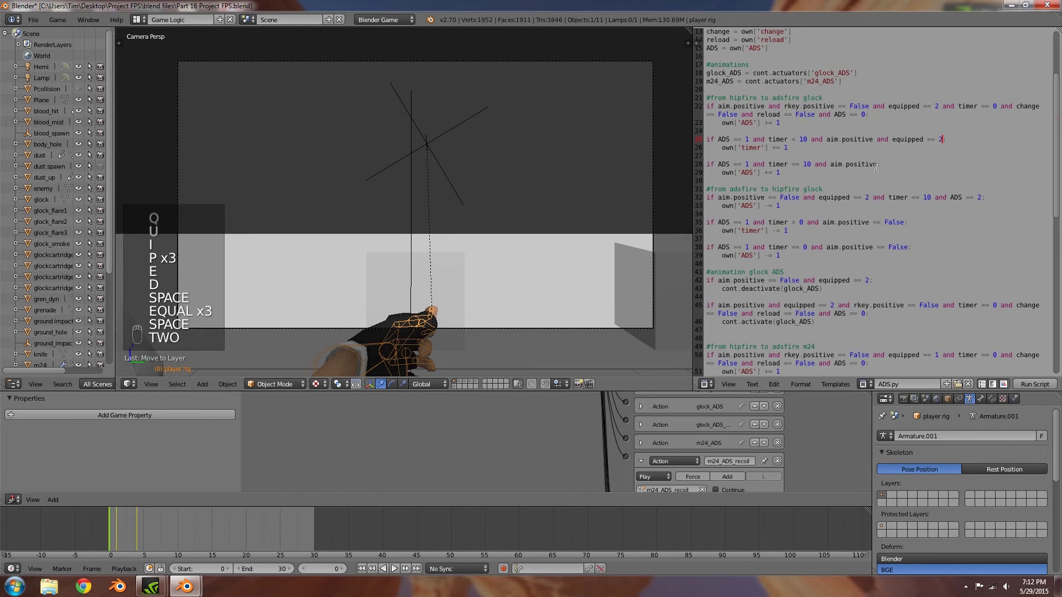
pyautogui.click(885, 164)
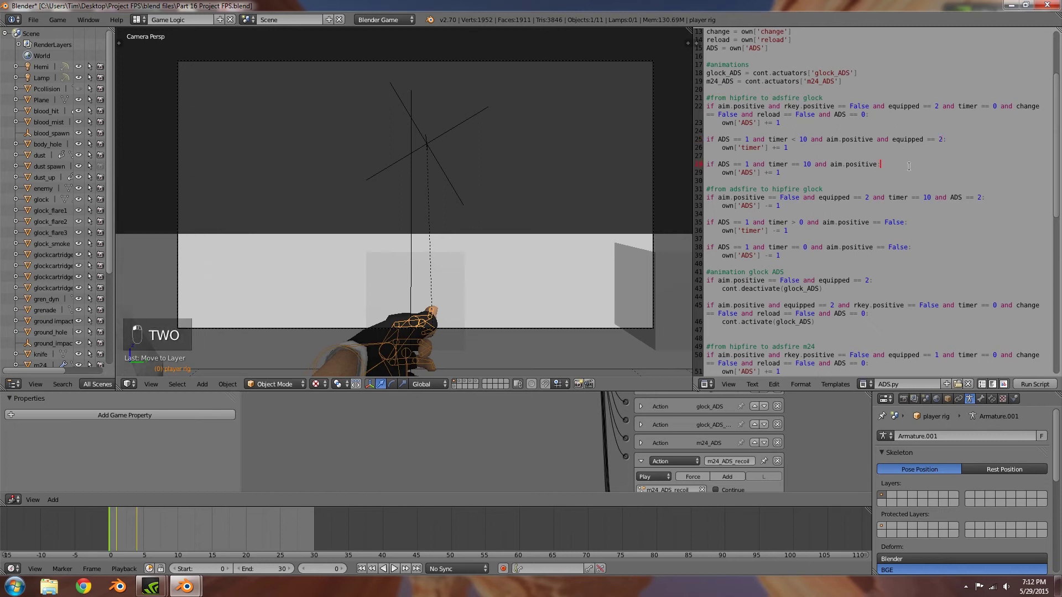
pyautogui.write('and equipped == 2')
# Append "and equipped == 2" to the two ADS == 1 timer conditions of the glock's adsfire to hipfire block.
pyautogui.click(950, 223)
pyautogui.write('and equippe')
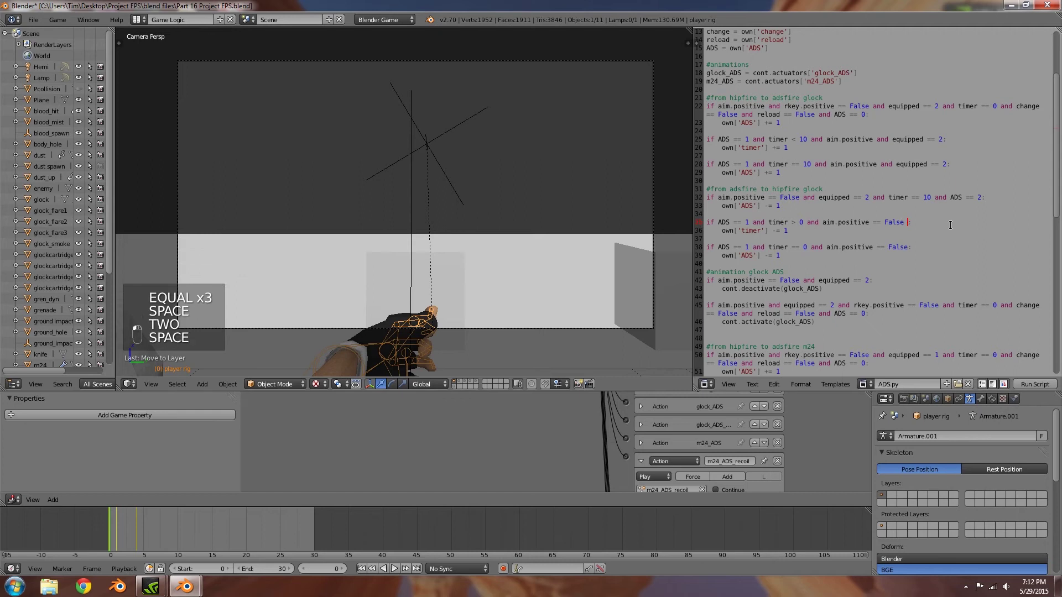
pyautogui.write('d == 2')
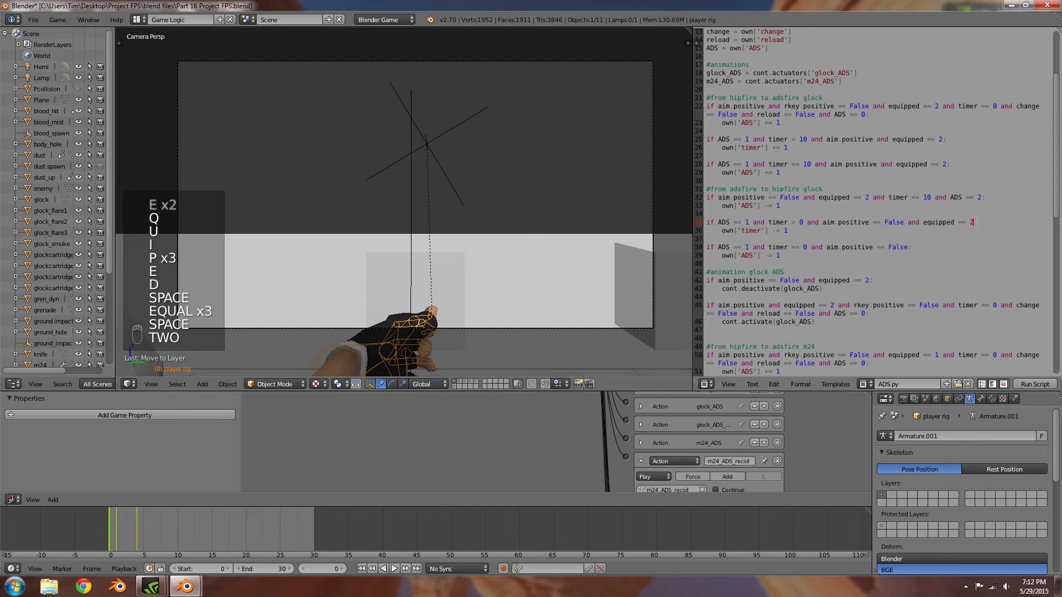
pyautogui.moveTo(973, 223); pyautogui.dragTo(906, 222)
pyautogui.hotkey('ctrl', 'c')
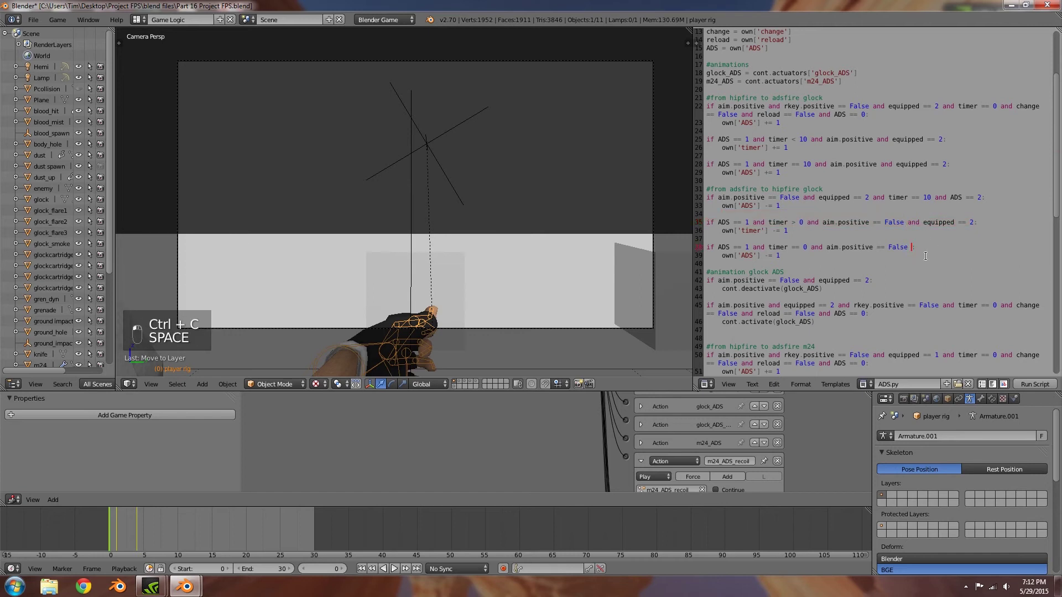
pyautogui.hotkey('ctrl', 'v')
# Append "and equipped == 1" to the ADS == 1 timer conditions in both m24 hipfire and adsfire transition blocks.
pyautogui.scroll(-3, 902, 278)
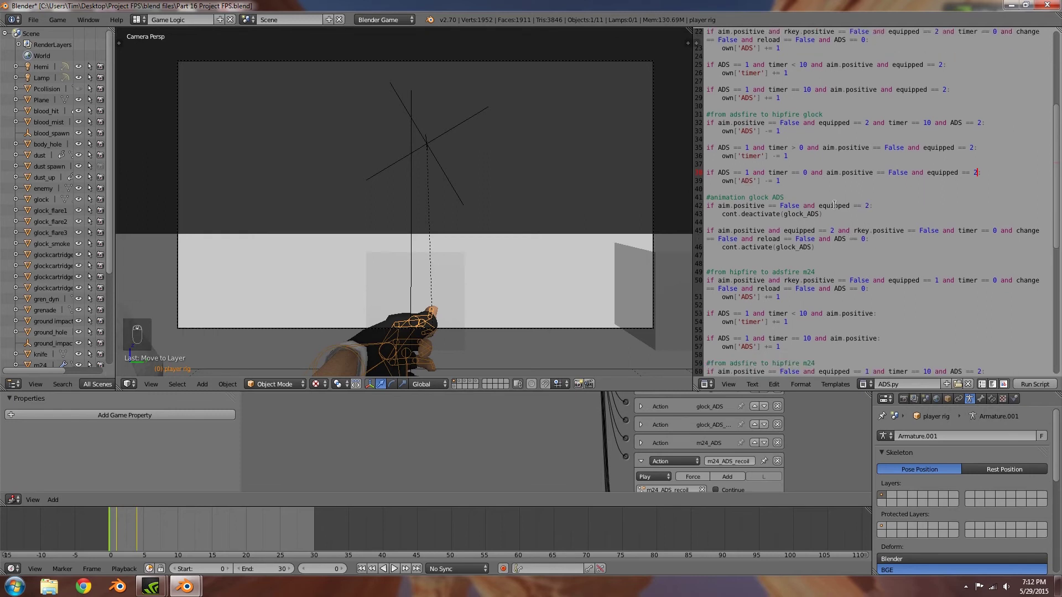
pyautogui.scroll(-3, 869, 259)
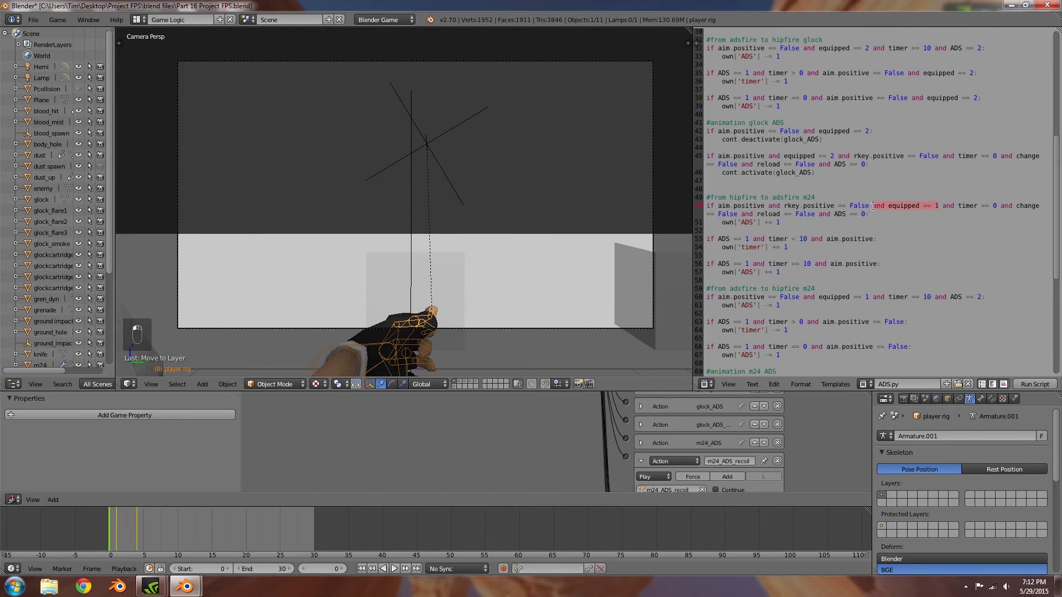
pyautogui.hotkey('ctrl', 'c')
pyautogui.hotkey('ctrl', 'v')
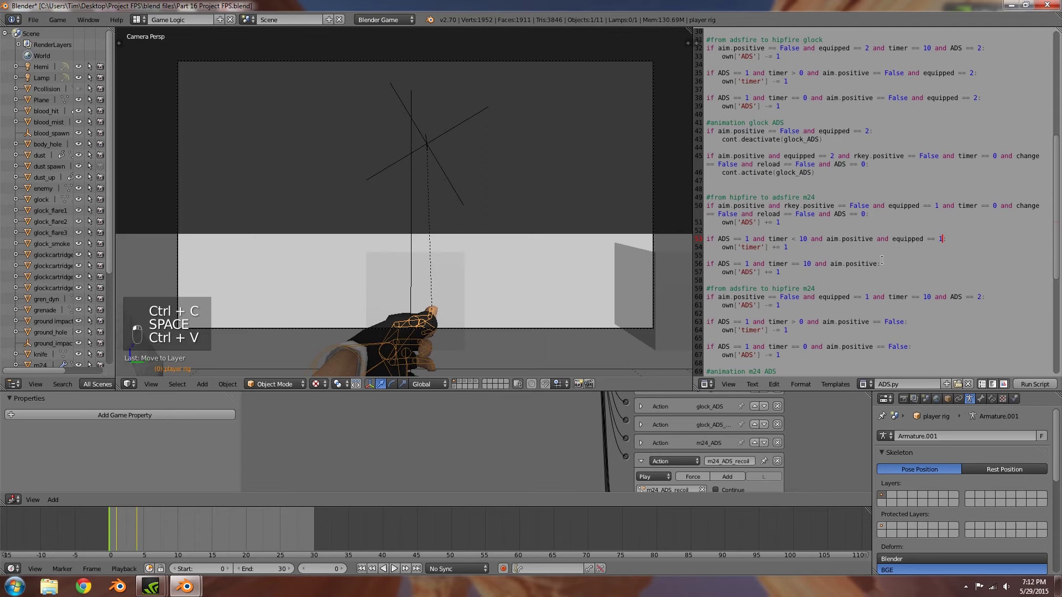
pyautogui.hotkey('ctrl', 'v')
pyautogui.scroll(-3, 909, 260)
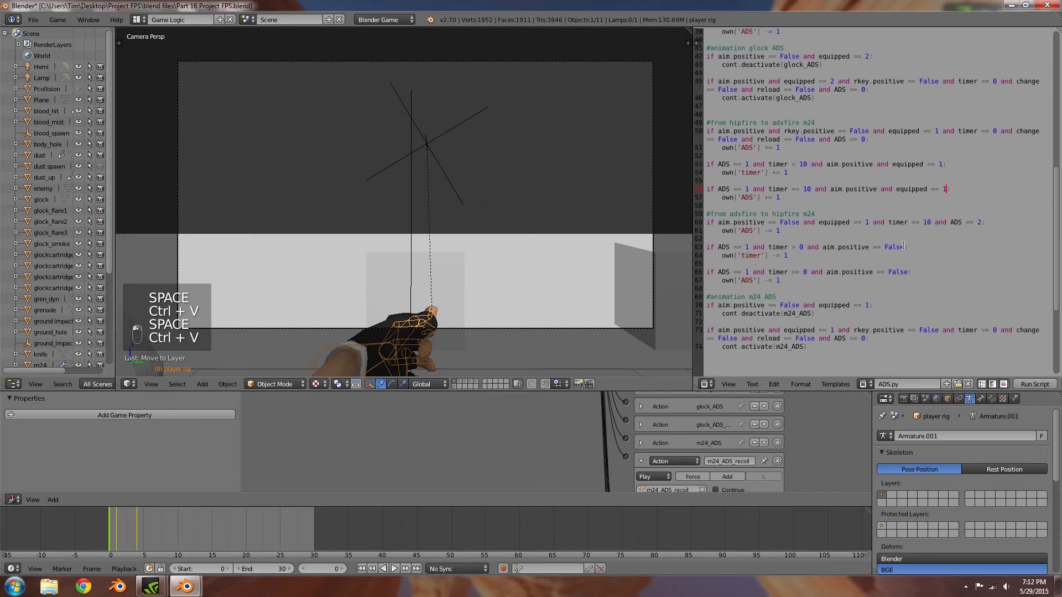
pyautogui.hotkey('ctrl', 'v')
pyautogui.hotkey('ctrl', 'v')
# Run the game to test shooting, reloading and aiming with the m24, and end the game.
pyautogui.press('p')
pyautogui.click(416, 195)
pyautogui.click(415, 194)
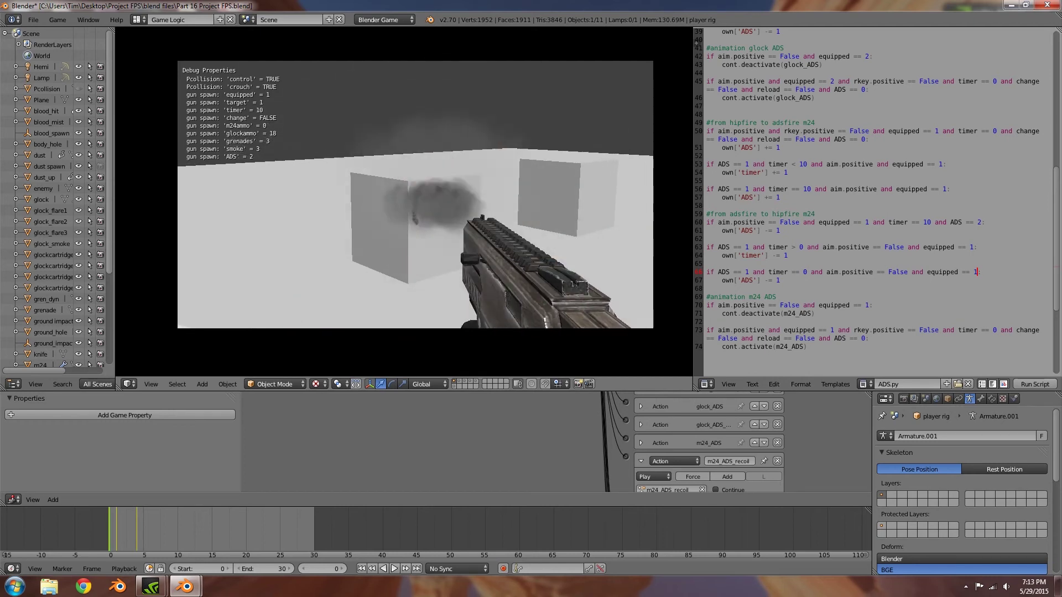
pyautogui.press('r')
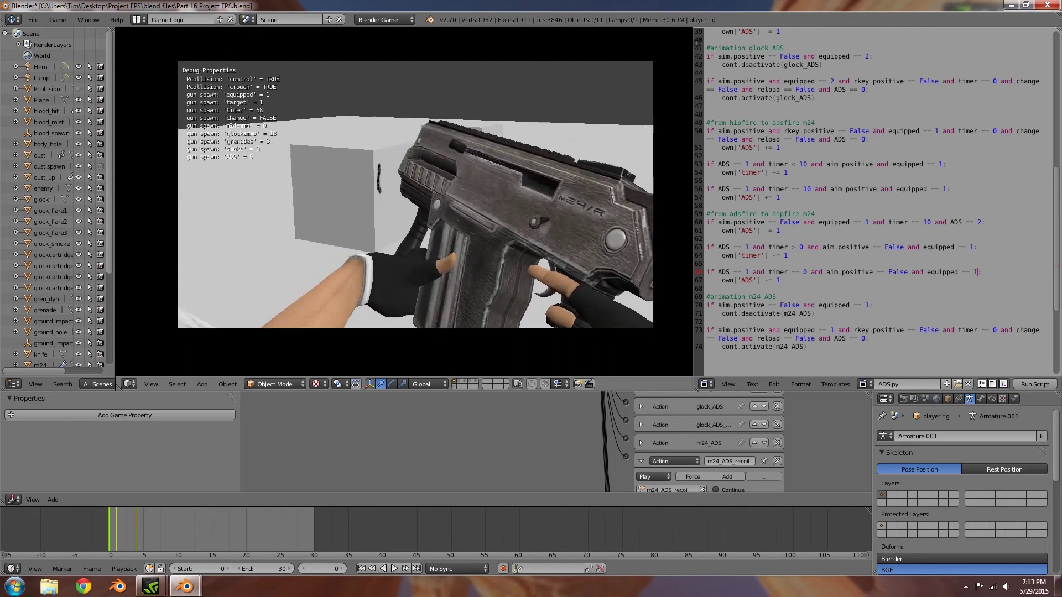
pyautogui.rightClick(415, 195)
pyautogui.click(416, 194)
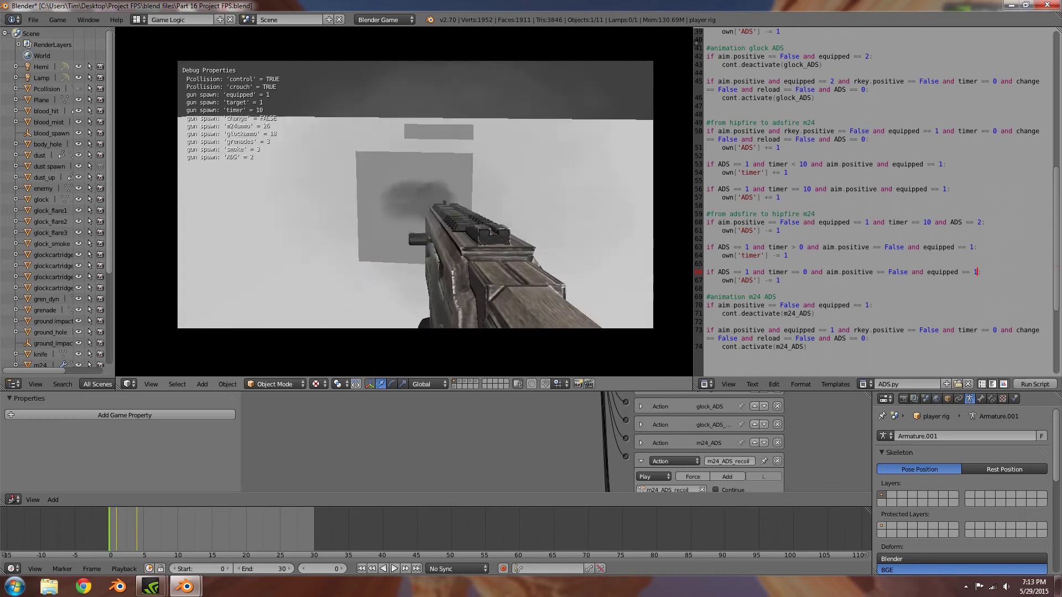
pyautogui.click(415, 194)
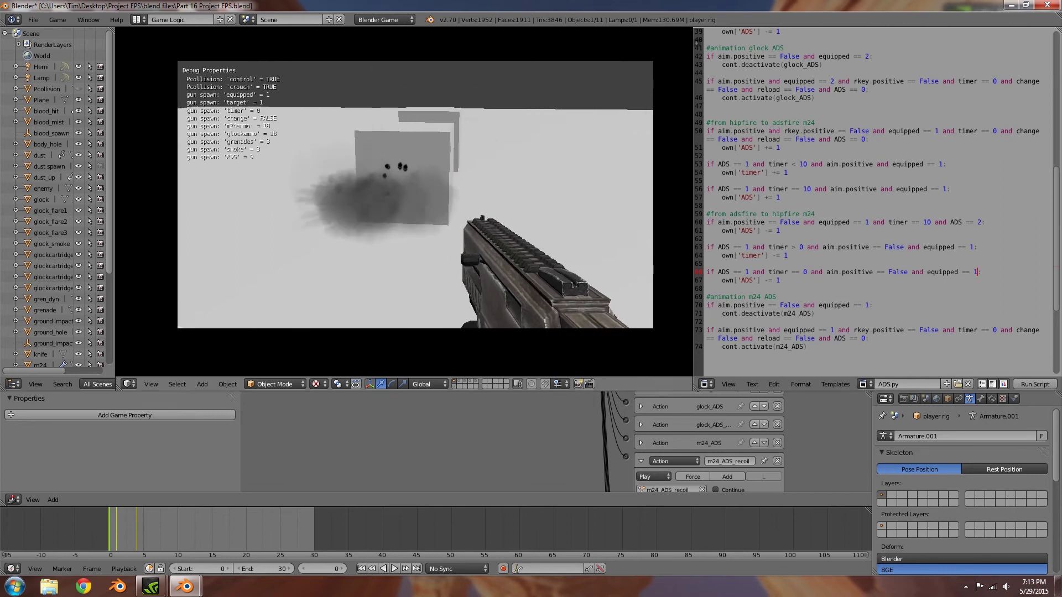
pyautogui.press('Escape')
# In shoot.py, append "and ADS == 0" to the if condition of the m24 shooting block and review the rest of the script.
pyautogui.click(866, 384)
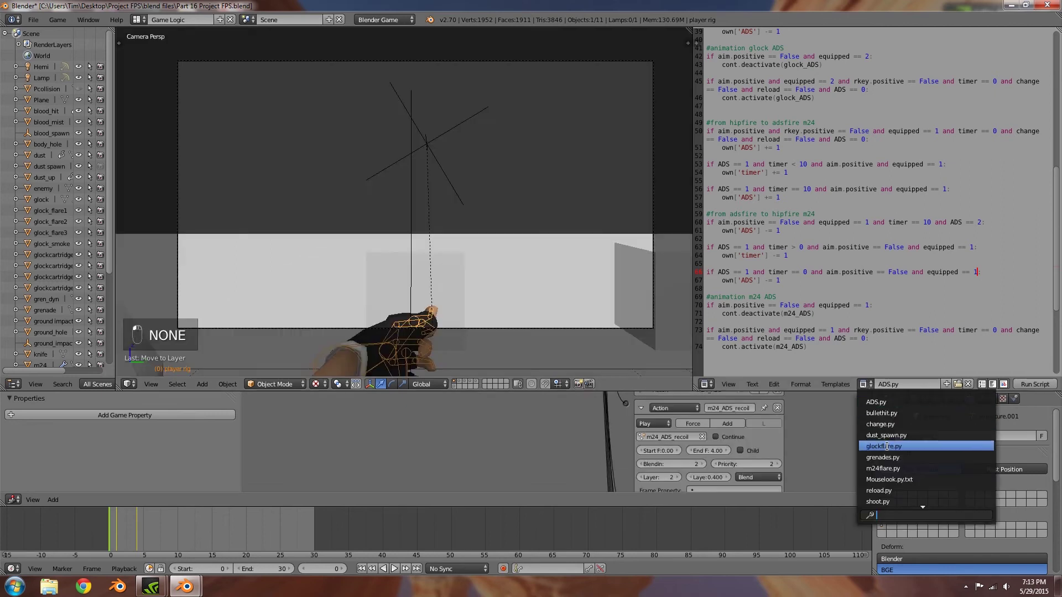
pyautogui.click(880, 502)
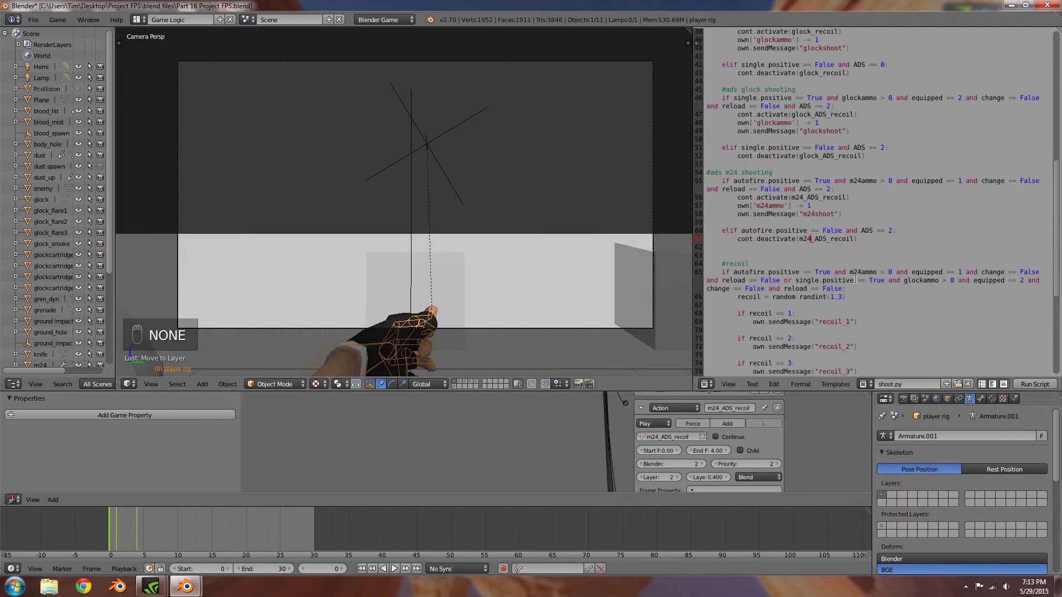
pyautogui.scroll(1, 854, 280)
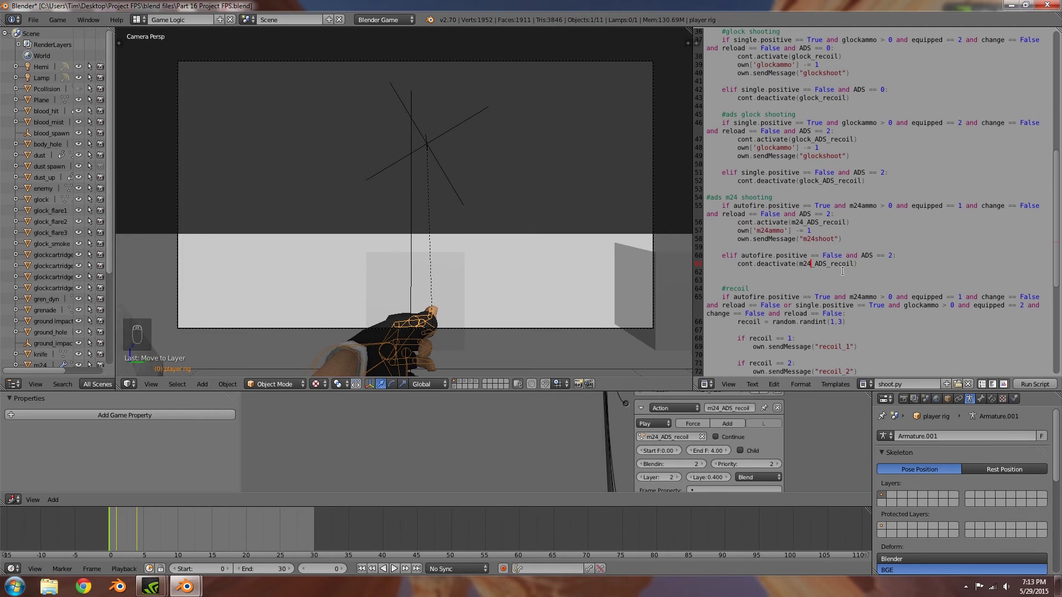
pyautogui.scroll(2, 841, 271)
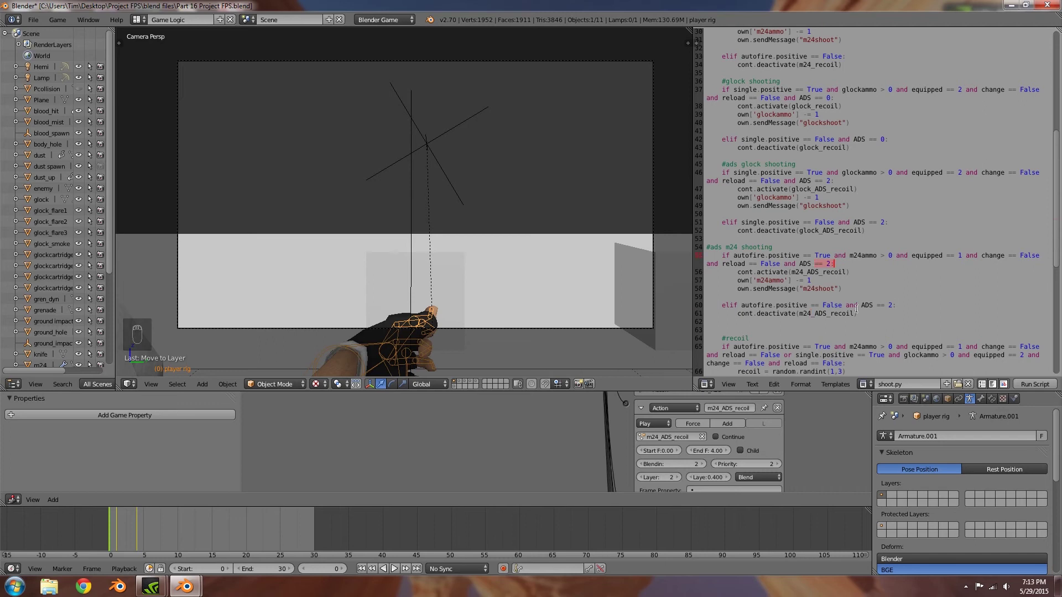
pyautogui.scroll(6, 866, 324)
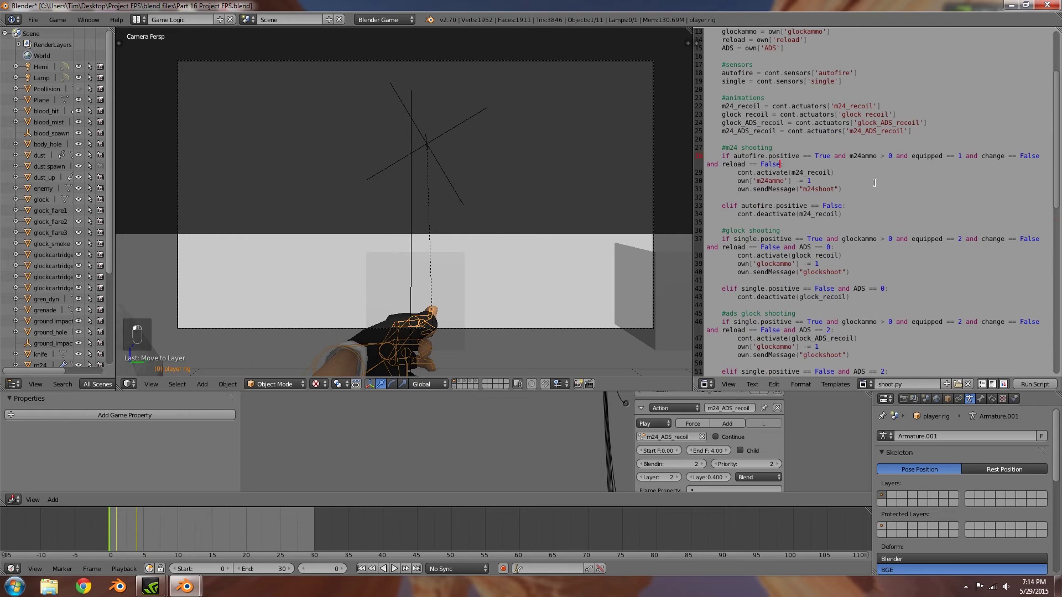
pyautogui.write('and ADS ')
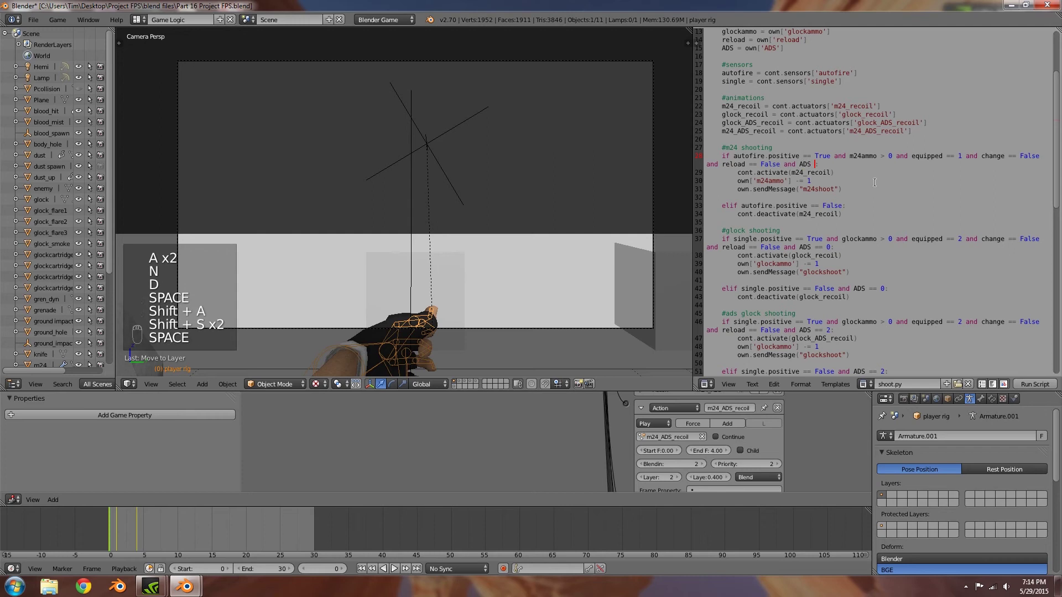
pyautogui.write('== 0')
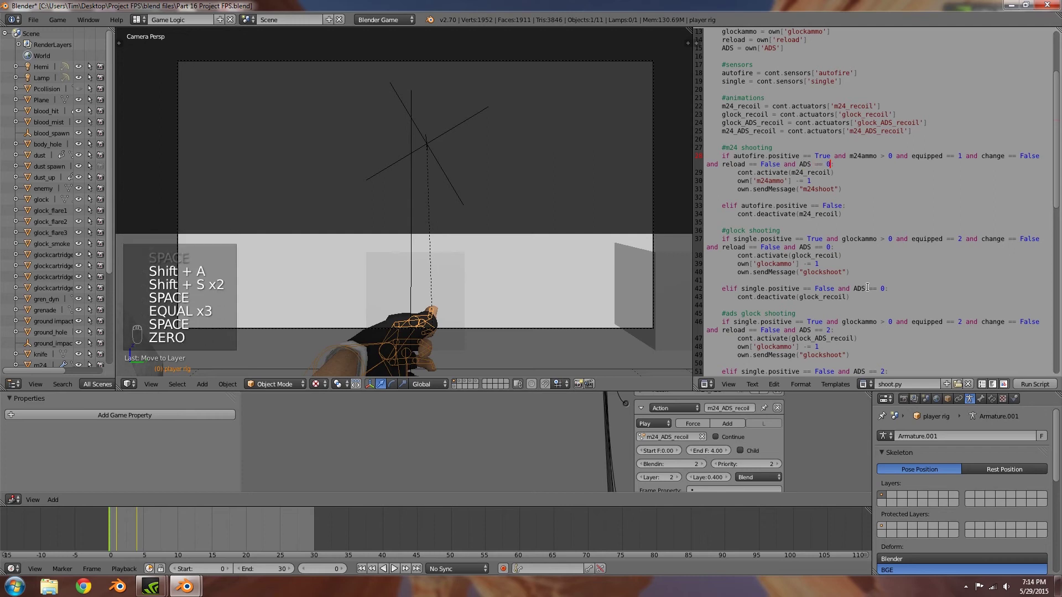
pyautogui.scroll(-3, 869, 238)
pyautogui.scroll(-3, 867, 287)
pyautogui.scroll(-6, 867, 287)
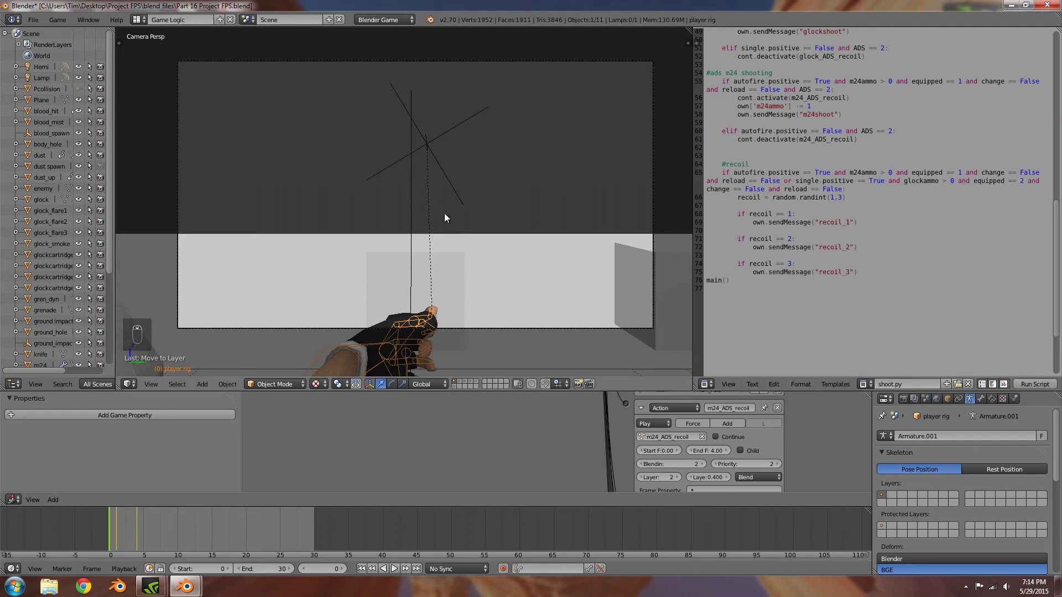
# Run the game to test aiming, firing and reloading the m24, and end the game.
pyautogui.press('p')
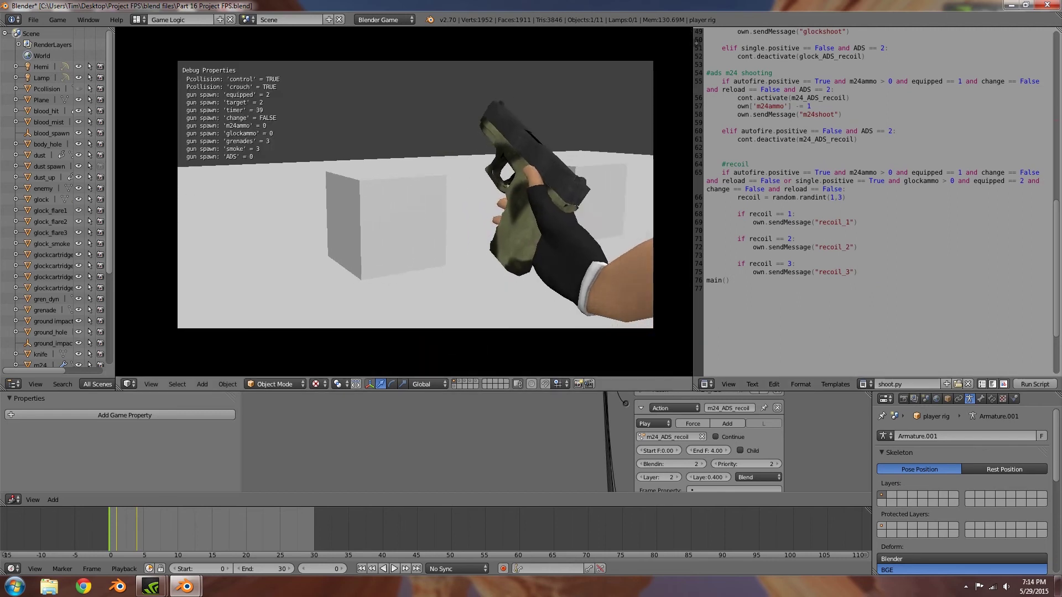
pyautogui.press('1')
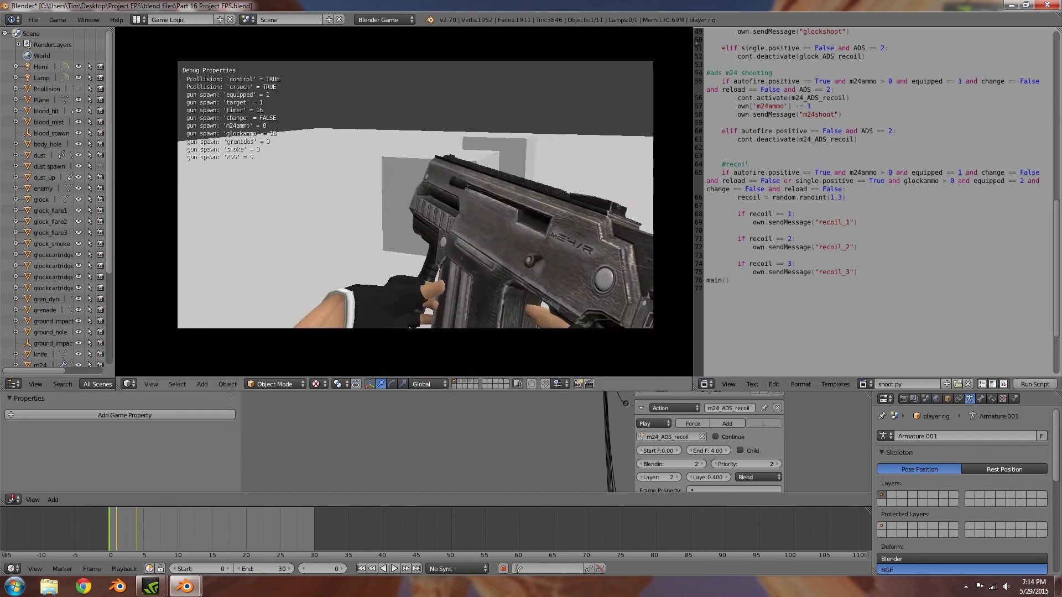
pyautogui.rightClick(415, 194)
pyautogui.rightClick(414, 194)
pyautogui.click(415, 194)
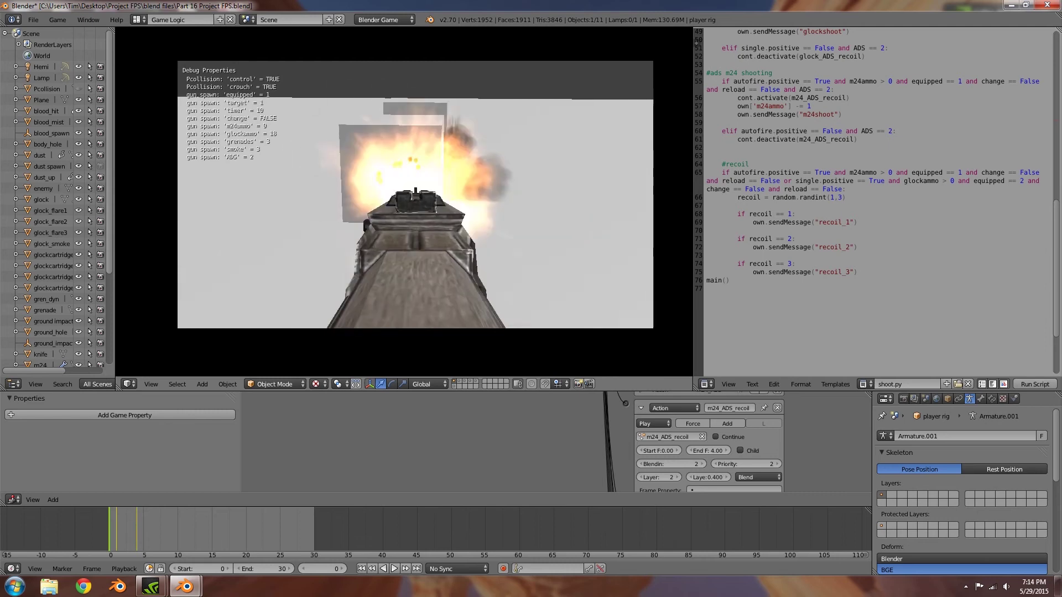
pyautogui.press('r')
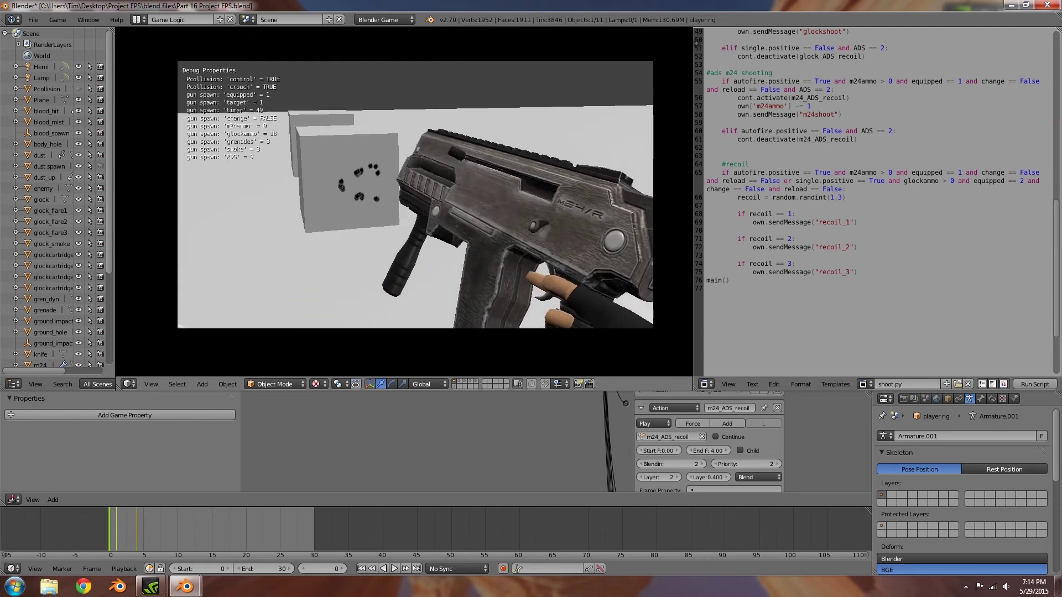
pyautogui.rightClick(415, 194)
pyautogui.click(414, 194)
pyautogui.moveTo(415, 195); pyautogui.dragTo(415, 195)
pyautogui.rightClick(415, 195)
pyautogui.press('Escape')
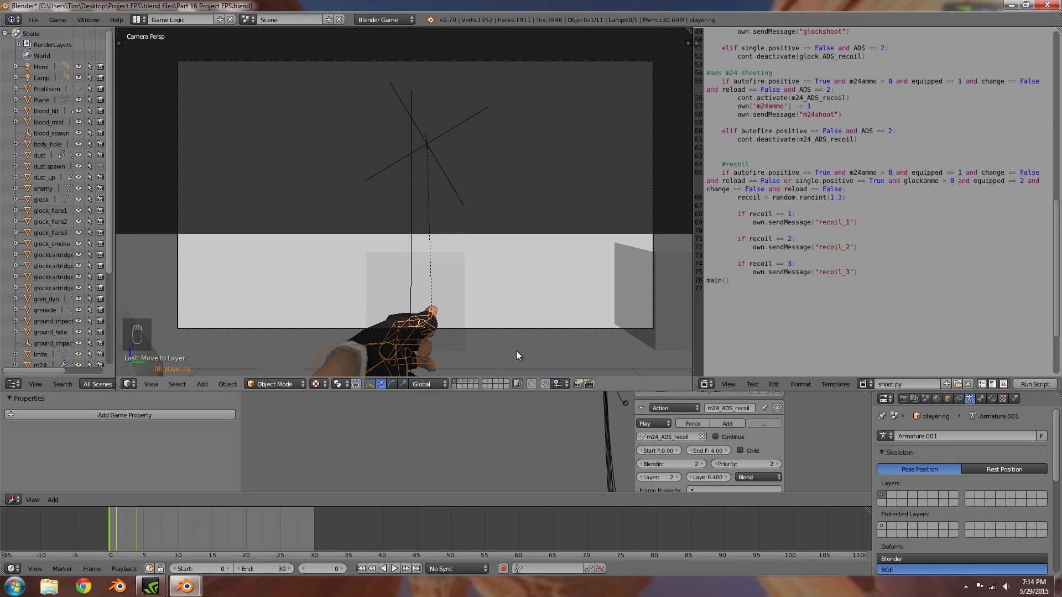
# Select the m24 rifle with all its attached parts on layer 2, move them to layer 1, and display layer 1.
pyautogui.press('2')
pyautogui.moveTo(380, 254); pyautogui.dragTo(472, 283, button='middle')
pyautogui.moveTo(434, 230); pyautogui.dragTo(431, 190, button='middle')
pyautogui.press('z')
pyautogui.rightClick(473, 241)
pyautogui.scroll(3, 431, 190)
pyautogui.press('c')
pyautogui.click(341, 228)
pyautogui.click(342, 185)
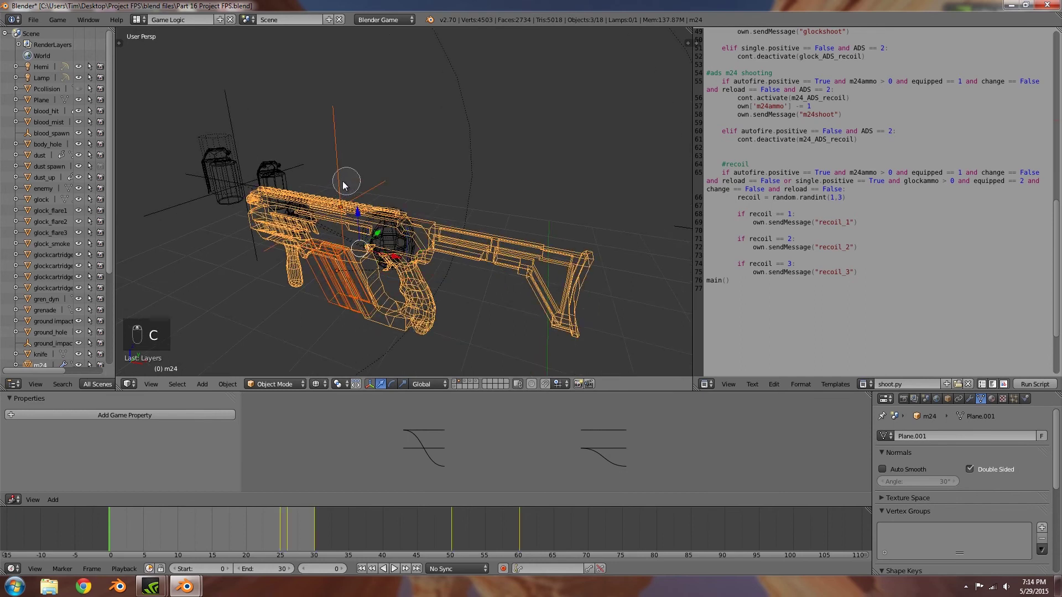
pyautogui.moveTo(296, 254); pyautogui.dragTo(436, 277, button='middle')
pyautogui.press('c')
pyautogui.click(505, 320)
pyautogui.rightClick(350, 280)
pyautogui.moveTo(350, 280); pyautogui.dragTo(329, 298, button='middle')
pyautogui.press('c')
pyautogui.click(329, 296)
pyautogui.rightClick(331, 297)
pyautogui.scroll(-5, 334, 297)
pyautogui.moveTo(422, 277); pyautogui.dragTo(434, 232, button='middle')
pyautogui.scroll(-2, 434, 231)
pyautogui.press('g')
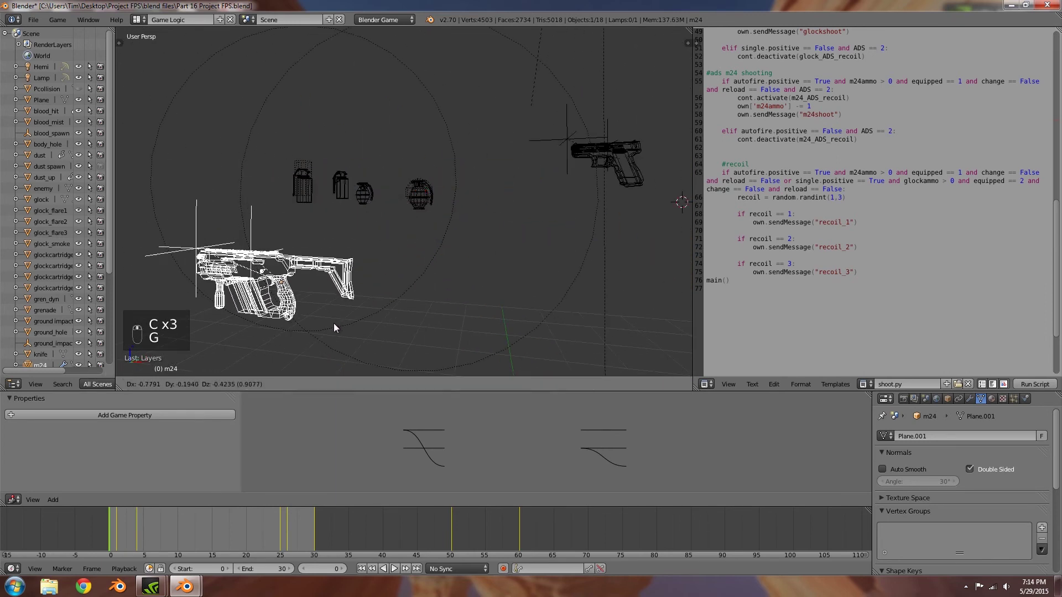
pyautogui.rightClick(333, 323)
pyautogui.press('m')
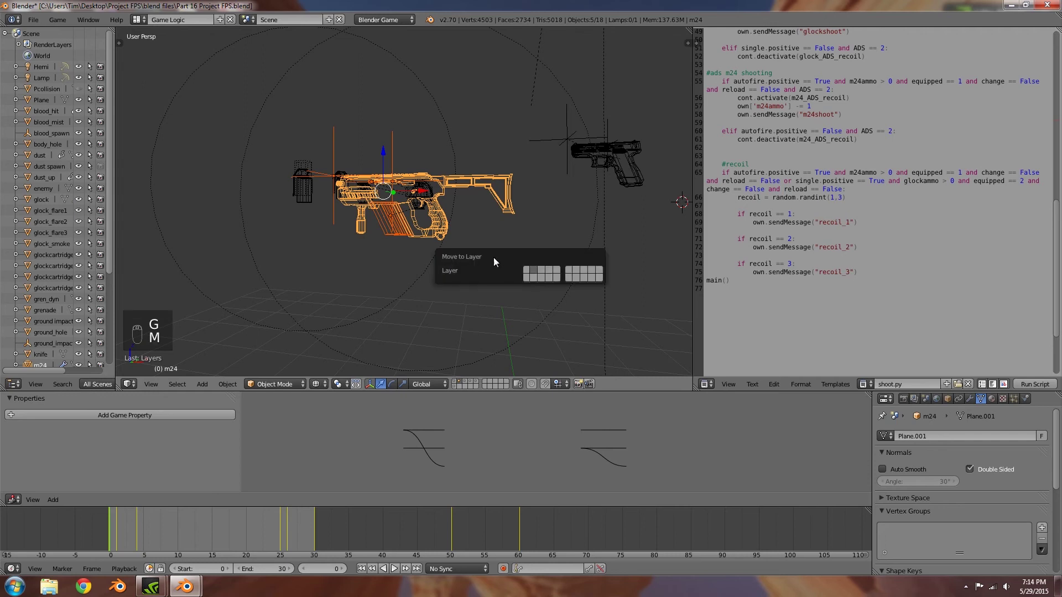
pyautogui.click(525, 270)
pyautogui.press('1')
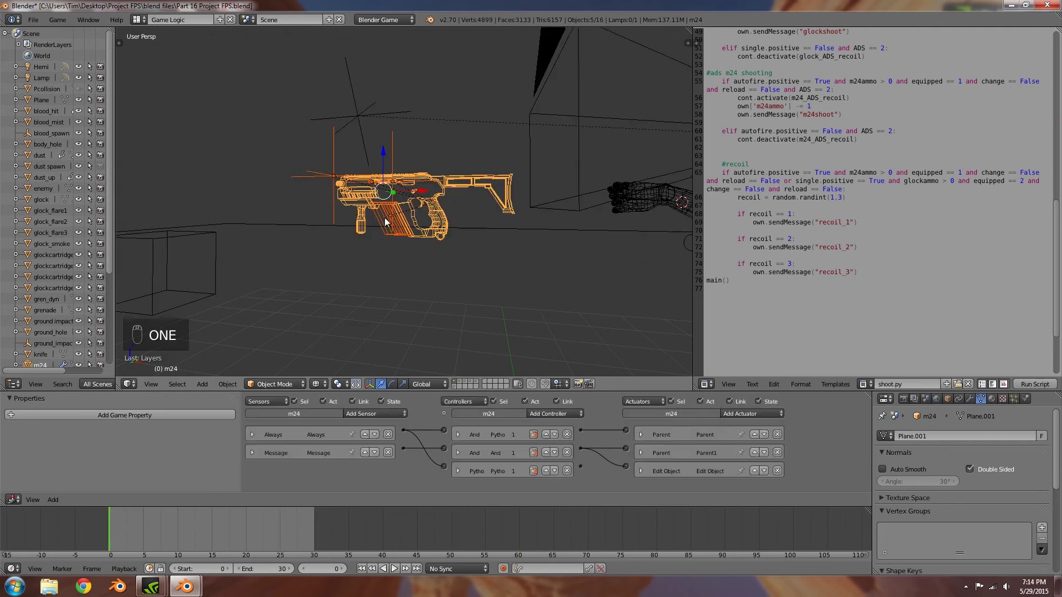
# Select the player rig, change the script area to the Action Editor, and go to frame 1 of the m24_ADS_recoil action.
pyautogui.moveTo(457, 232); pyautogui.dragTo(528, 234, button='middle')
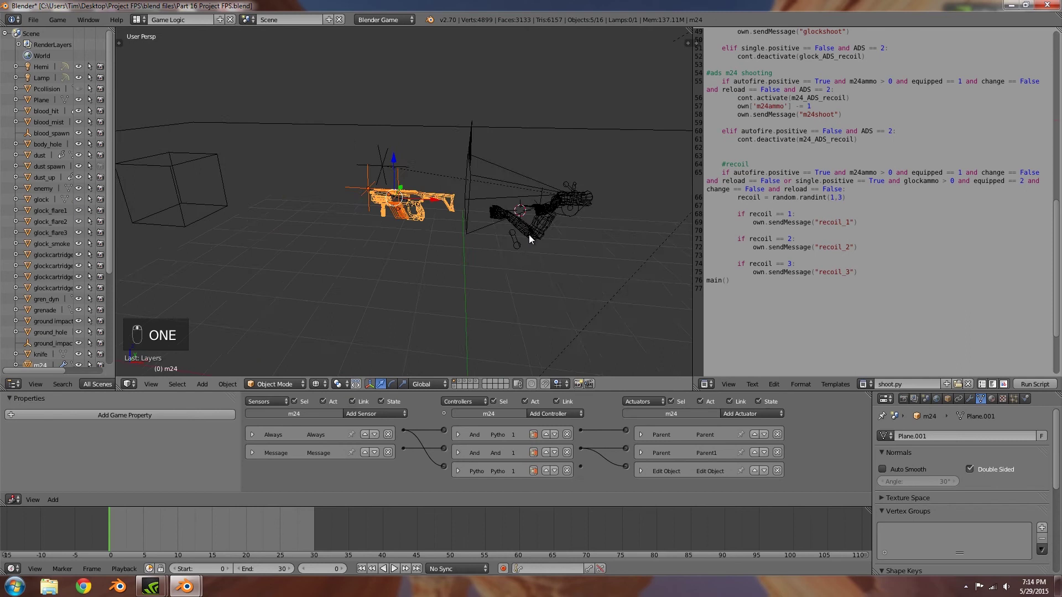
pyautogui.scroll(4, 453, 260)
pyautogui.keyDown('shift'); pyautogui.rightClick(478, 248); pyautogui.keyUp('shift')
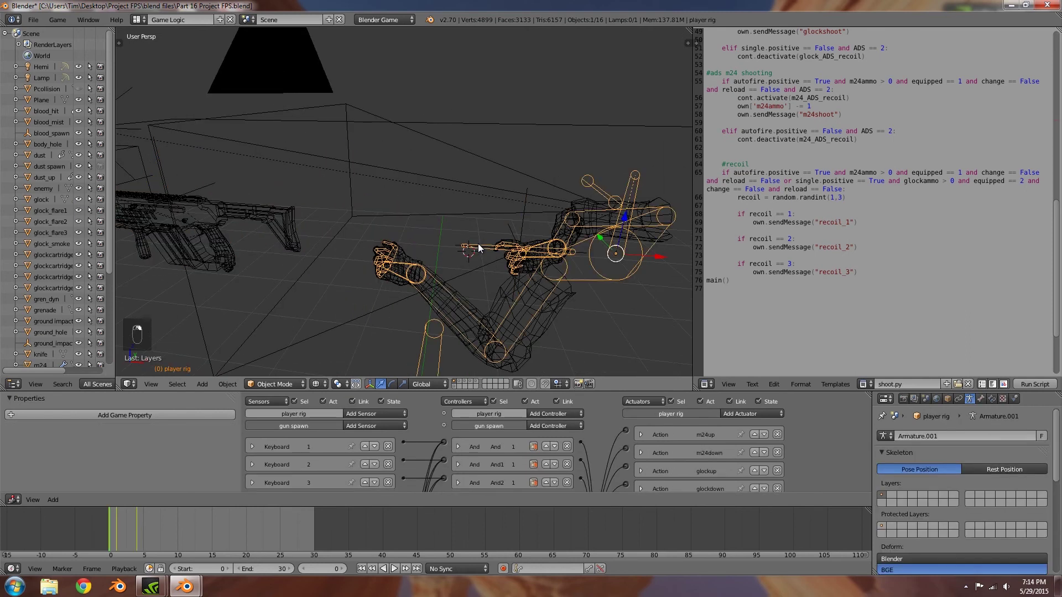
pyautogui.click(706, 384)
pyautogui.click(742, 329)
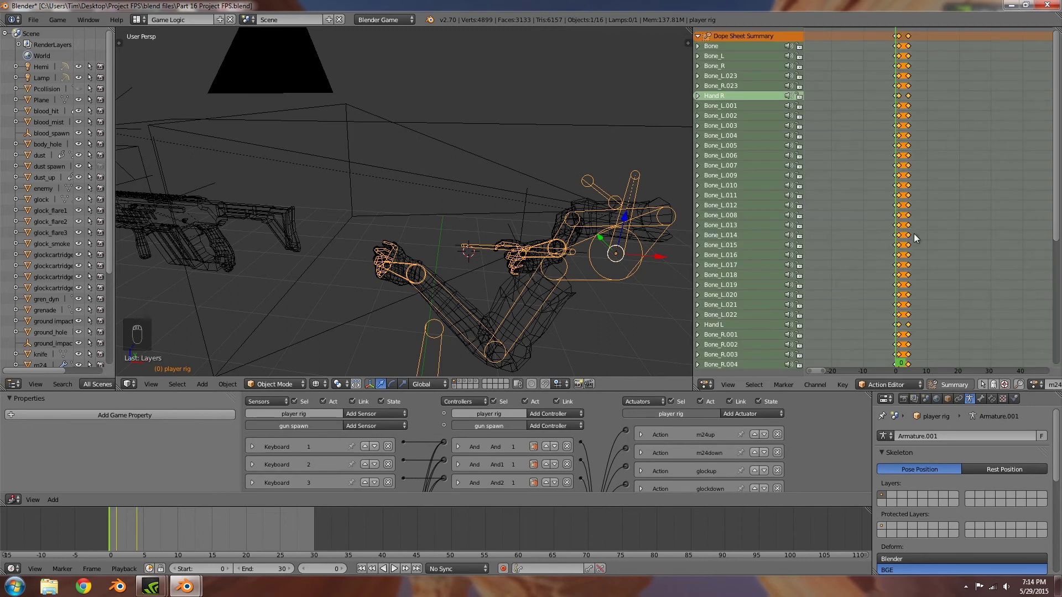
pyautogui.moveTo(905, 278); pyautogui.dragTo(903, 280)
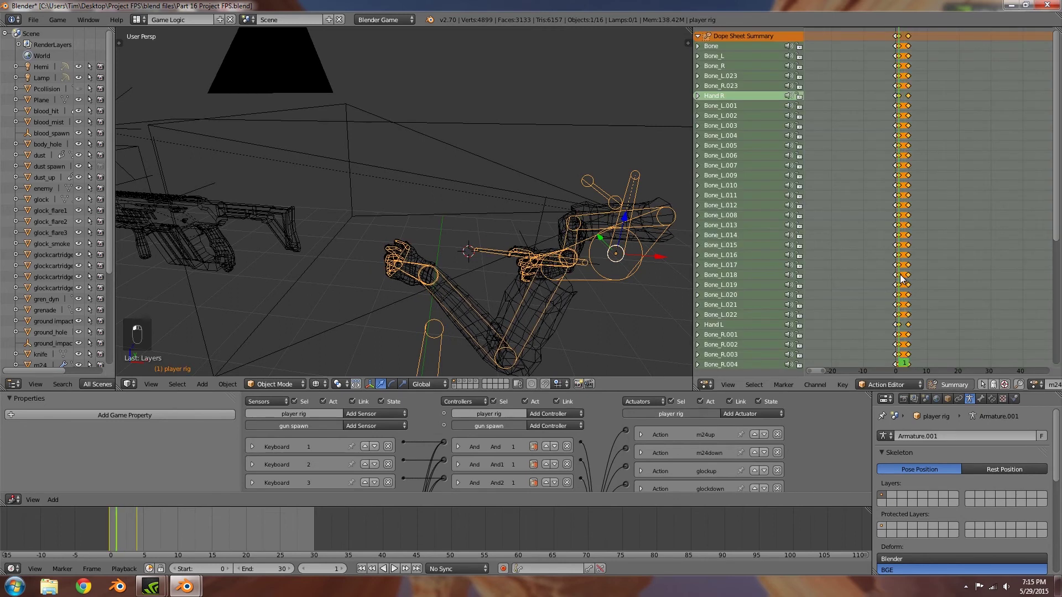
pyautogui.moveTo(566, 334); pyautogui.dragTo(650, 278, button='middle')
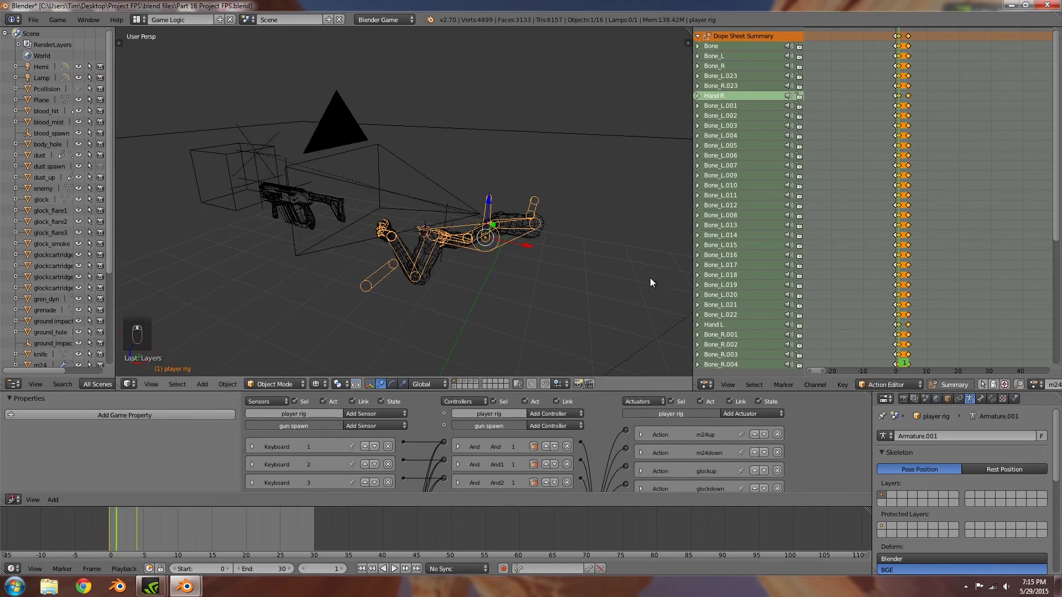
pyautogui.scroll(-4, 1012, 386)
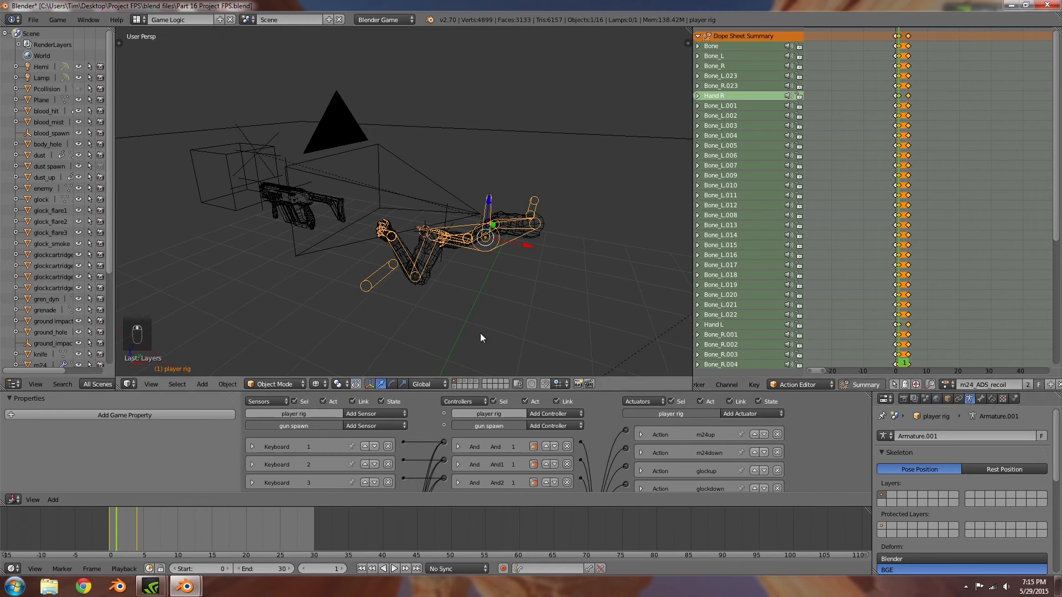
# Enter Pose Mode on the player rig and clear the rotation of the gunbone.
pyautogui.scroll(5, 442, 284)
pyautogui.click(293, 386)
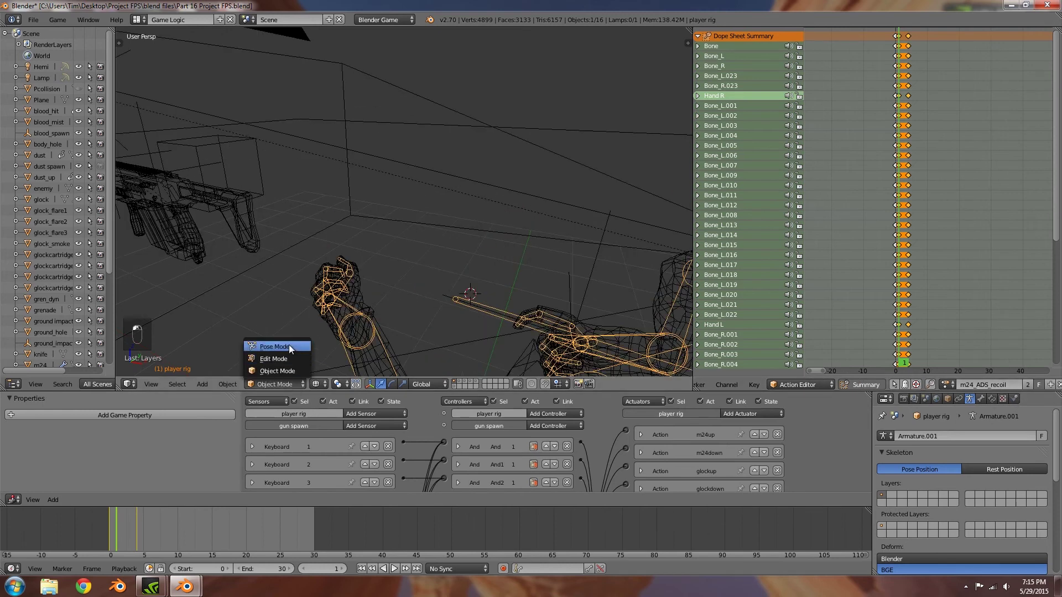
pyautogui.click(289, 344)
pyautogui.scroll(4, 433, 248)
pyautogui.scroll(-3, 457, 249)
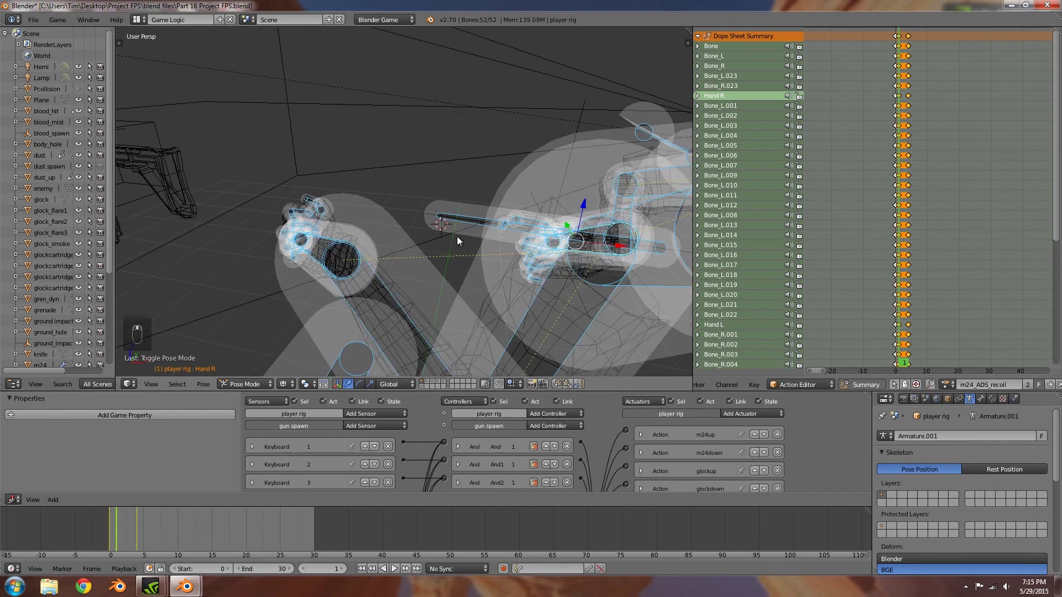
pyautogui.rightClick(456, 224)
pyautogui.press('z')
pyautogui.scroll(-2, 458, 223)
pyautogui.hotkey('alt', 'r')
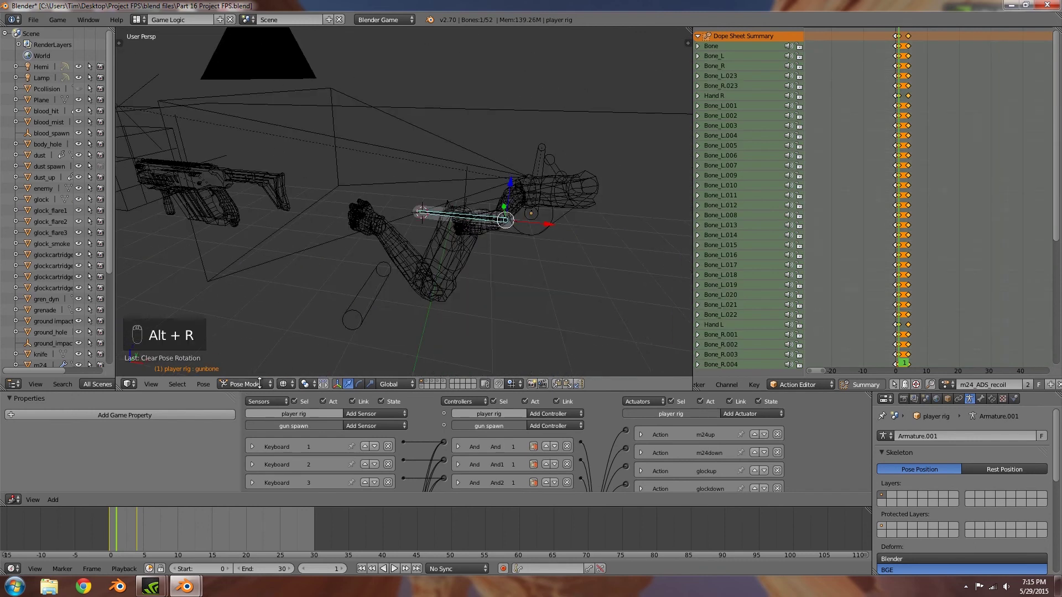
# Back in Object Mode, snap the 3D cursor to the gun spawn empty and snap the m24 to the cursor.
pyautogui.hotkey('ctrl', 'Tab')
pyautogui.rightClick(467, 187)
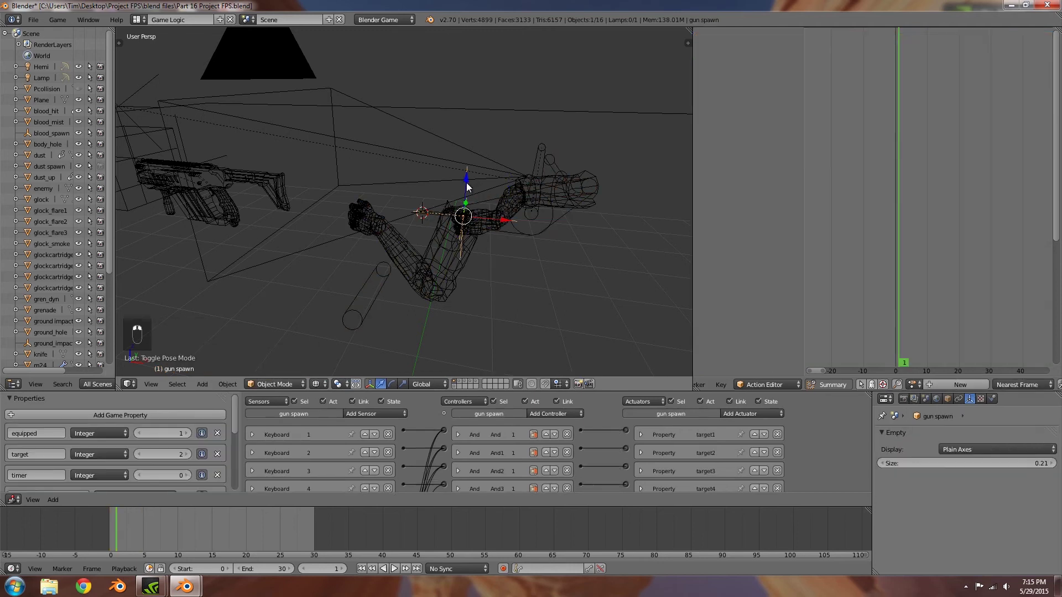
pyautogui.hotkey('shift', 's')
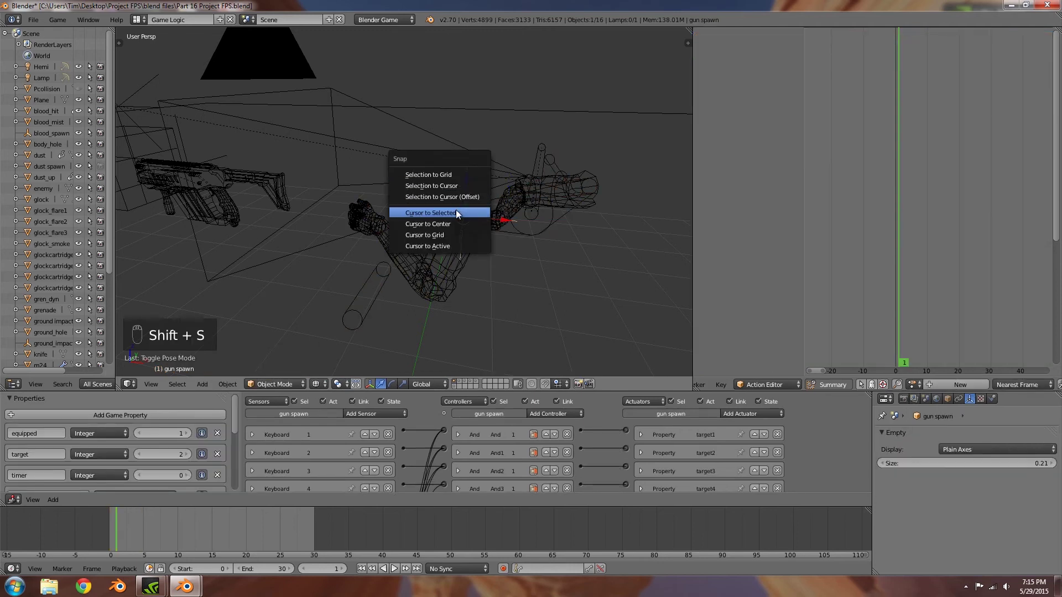
pyautogui.click(430, 213)
pyautogui.rightClick(245, 231)
pyautogui.hotkey('shift', 's')
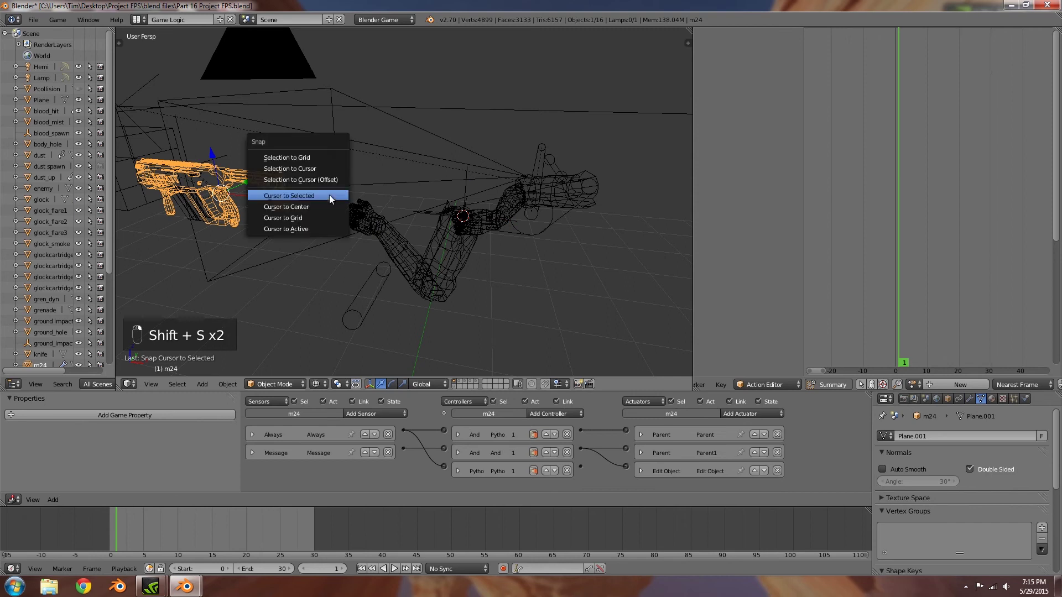
pyautogui.click(305, 168)
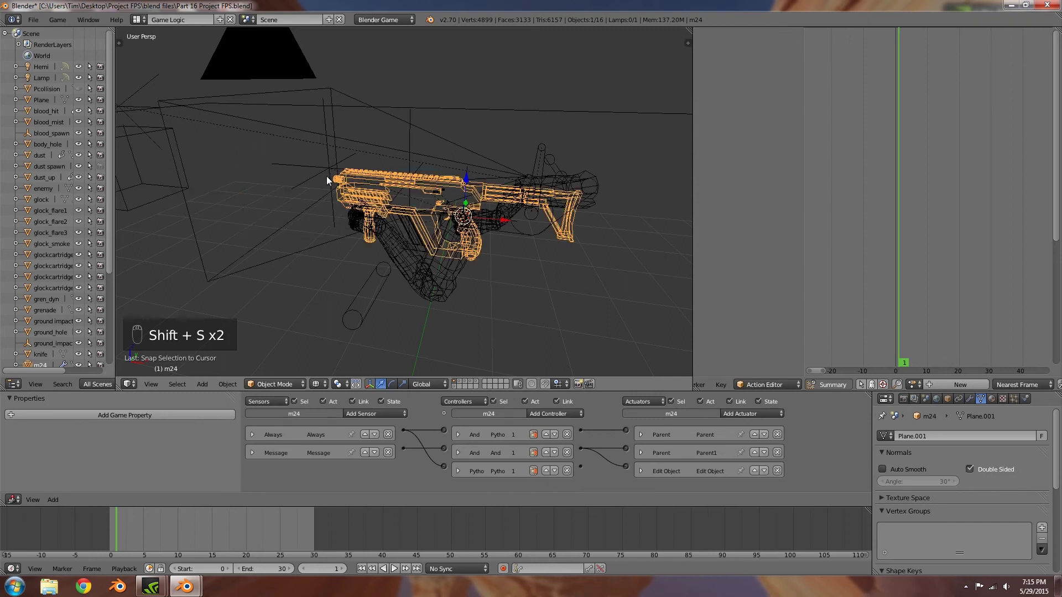
# Parent the m24 to the gun spawn empty with the Object option.
pyautogui.scroll(3, 446, 214)
pyautogui.keyDown('shift'); pyautogui.rightClick(516, 152); pyautogui.keyUp('shift')
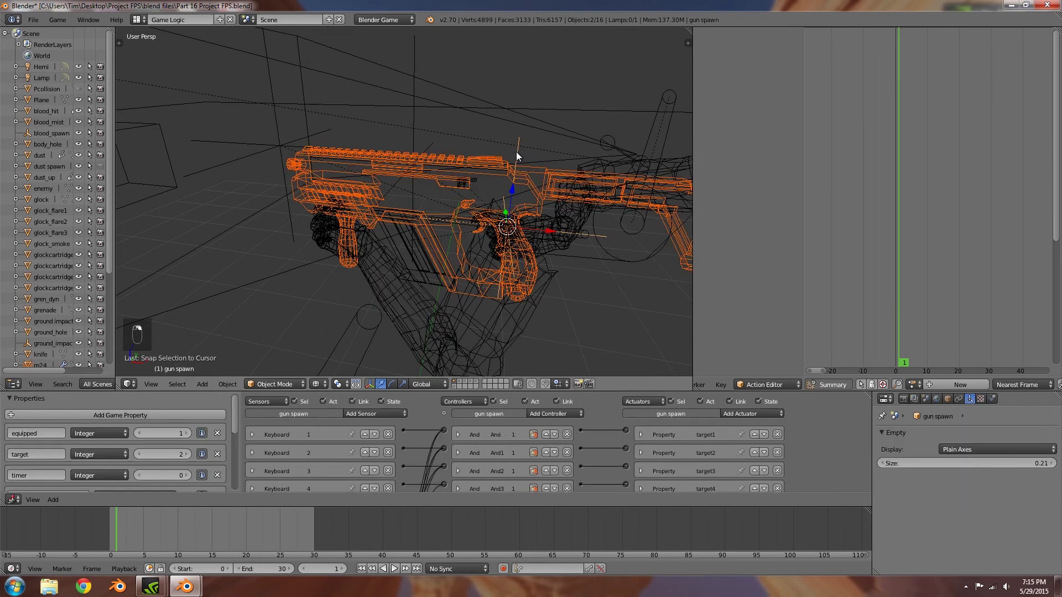
pyautogui.hotkey('ctrl', 'p')
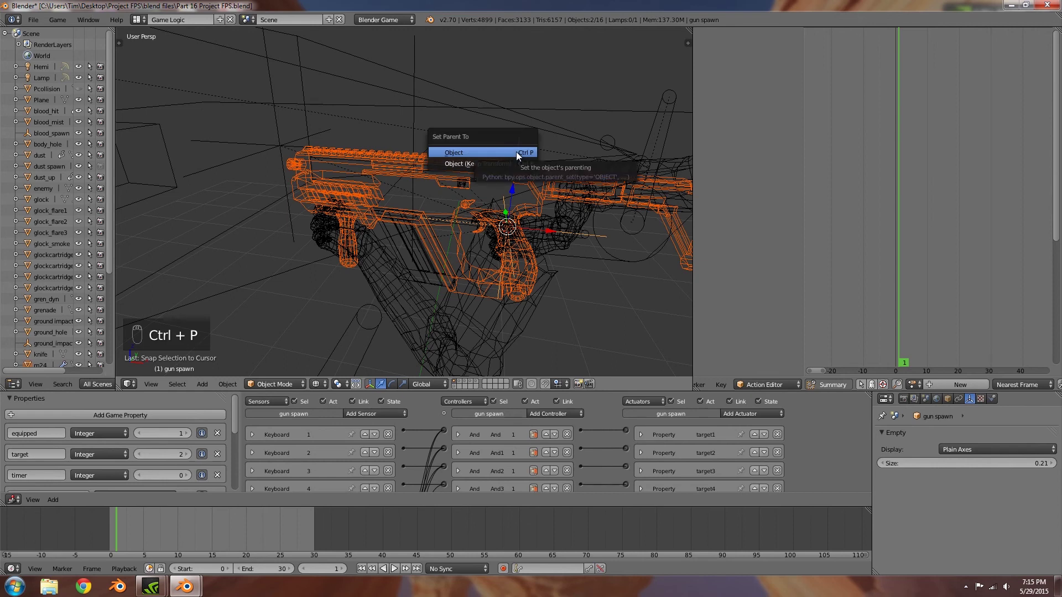
pyautogui.click(516, 152)
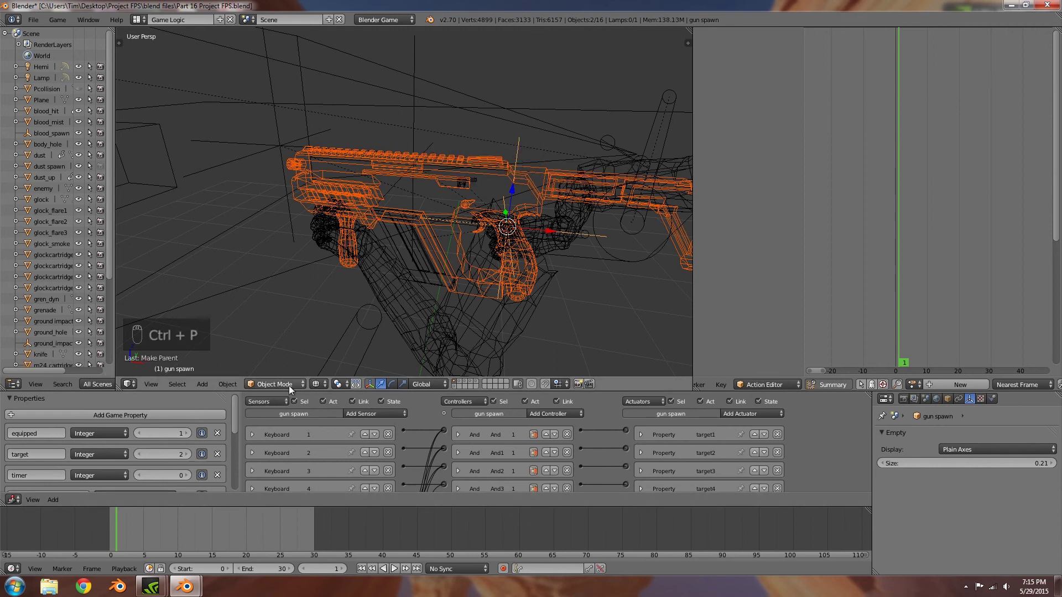
# Select the player rig, go to frame 0, and show the m24 through the camera with textured shading.
pyautogui.rightClick(504, 238)
pyautogui.rightClick(507, 237)
pyautogui.rightClick(506, 236)
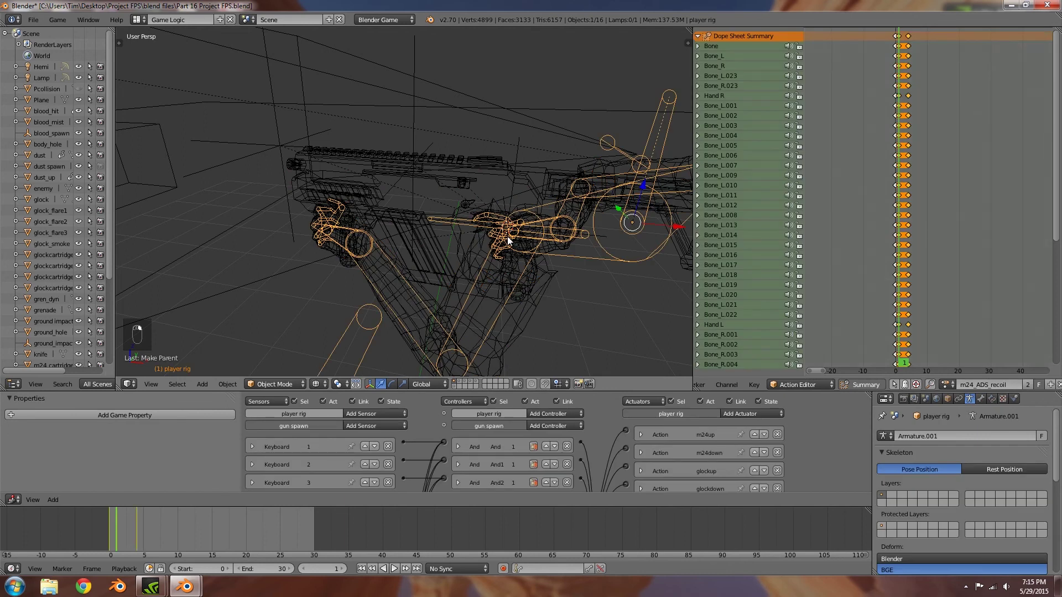
pyautogui.moveTo(128, 526)
pyautogui.mouseDown()
pyautogui.moveTo(137, 529)
pyautogui.moveTo(107, 526)
pyautogui.mouseUp()
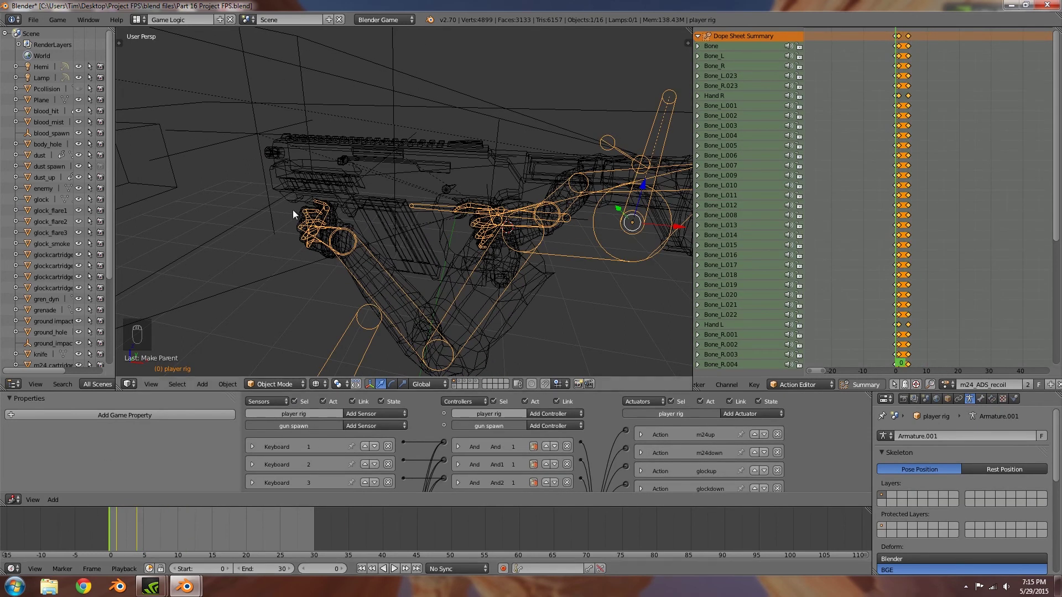
pyautogui.press('KP_0')
pyautogui.click(319, 384)
pyautogui.click(337, 334)
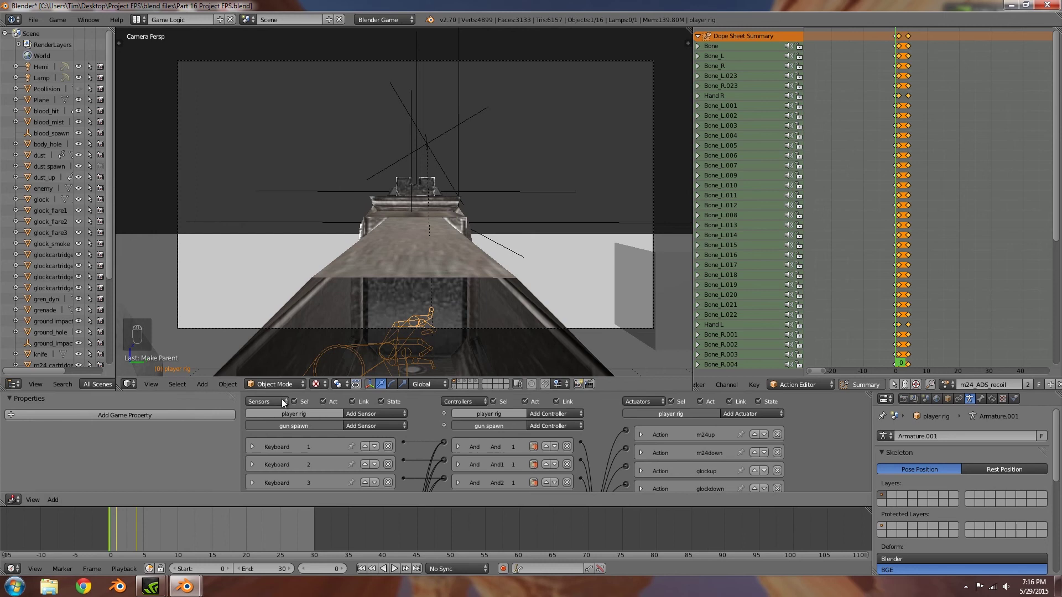
# In Pose Mode, select the left hand, right hand and gunbone bones together and move them along the global Z axis to align the rifle sights.
pyautogui.click(288, 384)
pyautogui.click(295, 343)
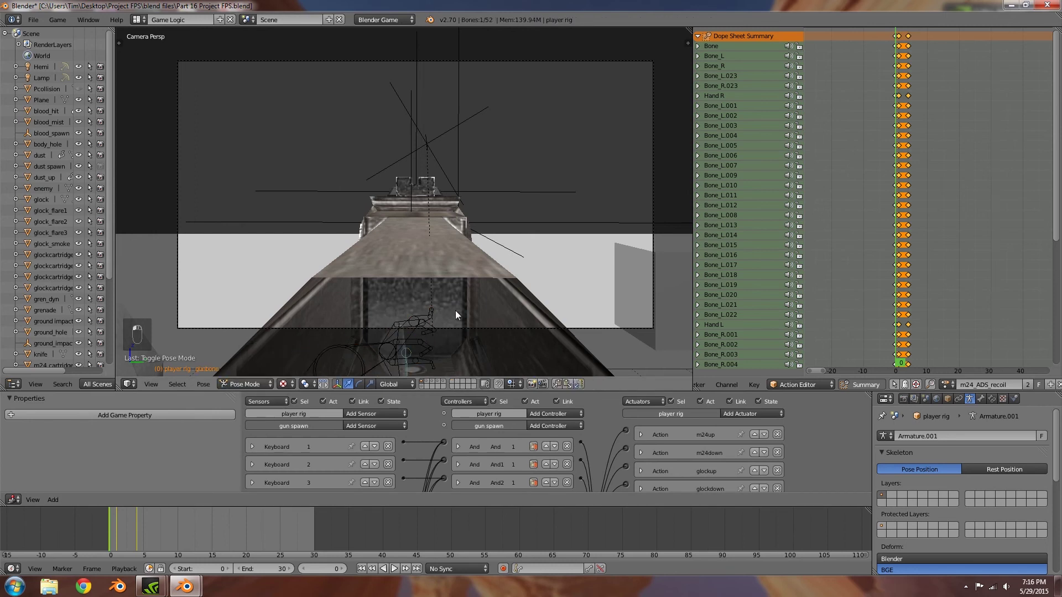
pyautogui.press('a')
pyautogui.rightClick(349, 346)
pyautogui.scroll(-5, 413, 324)
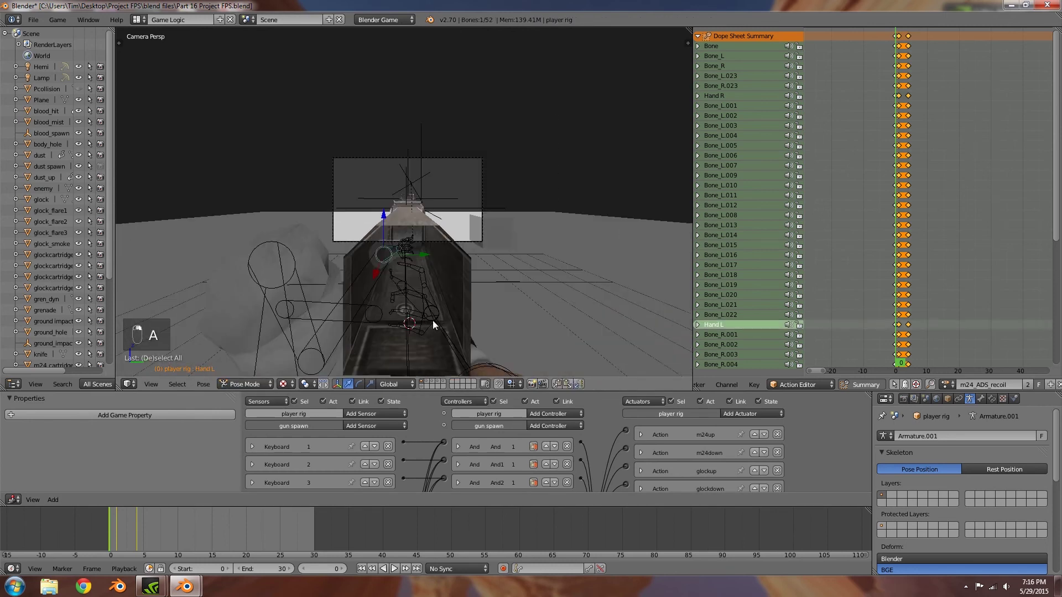
pyautogui.scroll(-3, 478, 352)
pyautogui.keyDown('shift'); pyautogui.rightClick(475, 320); pyautogui.keyUp('shift')
pyautogui.press('g')
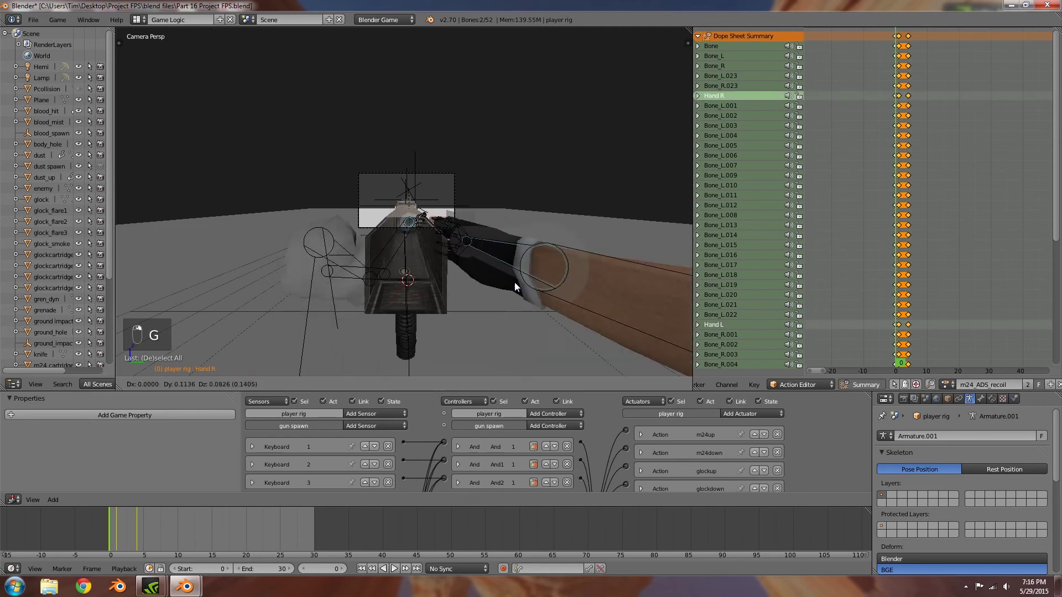
pyautogui.rightClick(465, 308)
pyautogui.scroll(4, 452, 307)
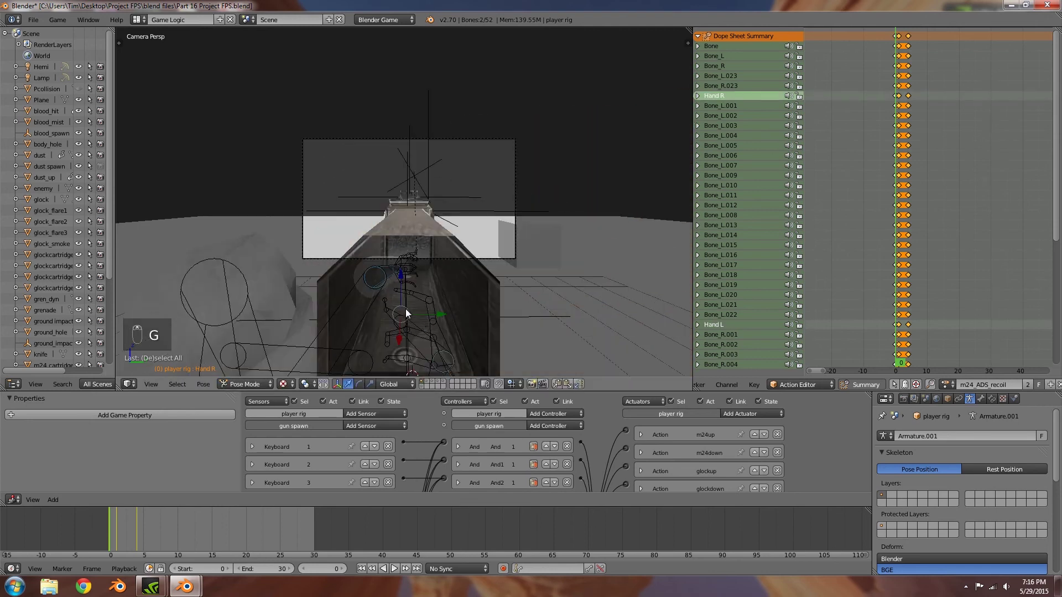
pyautogui.keyDown('shift'); pyautogui.rightClick(406, 307); pyautogui.keyUp('shift')
pyautogui.press('g')
pyautogui.rightClick(471, 294)
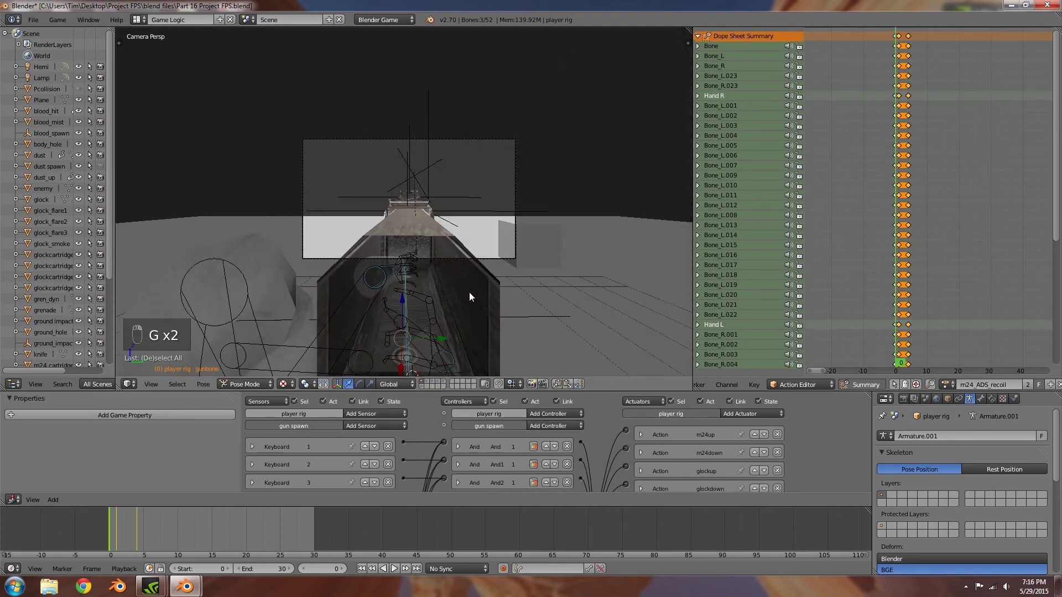
pyautogui.scroll(4, 490, 276)
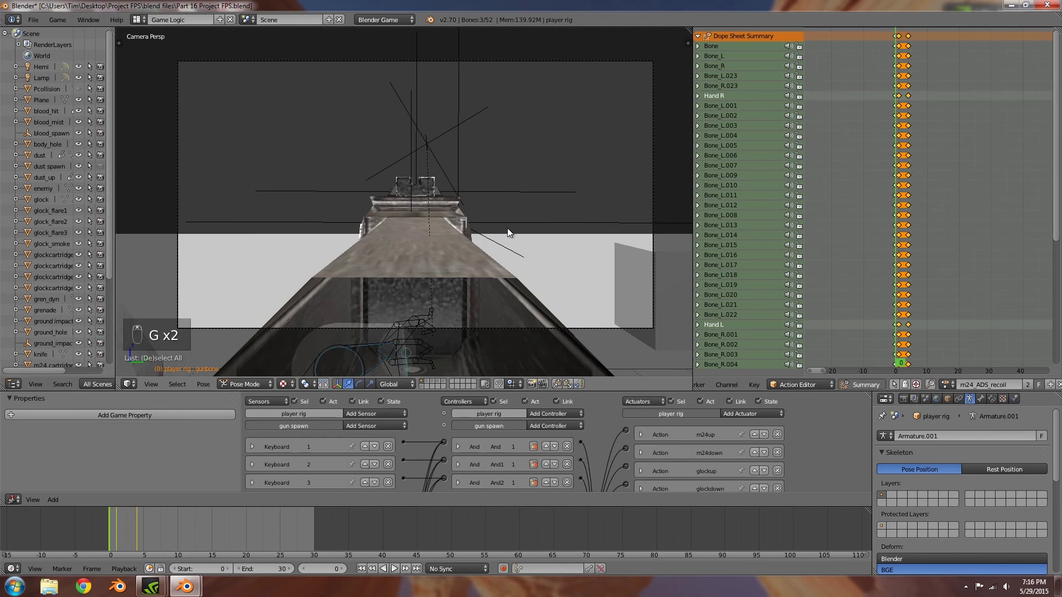
pyautogui.press('g')
pyautogui.press('z')
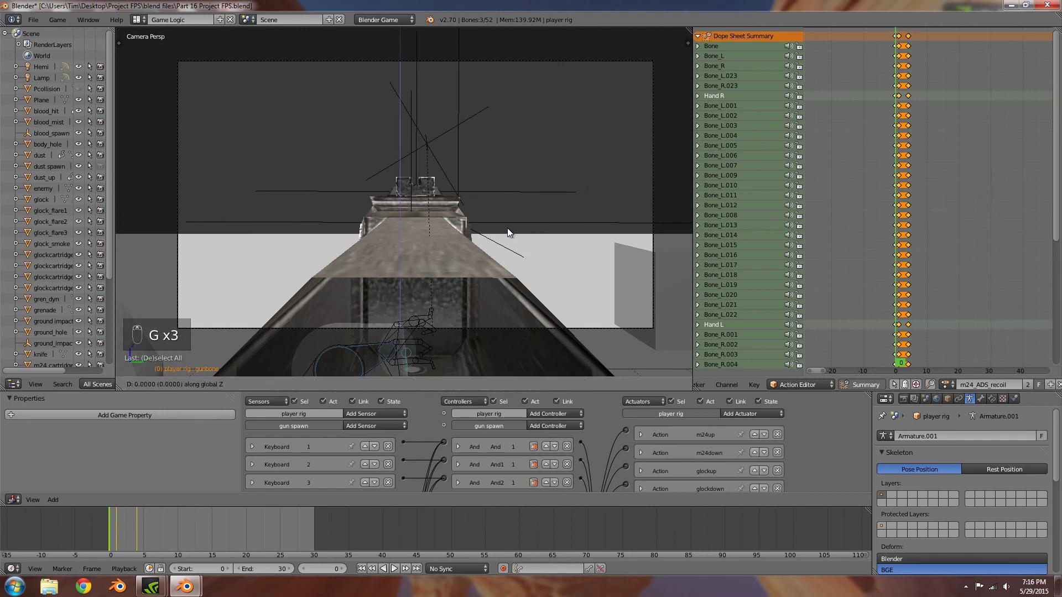
pyautogui.click(526, 52)
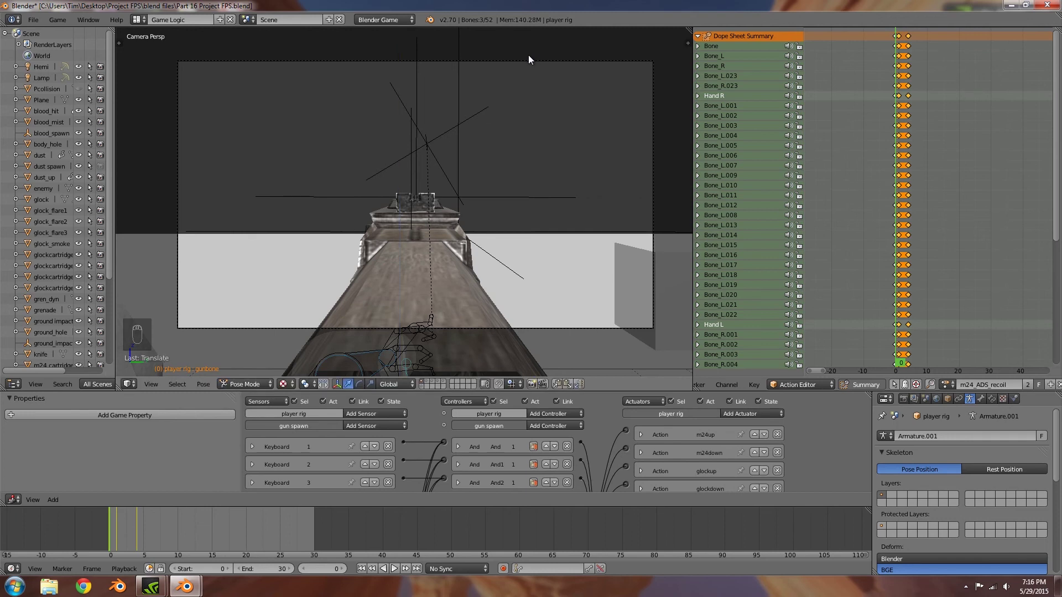
# Fine-tune the position of the hand bones and gunbone in the right orthographic view, then check the sights through the camera.
pyautogui.press('KP_3')
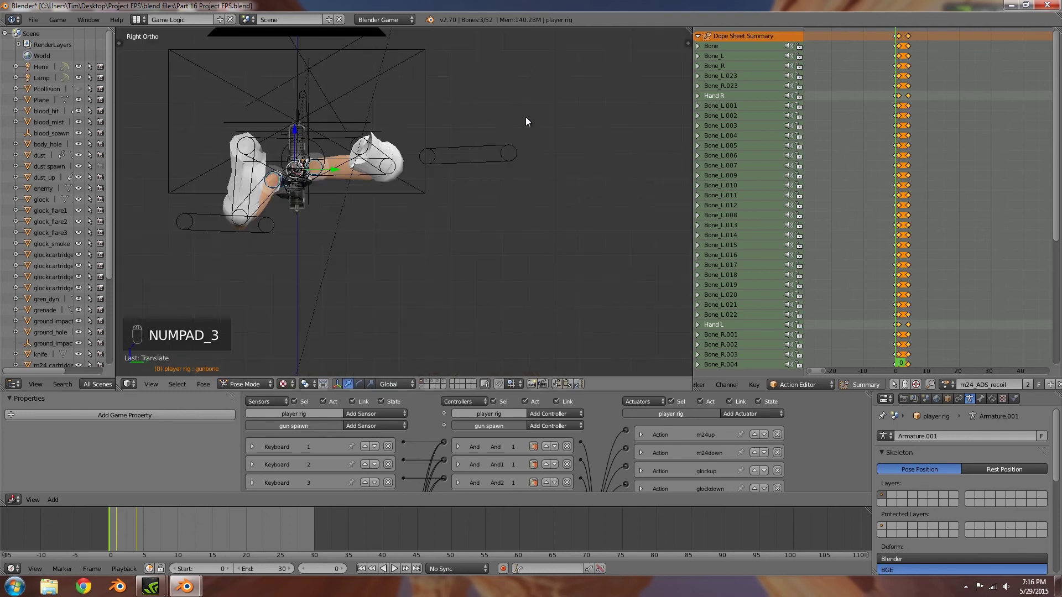
pyautogui.scroll(5, 455, 261)
pyautogui.scroll(3, 456, 261)
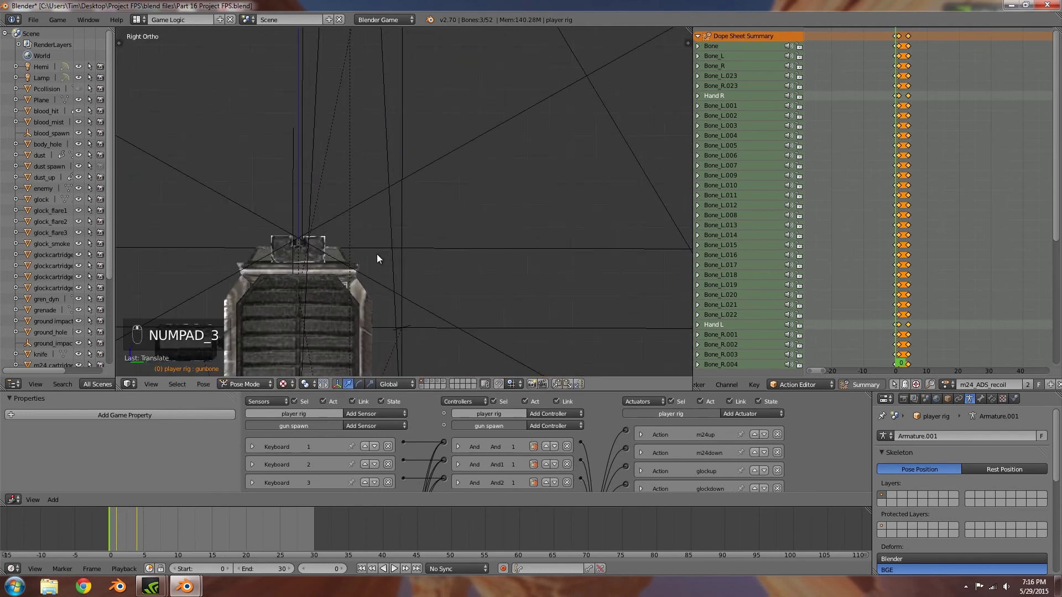
pyautogui.keyDown('shift'); pyautogui.moveTo(377, 254); pyautogui.dragTo(498, 210, button='middle'); pyautogui.keyUp('shift')
pyautogui.scroll(4, 487, 179)
pyautogui.press('g')
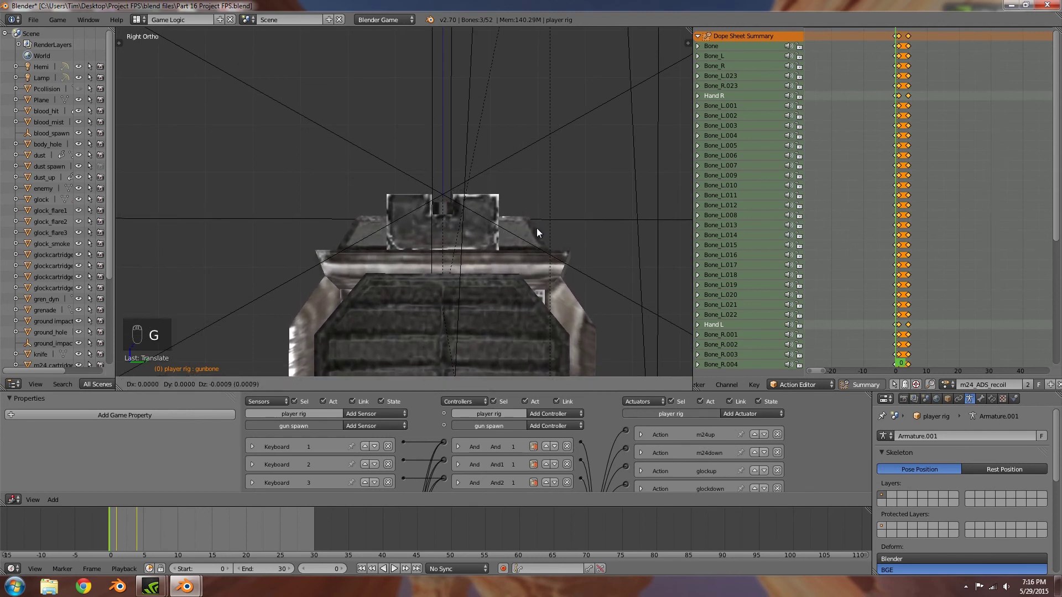
pyautogui.click(537, 227)
pyautogui.press('KP_0')
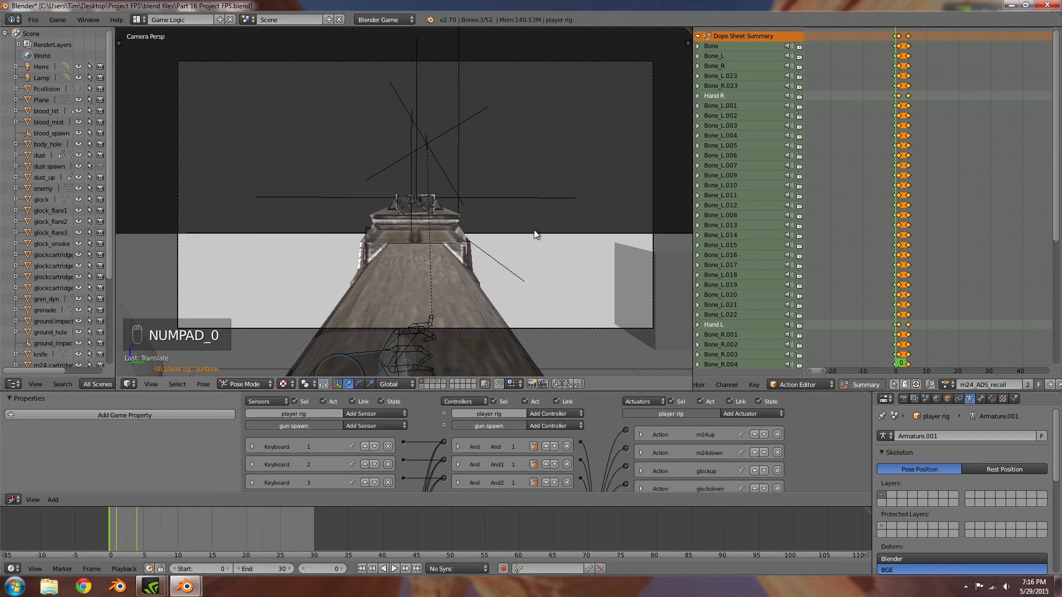
# Select all bones of the player rig and insert a LocRot keyframe at frame 0 of m24_ADS_recoil.
pyautogui.press('a')
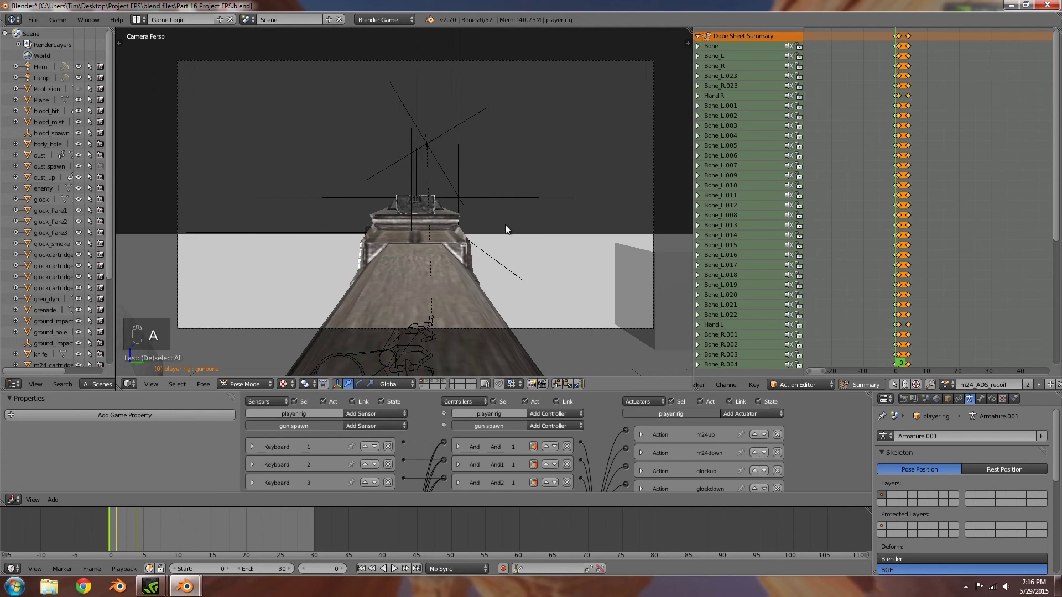
pyautogui.press('a')
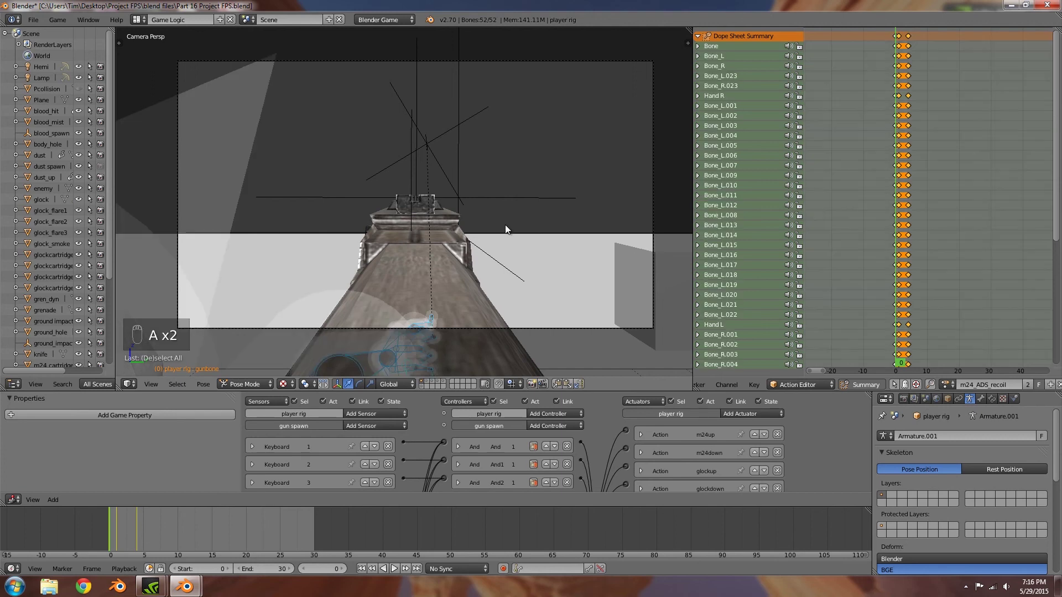
pyautogui.press('i')
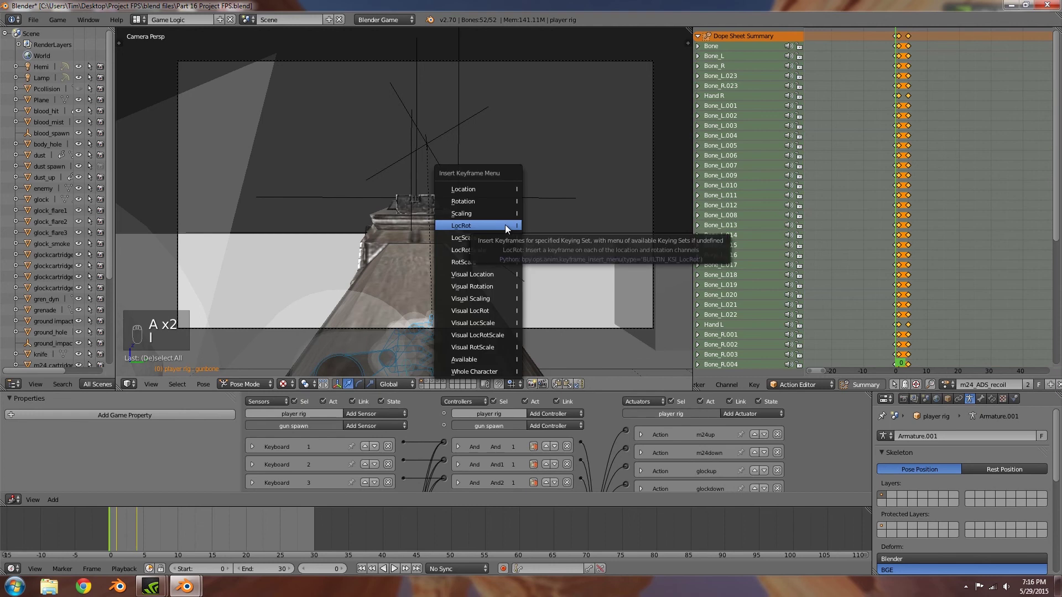
pyautogui.click(505, 224)
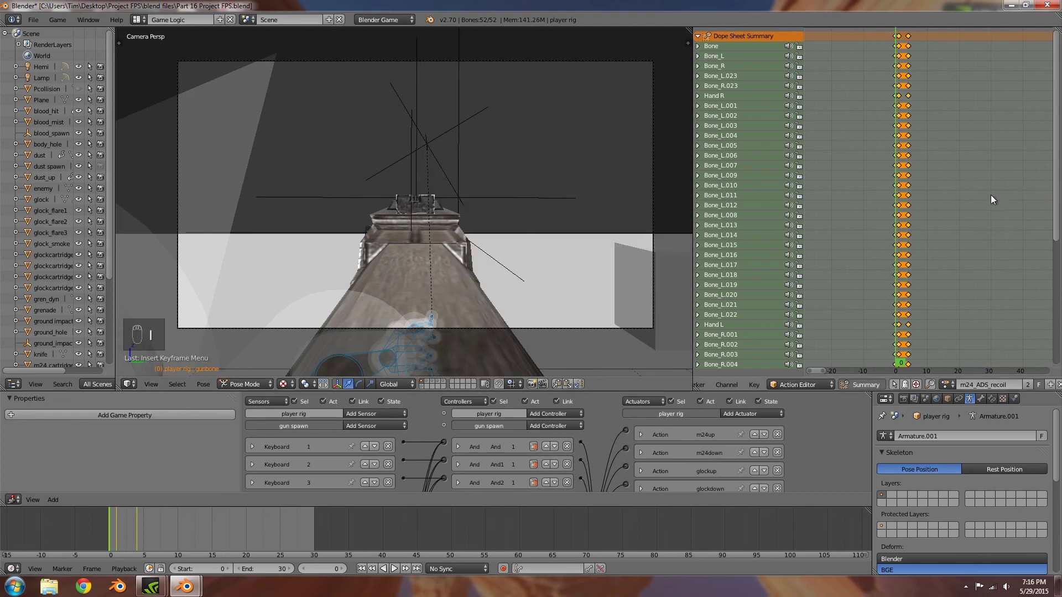
# Copy only the frame 0 keyframes of m24_ADS_recoil and paste them over the pose at frame 4.
pyautogui.click(908, 254)
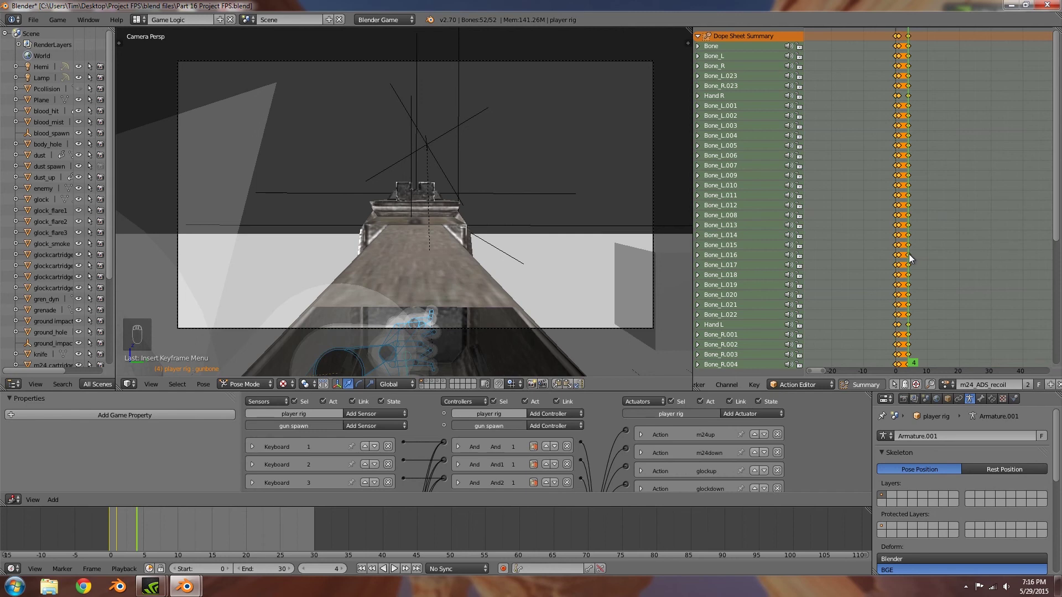
pyautogui.click(917, 255)
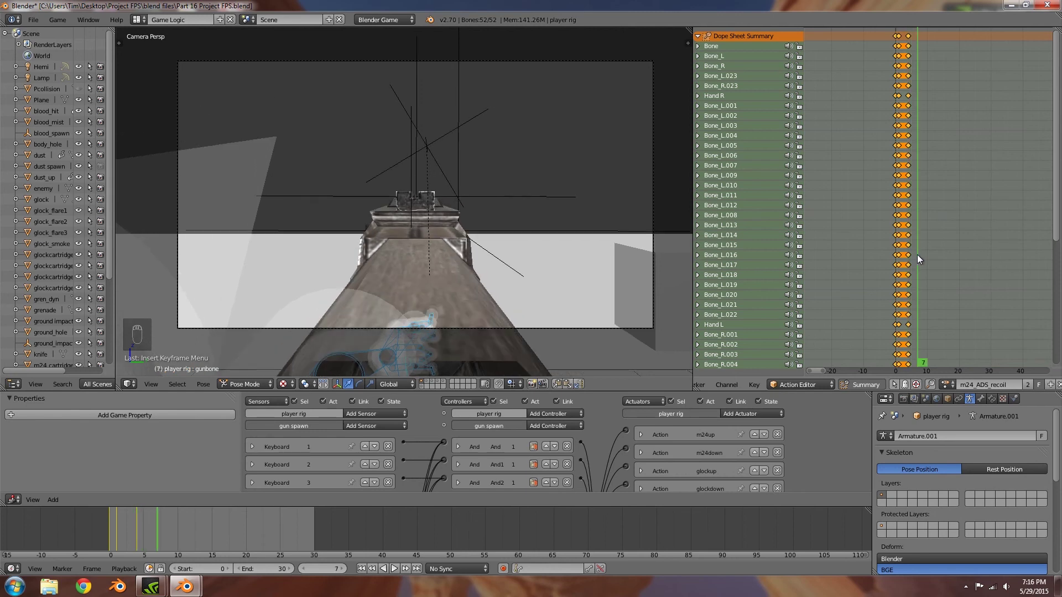
pyautogui.press('a')
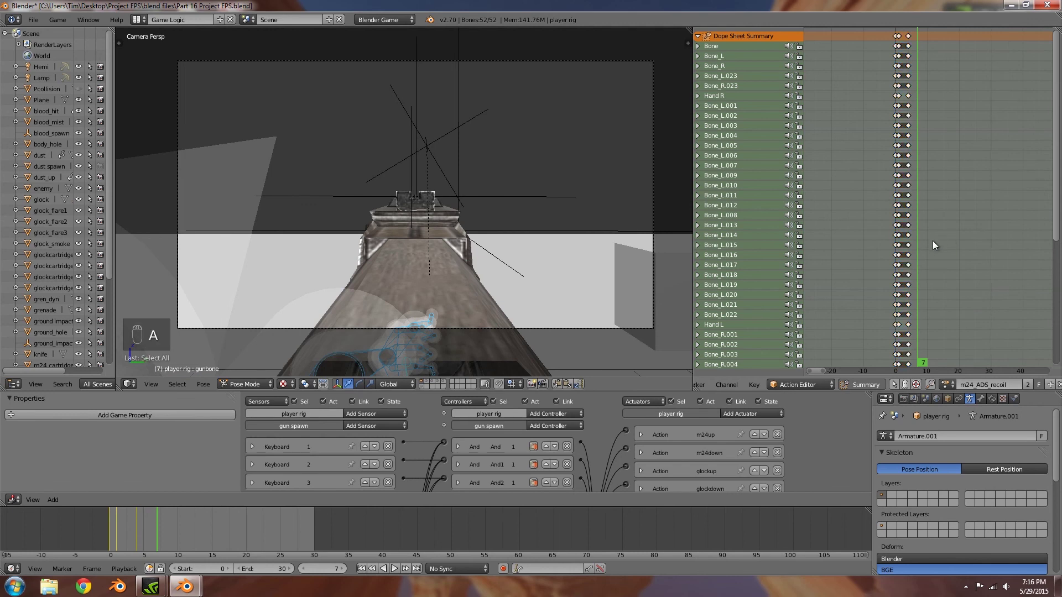
pyautogui.click(894, 247)
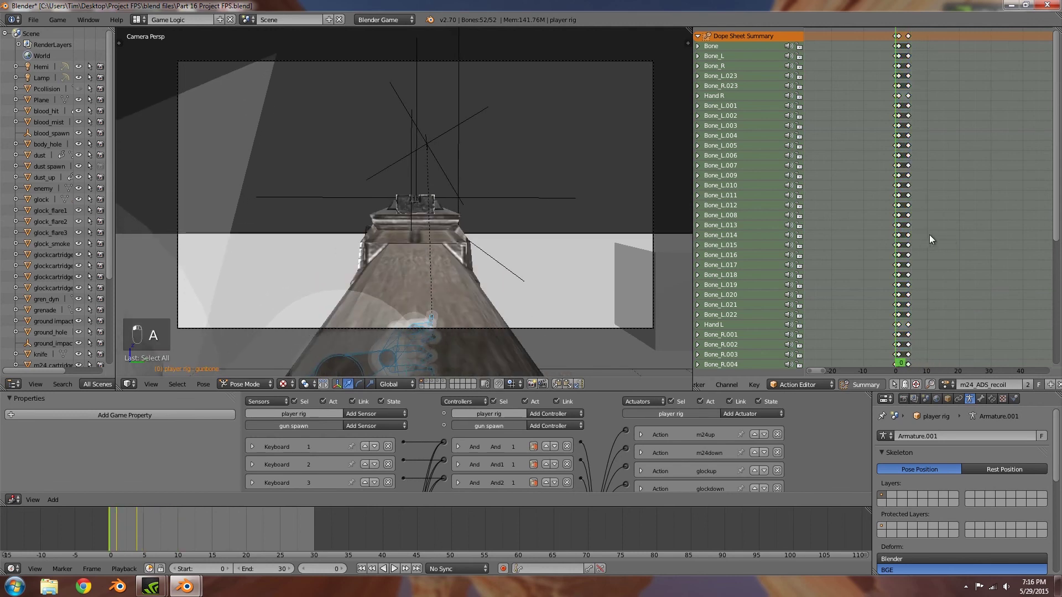
pyautogui.hotkey('ctrl', 'k')
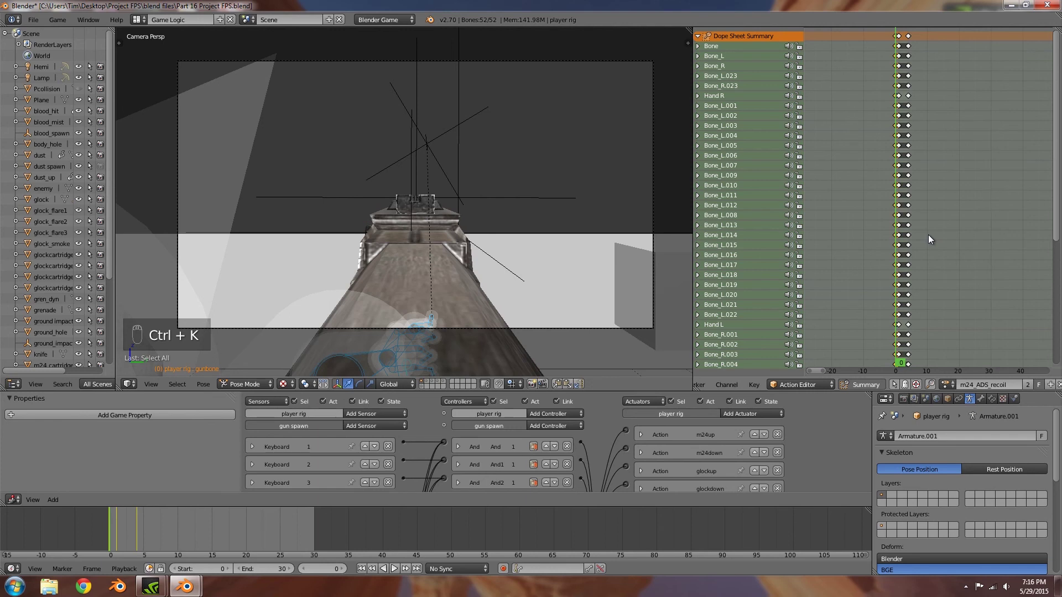
pyautogui.hotkey('ctrl', 'c')
pyautogui.click(908, 234)
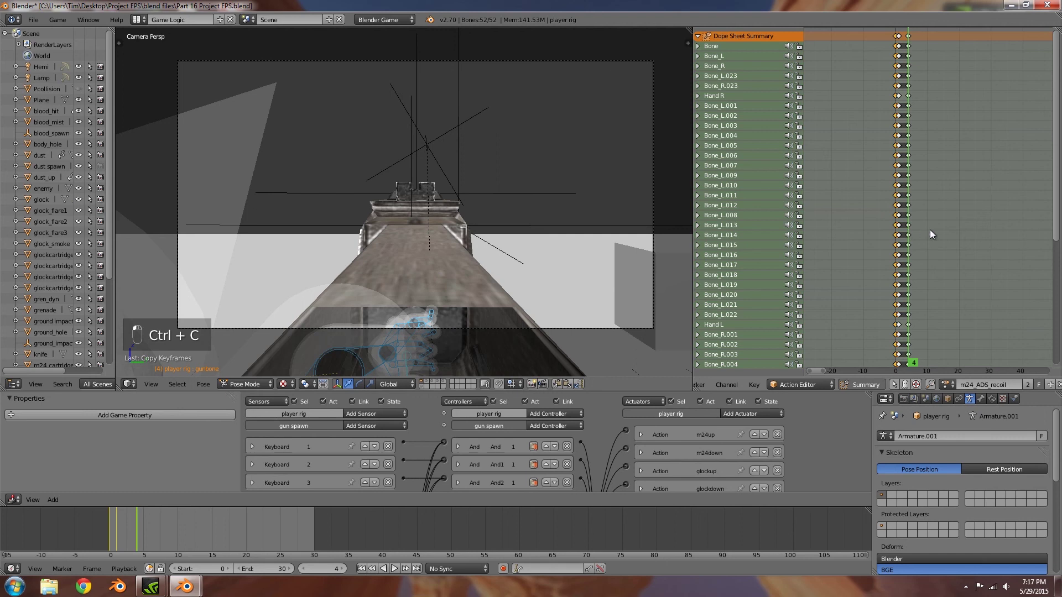
pyautogui.hotkey('ctrl', 'v')
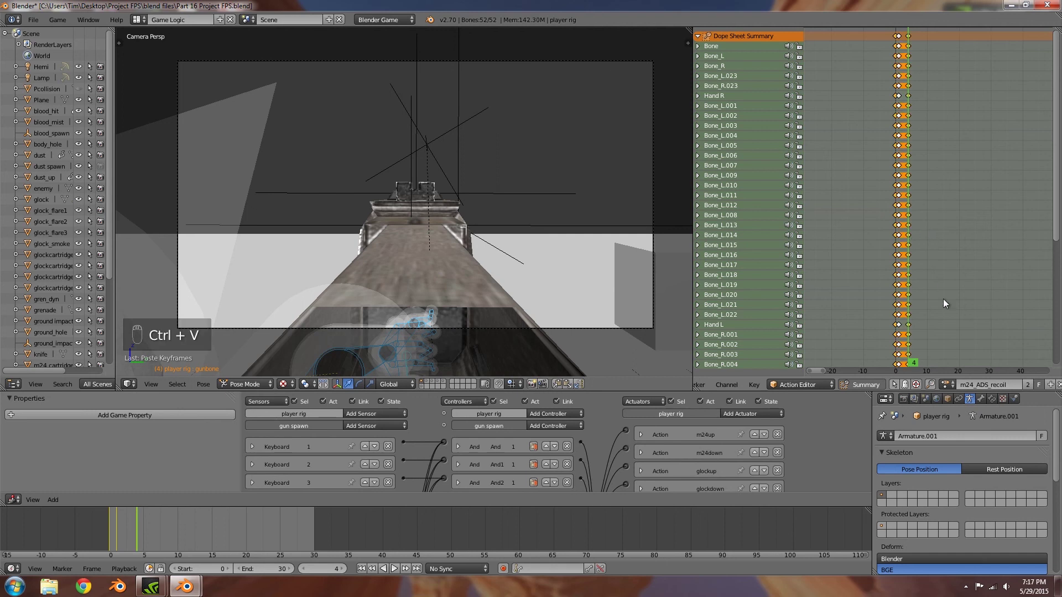
# Load the m24_ADS action and examine its end pose at frame 10 for comparison.
pyautogui.click(950, 384)
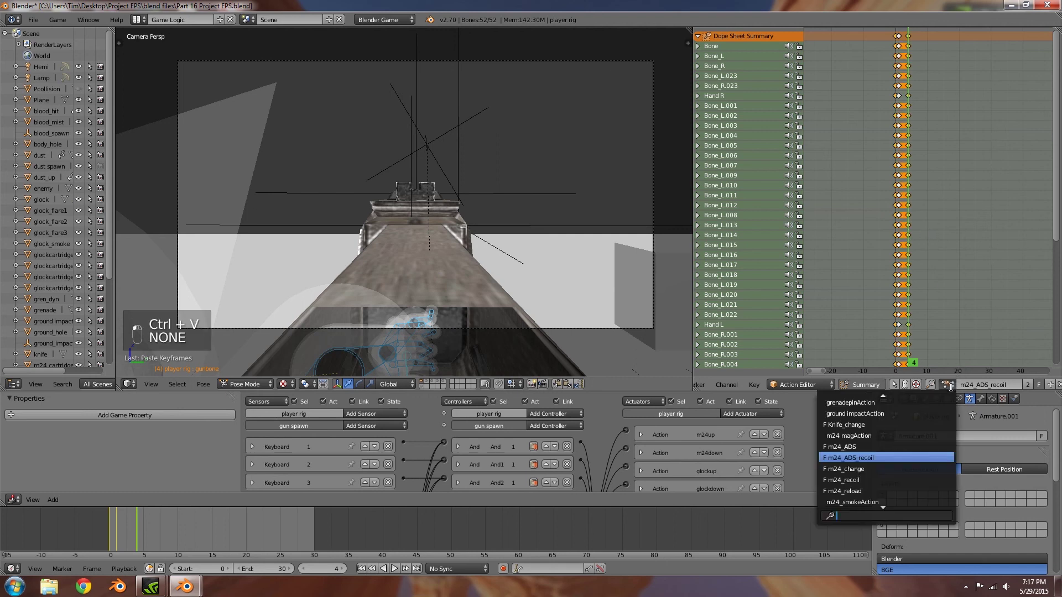
pyautogui.click(898, 448)
pyautogui.moveTo(911, 290)
pyautogui.mouseDown()
pyautogui.moveTo(936, 290)
pyautogui.moveTo(928, 289)
pyautogui.mouseUp()
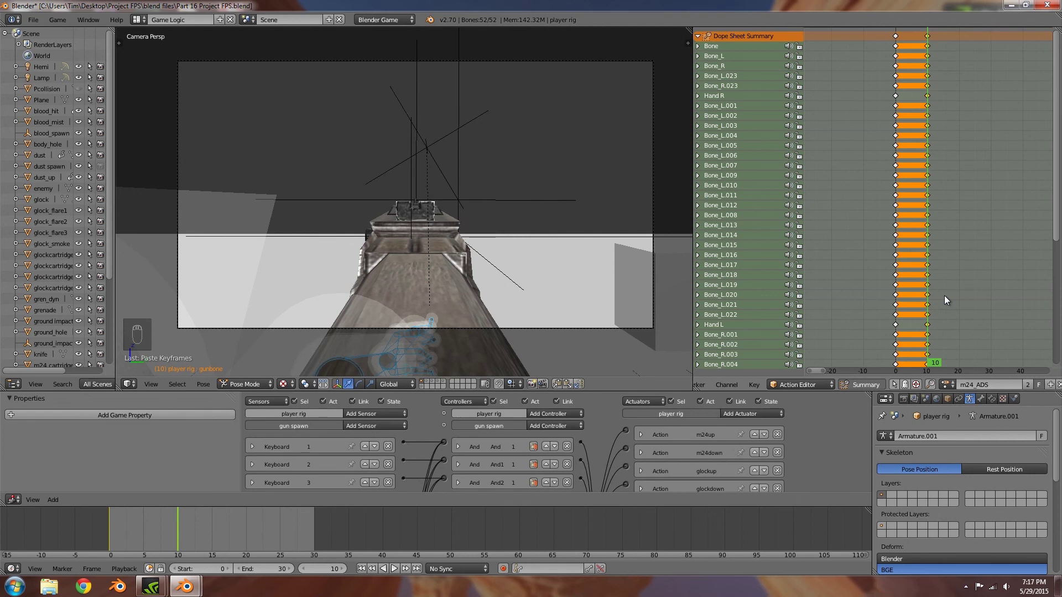
# Return to Object Mode, clear the m24's parent and move the rifle away from the arms.
pyautogui.click(247, 384)
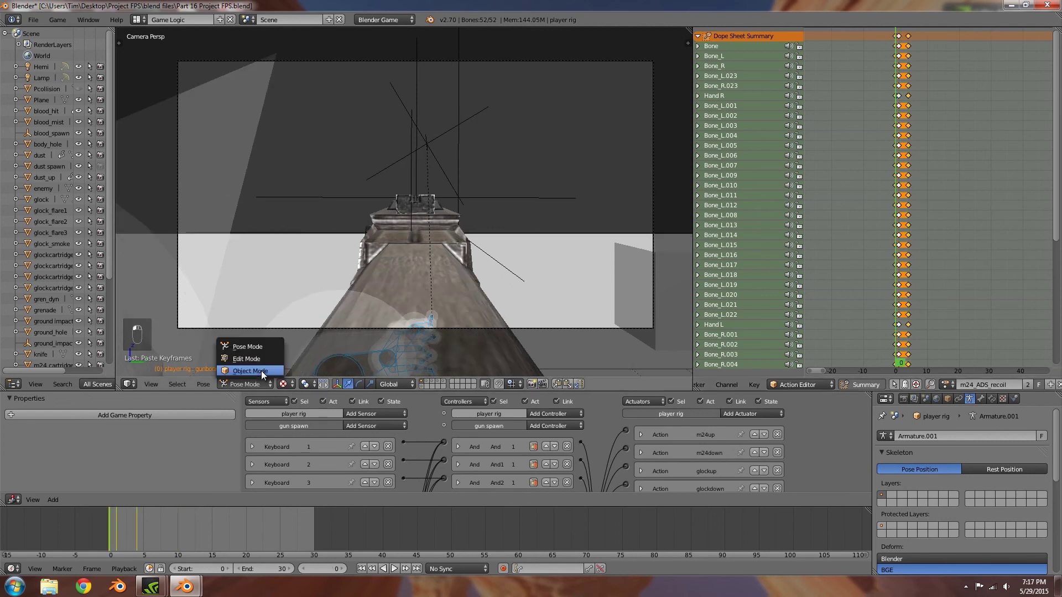
pyautogui.click(261, 370)
pyautogui.moveTo(265, 369); pyautogui.dragTo(412, 256, button='middle')
pyautogui.rightClick(483, 243)
pyautogui.scroll(-3, 431, 249)
pyautogui.hotkey('alt', 'p')
pyautogui.click(452, 253)
pyautogui.scroll(-3, 470, 250)
pyautogui.press('g')
pyautogui.click(357, 270)
# In wireframe shading, circle-select the m24 with its attached parts and move them to a hidden layer.
pyautogui.press('z')
pyautogui.scroll(2, 343, 270)
pyautogui.press('c')
pyautogui.moveTo(232, 236); pyautogui.dragTo(202, 248)
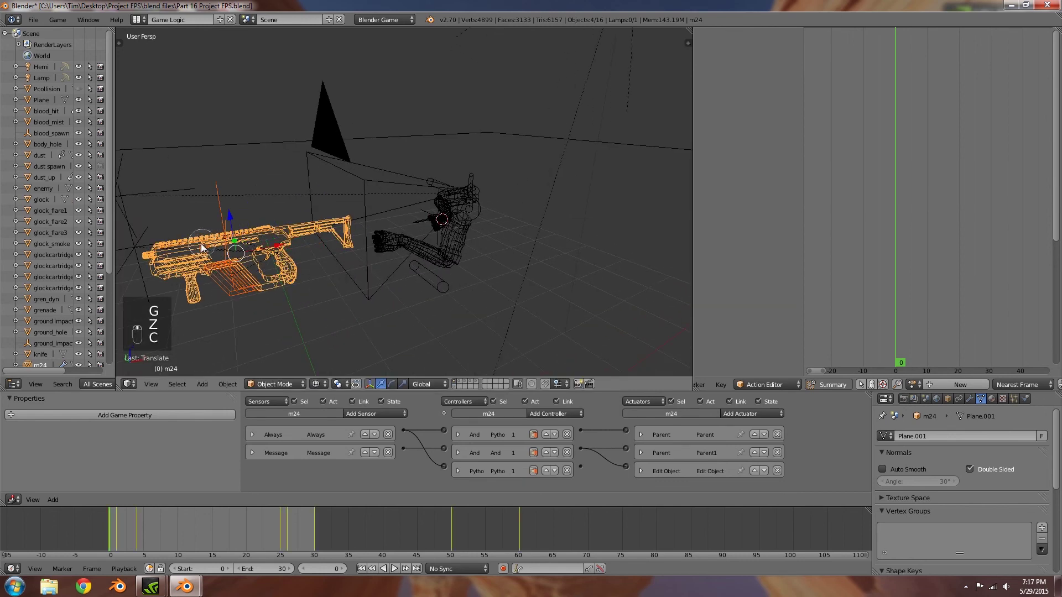
pyautogui.press('c')
pyautogui.rightClick(270, 249)
pyautogui.keyDown('shift'); pyautogui.moveTo(221, 282); pyautogui.dragTo(312, 273, button='middle'); pyautogui.keyUp('shift')
pyautogui.press('c')
pyautogui.click(254, 242)
pyautogui.rightClick(259, 245)
pyautogui.press('m')
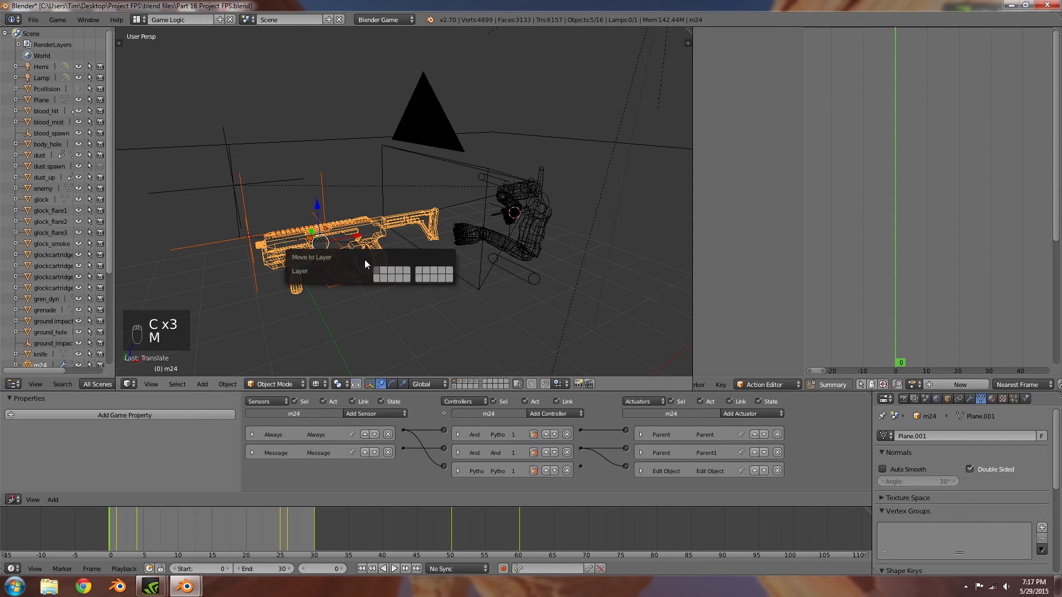
pyautogui.click(387, 272)
# Run the game through the camera with textured shading, equip the m24, aim down sights and fire to test the recoil.
pyautogui.press('KP_0')
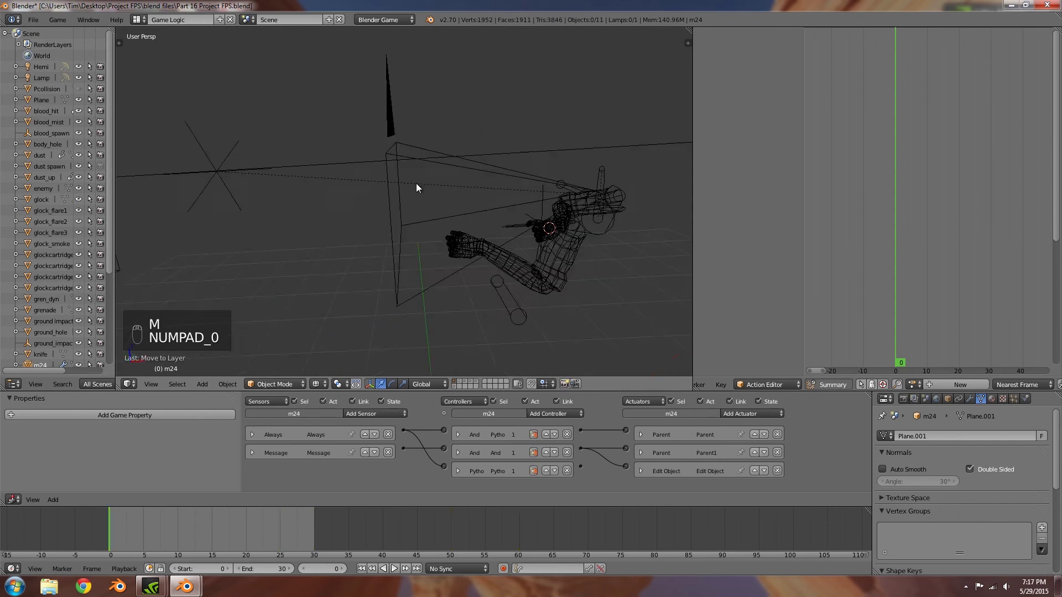
pyautogui.click(315, 384)
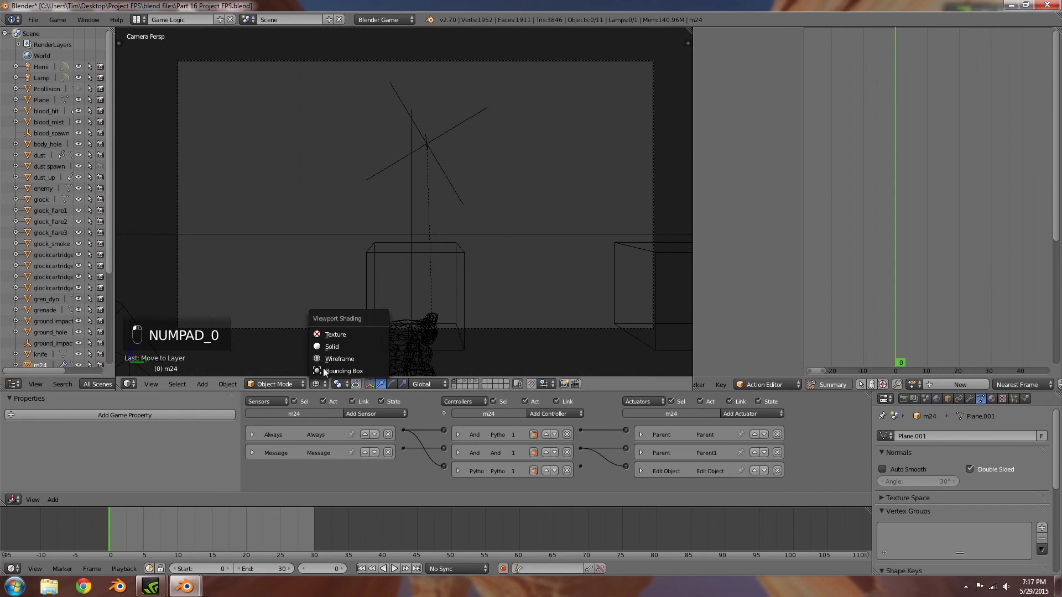
pyautogui.click(343, 334)
pyautogui.press('p')
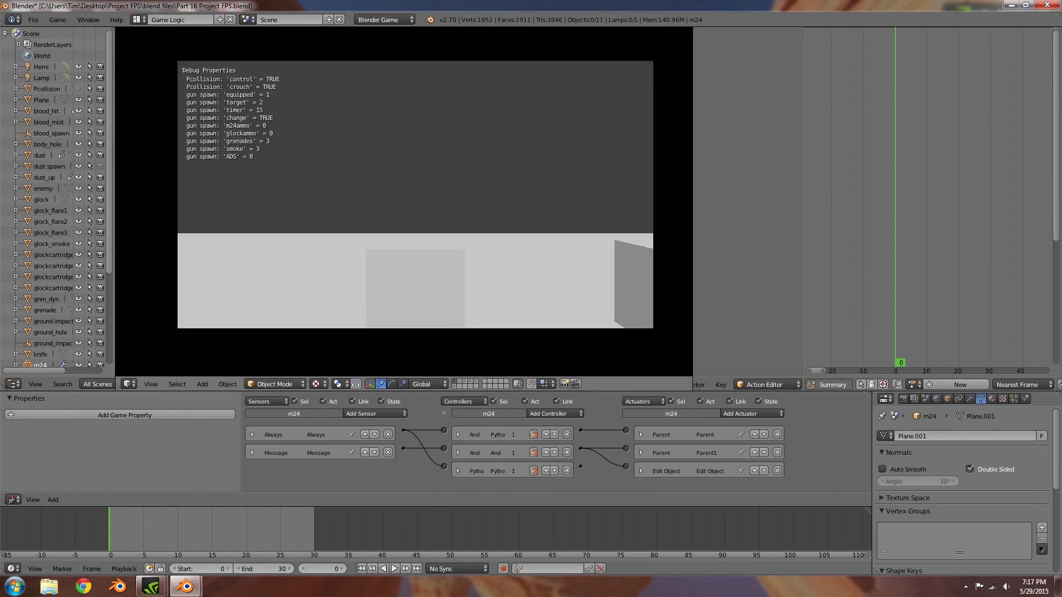
pyautogui.press('a')
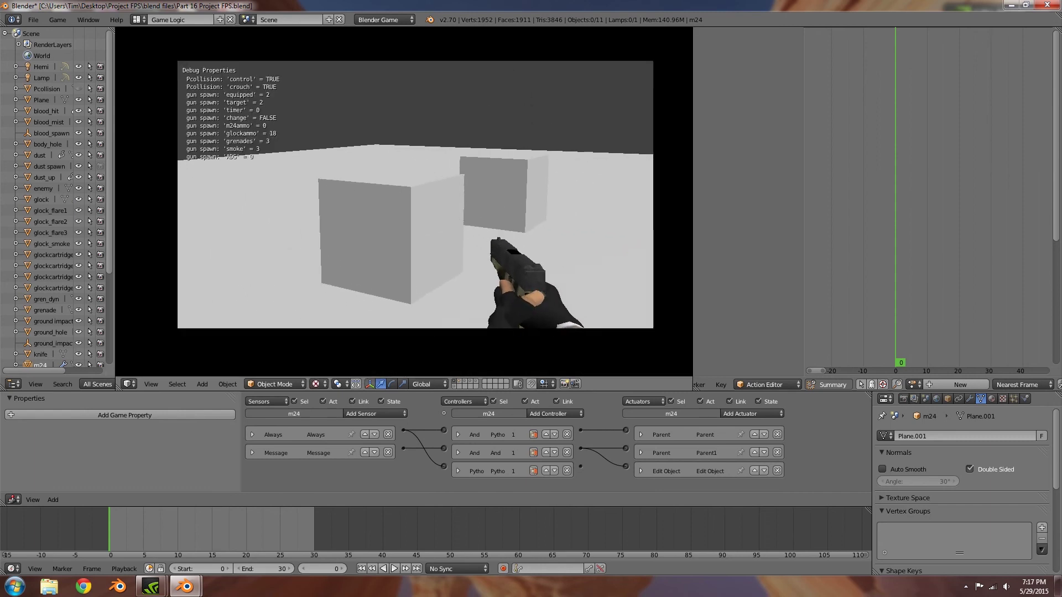
pyautogui.press('1')
pyautogui.press('s')
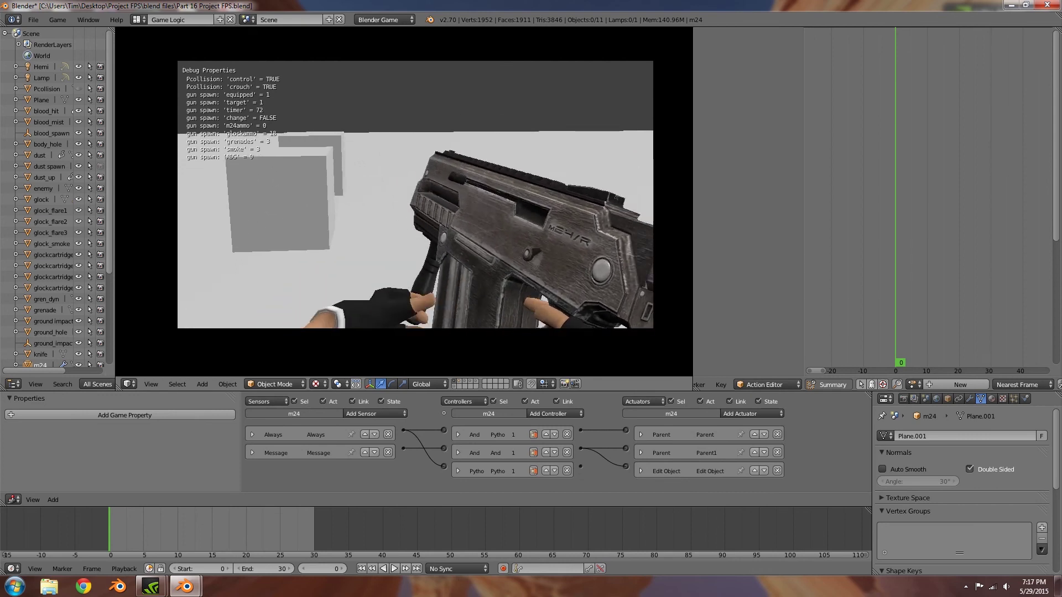
pyautogui.press('a')
pyautogui.rightClick(415, 194)
pyautogui.click(415, 195)
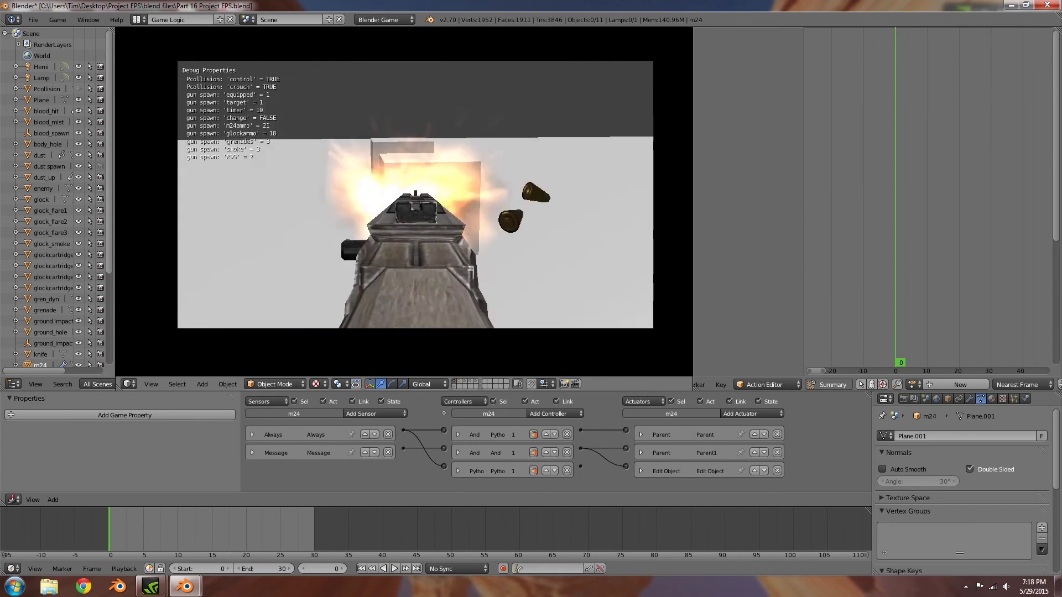
pyautogui.press('d')
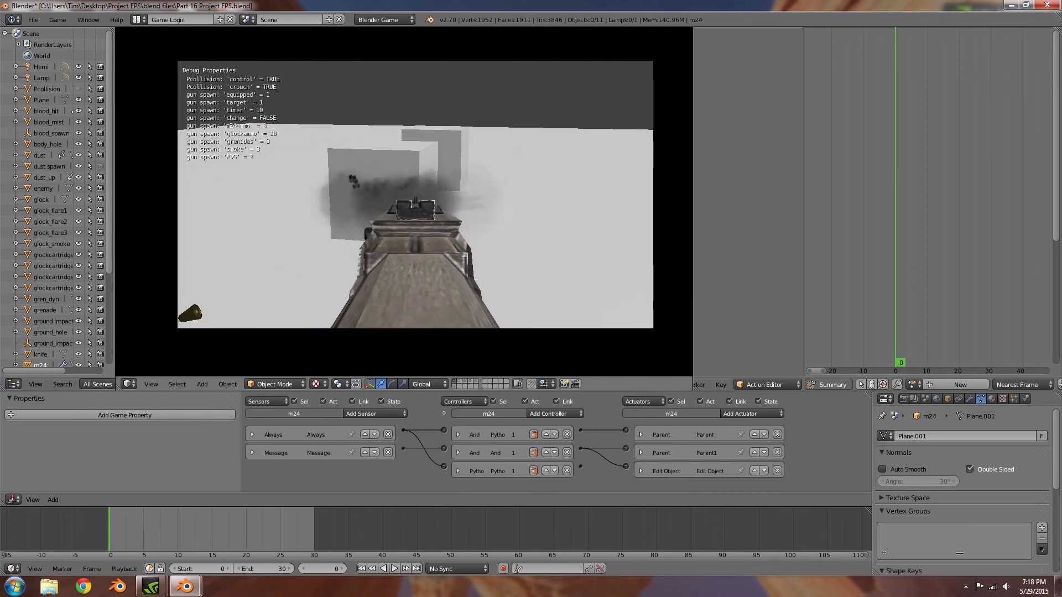
# Lower the m24 from its sights, reload it and walk through the scene to test the reload in the running game.
pyautogui.rightClick(415, 194)
pyautogui.press('r')
pyautogui.press('a')
pyautogui.press('w')
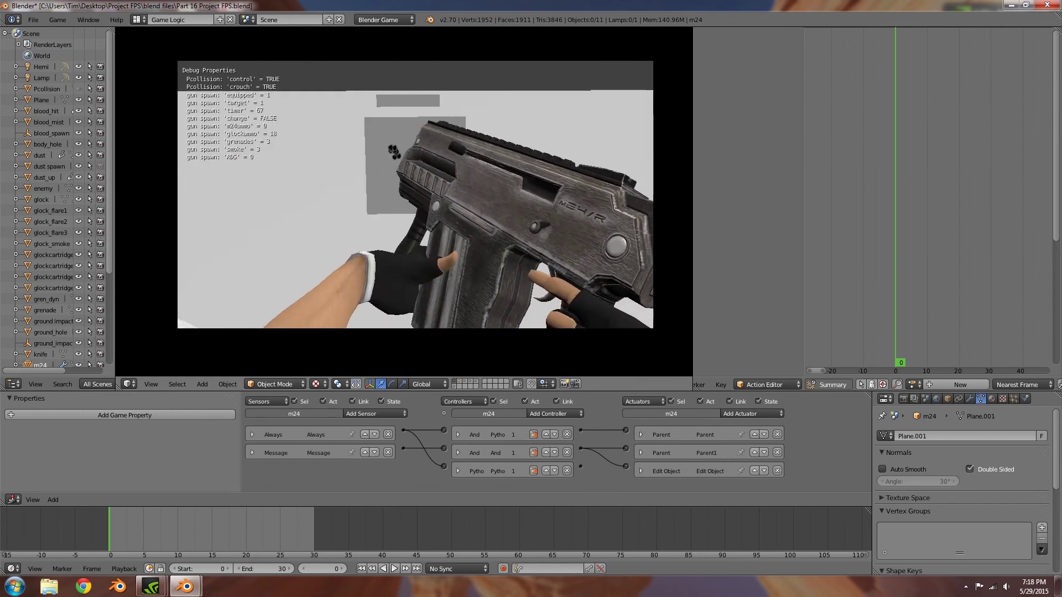
pyautogui.press('d')
pyautogui.click(415, 194)
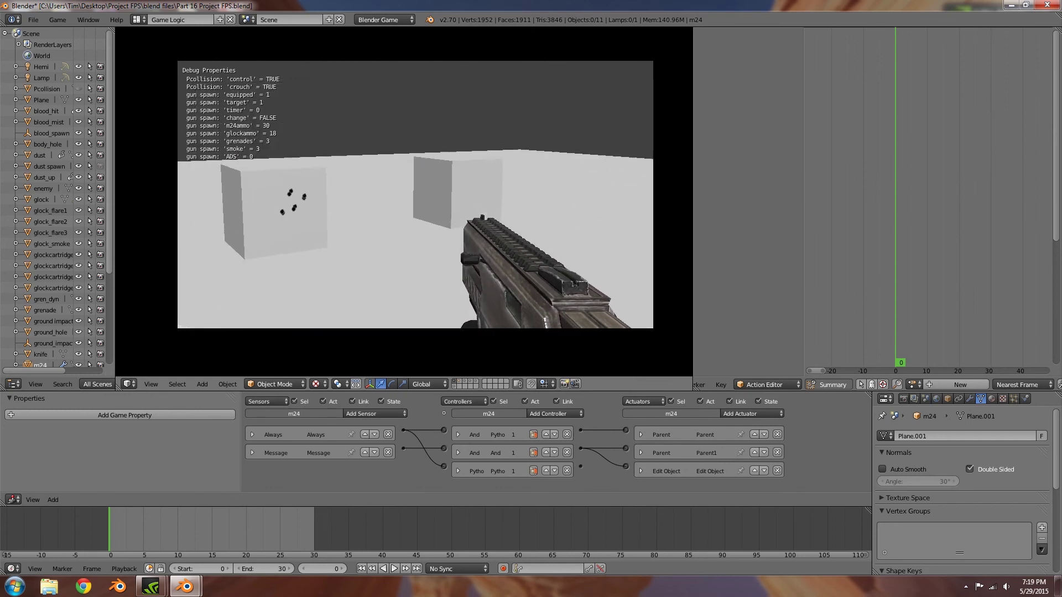
pyautogui.press('w')
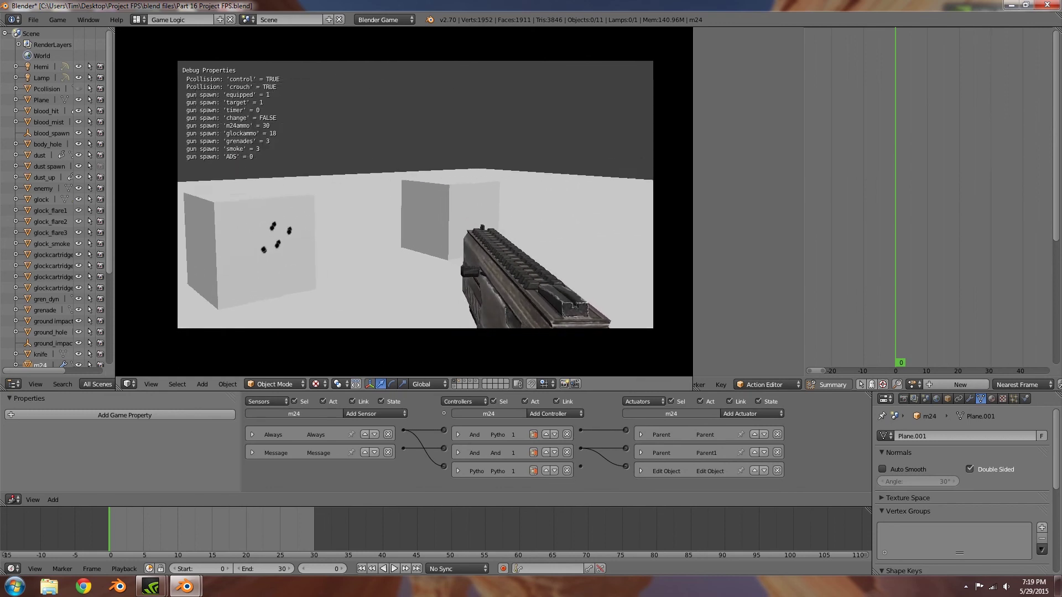
# Fire the m24 from the hip, then test firing it while aiming down sights and return to the hip position.
pyautogui.click(416, 195)
pyautogui.click(414, 195)
pyautogui.press('w')
pyautogui.press('a')
pyautogui.rightClick(415, 194)
pyautogui.click(414, 194)
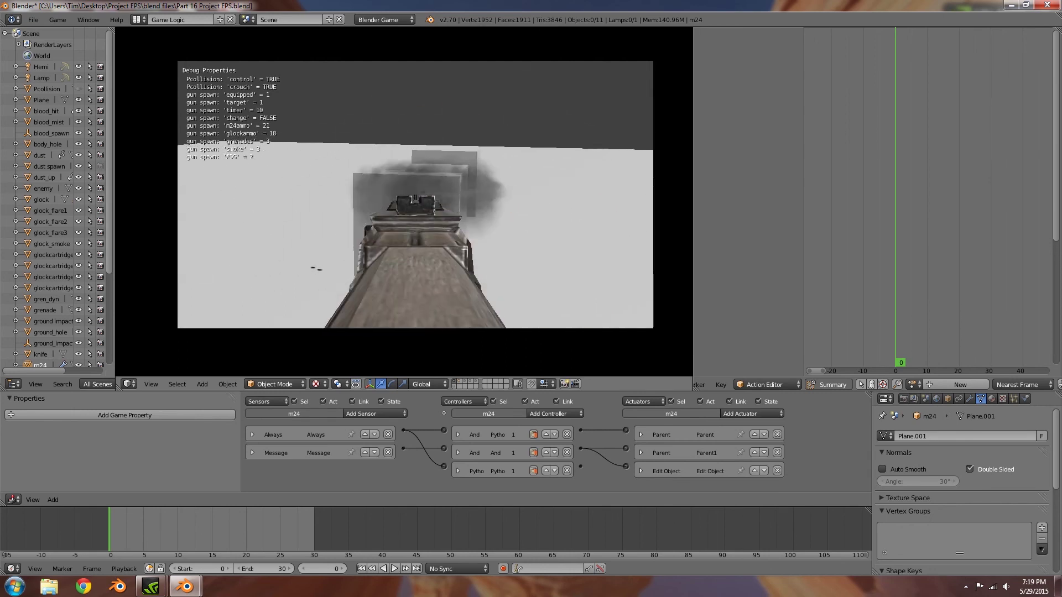
pyautogui.rightClick(414, 194)
# Strafe around the boxes, aim down sights and fire at the target near the far box, then lower the rifle.
pyautogui.press('d')
pyautogui.press('d')
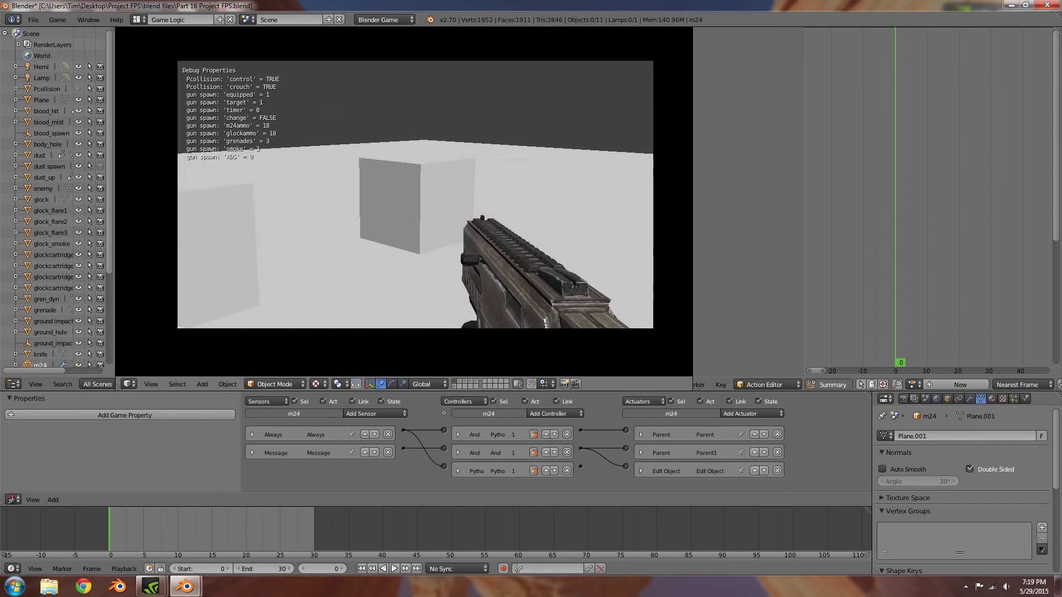
pyautogui.rightClick(415, 195)
pyautogui.click(416, 195)
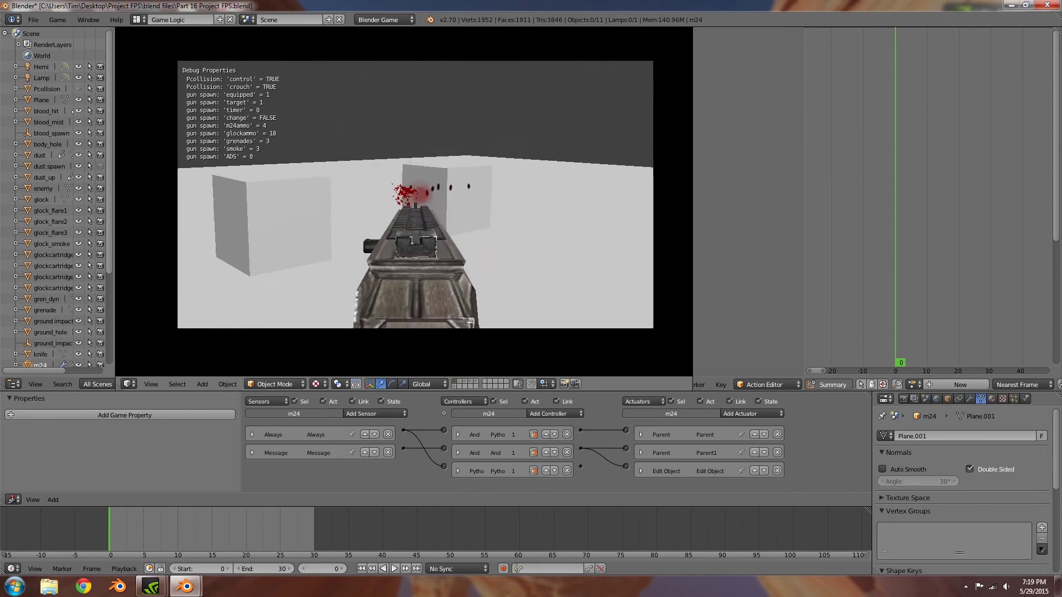
pyautogui.rightClick(415, 194)
# Reload the m24, back away from the boxes and test the aimed recoil again on the bullet-marked box.
pyautogui.press('r')
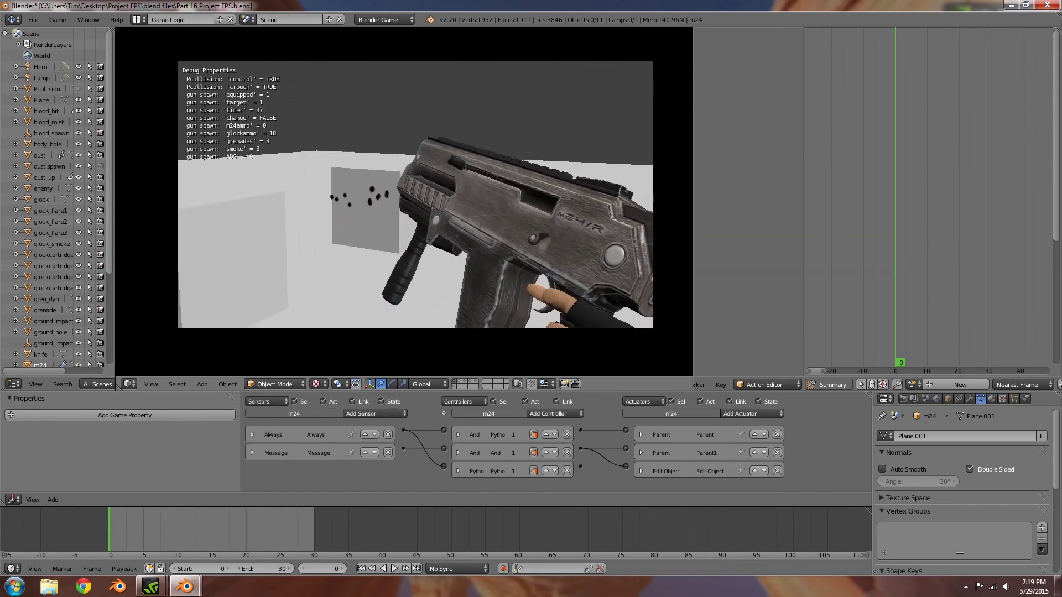
pyautogui.press('d')
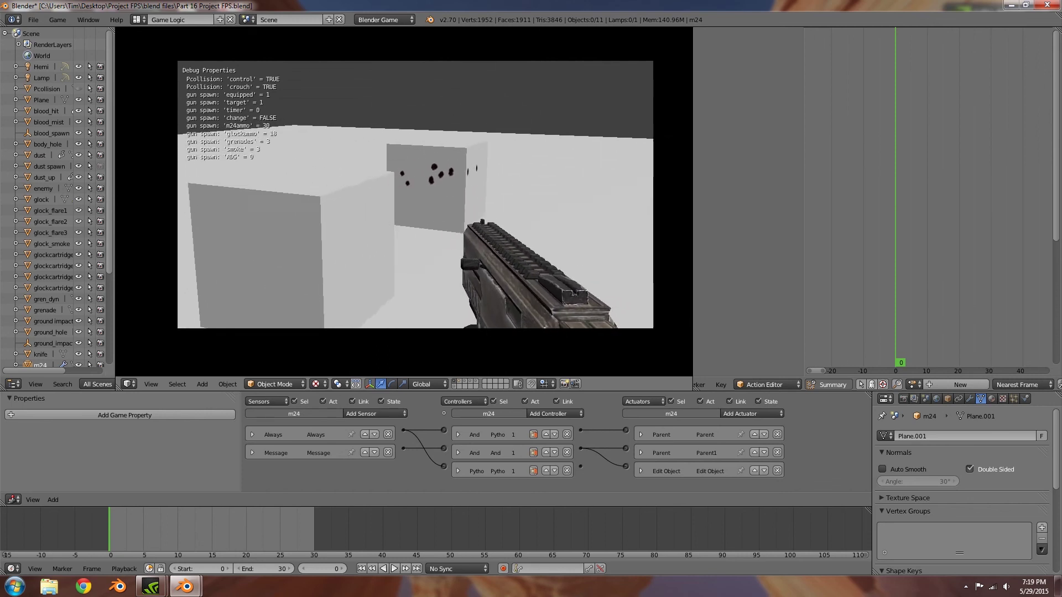
pyautogui.press('s')
pyautogui.press('d')
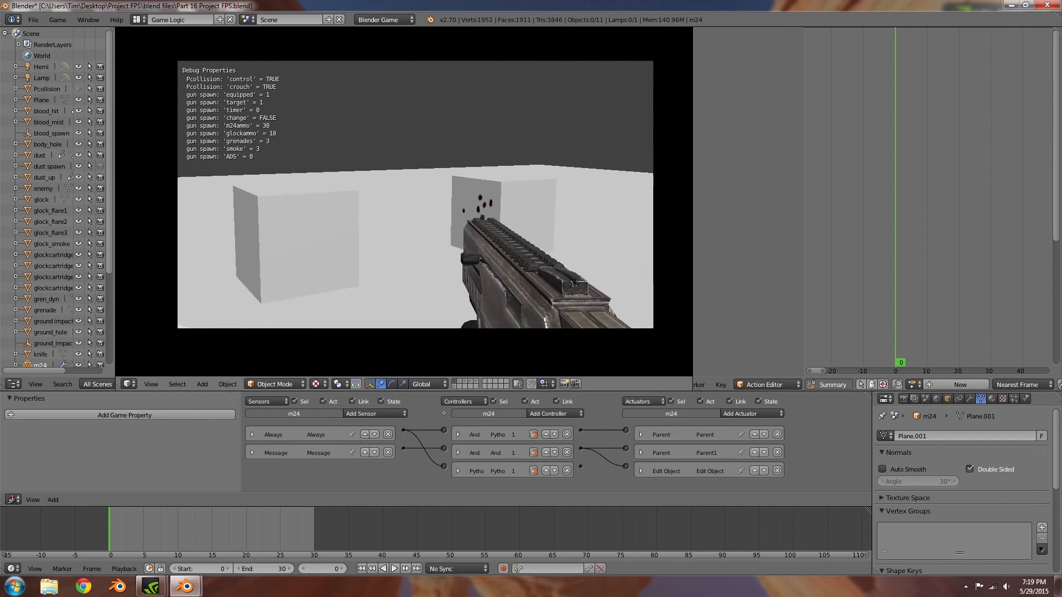
pyautogui.rightClick(415, 195)
pyautogui.click(415, 195)
pyautogui.click(415, 195)
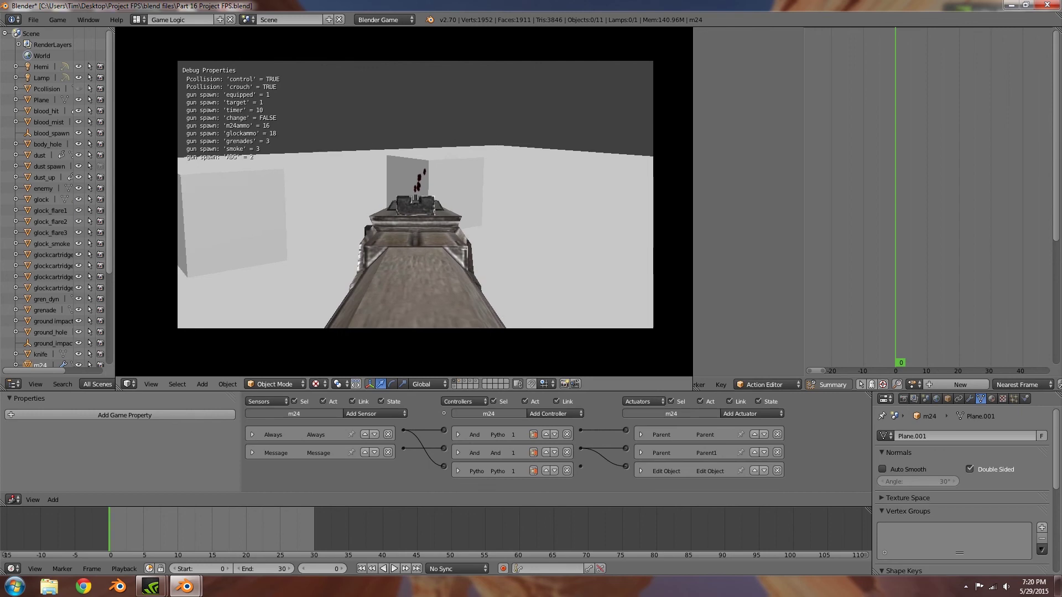